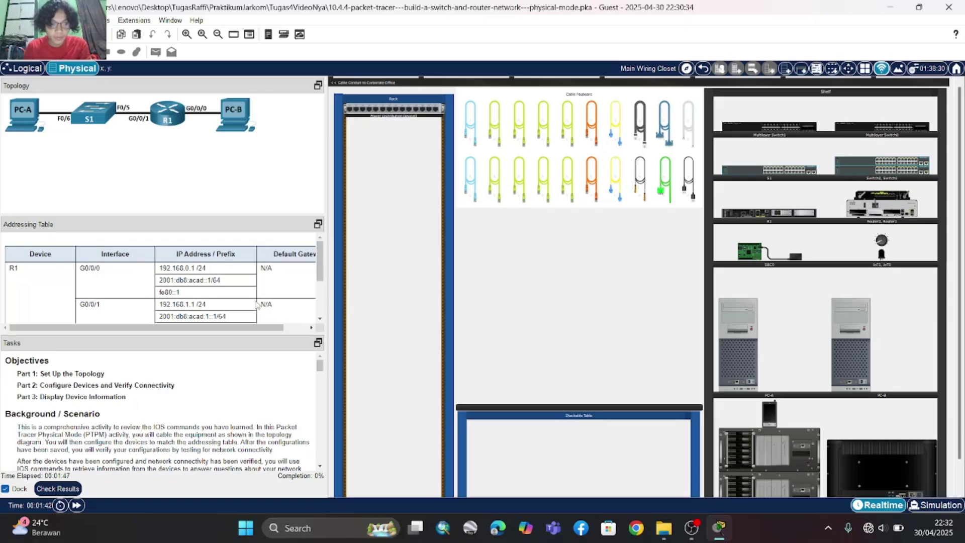
# - Mount router R1 and switch S1 from the shelf into the rack
pyautogui.scroll(-1, 254, 302)
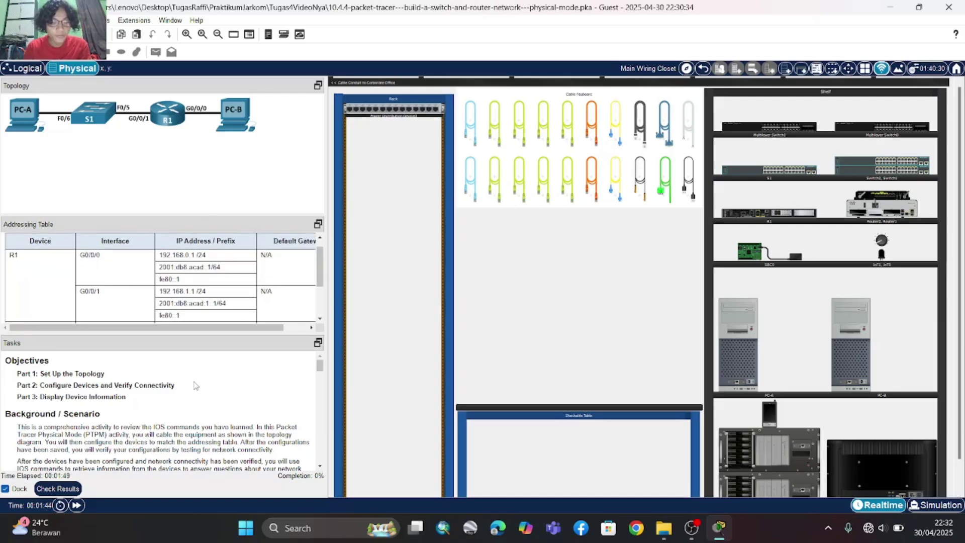
pyautogui.scroll(-2, 196, 385)
pyautogui.scroll(2, 161, 385)
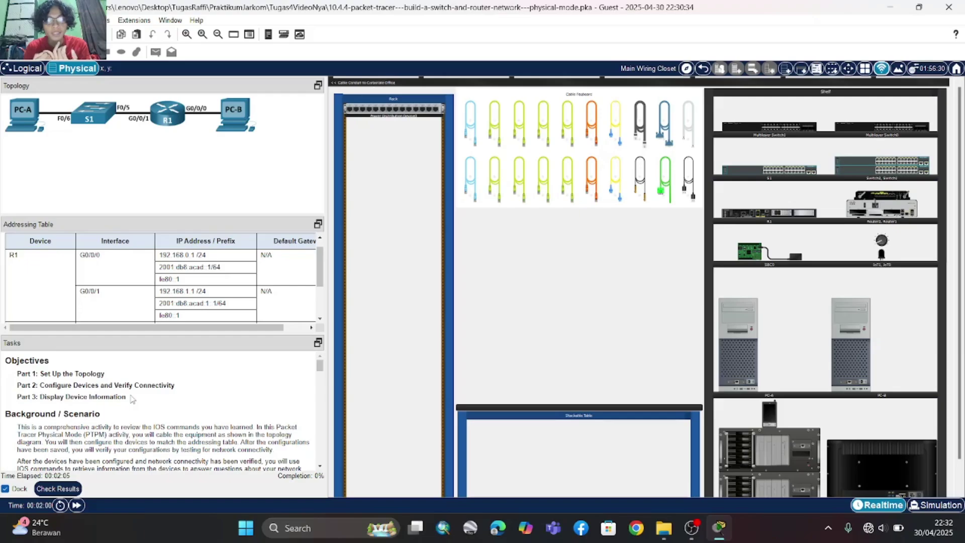
pyautogui.scroll(-5, 189, 425)
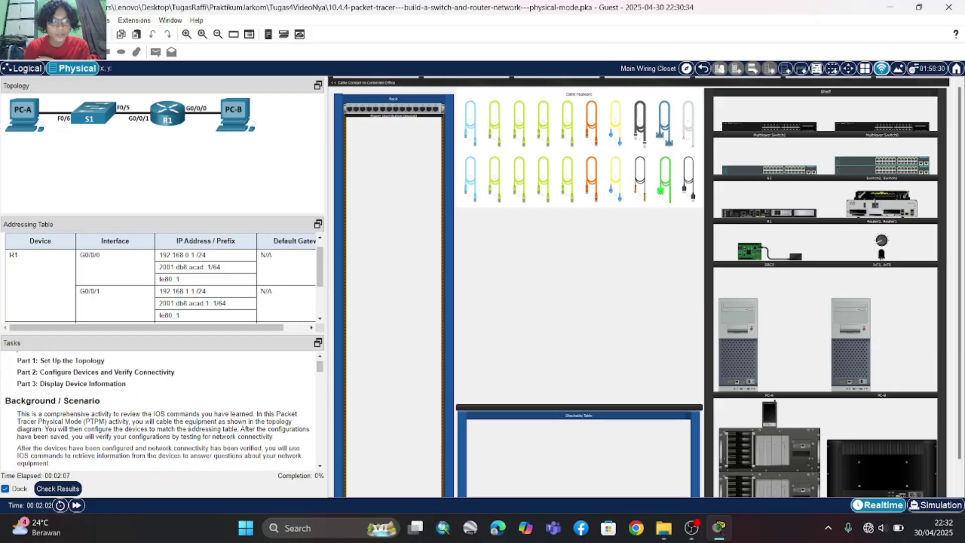
pyautogui.scroll(-2, 189, 424)
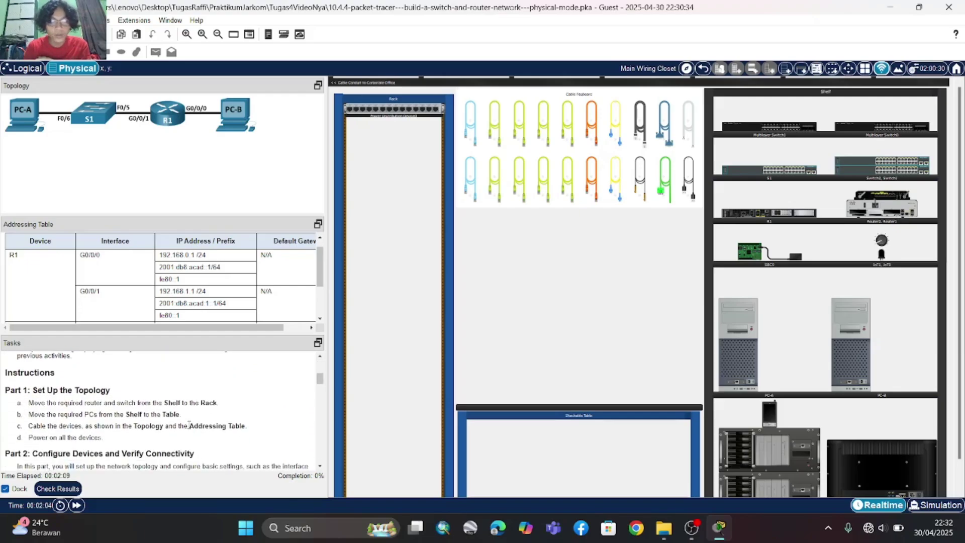
pyautogui.scroll(-1, 189, 425)
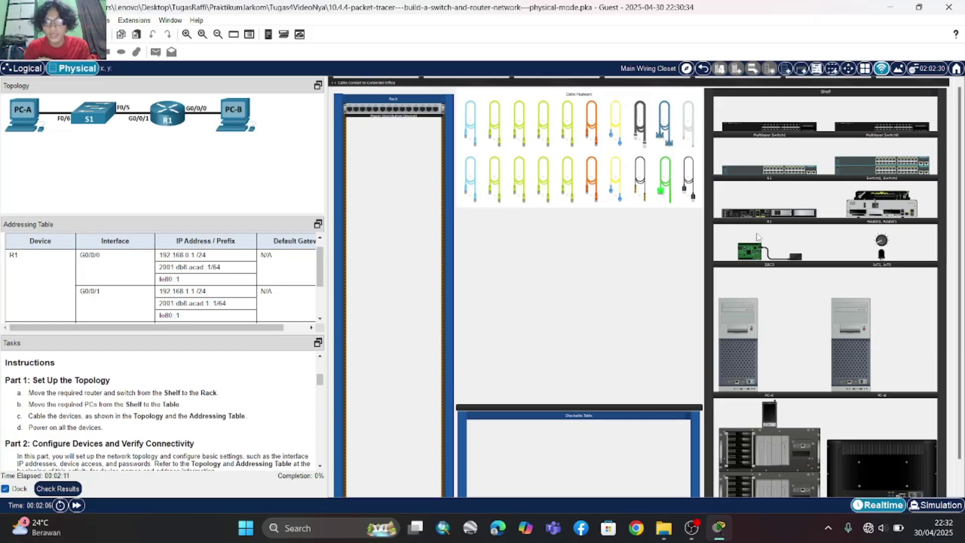
pyautogui.moveTo(772, 221); pyautogui.dragTo(392, 265)
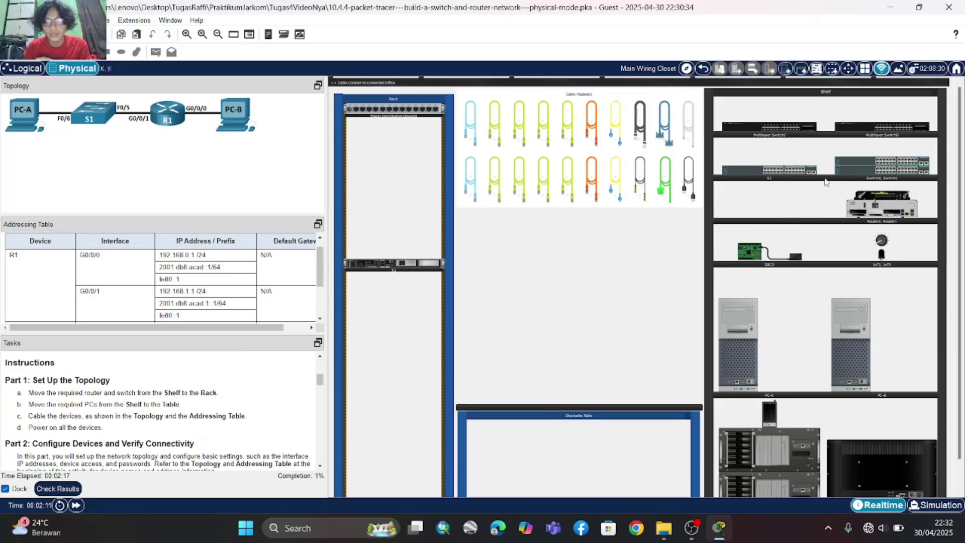
pyautogui.moveTo(802, 174); pyautogui.dragTo(424, 312)
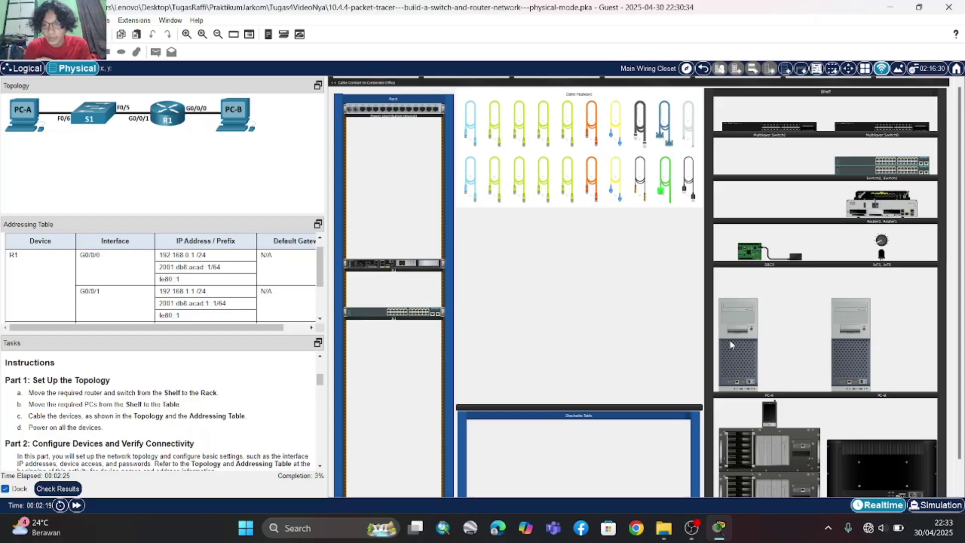
# - Place PC-A and PC-B on the stackable table, dismissing the shelf power warning
pyautogui.moveTo(731, 345); pyautogui.dragTo(522, 350)
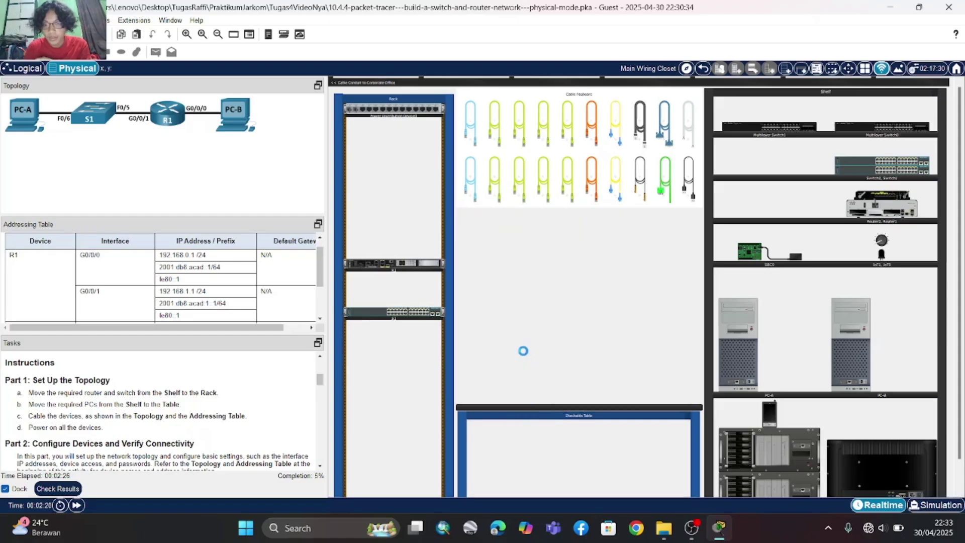
pyautogui.click(865, 330)
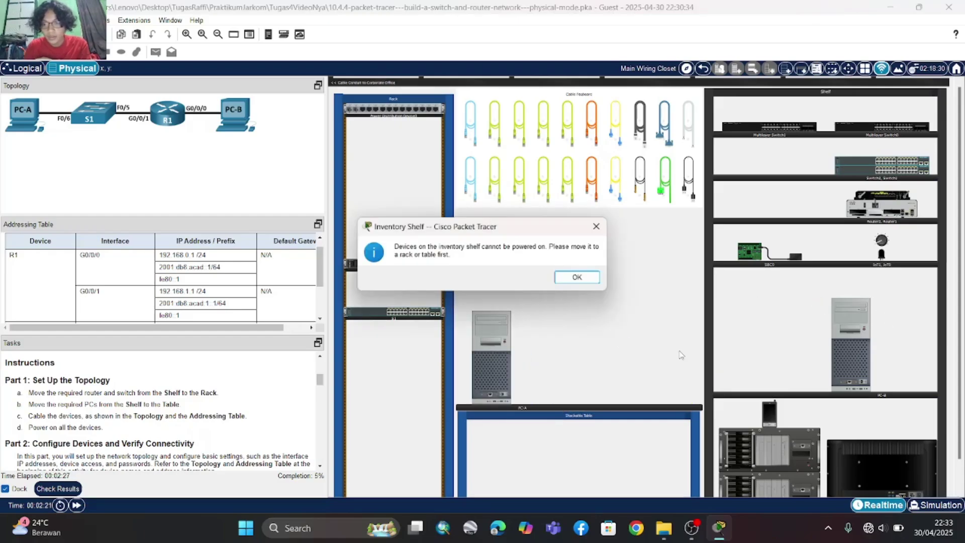
pyautogui.click(597, 229)
pyautogui.moveTo(846, 336); pyautogui.dragTo(656, 337)
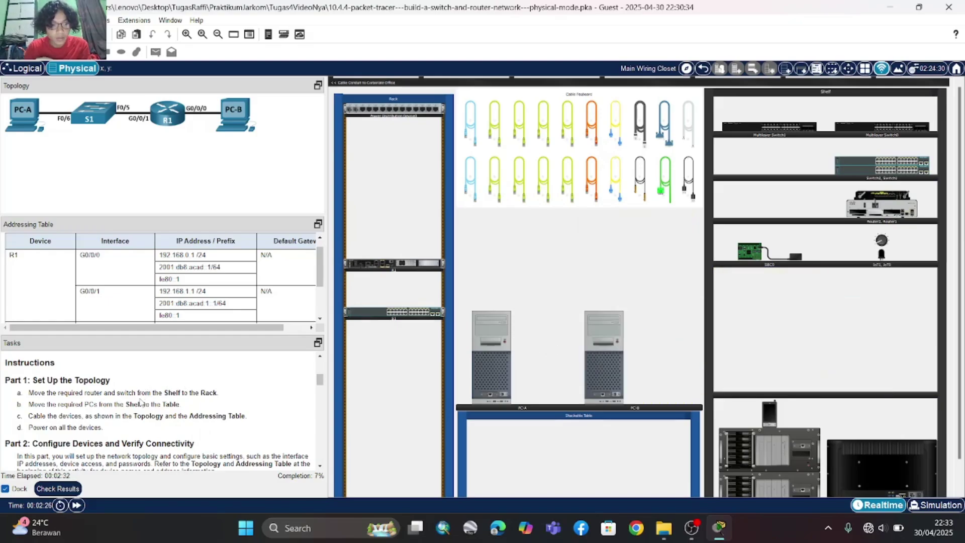
pyautogui.scroll(-1, 140, 402)
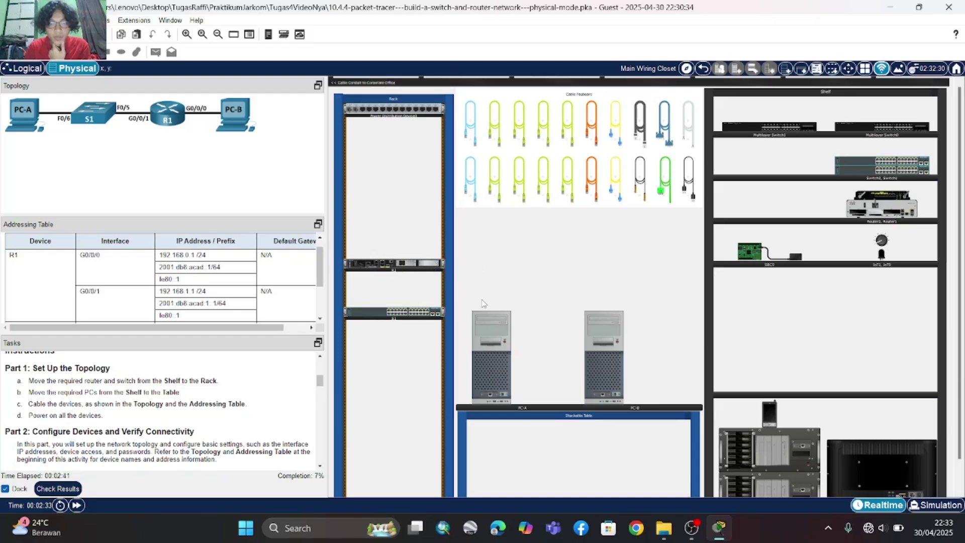
pyautogui.scroll(2, 483, 303)
# - Cable R1's GigabitEthernet0/0/1 to S1's FastEthernet0/5 with a straight-through cable
pyautogui.scroll(-1, 483, 304)
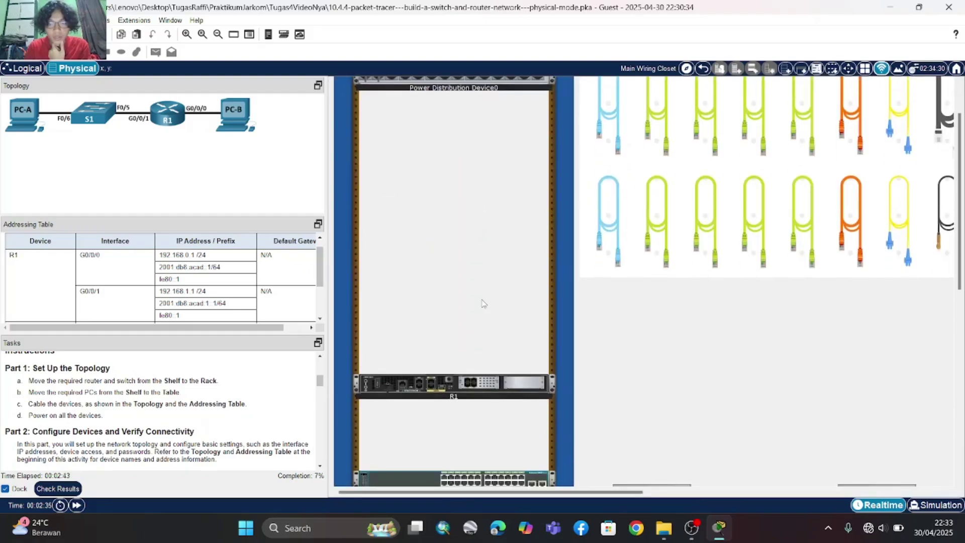
pyautogui.click(669, 230)
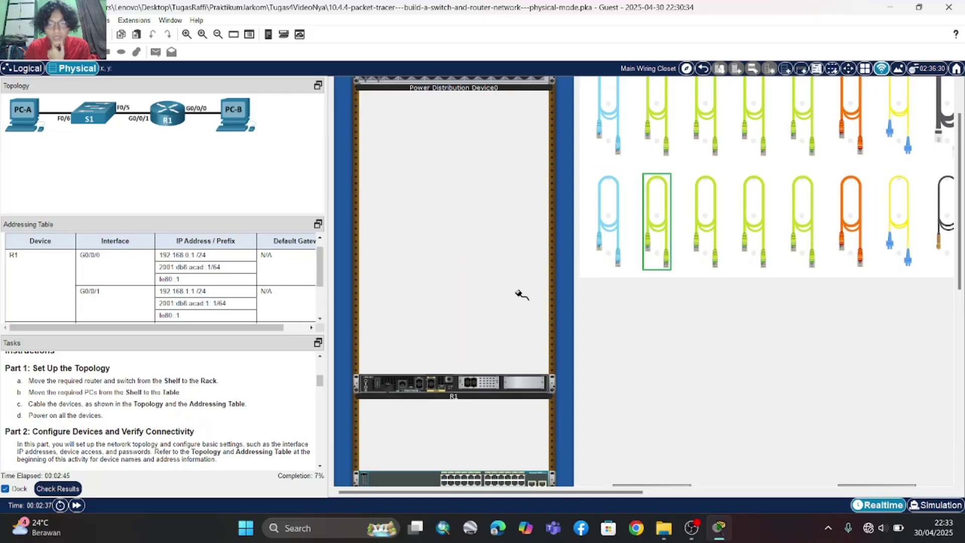
pyautogui.scroll(-1, 520, 295)
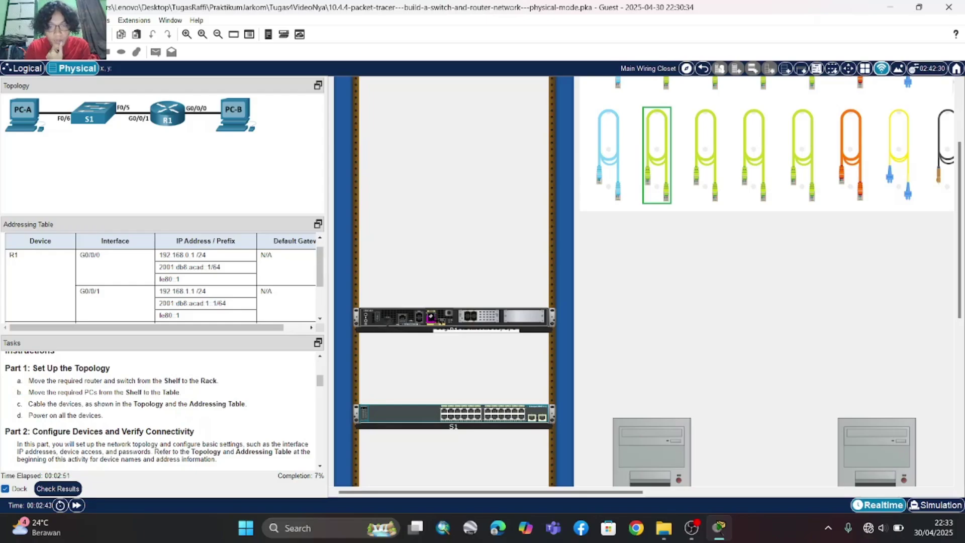
pyautogui.click(431, 325)
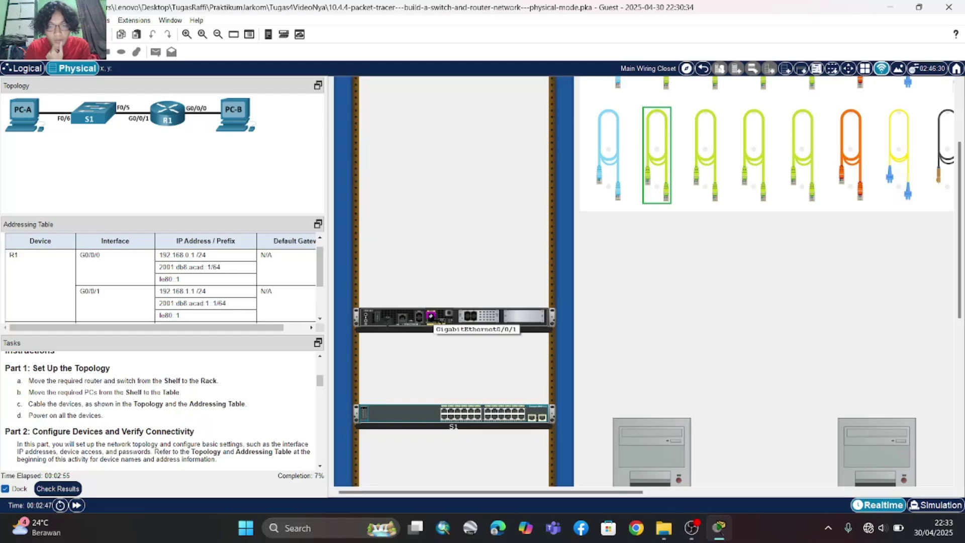
pyautogui.click(431, 316)
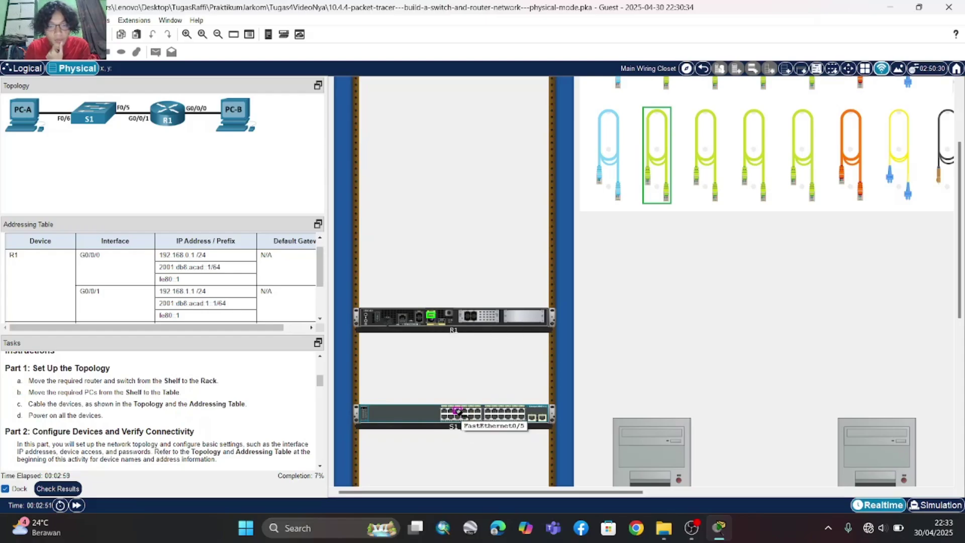
pyautogui.click(460, 411)
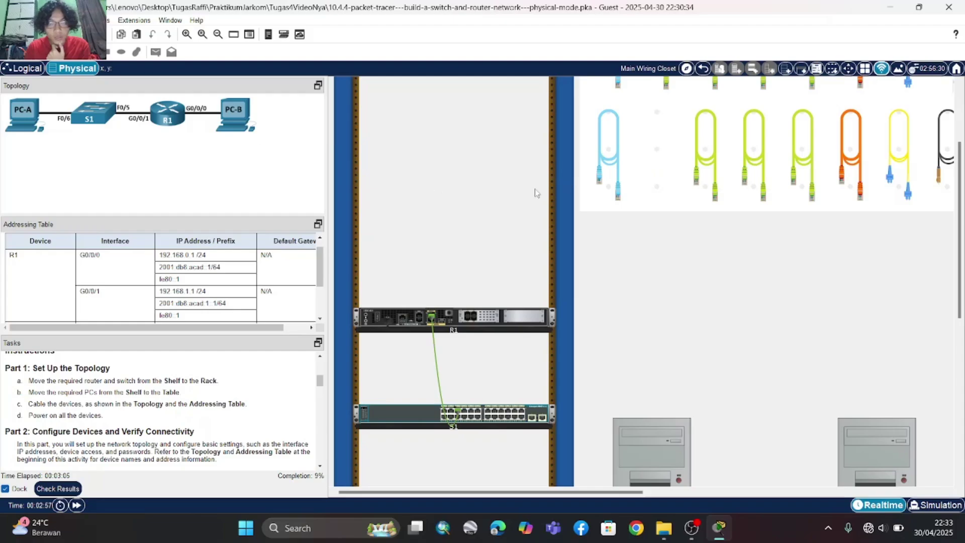
# - Plug a second straight-through cable into R1's GigabitEthernet0/0/0
pyautogui.hscroll(5, 551, 233)
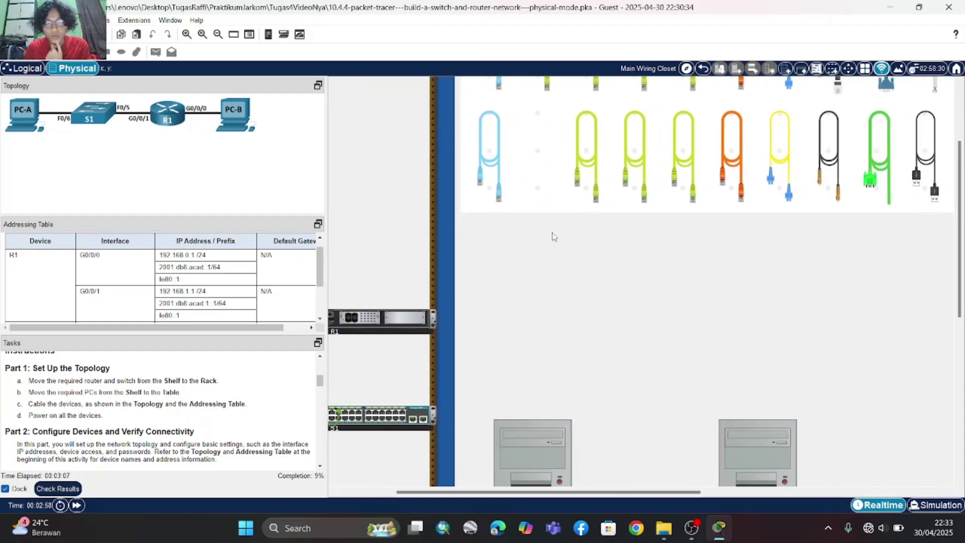
pyautogui.scroll(2, 552, 236)
pyautogui.click(586, 240)
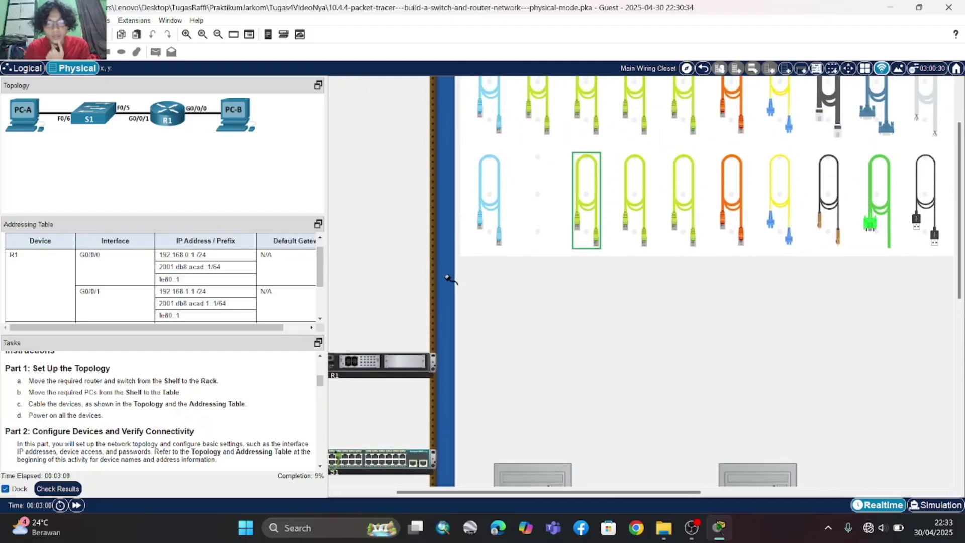
pyautogui.hscroll(-5, 384, 269)
pyautogui.scroll(-2, 383, 270)
pyautogui.click(423, 314)
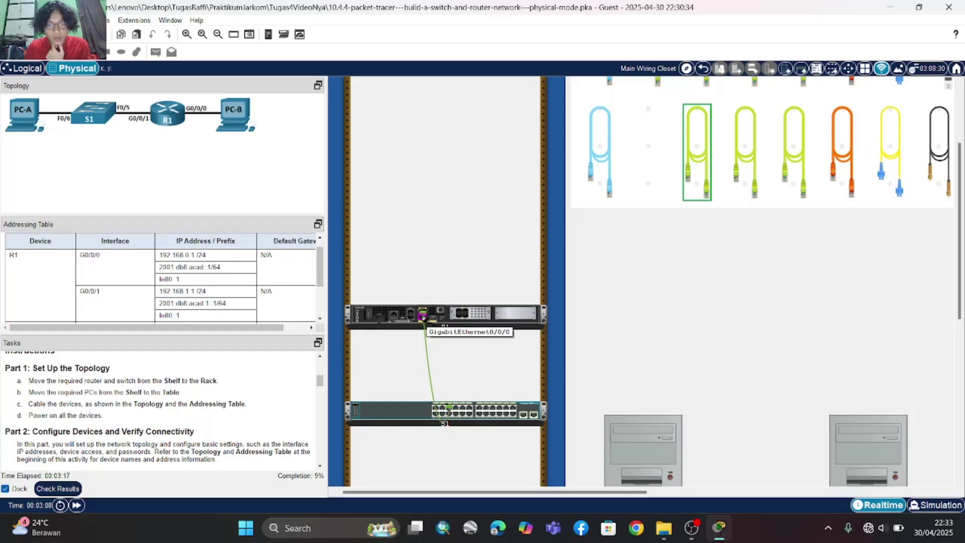
pyautogui.scroll(-3, 591, 360)
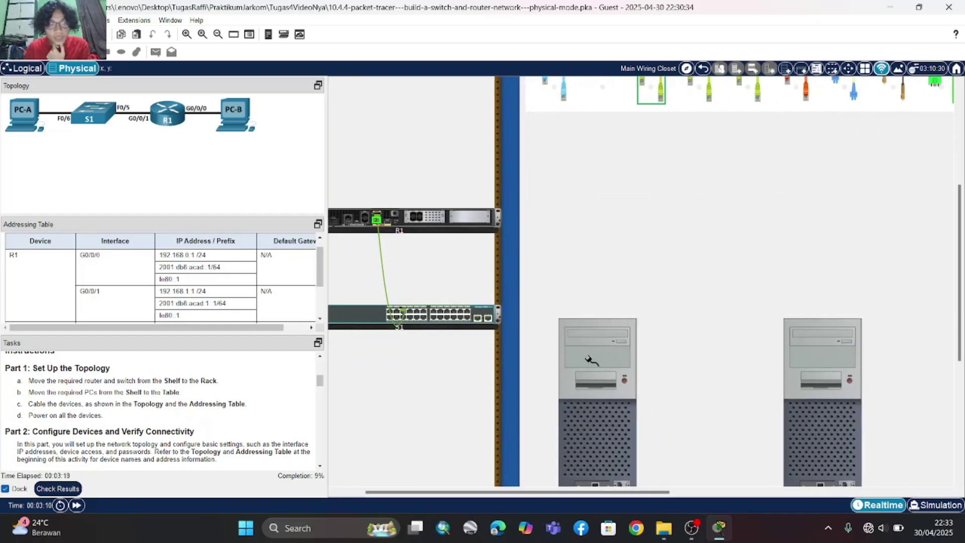
pyautogui.scroll(-3, 590, 360)
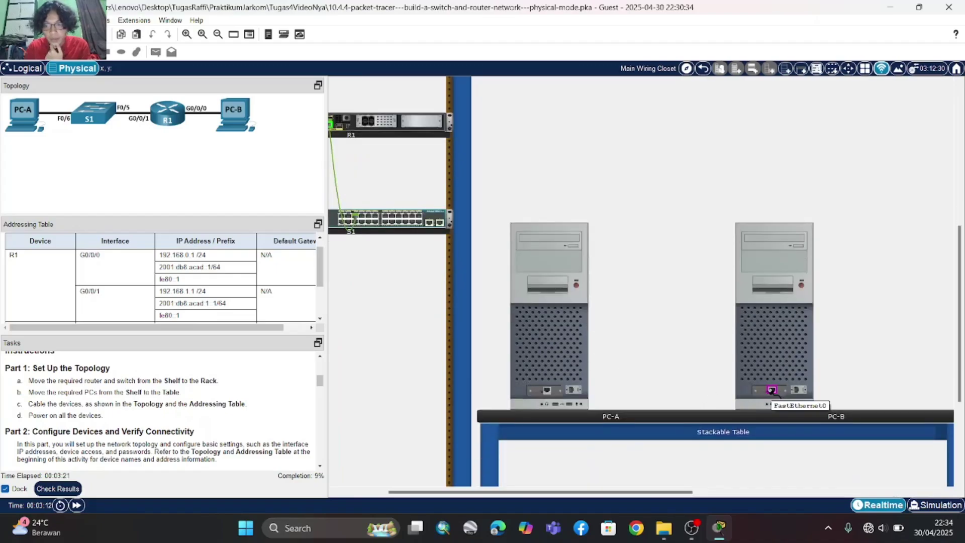
# - Connect the R1 G0/0/0 cable's other end to PC-B's FastEthernet0
pyautogui.click(772, 391)
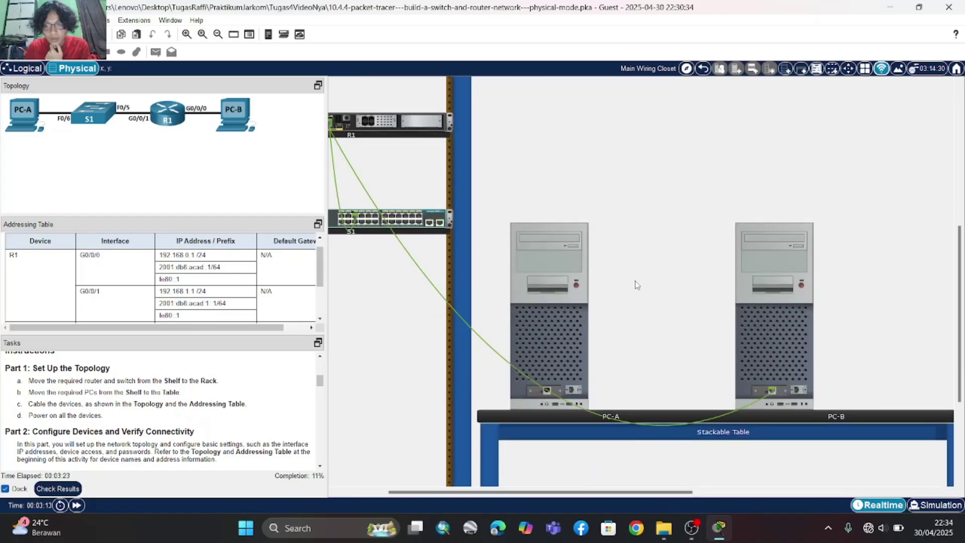
pyautogui.scroll(2, 636, 285)
pyautogui.hscroll(-3, 636, 285)
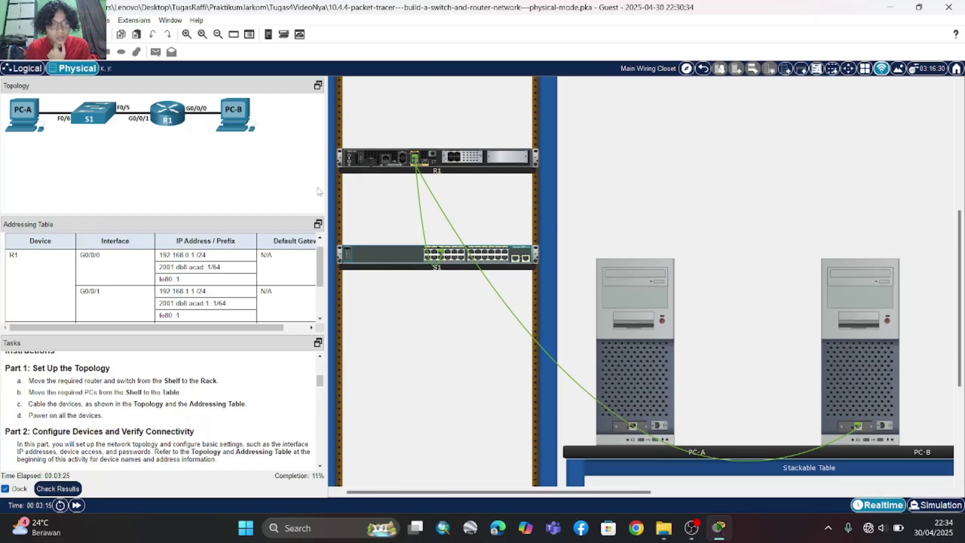
pyautogui.scroll(4, 452, 216)
pyautogui.hscroll(2, 454, 219)
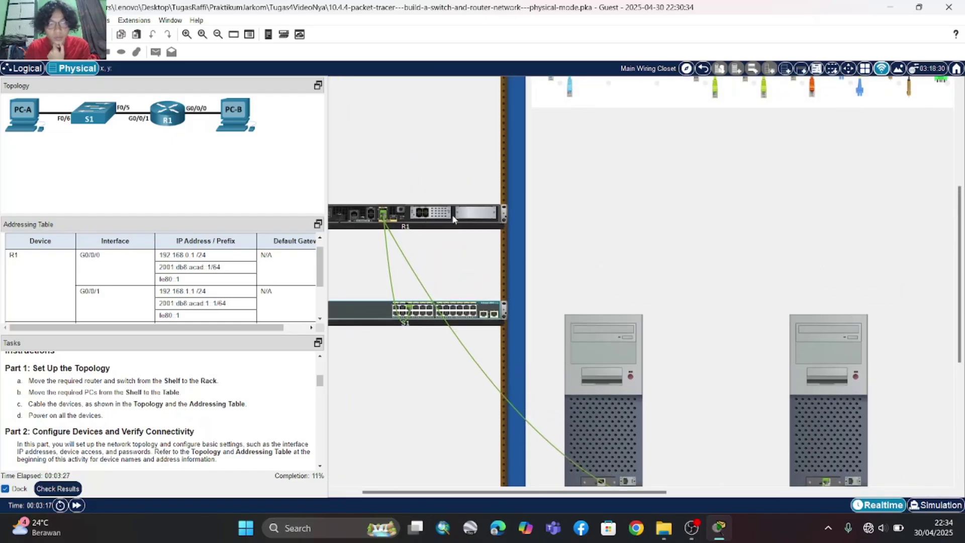
pyautogui.hscroll(2, 454, 219)
pyautogui.scroll(4, 454, 219)
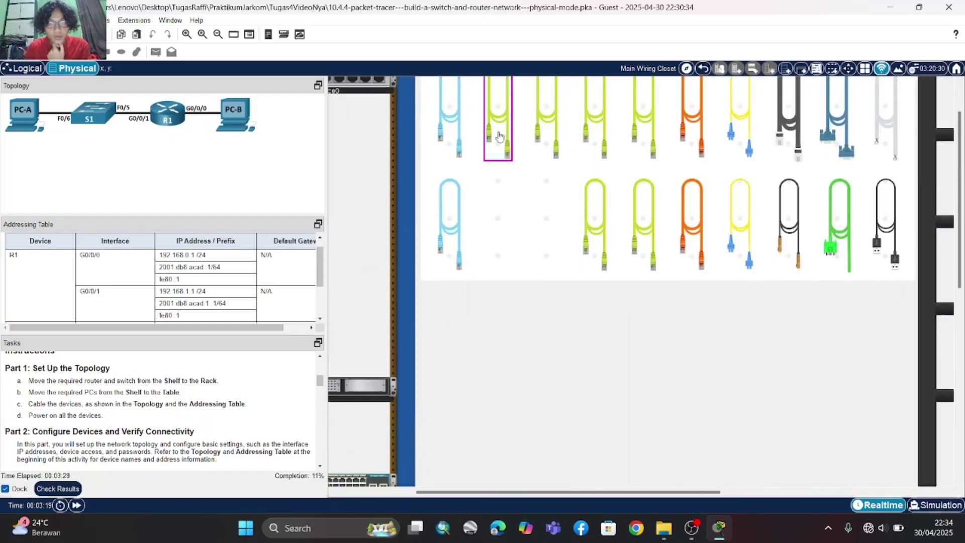
# - Cable S1's FastEthernet0/6 to PC-A's Ethernet port
pyautogui.click(498, 134)
pyautogui.scroll(-4, 453, 295)
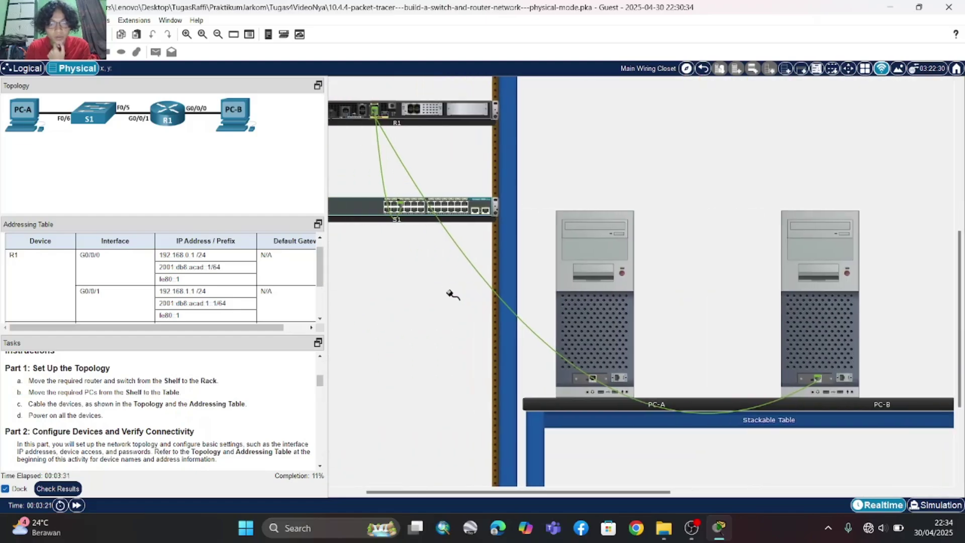
pyautogui.hscroll(-2, 452, 295)
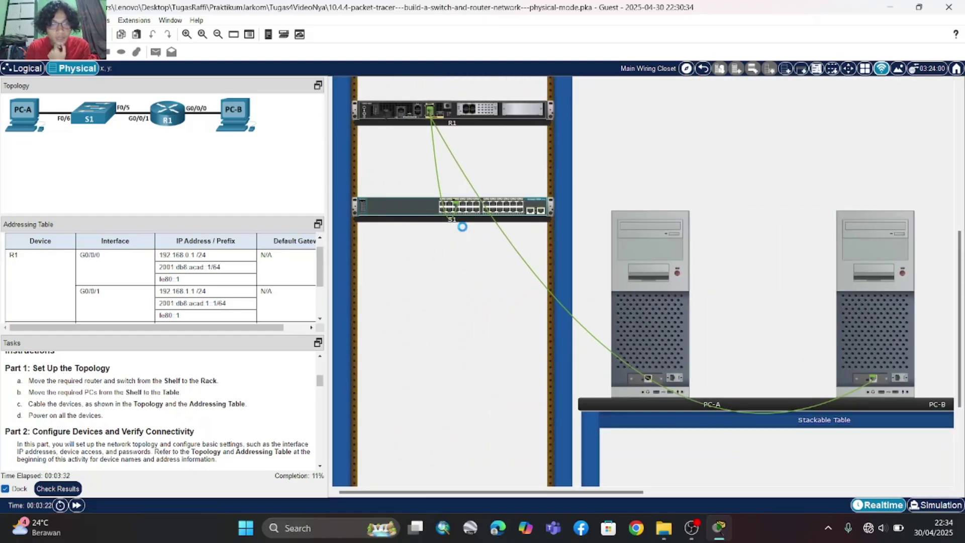
pyautogui.scroll(2, 462, 227)
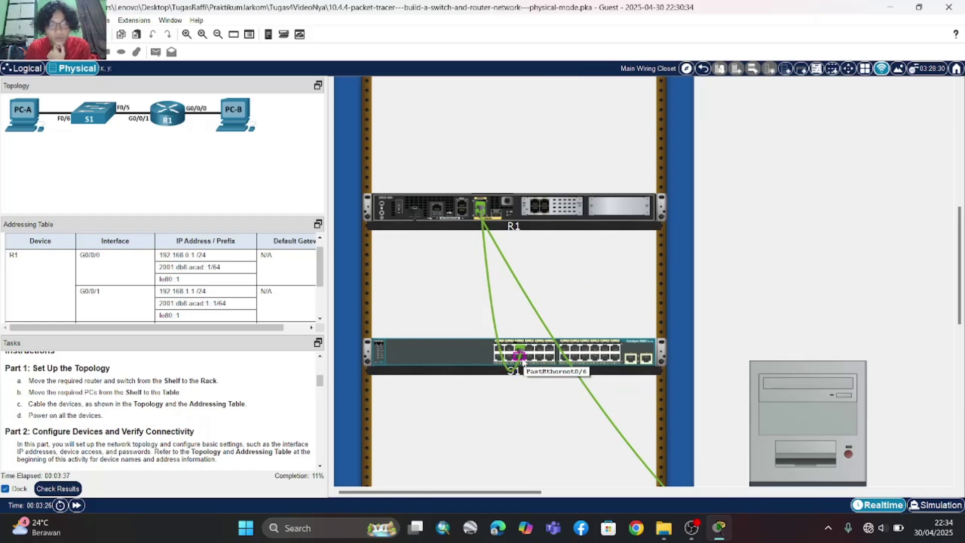
pyautogui.click(522, 358)
pyautogui.scroll(-5, 678, 378)
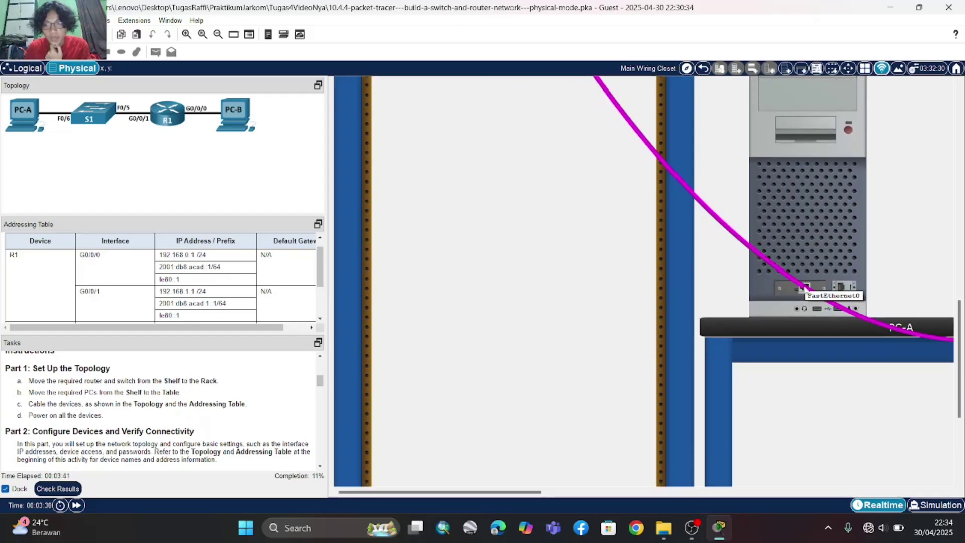
pyautogui.click(805, 285)
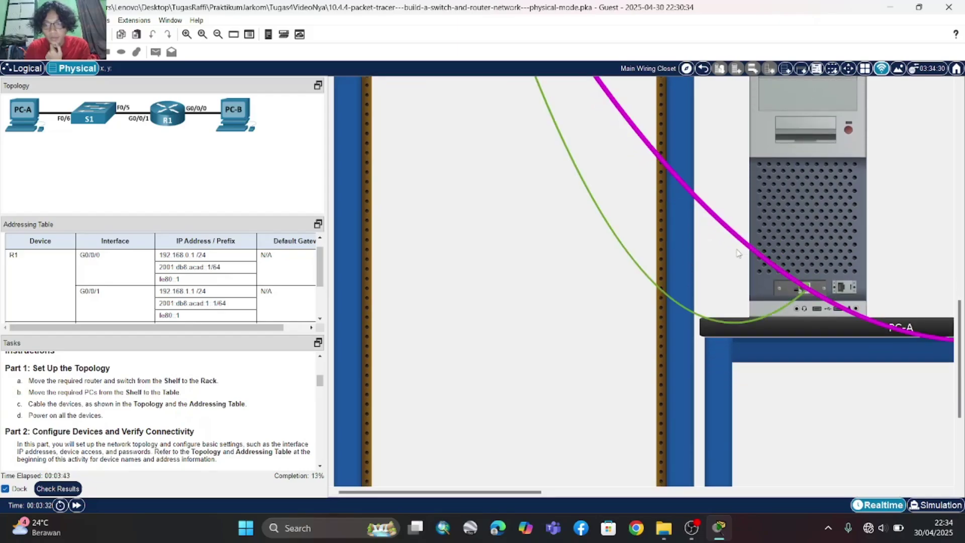
pyautogui.scroll(3, 695, 227)
pyautogui.hscroll(5, 695, 227)
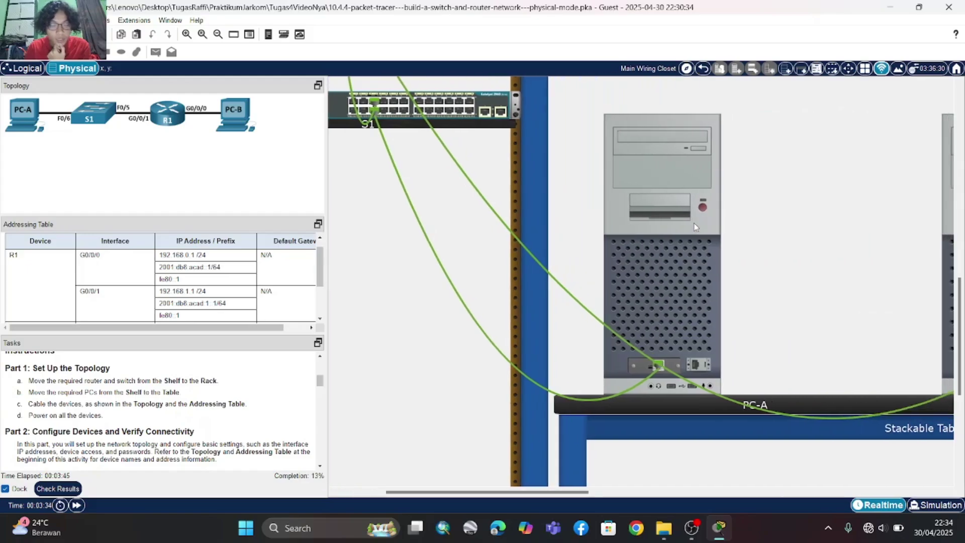
pyautogui.scroll(2, 697, 233)
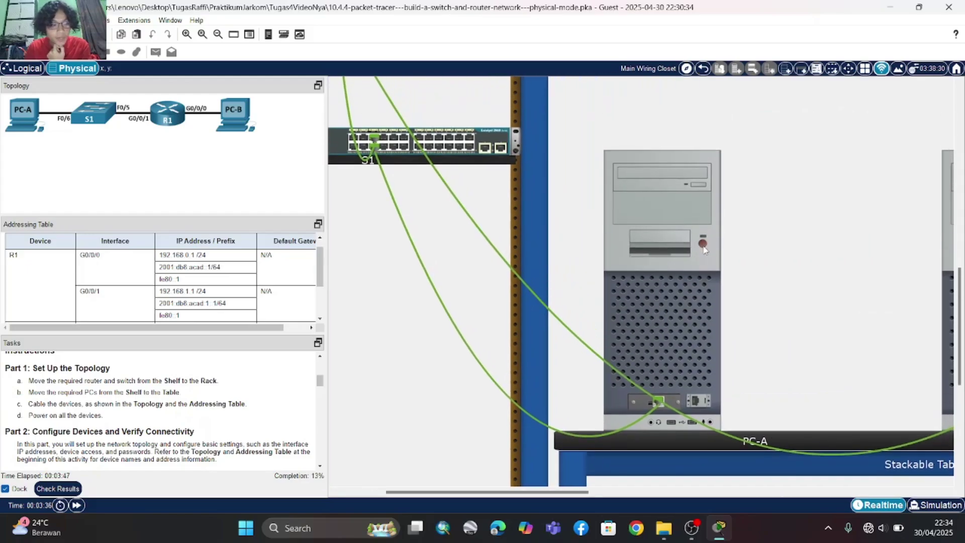
# - Power on PC-A and scroll through the Tasks panel to review progress
pyautogui.click(703, 246)
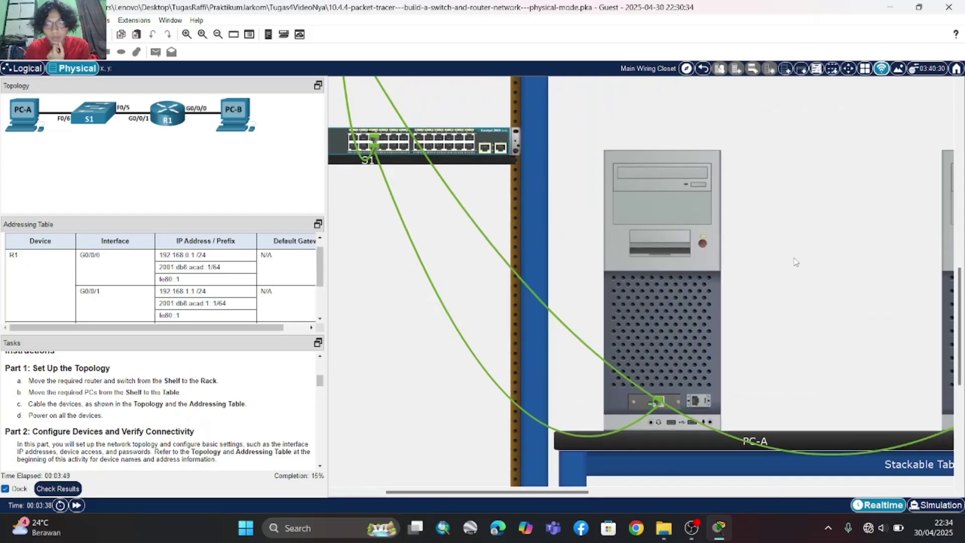
pyautogui.hscroll(8, 796, 262)
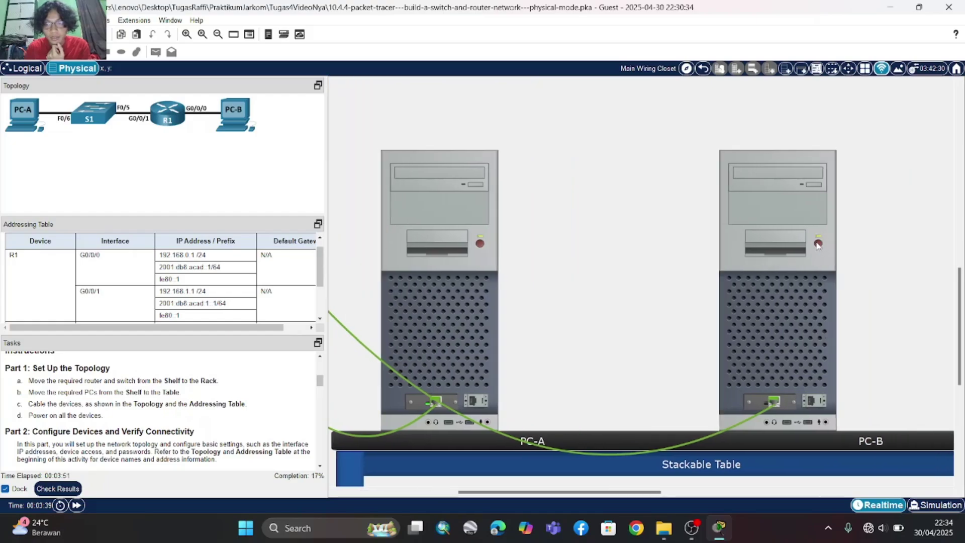
pyautogui.hscroll(-13, 619, 209)
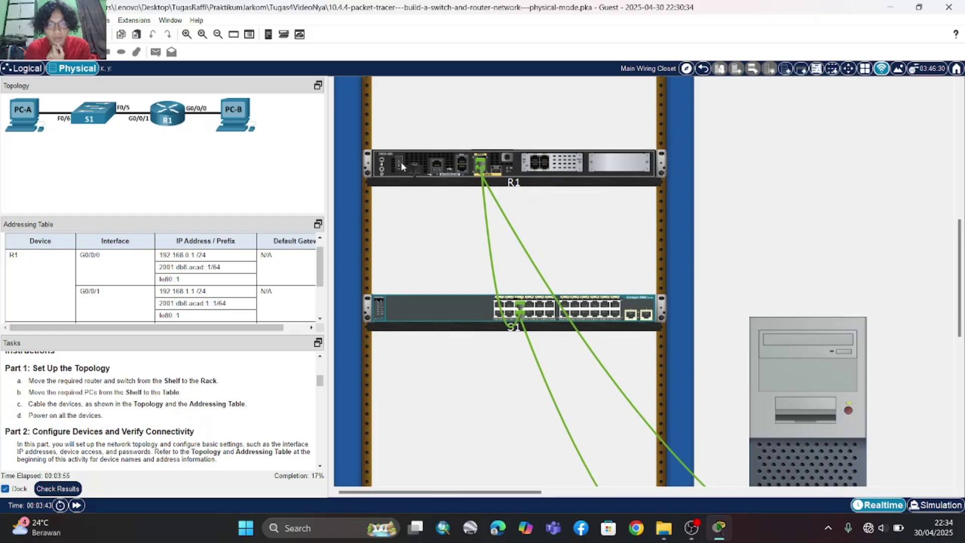
pyautogui.scroll(10, 480, 302)
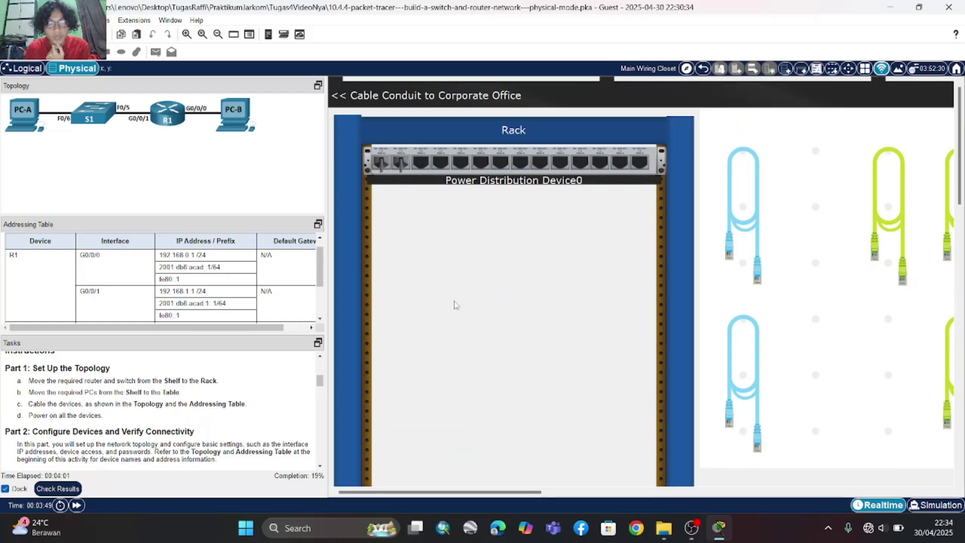
pyautogui.scroll(-1, 455, 305)
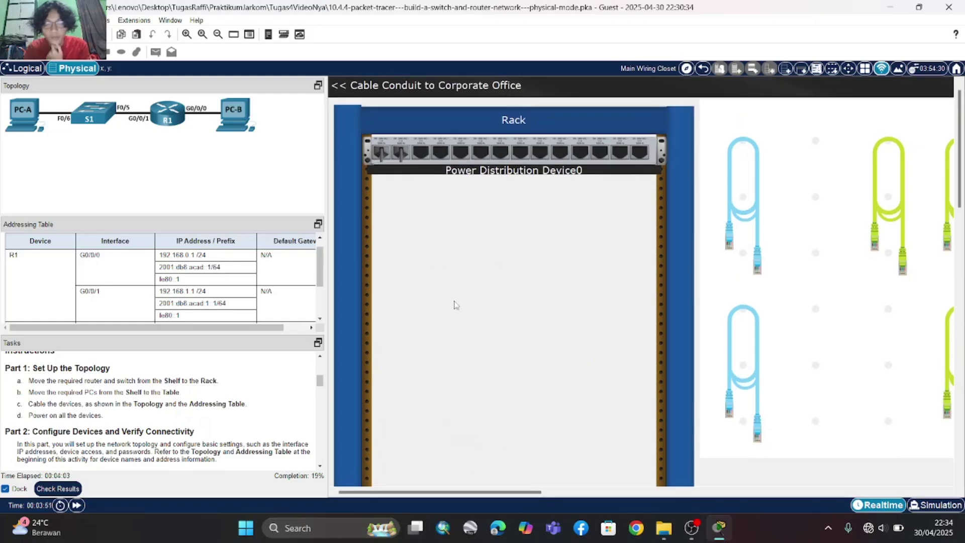
pyautogui.scroll(-5, 455, 305)
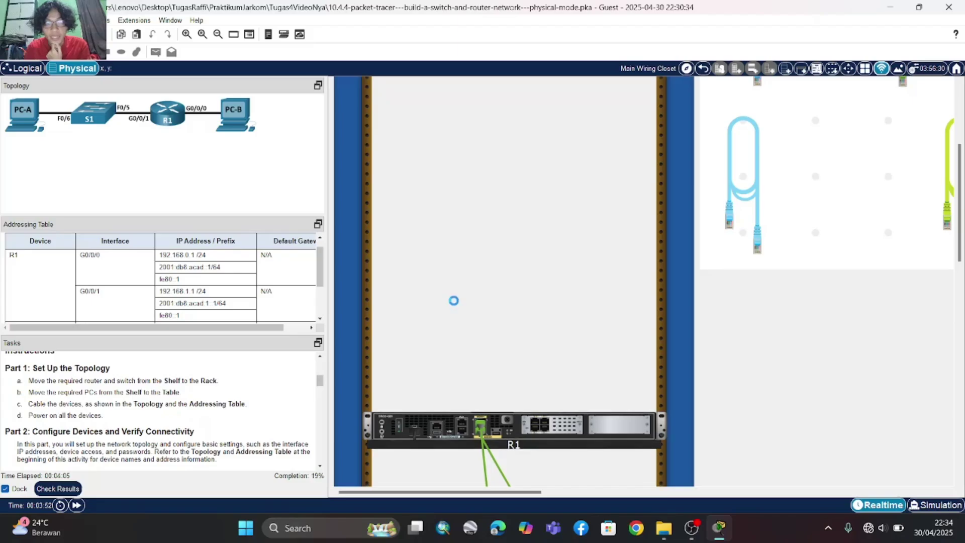
pyautogui.scroll(-3, 455, 305)
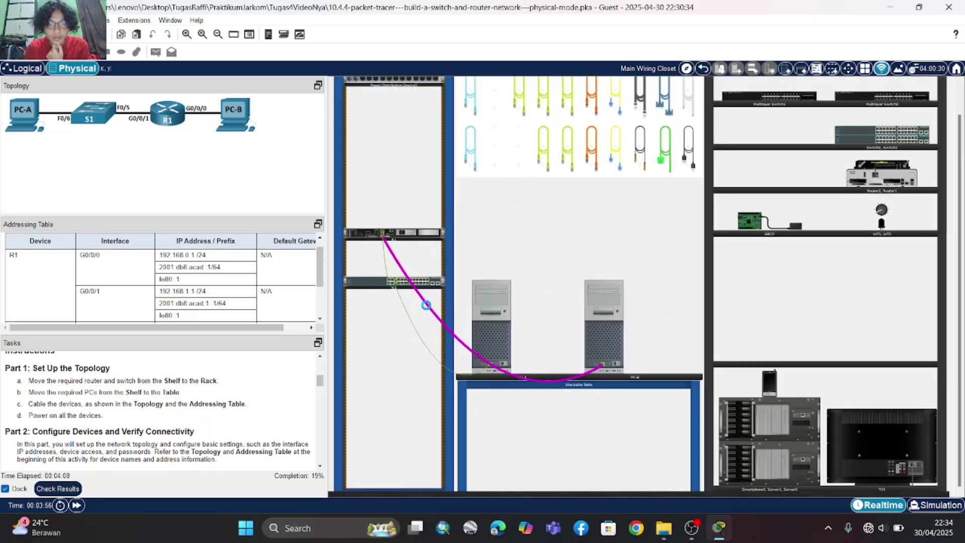
pyautogui.scroll(3, 428, 309)
pyautogui.scroll(-3, 61, 441)
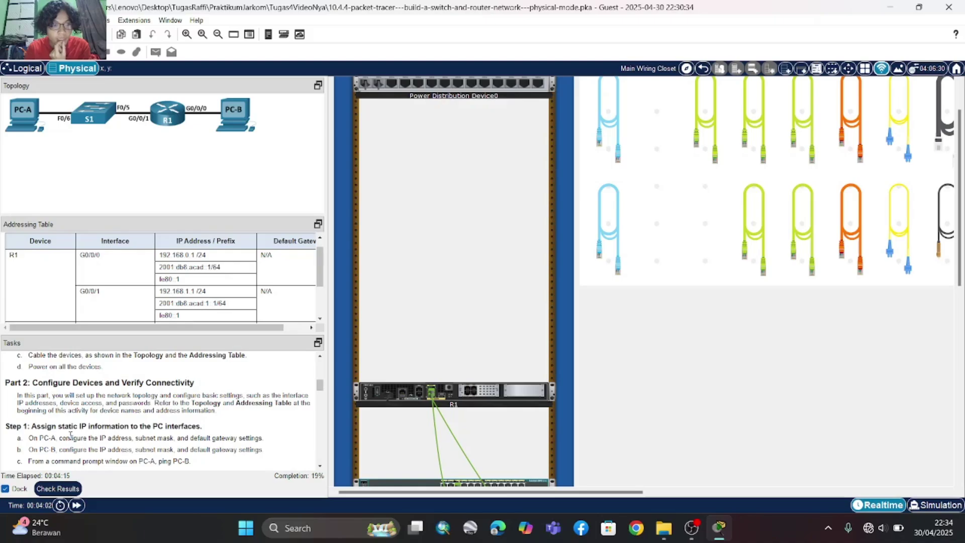
pyautogui.scroll(-3, 112, 436)
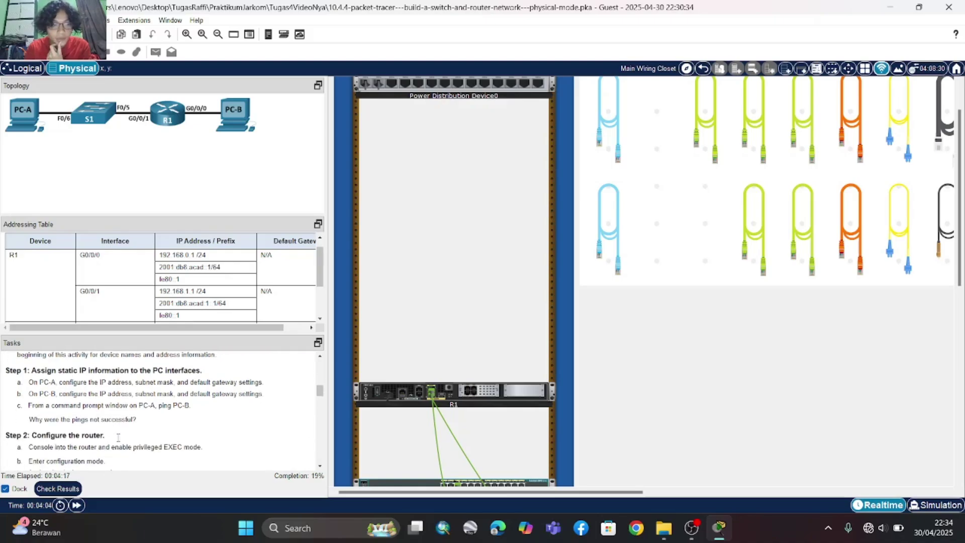
pyautogui.hscroll(3, 534, 338)
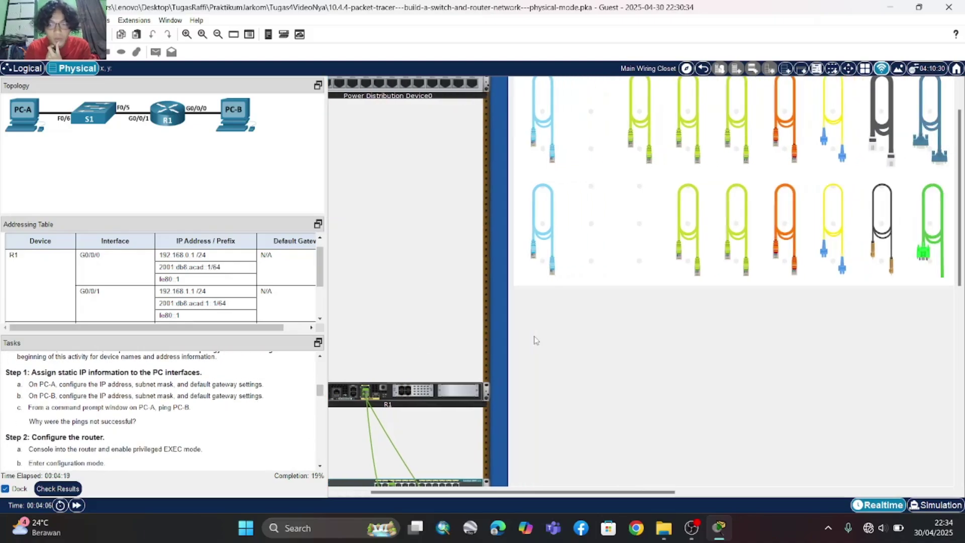
pyautogui.scroll(-1, 536, 340)
pyautogui.scroll(-5, 535, 340)
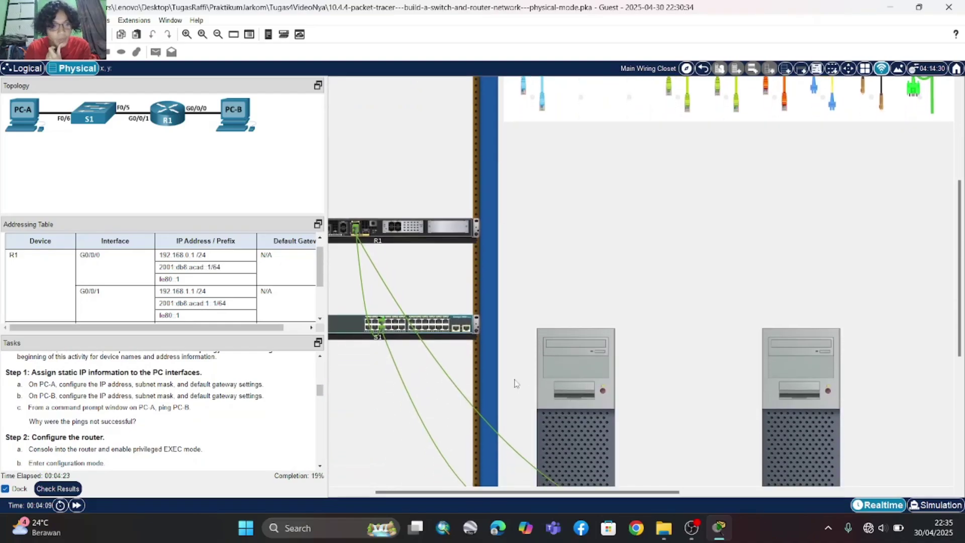
pyautogui.scroll(-2, 583, 390)
# - In PC-A's IP Configuration, enter 192.168.1.3, mask 255.255.255.0 and gateway 192.168.1.1
pyautogui.click(594, 385)
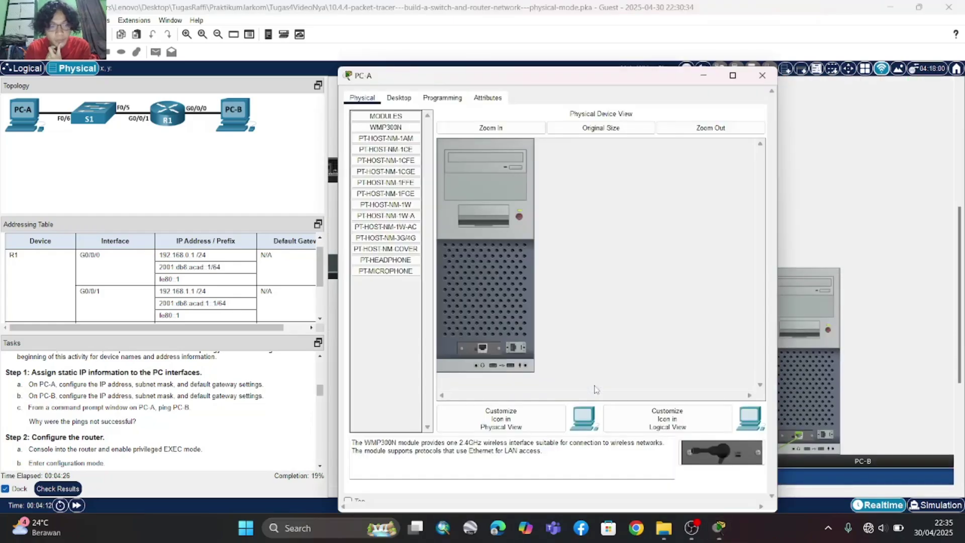
pyautogui.click(401, 96)
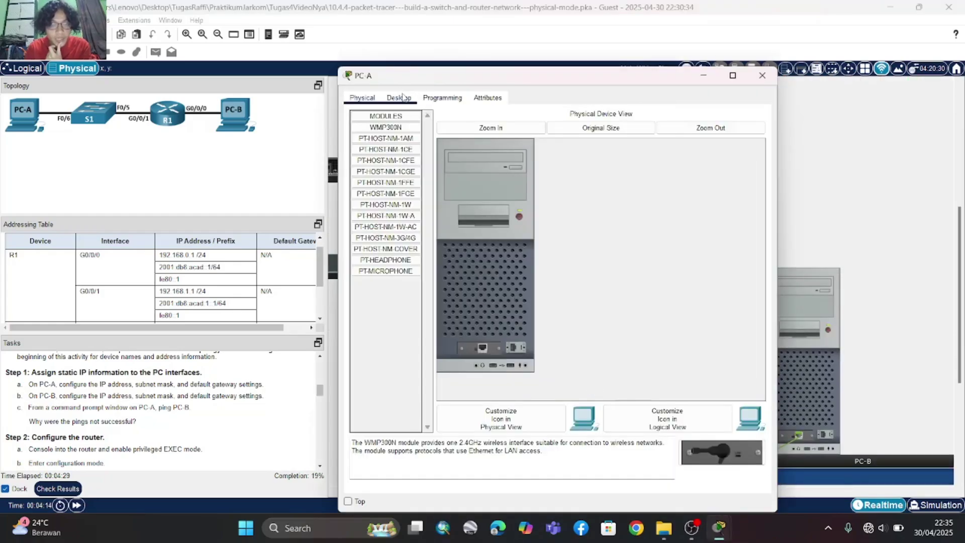
pyautogui.click(389, 150)
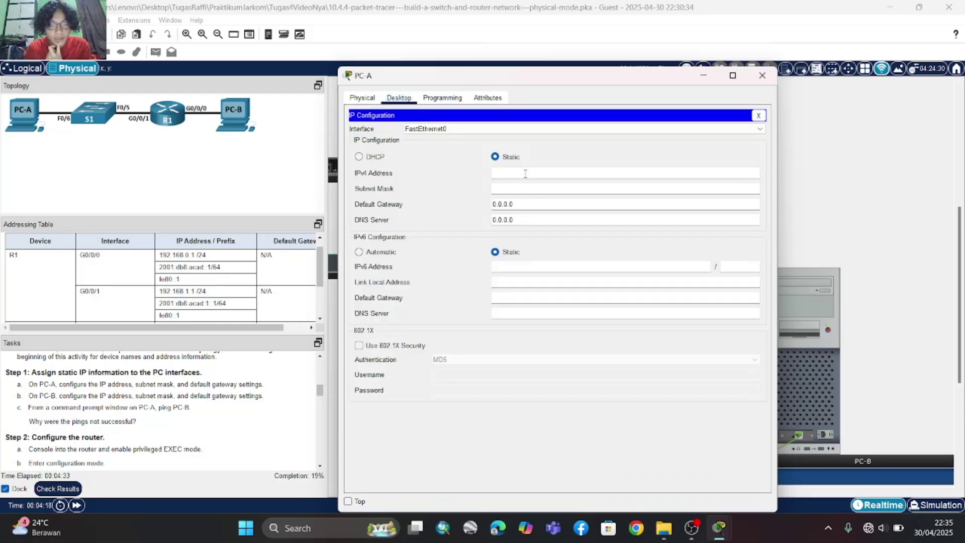
pyautogui.click(525, 173)
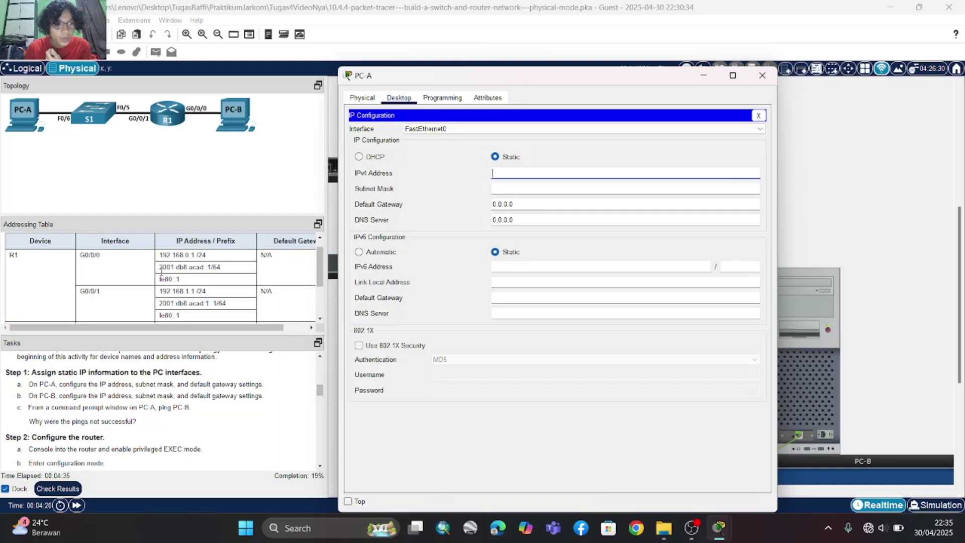
pyautogui.scroll(-3, 185, 304)
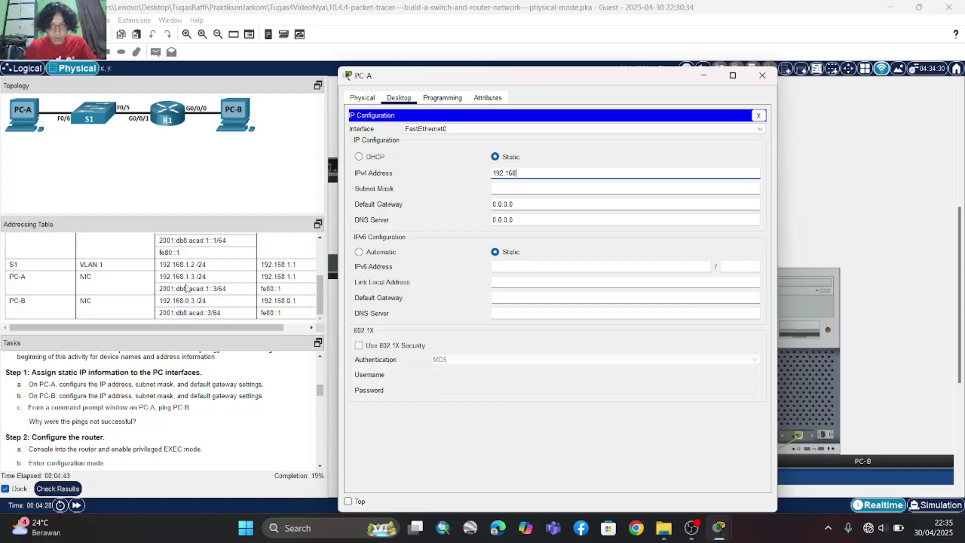
pyautogui.write('.3')
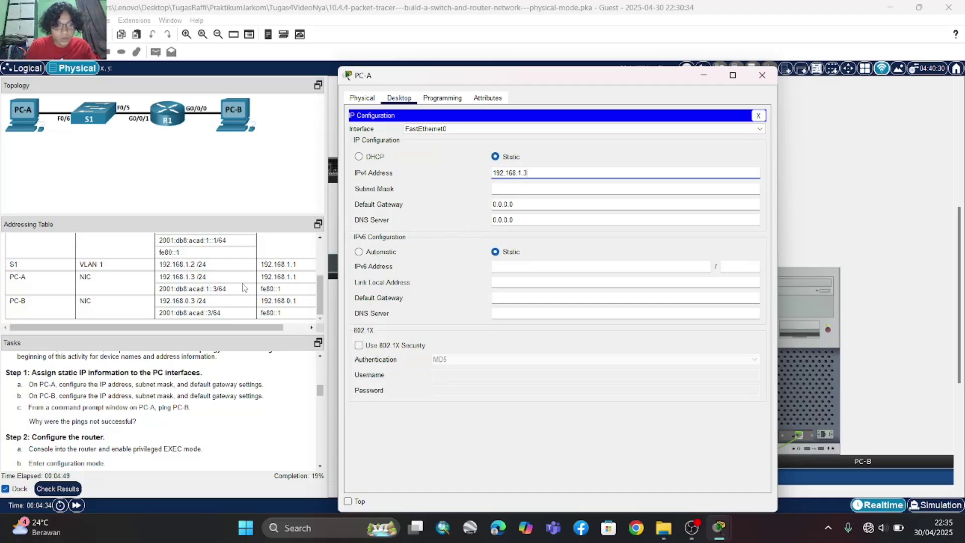
pyautogui.hscroll(1, 243, 287)
pyautogui.hscroll(-1, 243, 287)
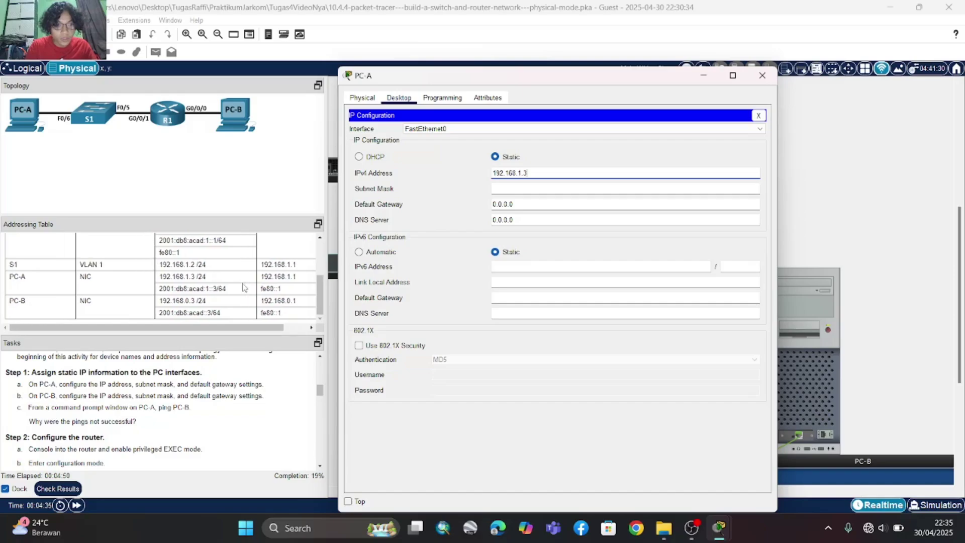
pyautogui.click(521, 190)
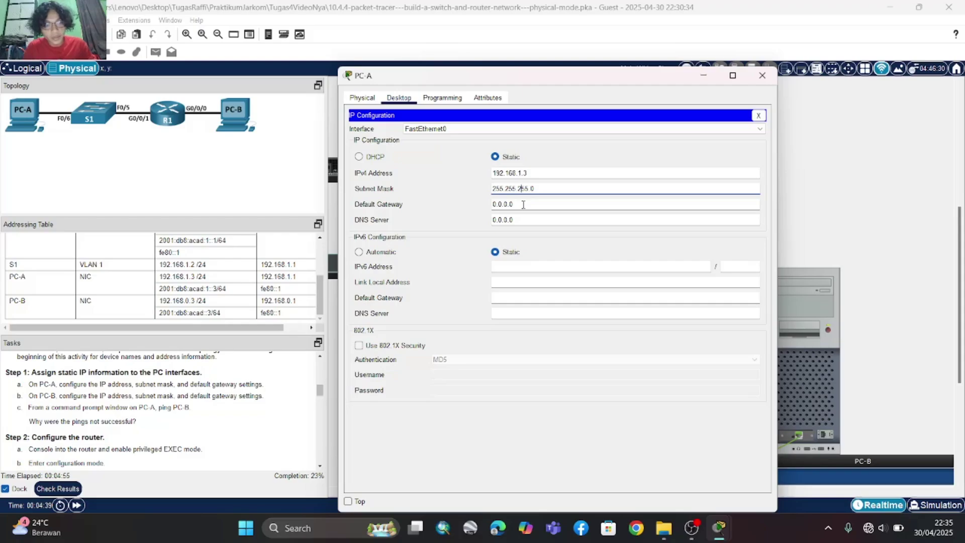
pyautogui.click(523, 205)
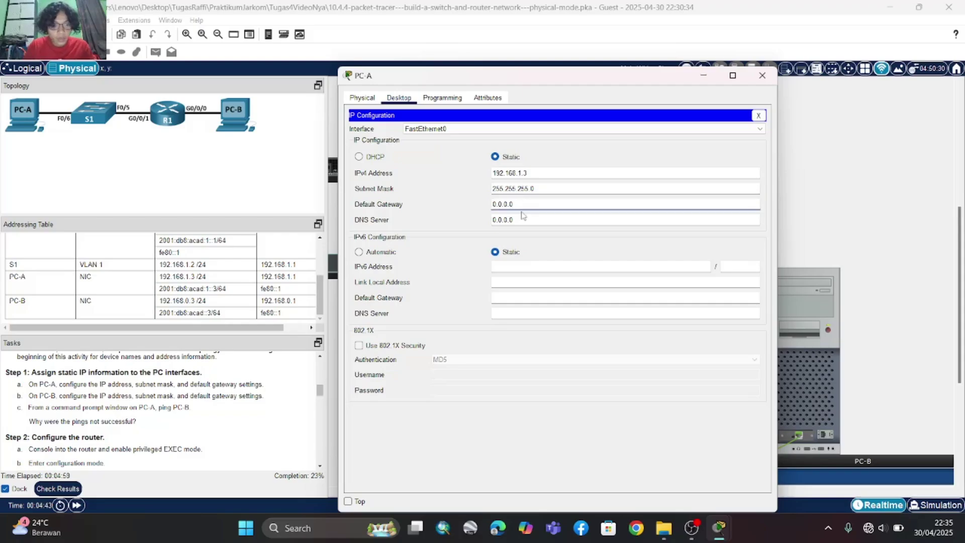
pyautogui.press('BackSpace')
pyautogui.press('BackSpace')
pyautogui.press('BackSpace')
pyautogui.press('BackSpace')
pyautogui.press('BackSpace')
pyautogui.press('BackSpace')
pyautogui.press('BackSpace')
pyautogui.write('192')
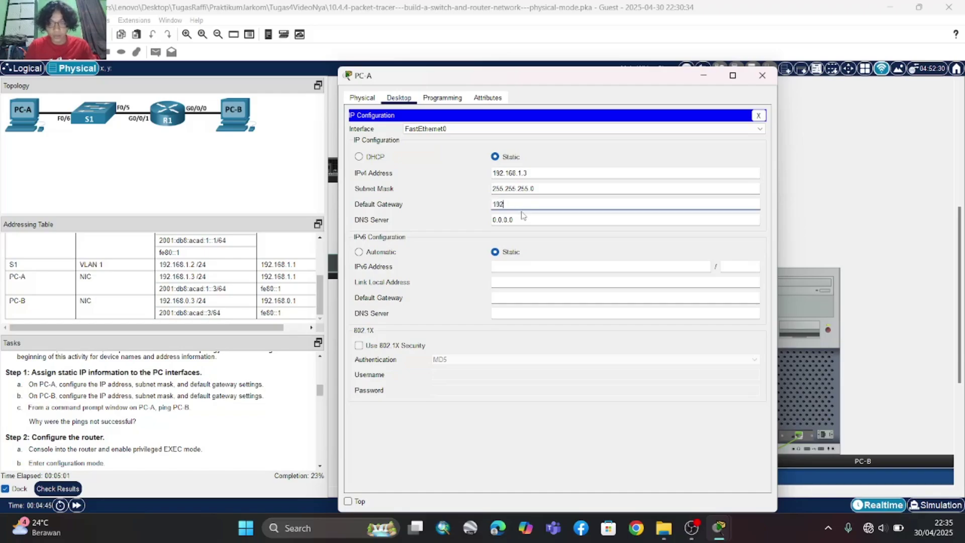
pyautogui.write('.168')
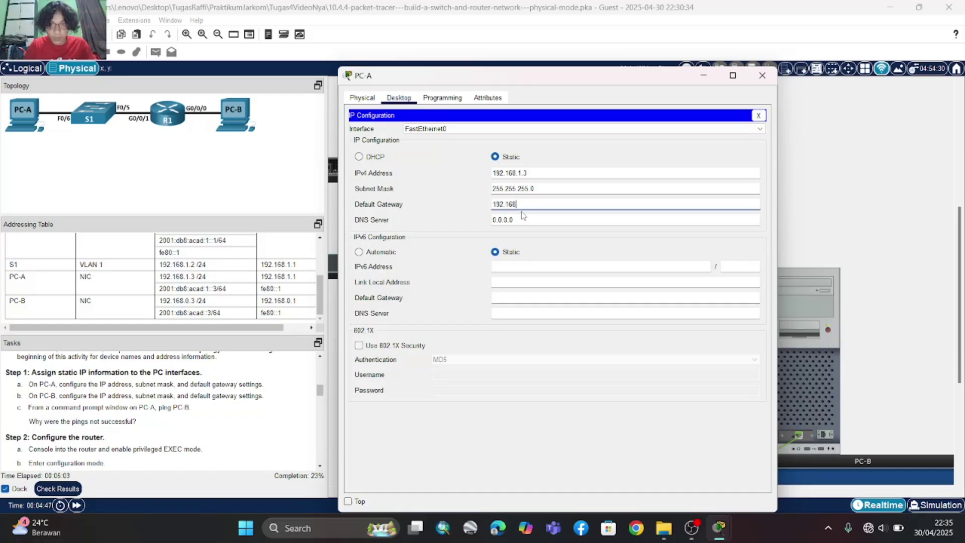
pyautogui.write('.1.1')
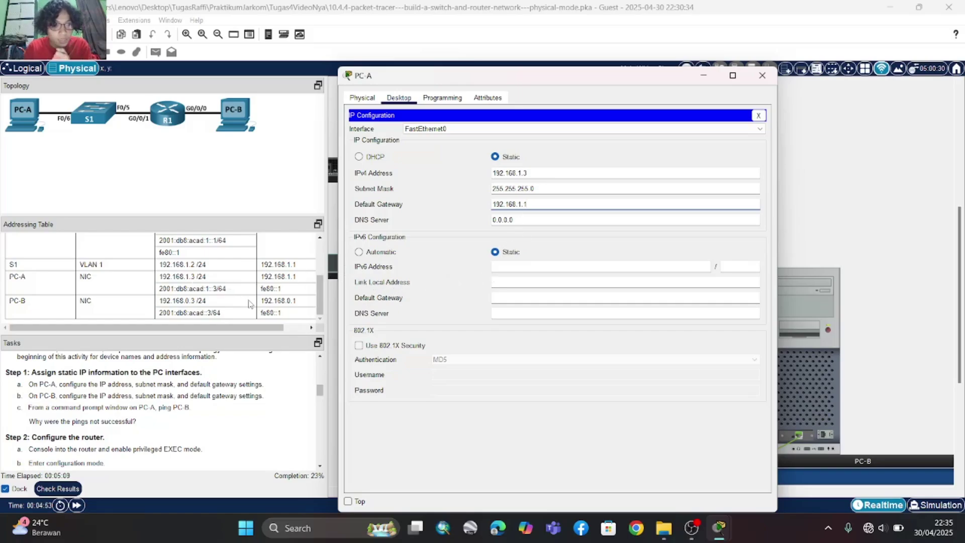
# - Give PC-A the IPv6 address 2001:db8:acad:1::3 with prefix length 64
pyautogui.click(520, 269)
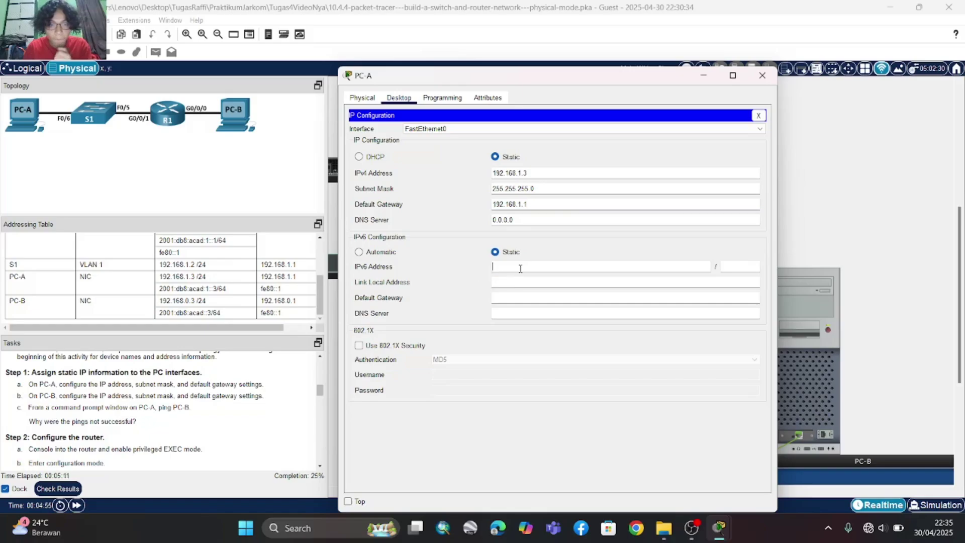
pyautogui.write('2001')
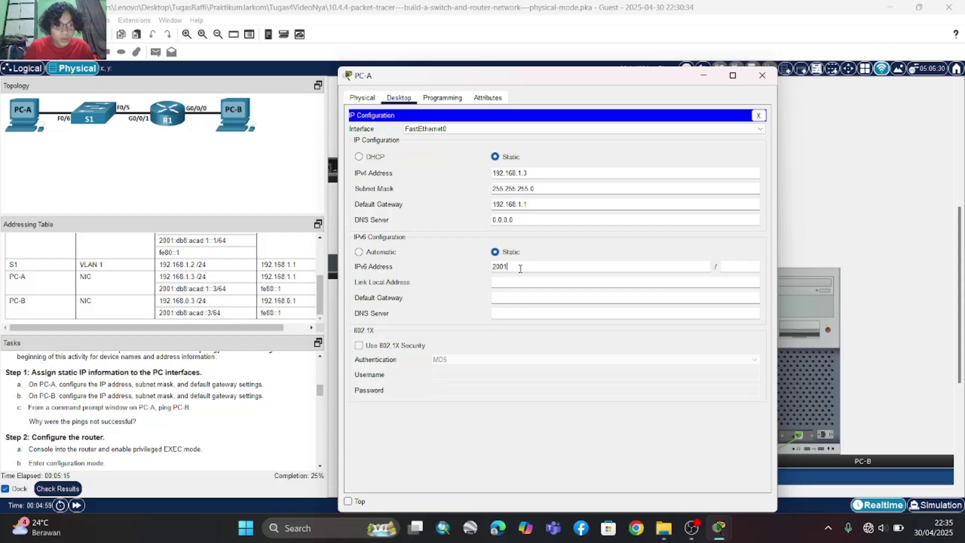
pyautogui.write(':d')
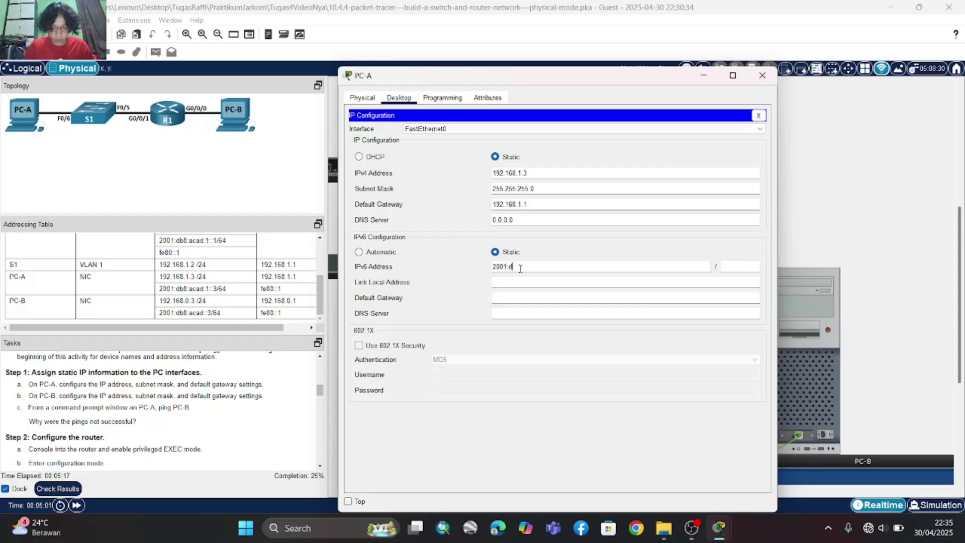
pyautogui.write('b8:acad')
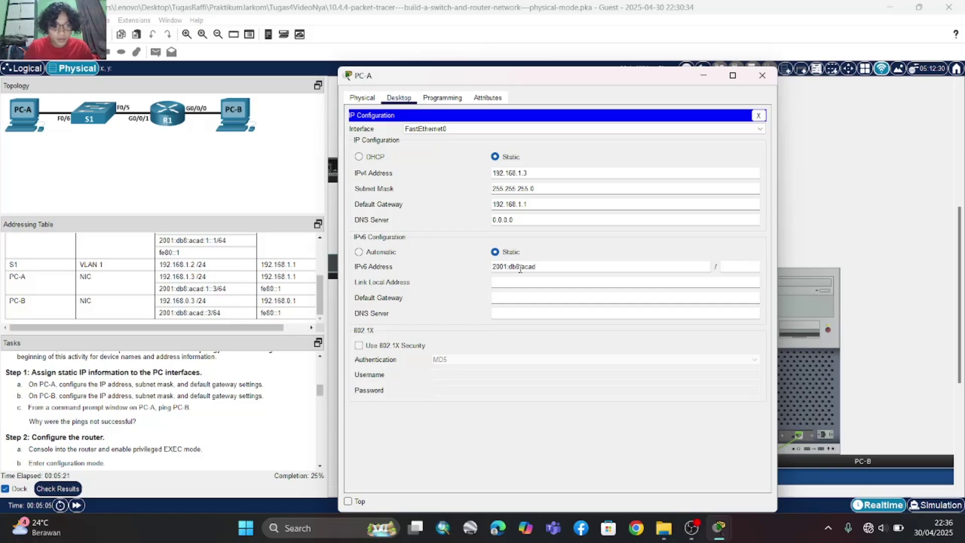
pyautogui.write(':1::')
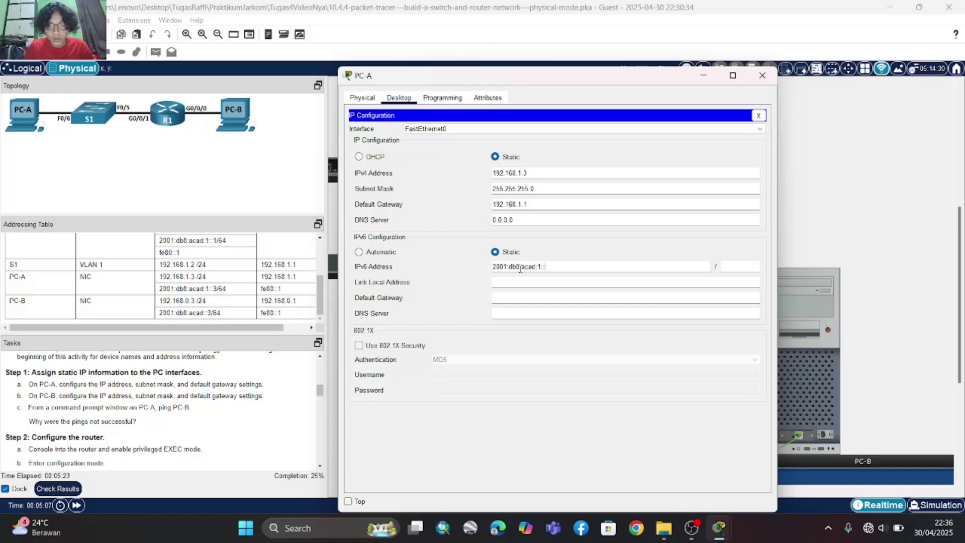
pyautogui.write('3')
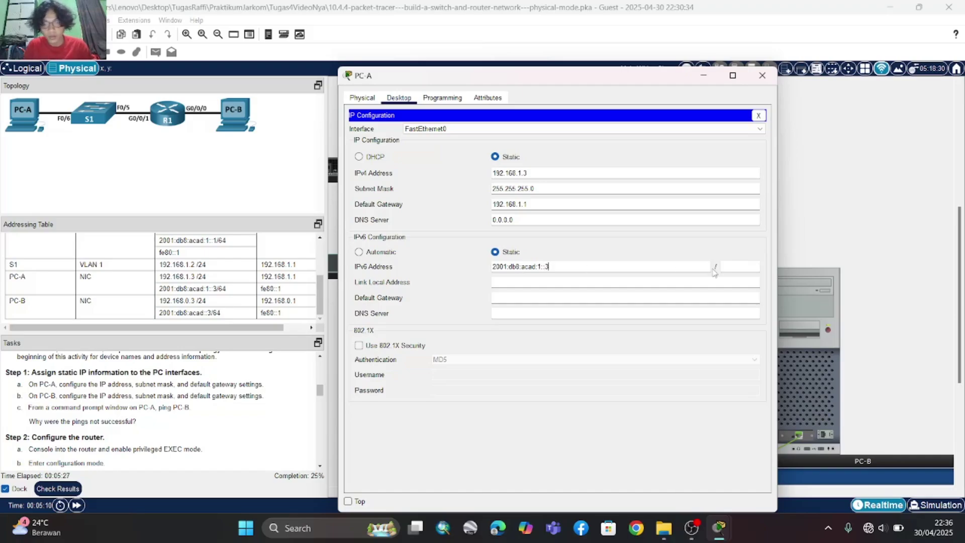
pyautogui.click(736, 267)
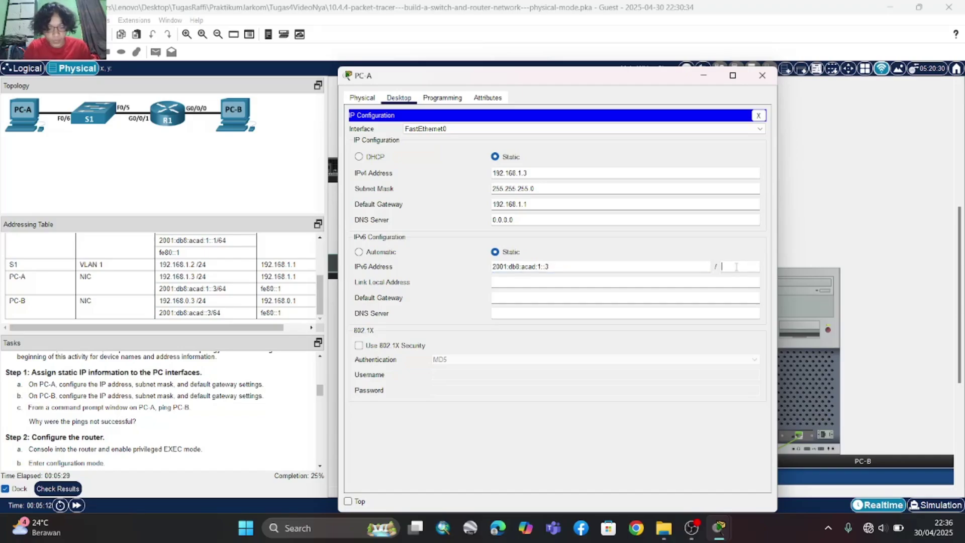
pyautogui.write('64')
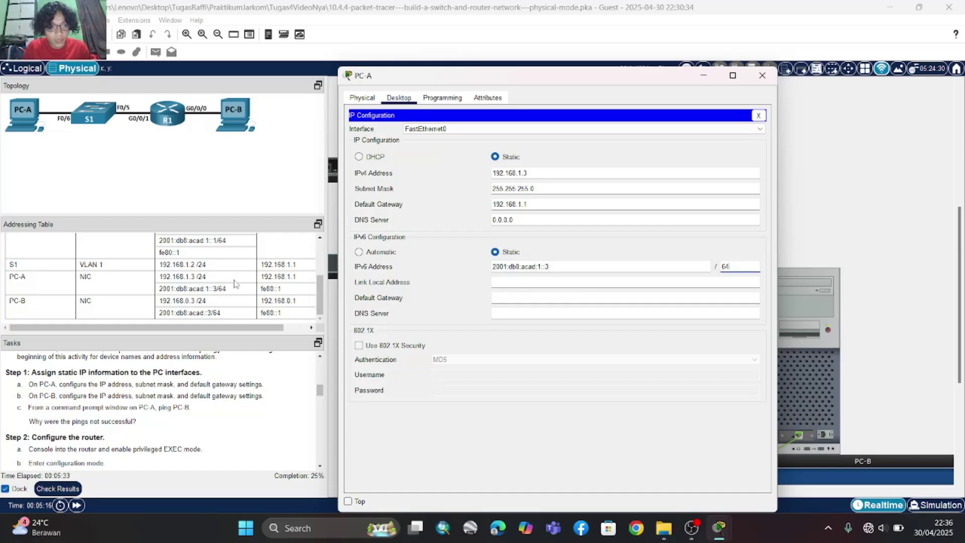
pyautogui.hscroll(1, 235, 284)
pyautogui.scroll(5, 235, 284)
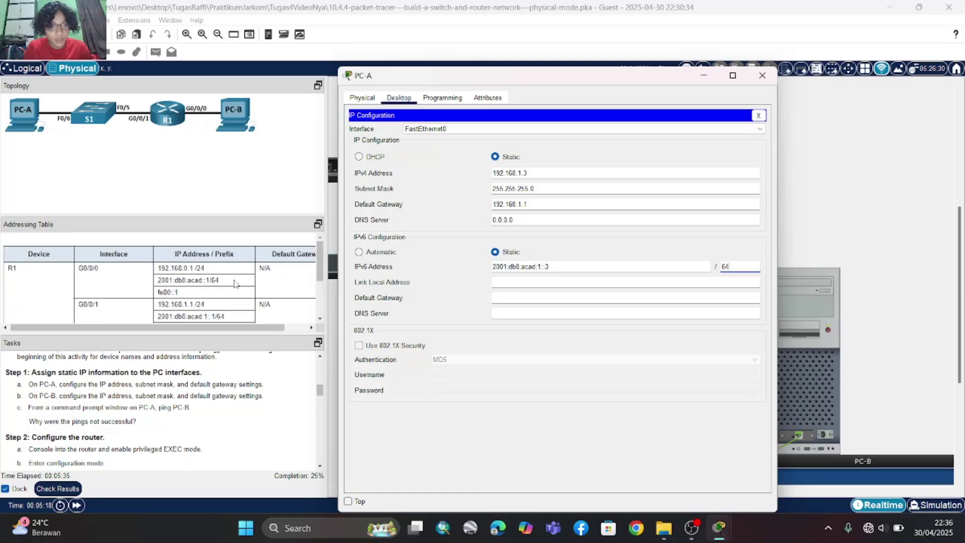
pyautogui.scroll(-5, 235, 284)
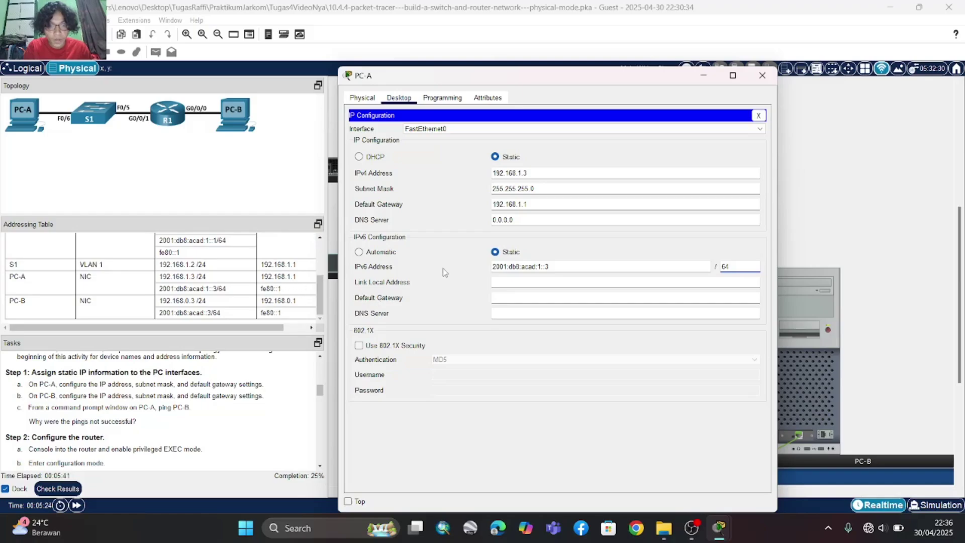
# - Set PC-A's IPv6 default gateway to fe80::1 and close its window
pyautogui.click(501, 296)
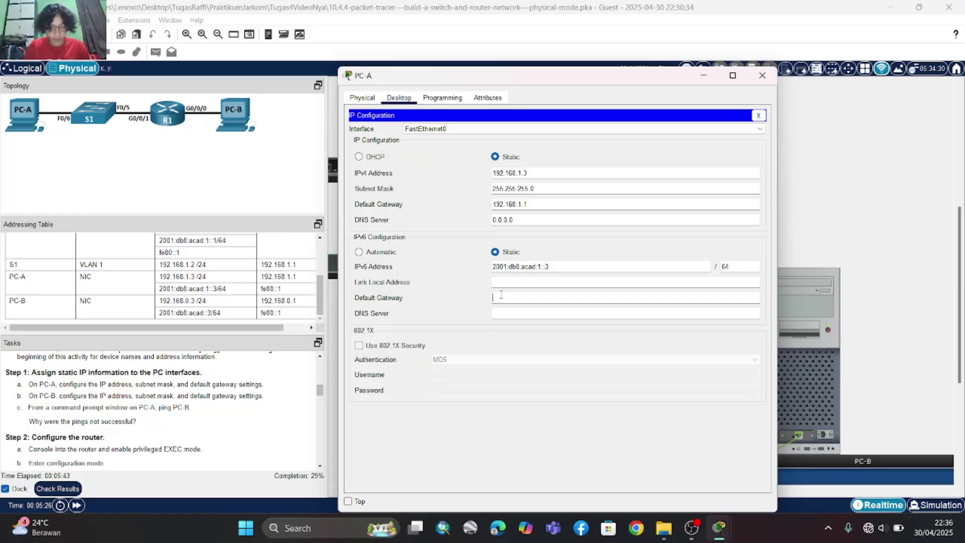
pyautogui.write('fe8')
pyautogui.press('BackSpace')
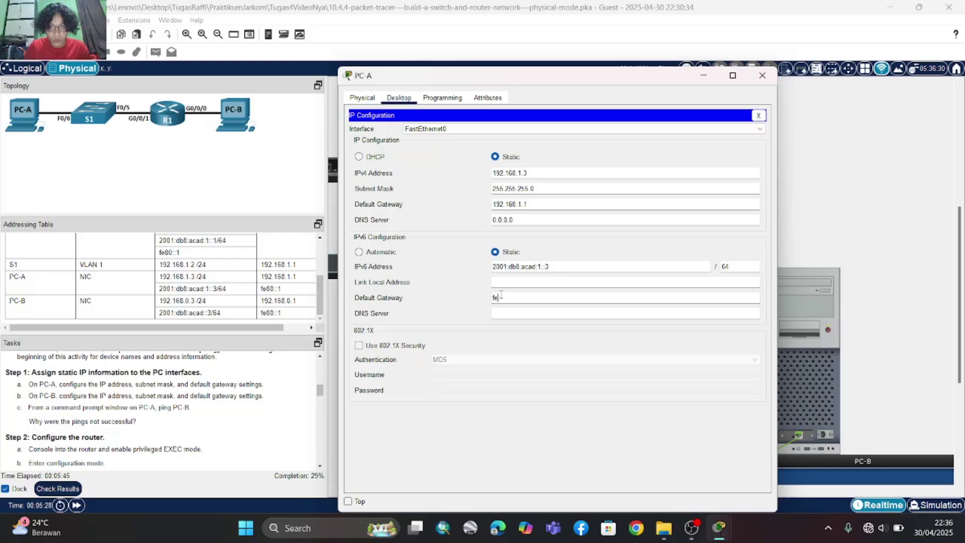
pyautogui.write('80')
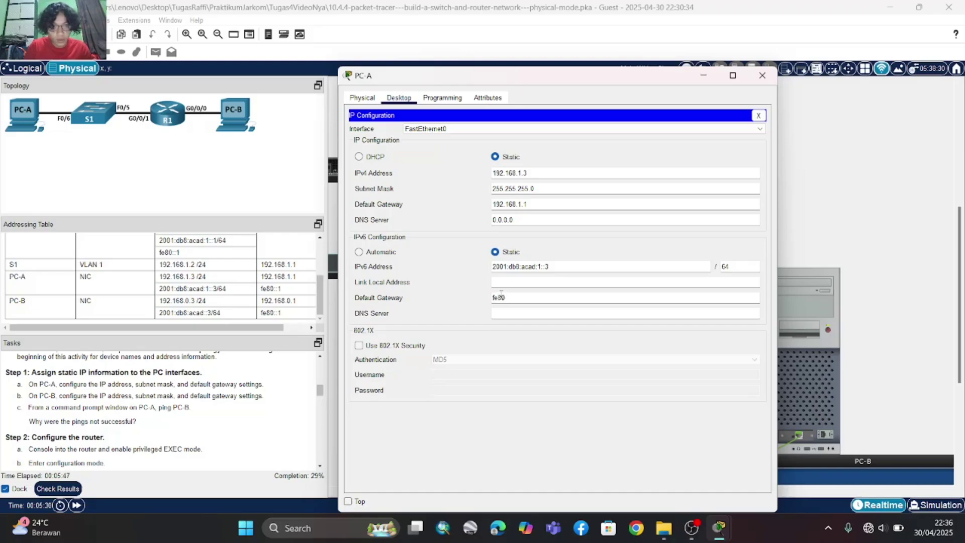
pyautogui.write('::1')
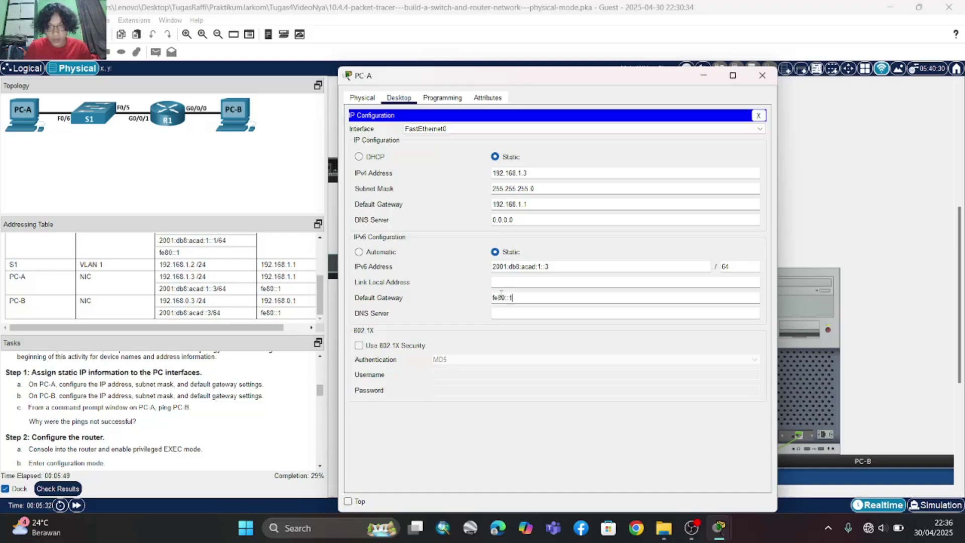
pyautogui.click(762, 76)
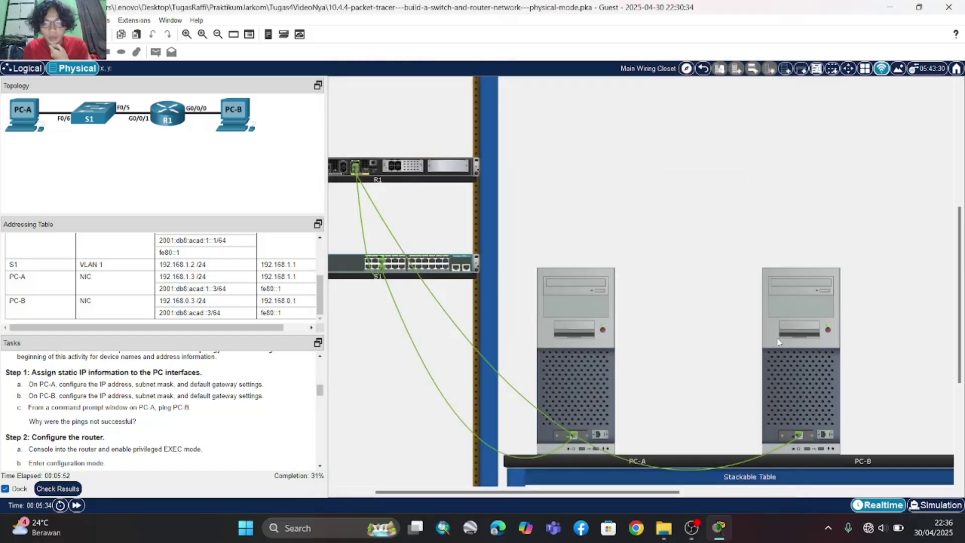
# - Give PC-B IPv4 192.168.0.3 with a 255.255.255.0 mask and gateway 192.168.0.1
pyautogui.click(786, 376)
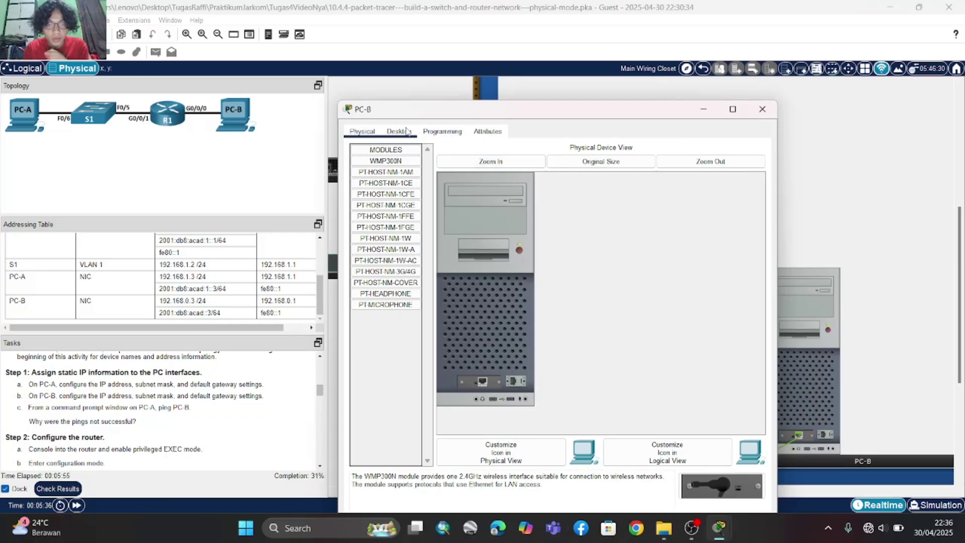
pyautogui.click(442, 132)
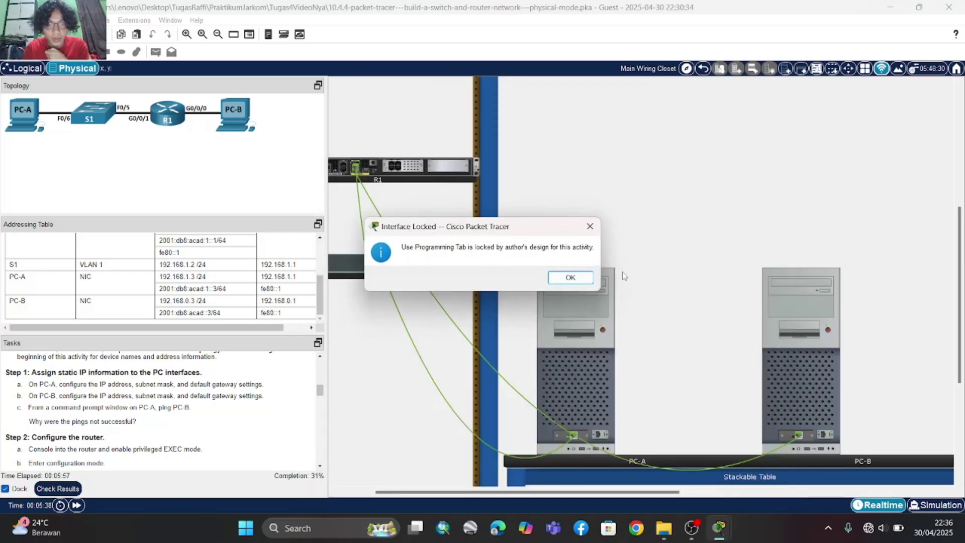
pyautogui.click(590, 227)
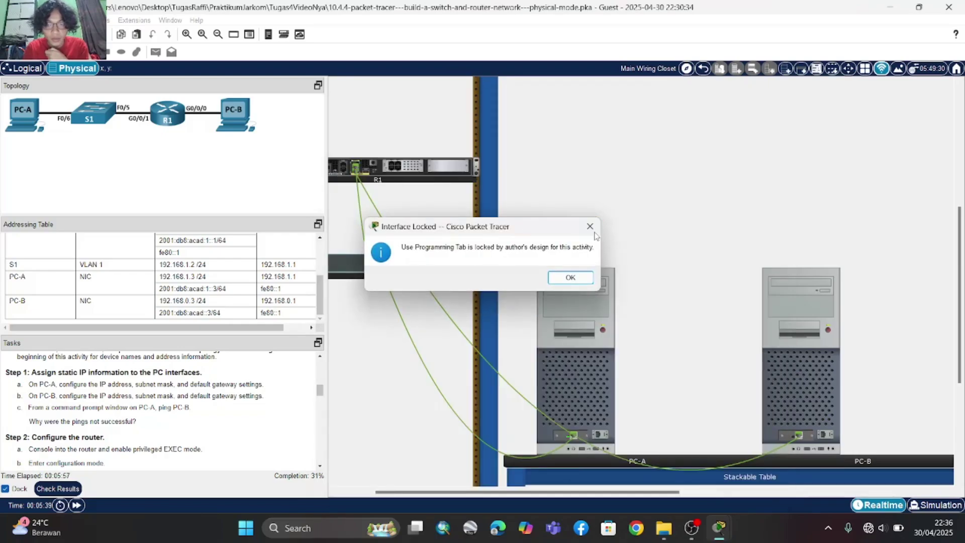
pyautogui.click(782, 396)
pyautogui.click(398, 131)
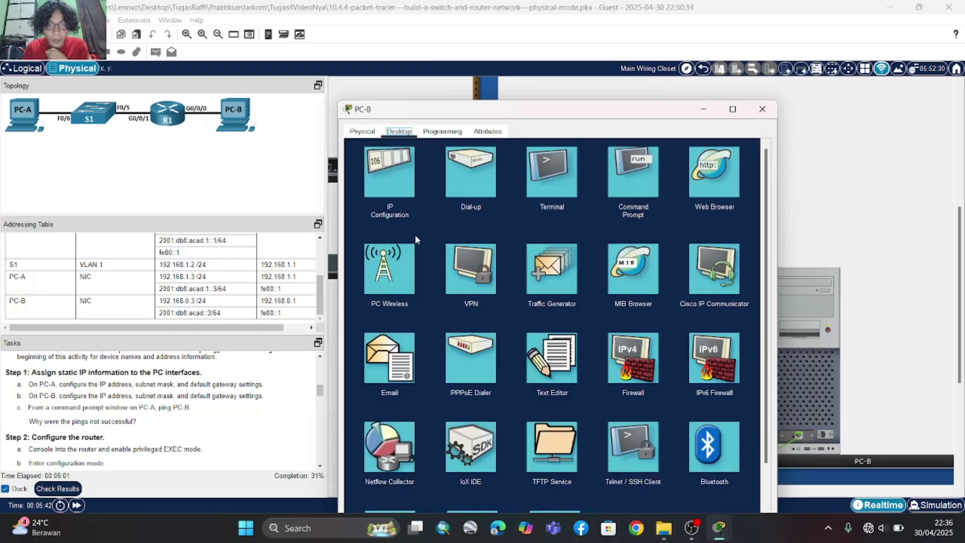
pyautogui.click(396, 189)
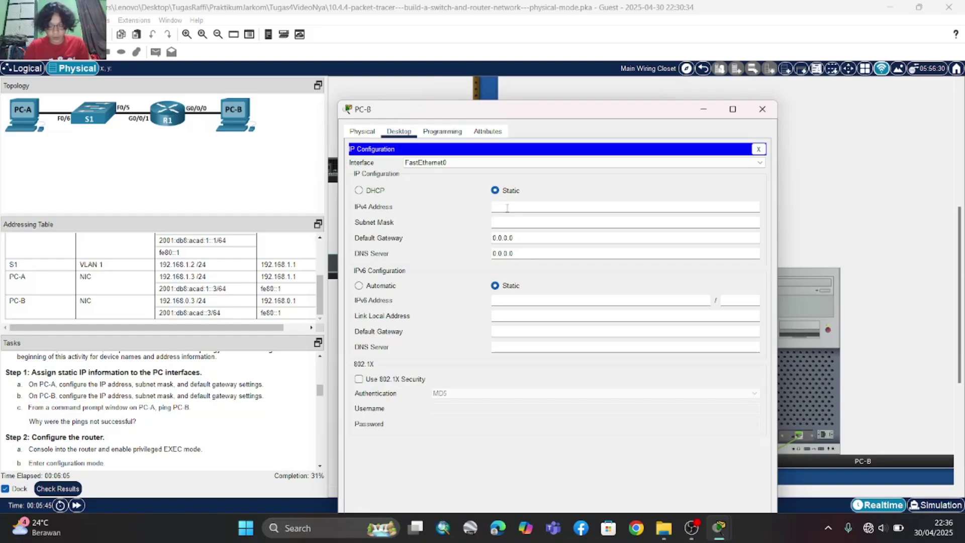
pyautogui.click(507, 208)
pyautogui.write('192.168')
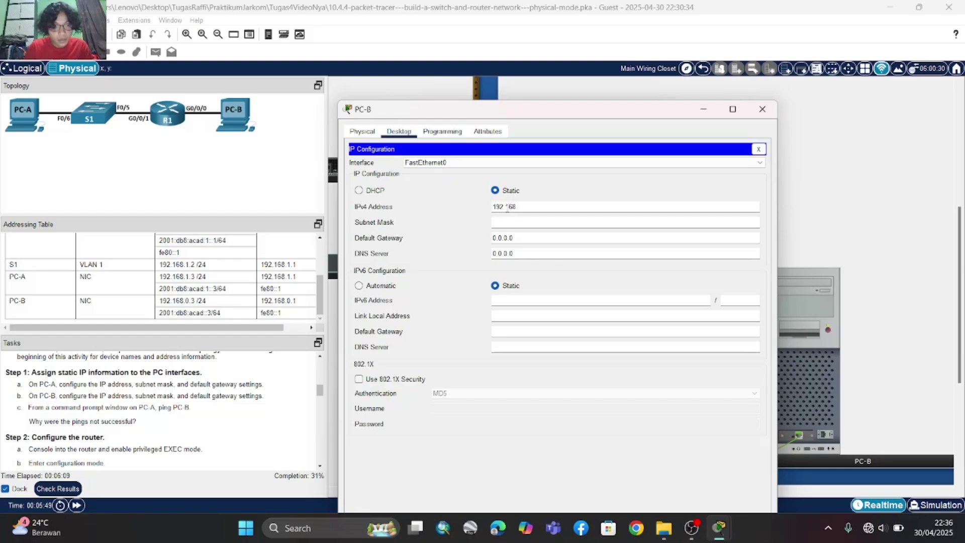
pyautogui.write('.0.')
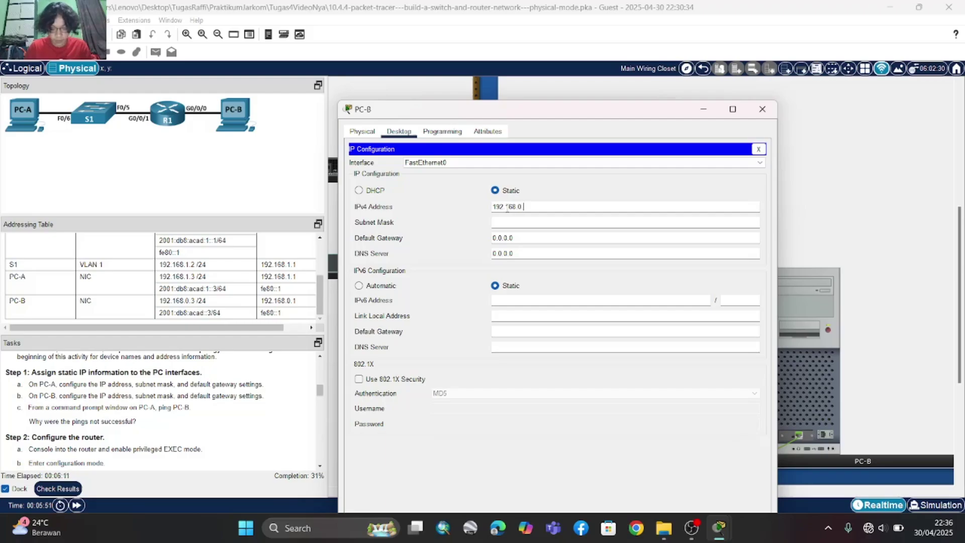
pyautogui.write('3')
pyautogui.click(523, 221)
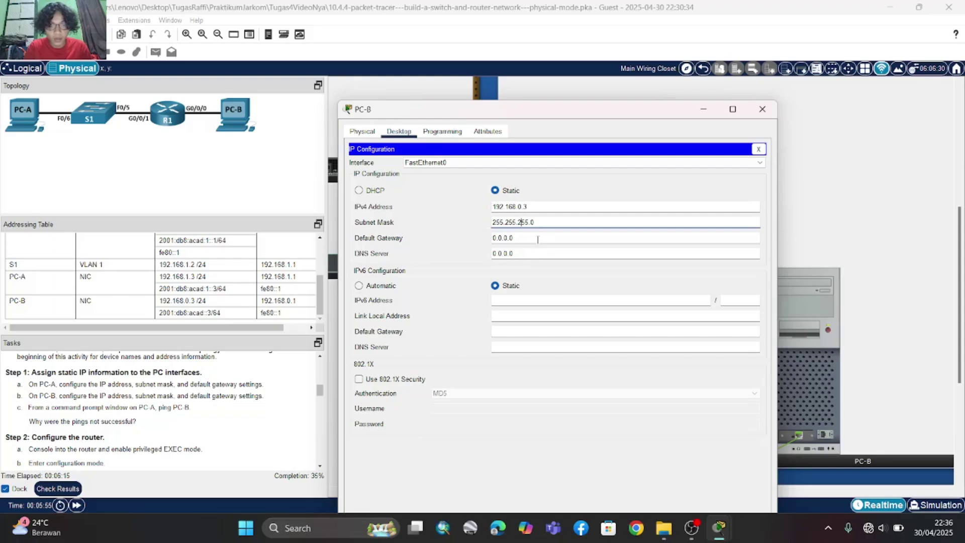
pyautogui.click(537, 239)
pyautogui.press('BackSpace')
pyautogui.press('BackSpace')
pyautogui.press('BackSpace')
pyautogui.press('BackSpace')
pyautogui.press('BackSpace')
pyautogui.press('BackSpace')
pyautogui.press('BackSpace')
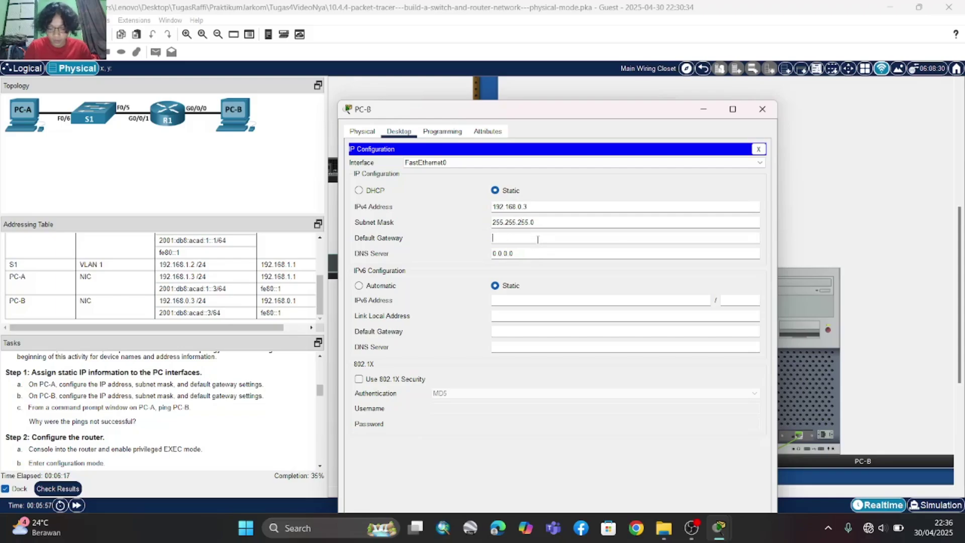
pyautogui.write('192.168')
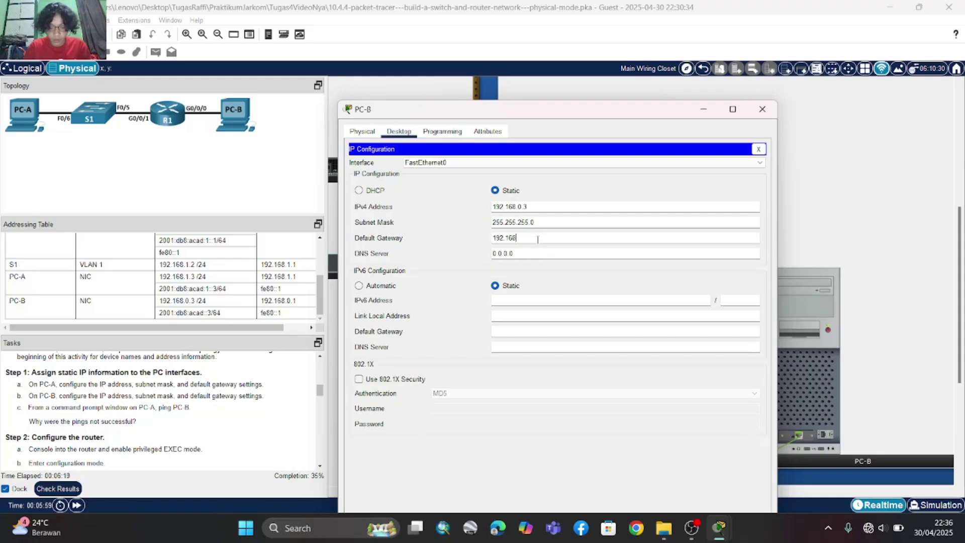
pyautogui.write('.0.1')
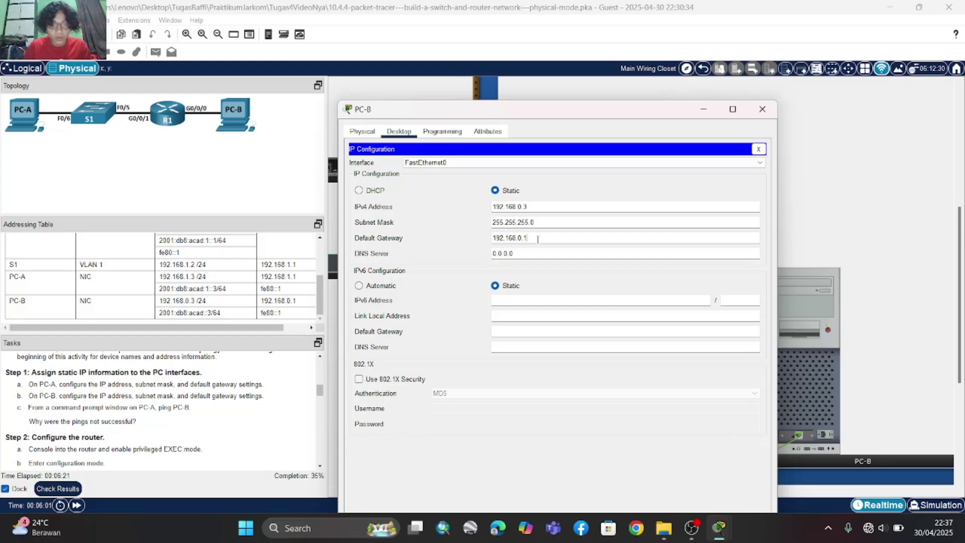
# - Give PC-B the IPv6 address 2001:db8:acad::3 with prefix length 64
pyautogui.click(511, 297)
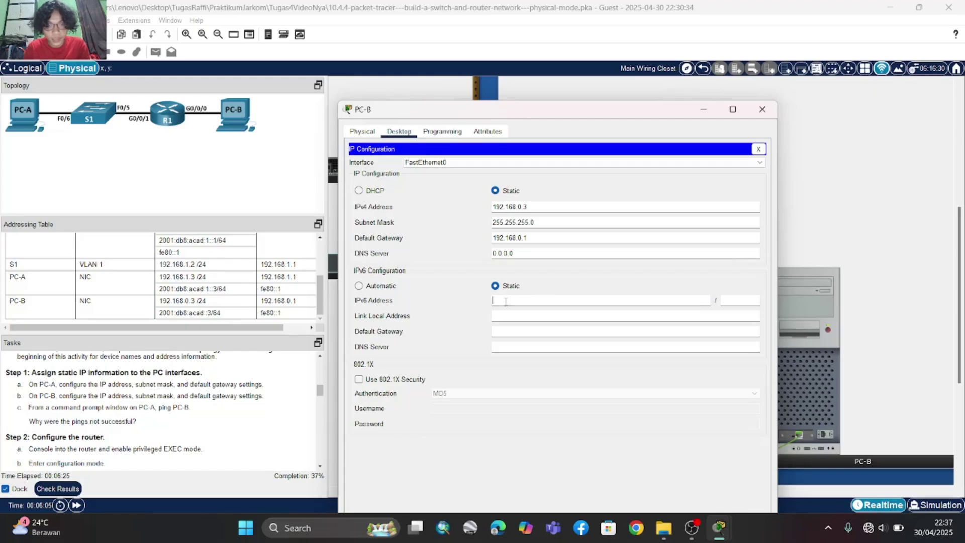
pyautogui.write('2001')
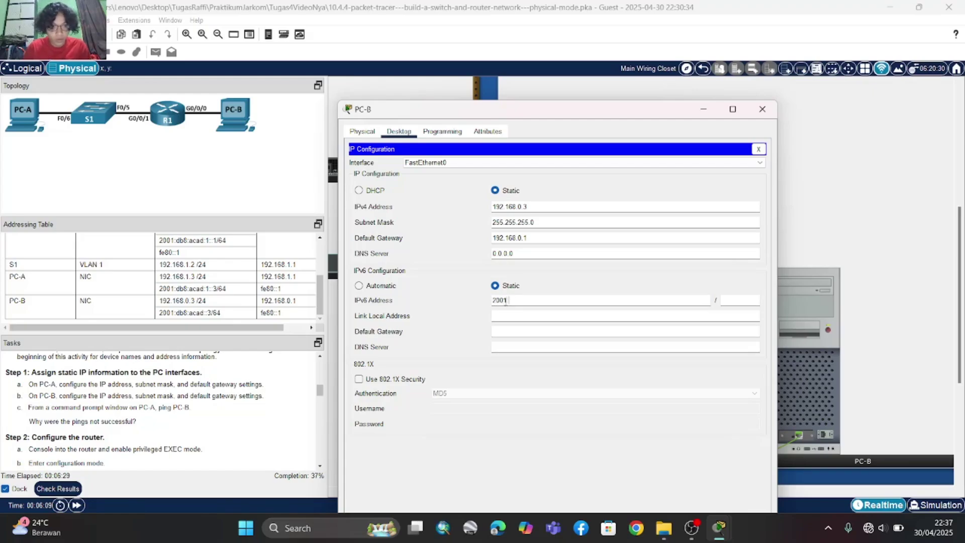
pyautogui.write(':db8')
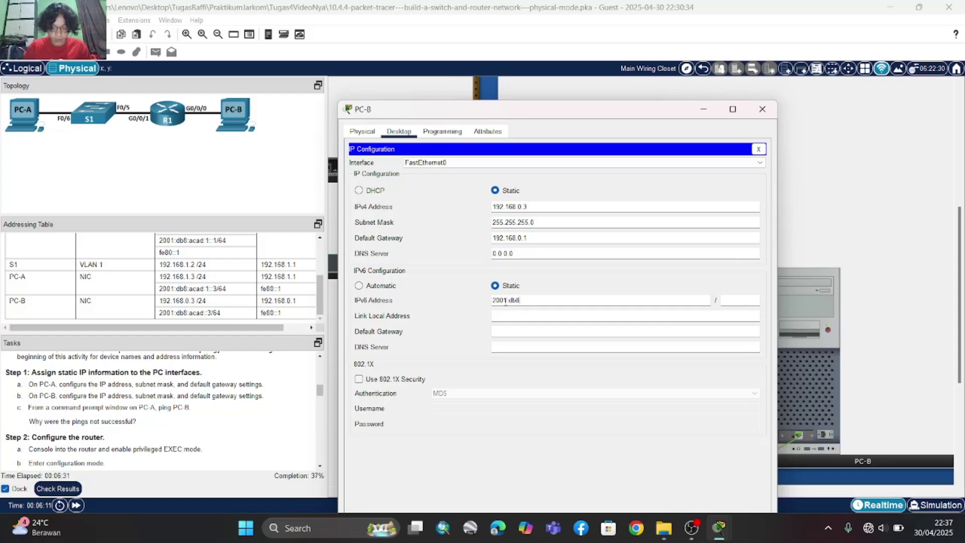
pyautogui.write(':acad:')
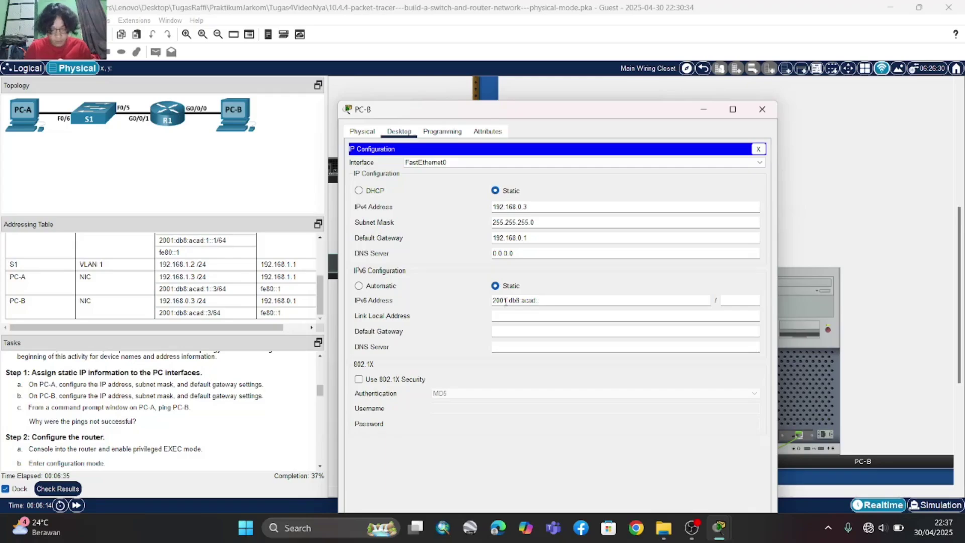
pyautogui.write(':3')
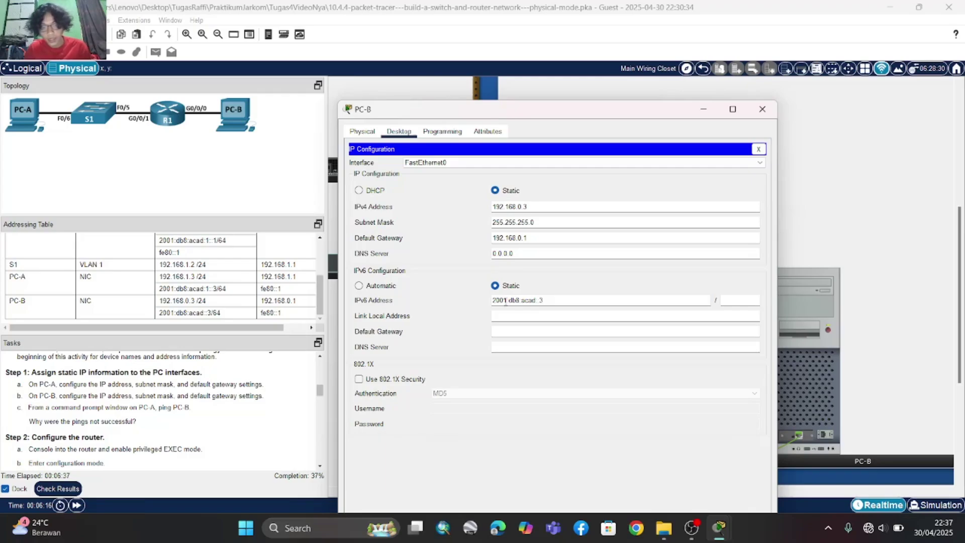
pyautogui.click(724, 303)
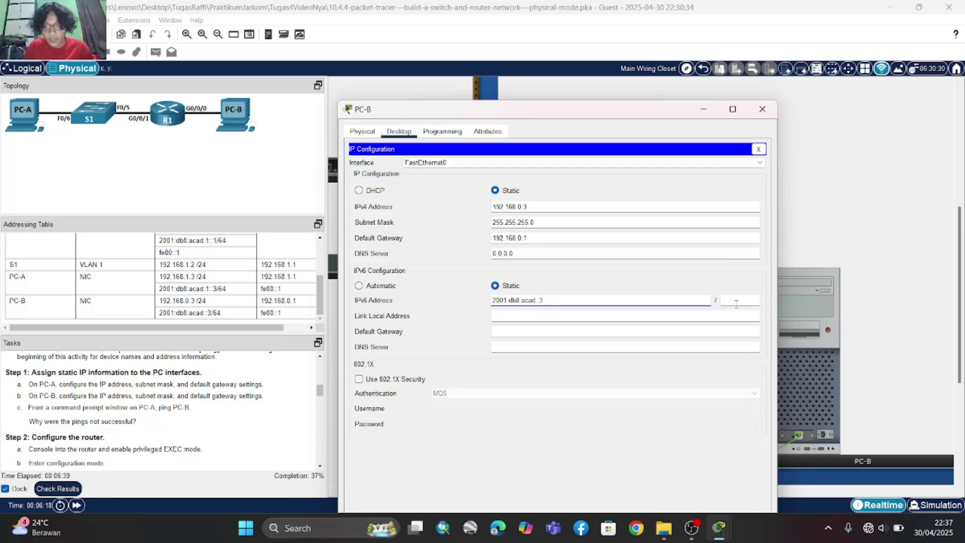
pyautogui.write('64')
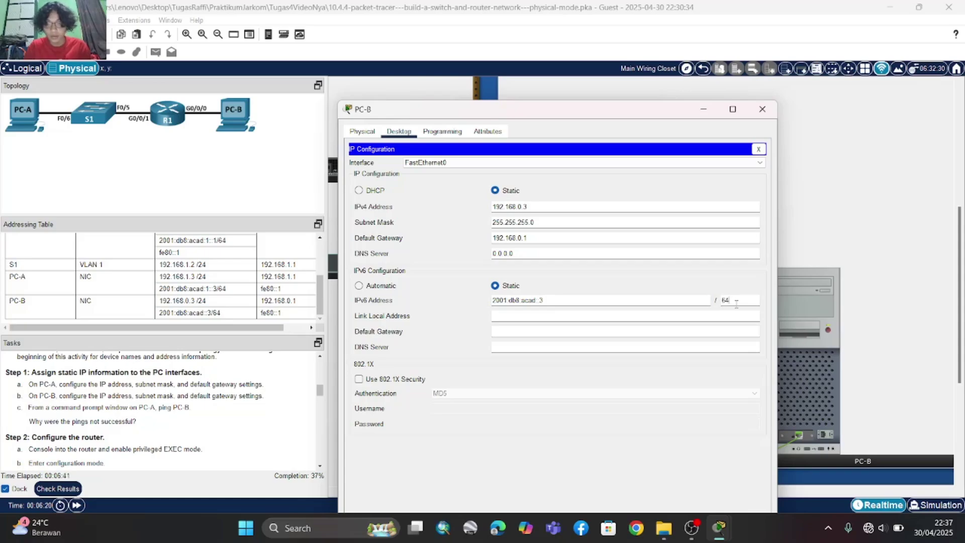
# - Set PC-B's IPv6 default gateway, correcting it back to fe80::1
pyautogui.click(550, 332)
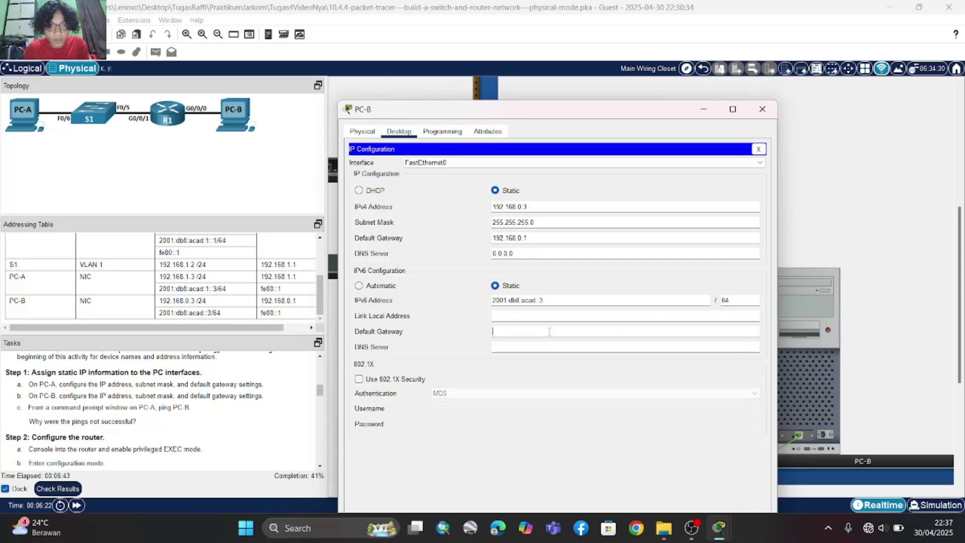
pyautogui.click(549, 332)
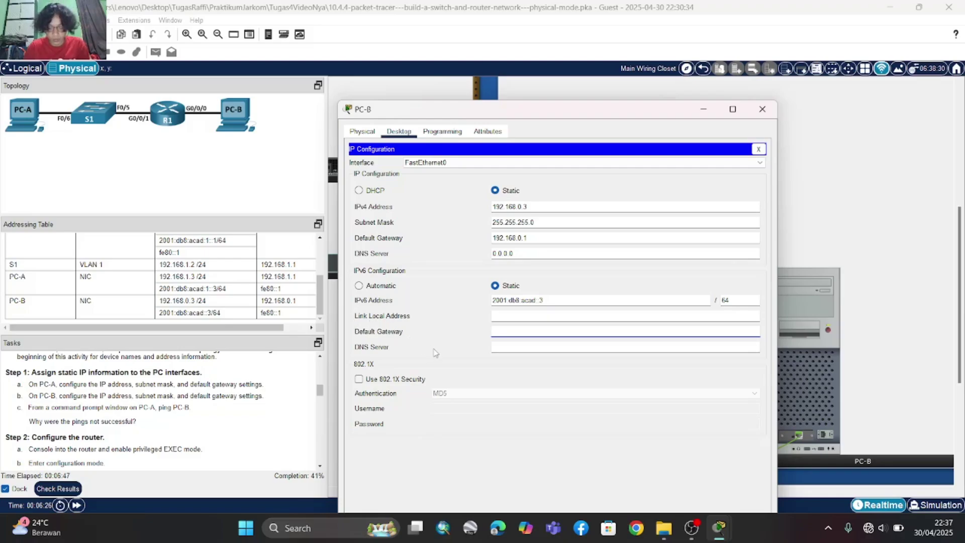
pyautogui.write('fe')
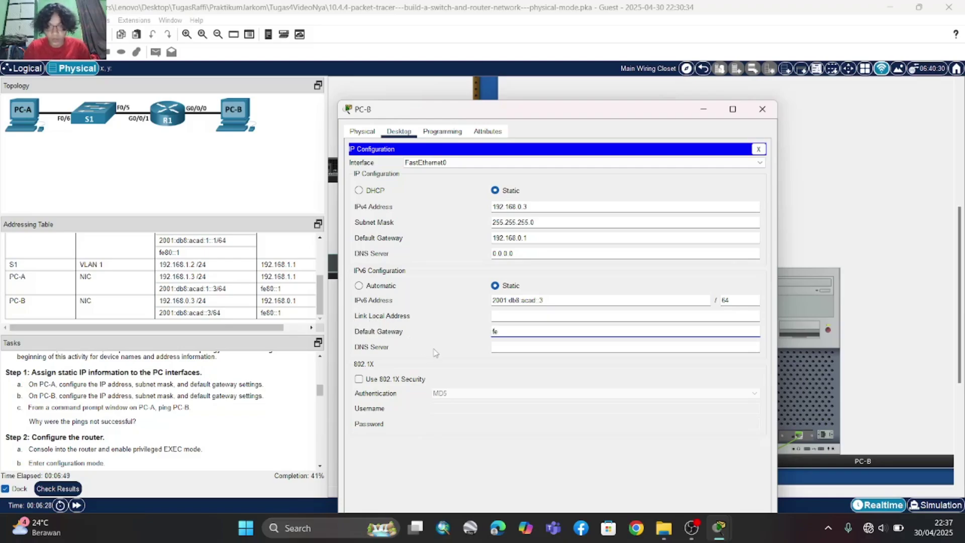
pyautogui.write('80')
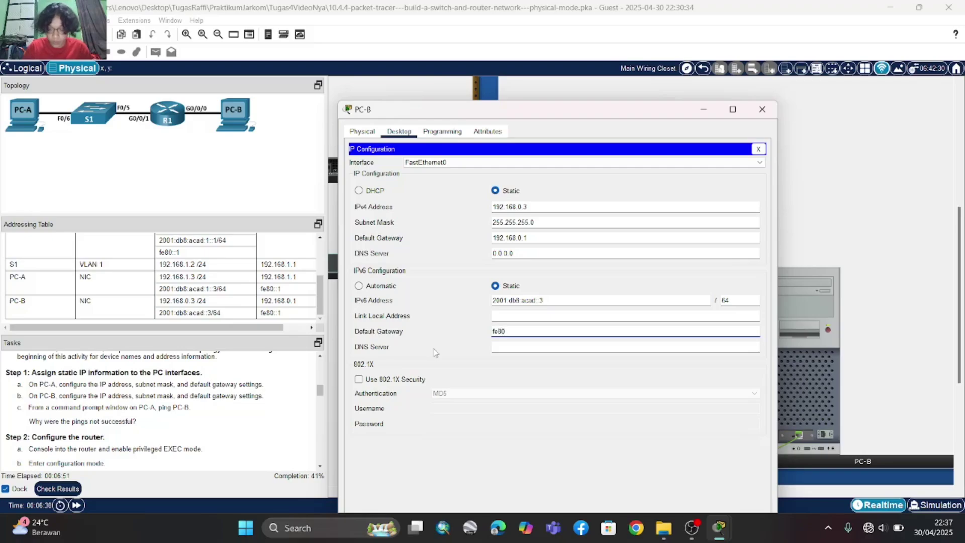
pyautogui.write('::1')
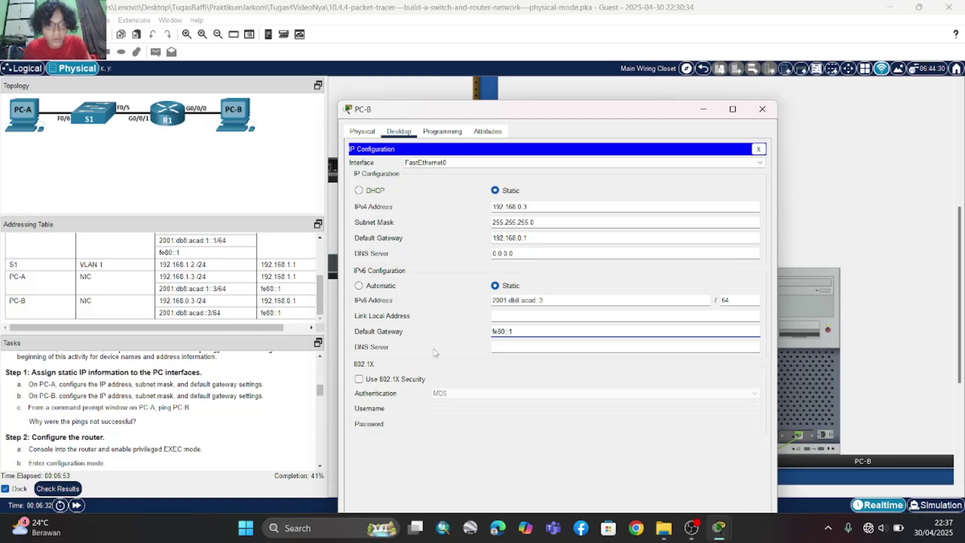
pyautogui.click(541, 333)
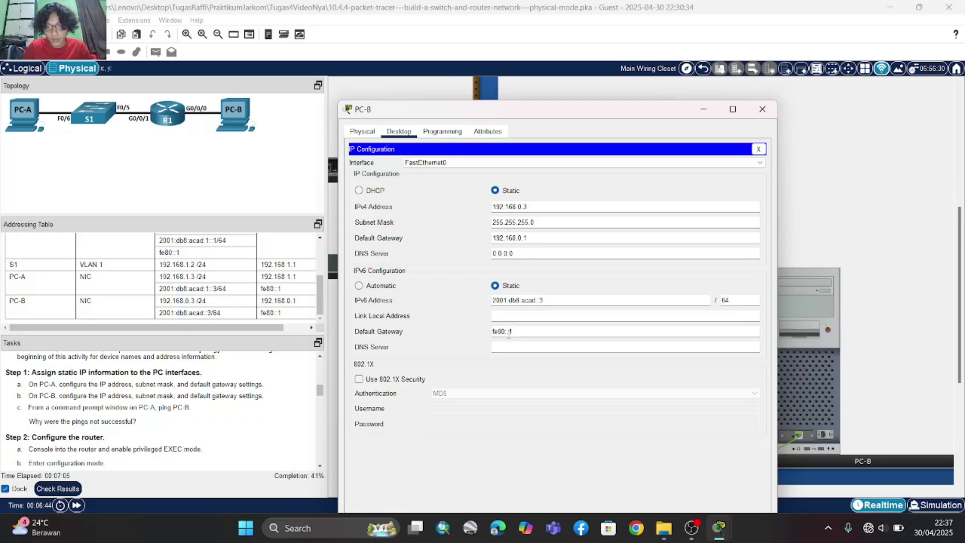
pyautogui.press('BackSpace')
pyautogui.press('BackSpace')
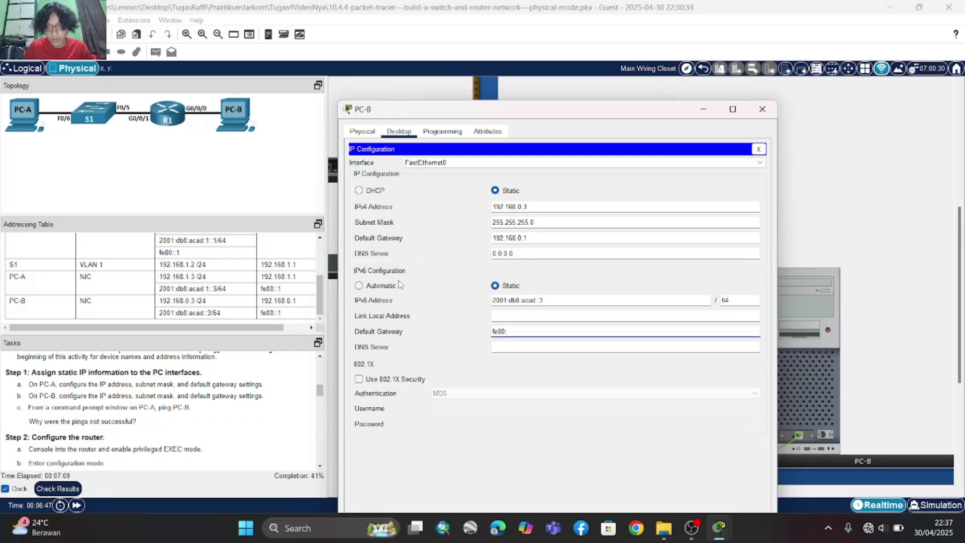
pyautogui.write('0000')
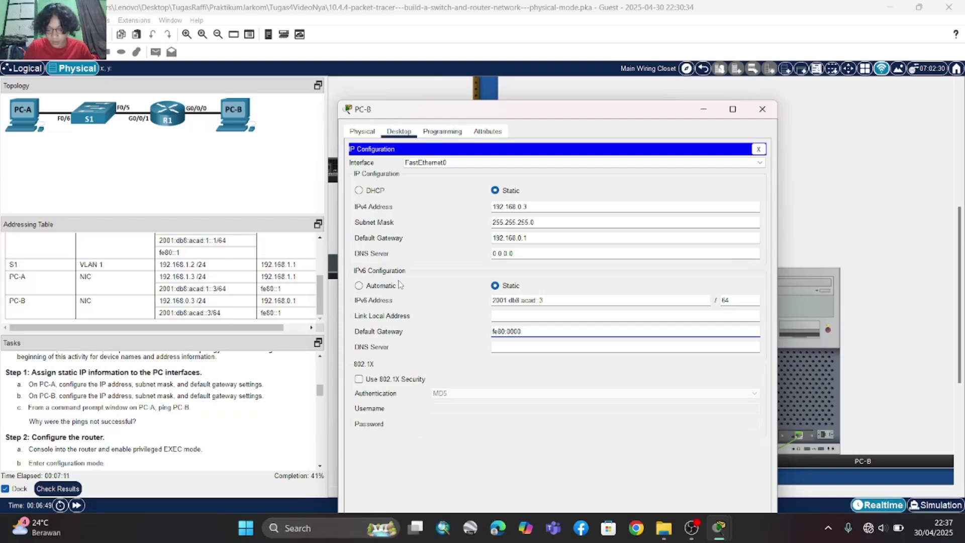
pyautogui.write(':0000')
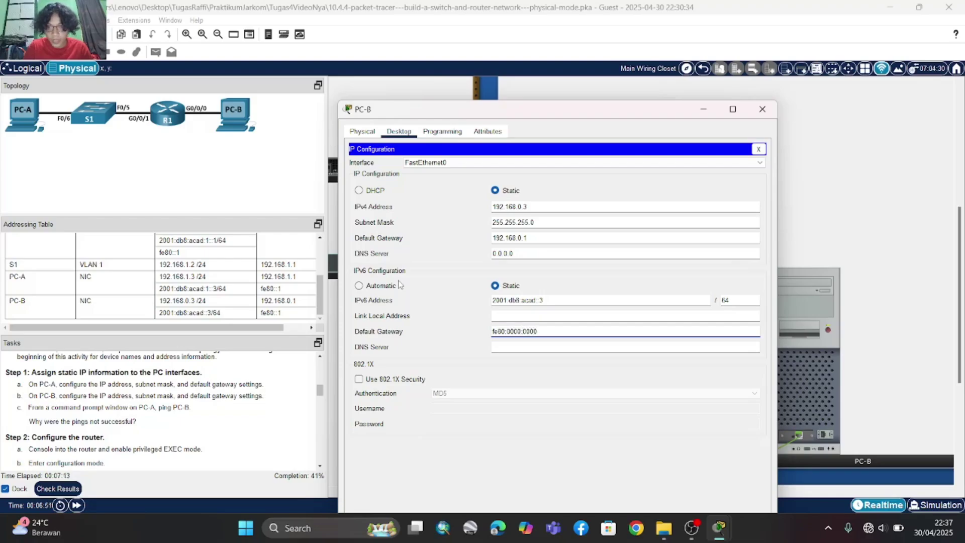
pyautogui.write(':000')
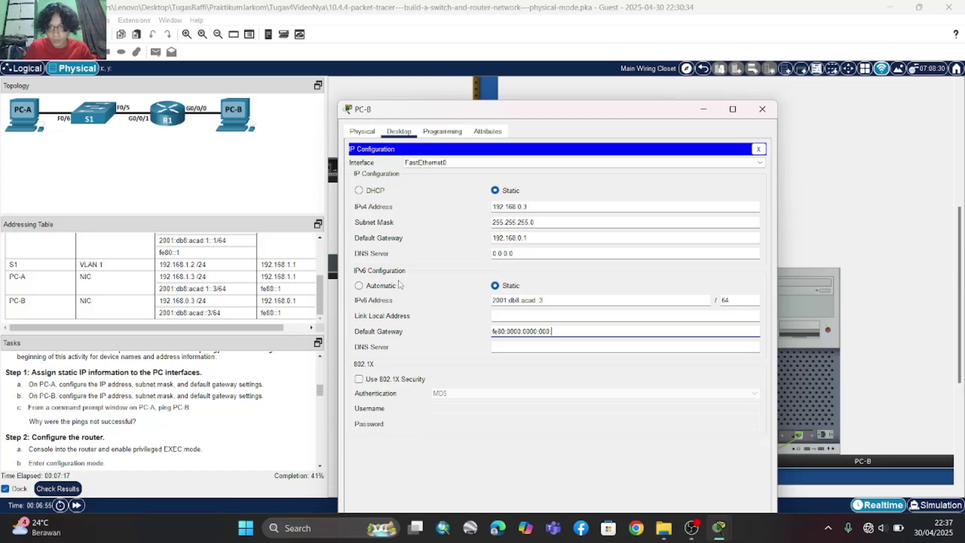
pyautogui.write(':0000')
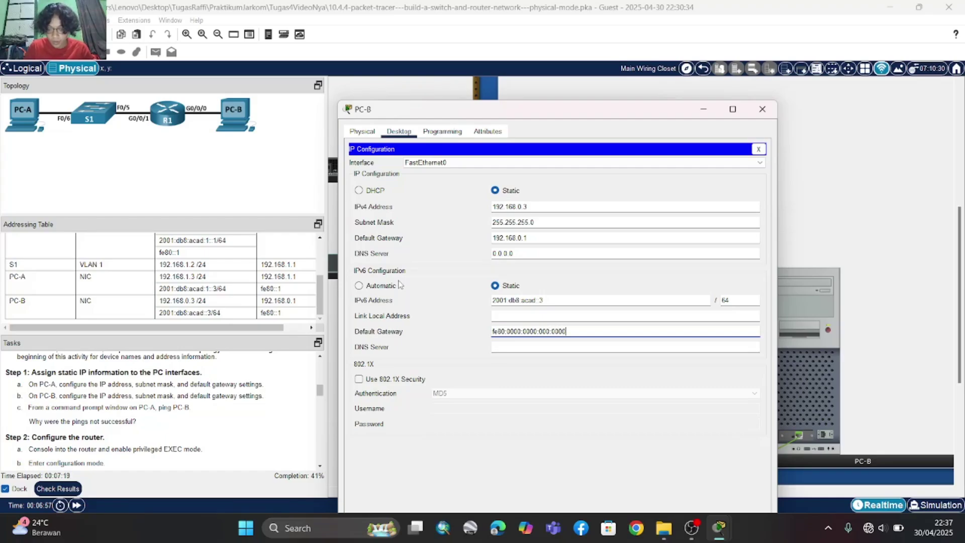
pyautogui.write(':1')
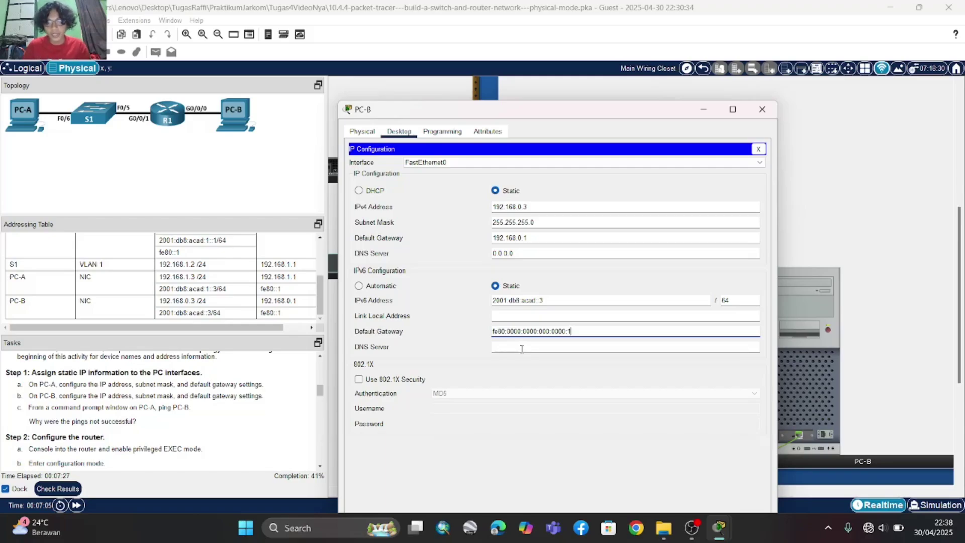
pyautogui.press('BackSpace')
pyautogui.press('BackSpace')
pyautogui.press('BackSpace')
pyautogui.press('BackSpace')
pyautogui.press('BackSpace')
pyautogui.press('BackSpace')
pyautogui.press('BackSpace')
pyautogui.press('BackSpace')
pyautogui.press('BackSpace')
pyautogui.press('BackSpace')
pyautogui.press('BackSpace')
pyautogui.press('BackSpace')
pyautogui.press('BackSpace')
pyautogui.press('BackSpace')
pyautogui.press('BackSpace')
pyautogui.press('BackSpace')
pyautogui.press('BackSpace')
pyautogui.press('BackSpace')
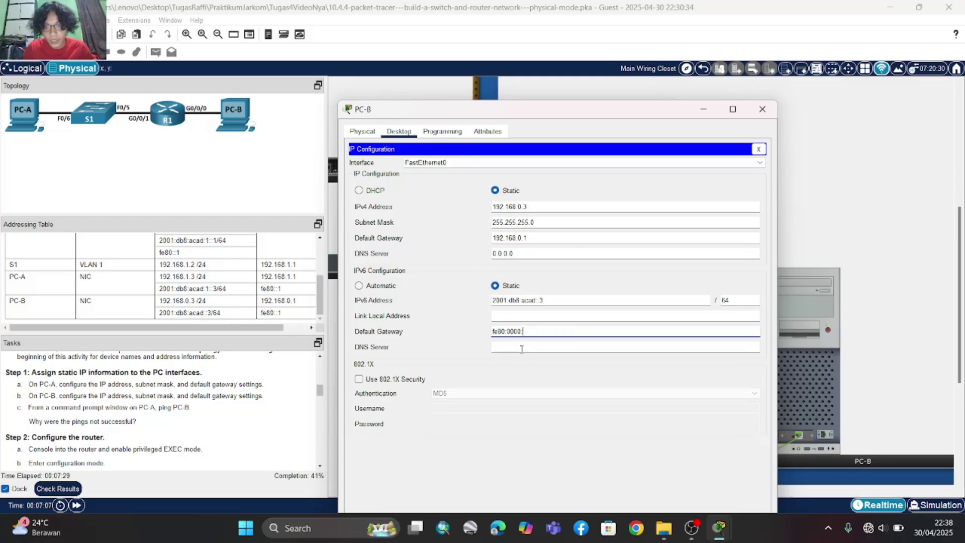
pyautogui.press('BackSpace')
pyautogui.press('BackSpace')
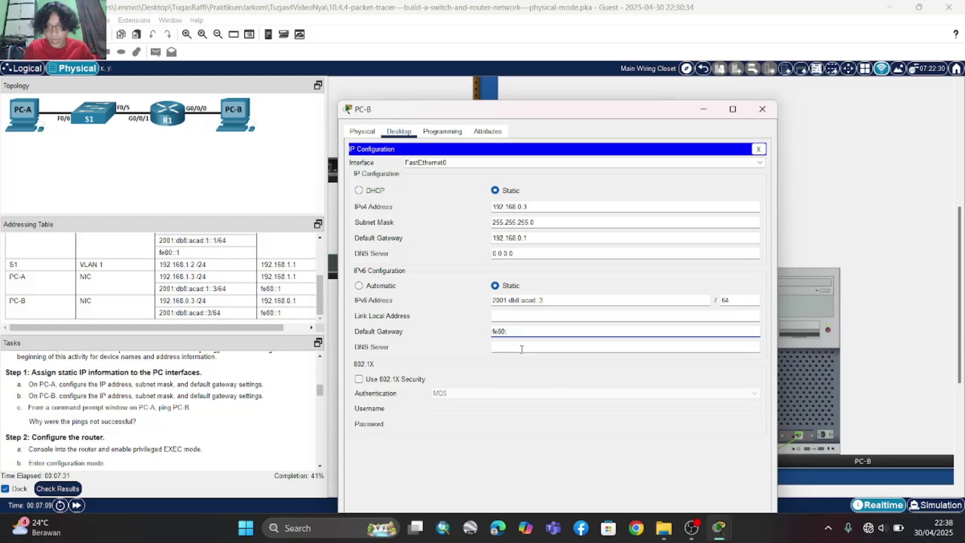
pyautogui.write(':1')
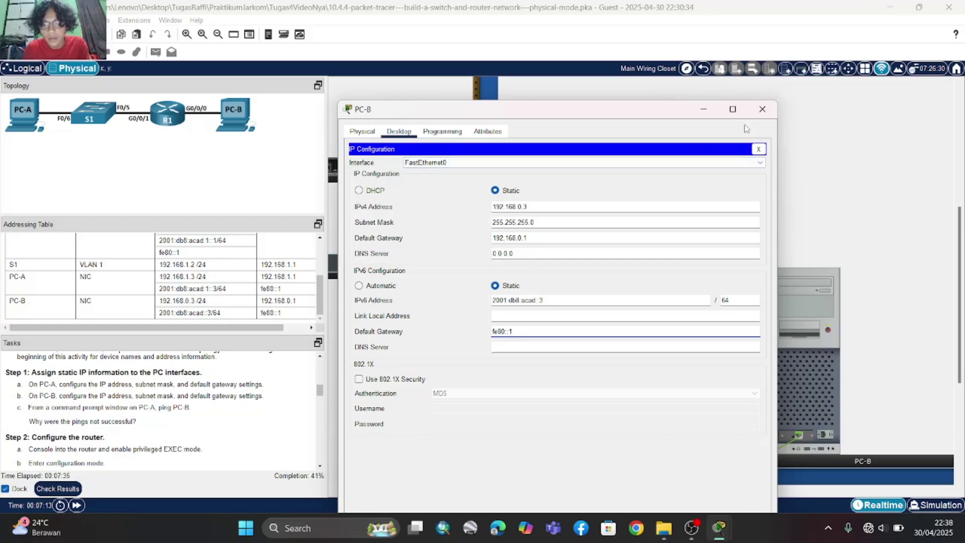
# - Close PC-B's settings window and open PC-A's desktop applications
pyautogui.click(761, 110)
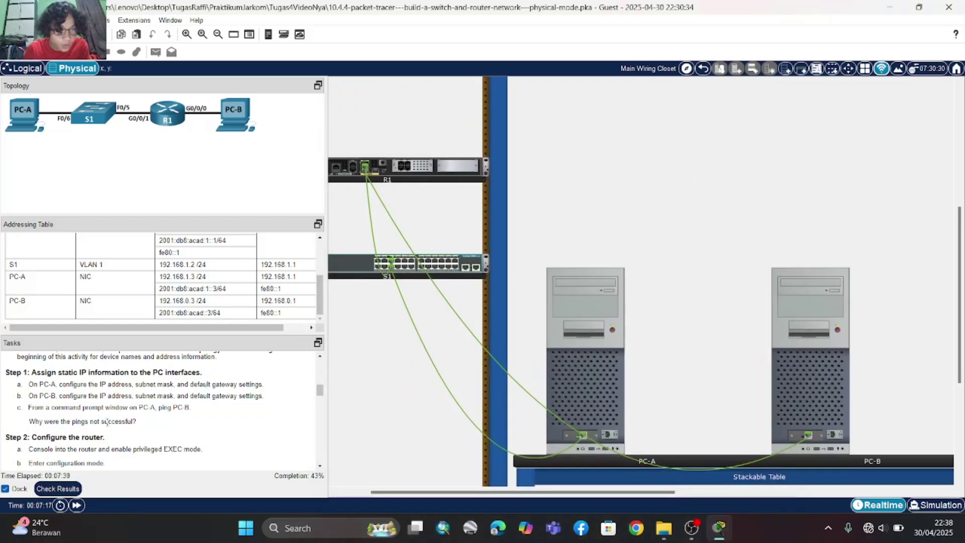
pyautogui.scroll(-1, 107, 423)
pyautogui.scroll(-1, 107, 423)
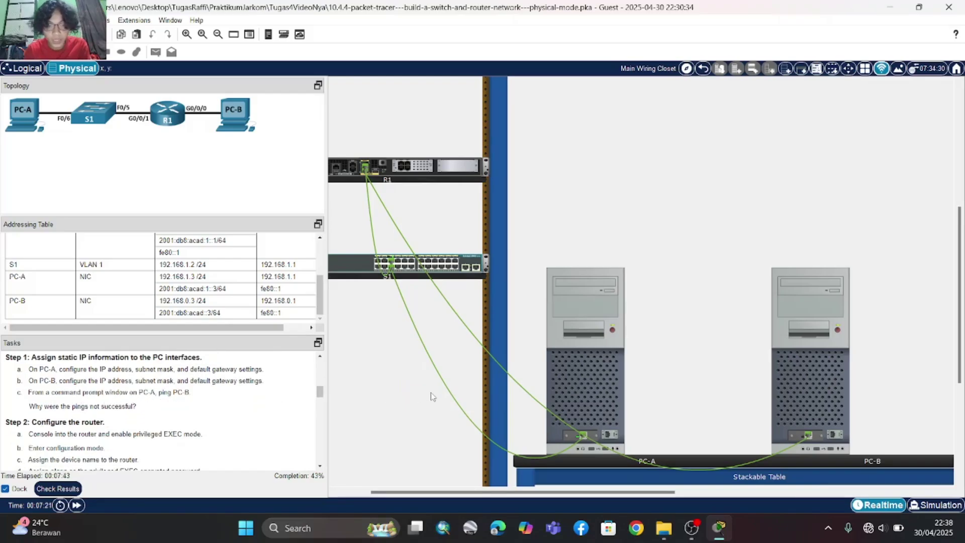
pyautogui.click(599, 386)
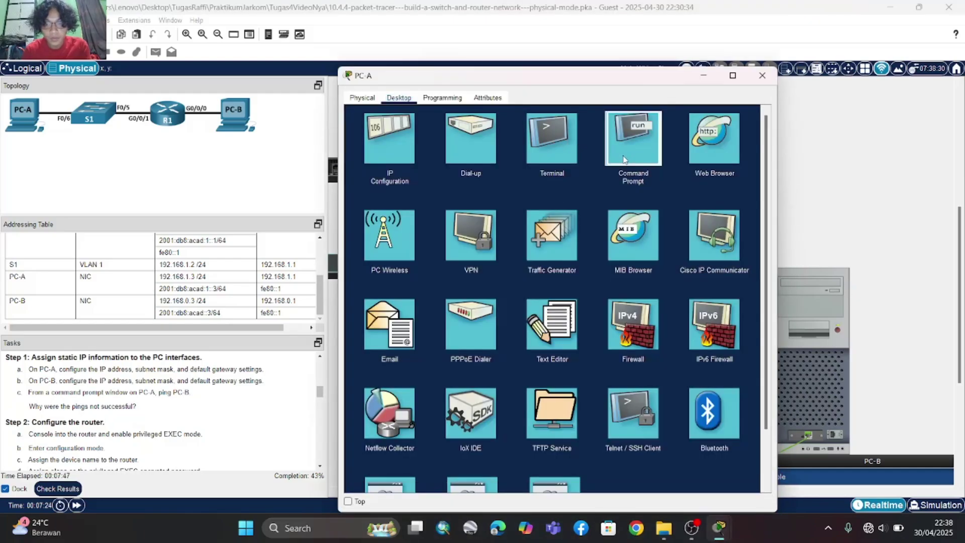
# - From PC-A's Command Prompt, ping 192.168.0.3 and watch all four requests time out
pyautogui.click(623, 160)
pyautogui.write('p')
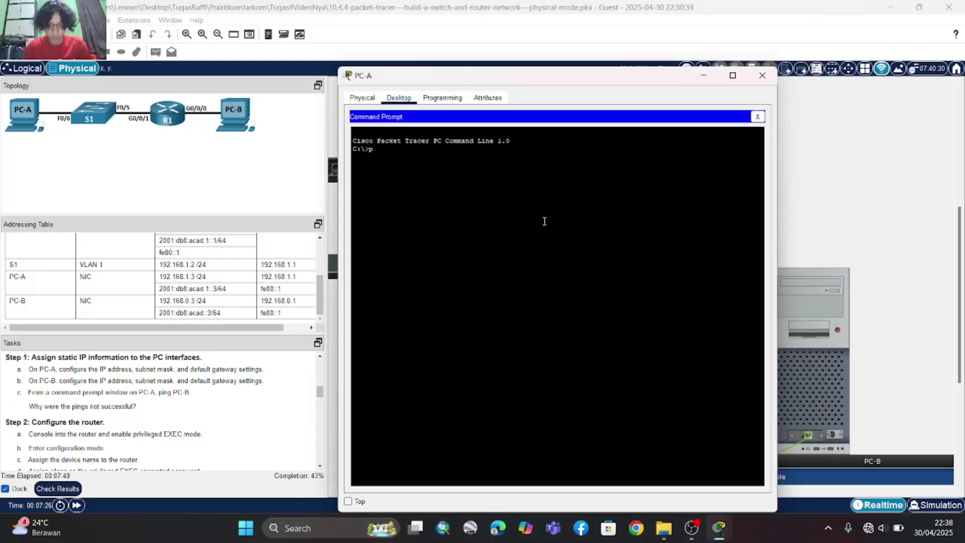
pyautogui.write('ing 192.')
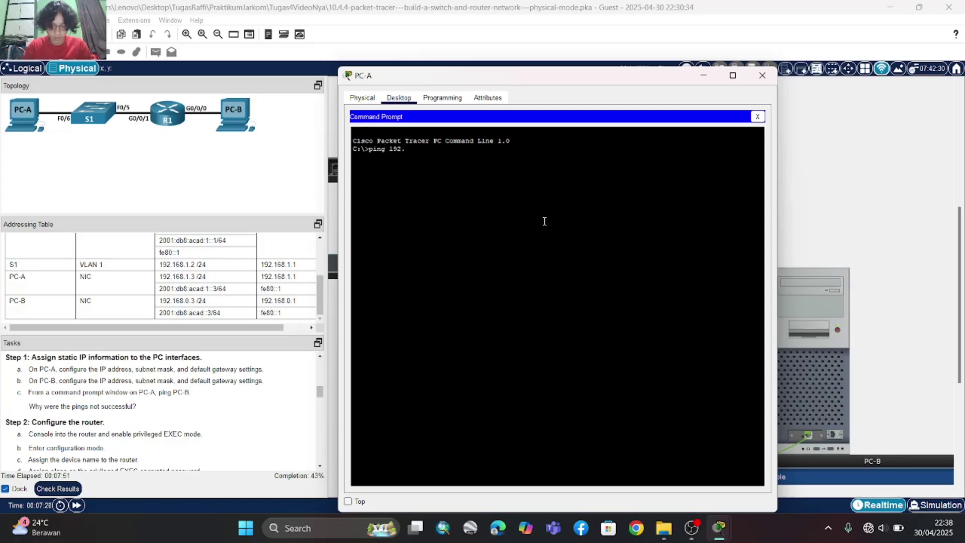
pyautogui.write('168')
pyautogui.press('BackSpace')
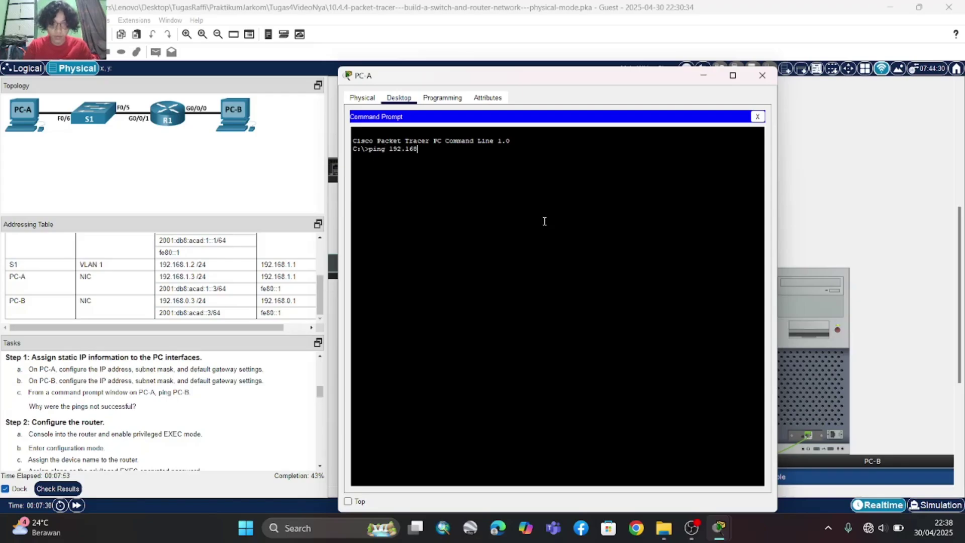
pyautogui.write('.0.3')
pyautogui.press('Return')
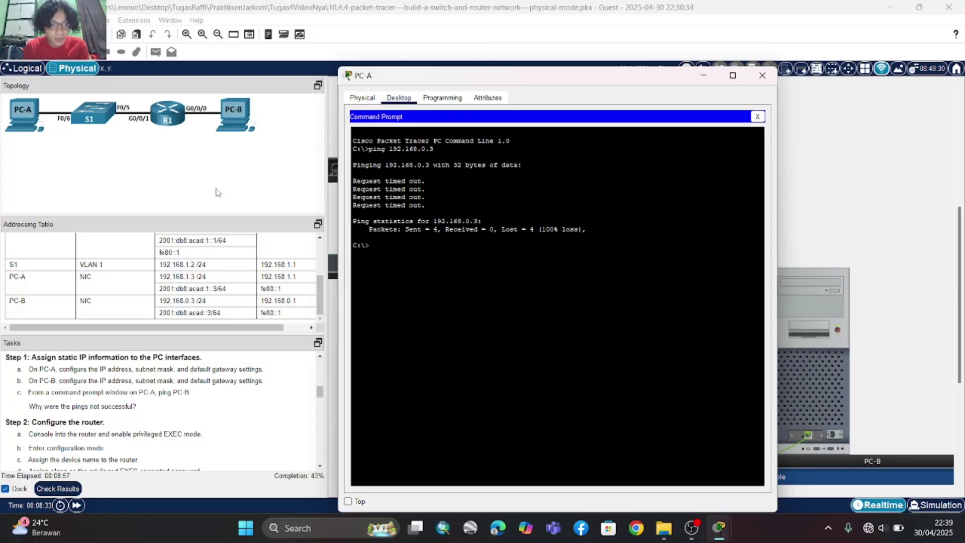
pyautogui.scroll(-1, 153, 392)
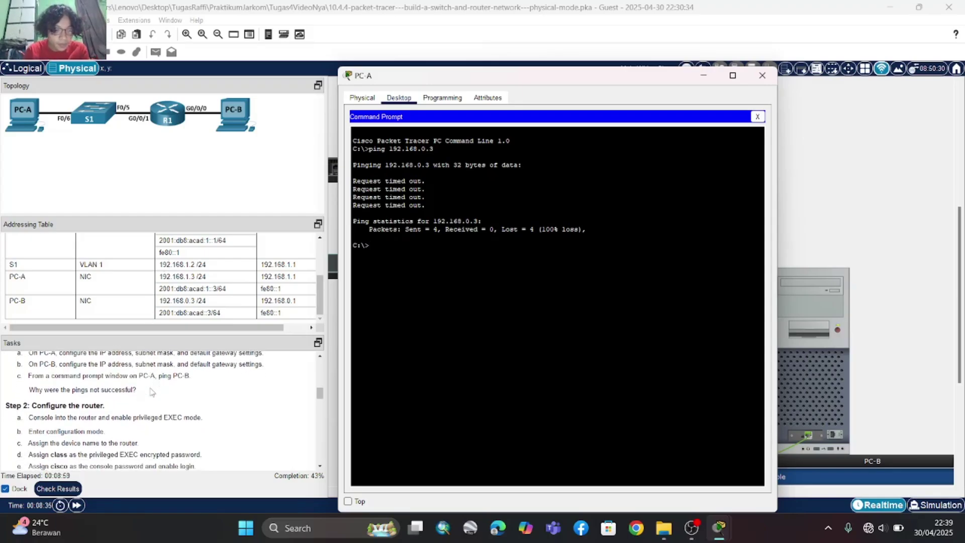
pyautogui.scroll(-1, 152, 392)
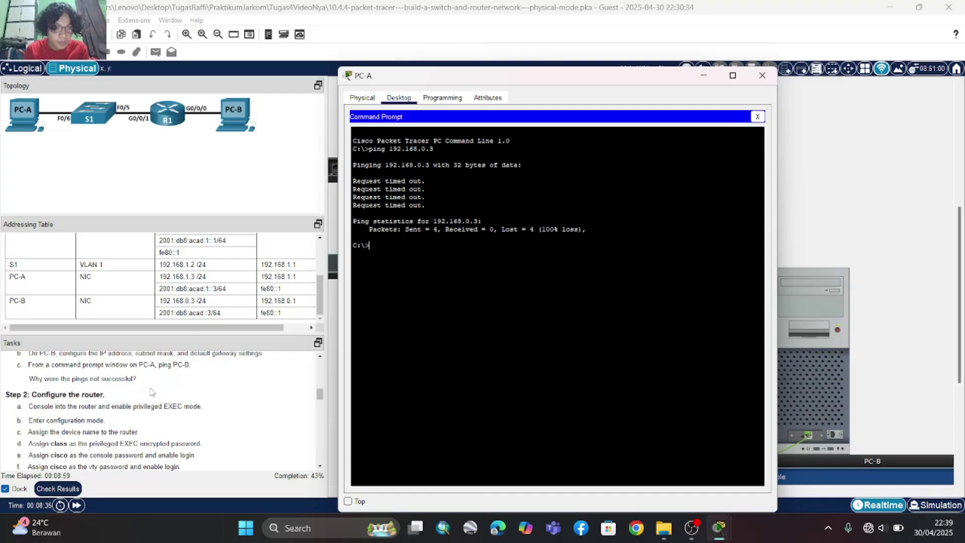
# - Connect R1's console cable to PC-A's RS 232 port and reopen PC-A's desktop
pyautogui.click(769, 79)
pyautogui.scroll(-2, 99, 432)
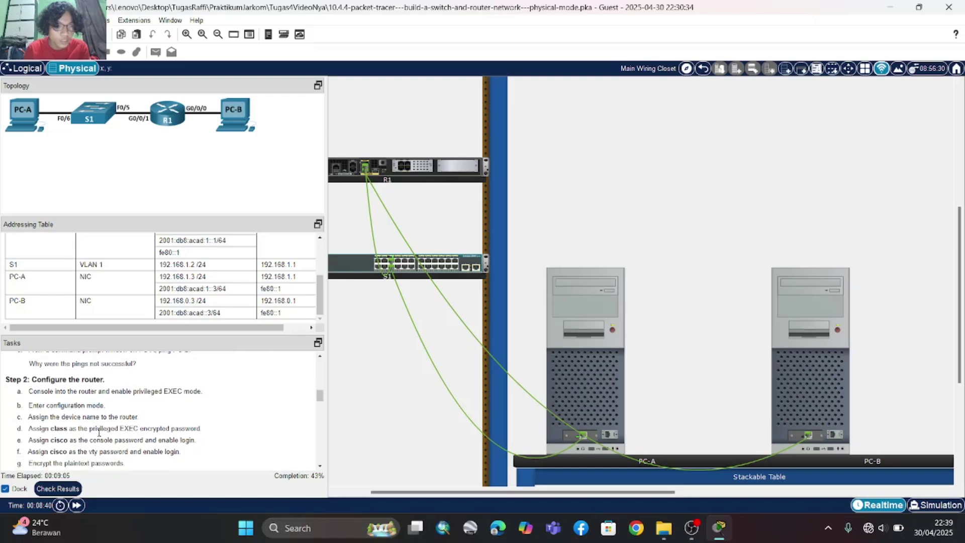
pyautogui.scroll(1, 631, 200)
pyautogui.scroll(3, 632, 200)
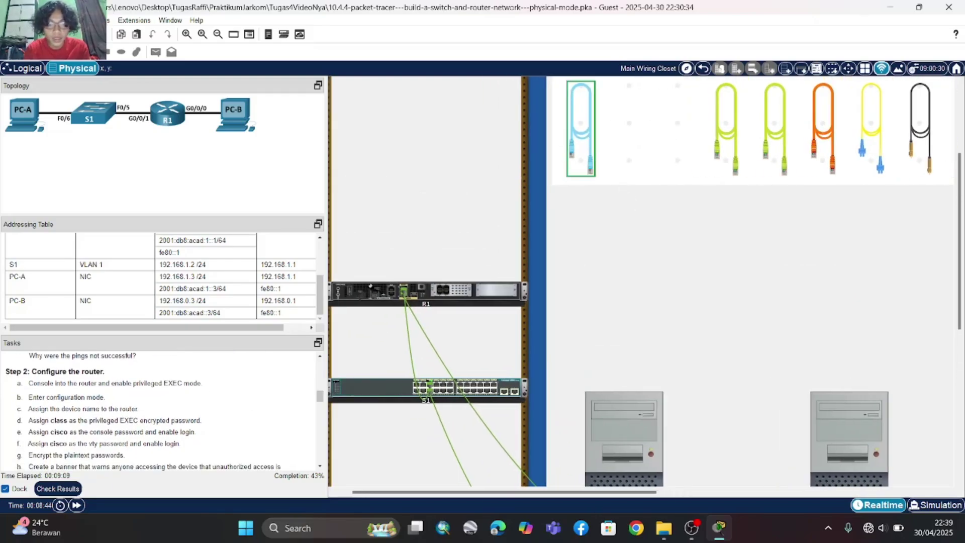
pyautogui.scroll(-1, 371, 305)
pyautogui.hscroll(-1, 373, 306)
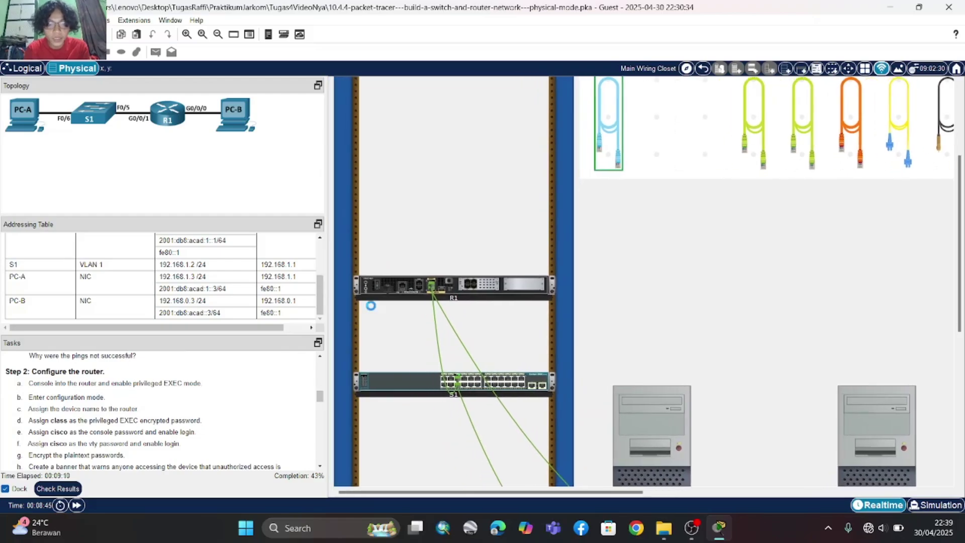
pyautogui.scroll(2, 372, 301)
pyautogui.scroll(-1, 429, 332)
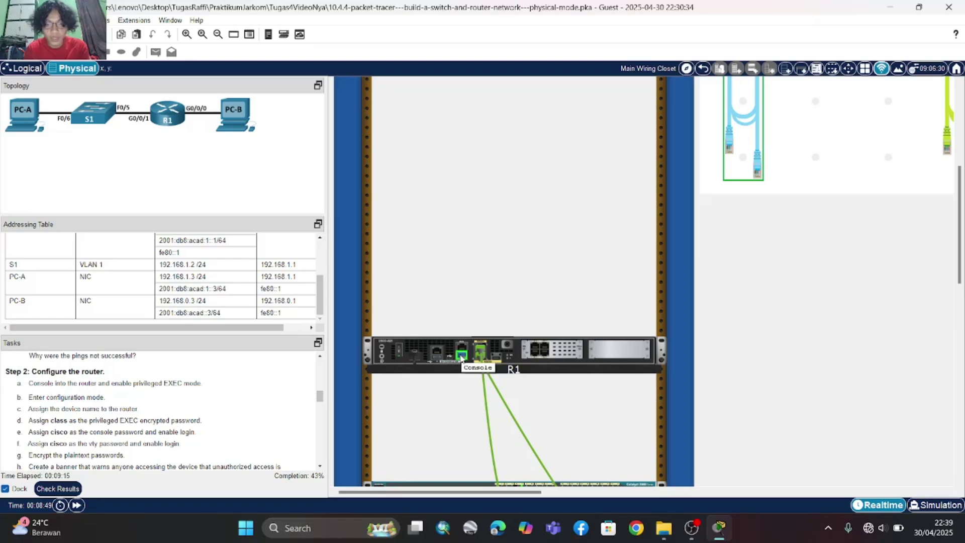
pyautogui.scroll(-5, 632, 402)
pyautogui.scroll(-3, 788, 413)
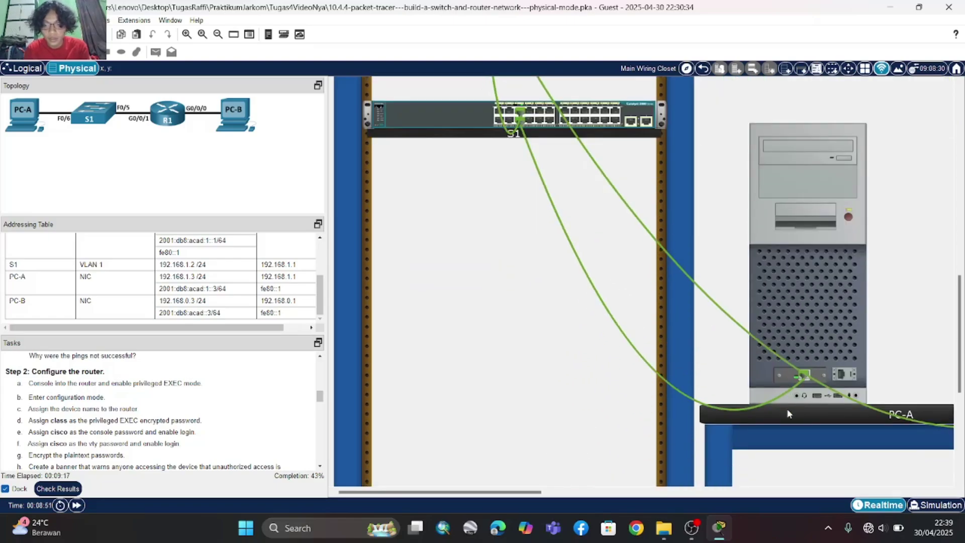
pyautogui.click(840, 374)
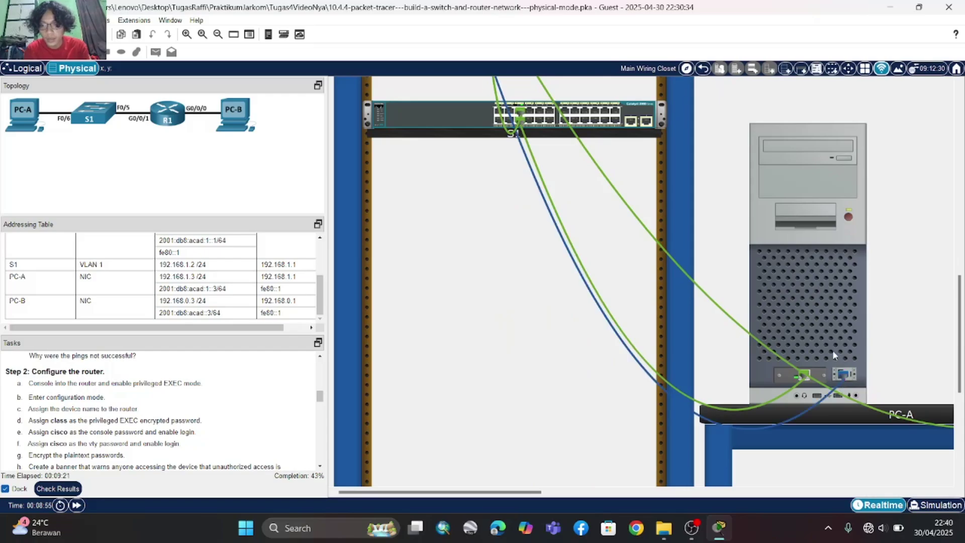
pyautogui.click(814, 304)
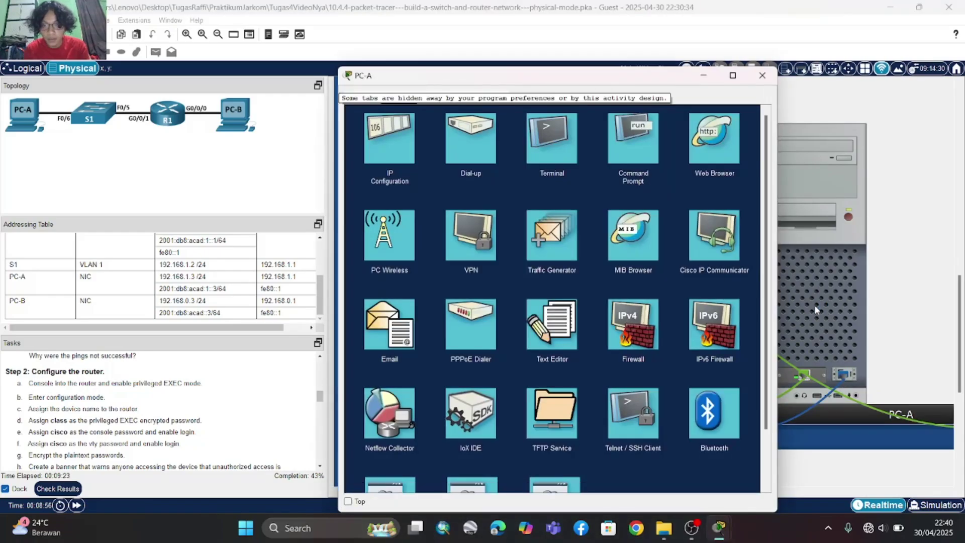
# - Connect PC-A's terminal to the router console and answer 'no' to the initial configuration dialog
pyautogui.click(551, 144)
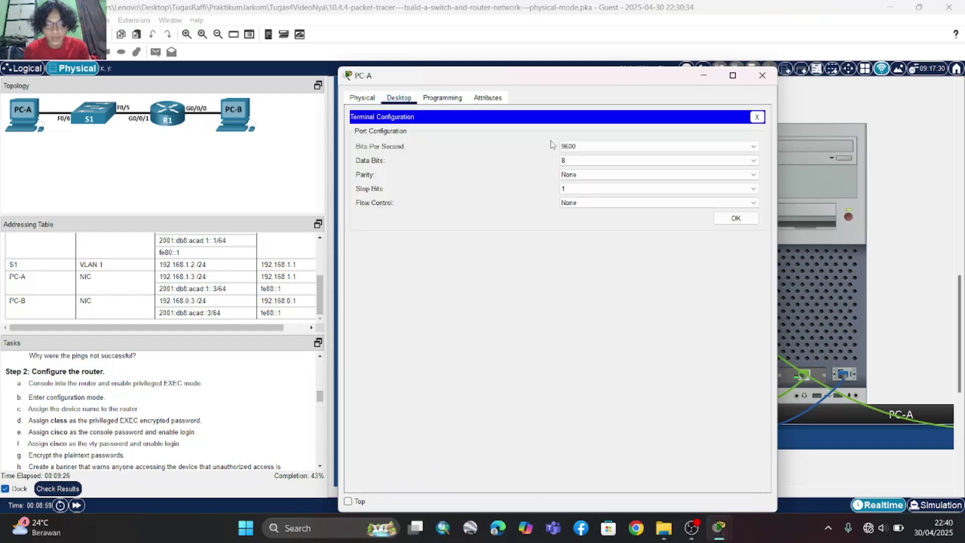
pyautogui.click(738, 219)
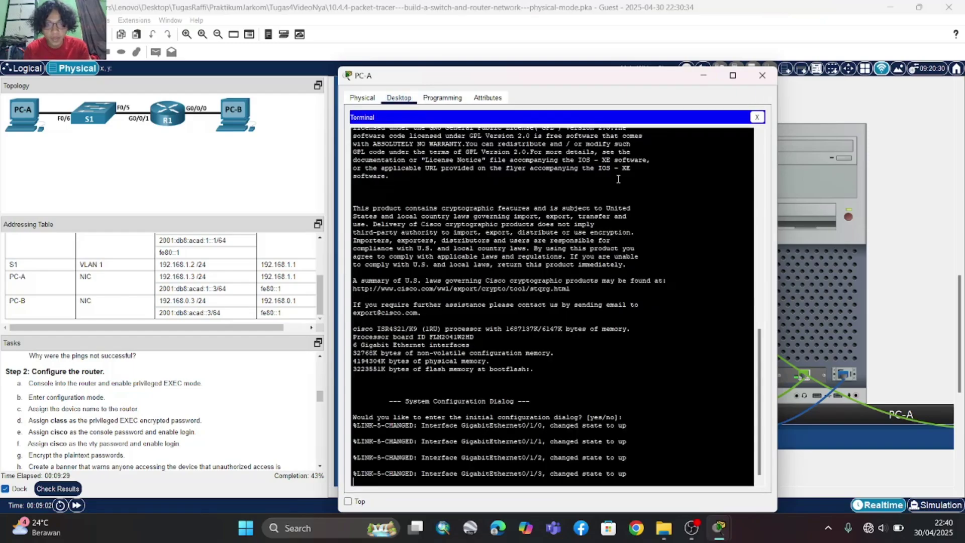
pyautogui.click(378, 99)
pyautogui.click(398, 98)
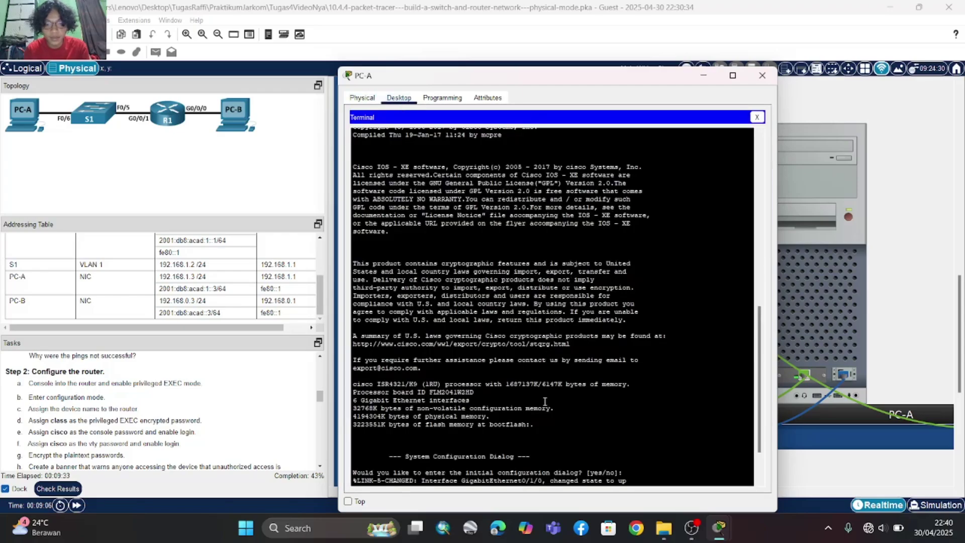
pyautogui.press('Return')
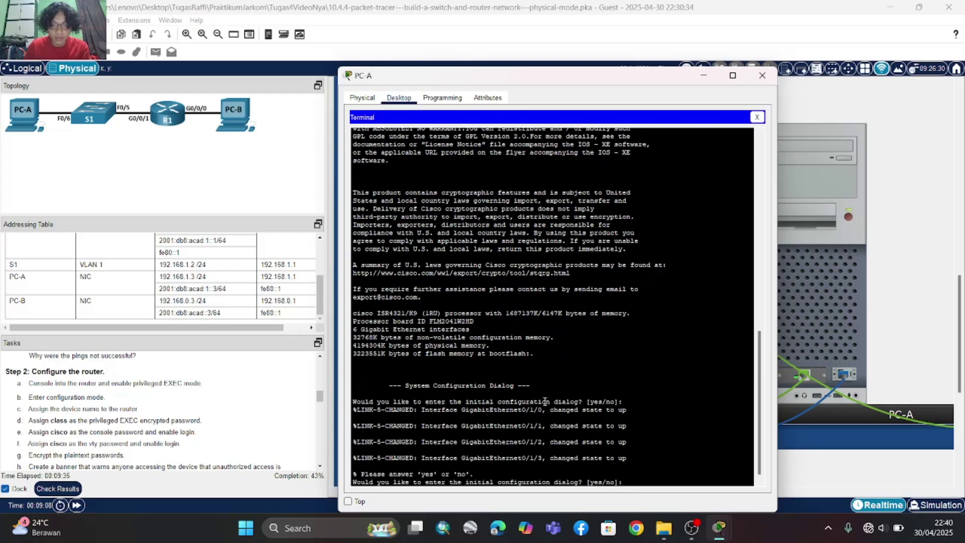
pyautogui.write('no')
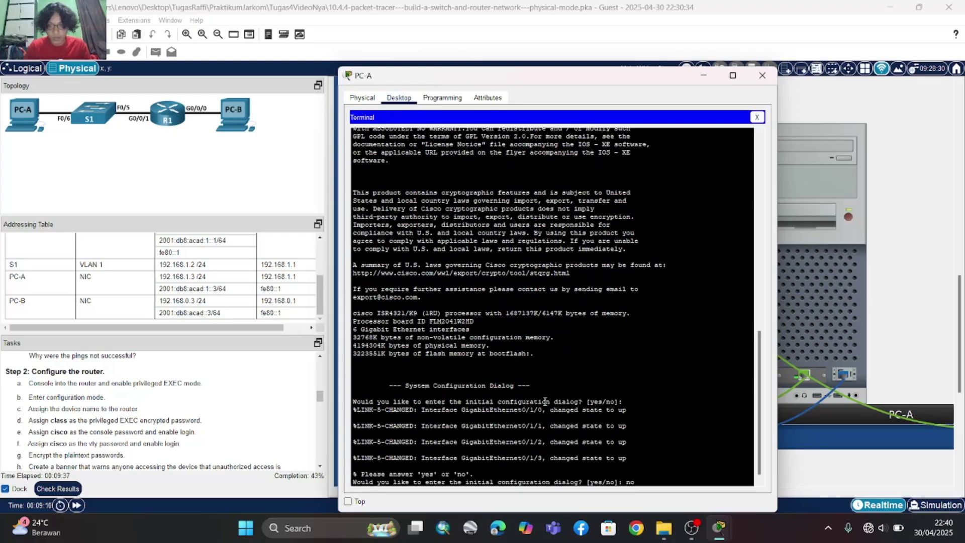
pyautogui.press('Return')
pyautogui.press('Return')
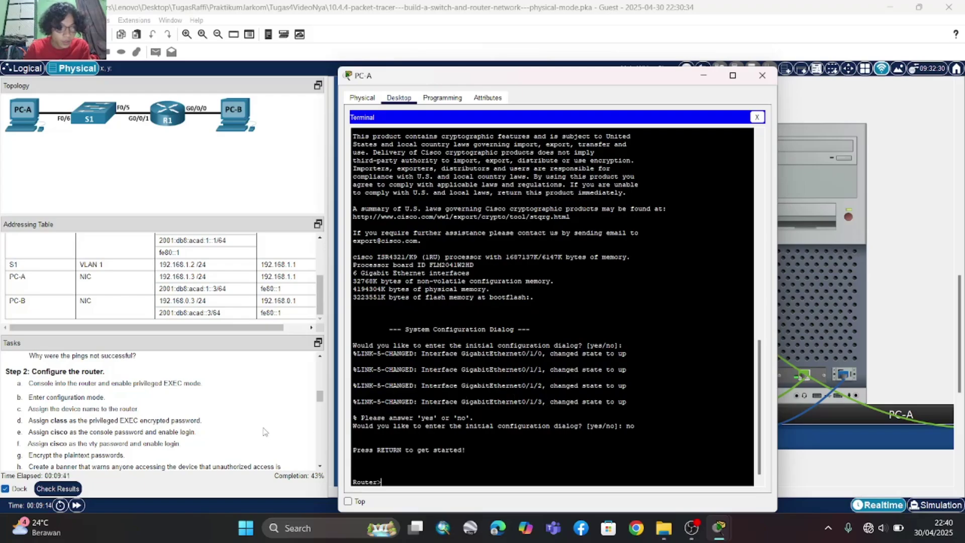
# - From global configuration mode, set hostname R1 and an enable secret password
pyautogui.write('en')
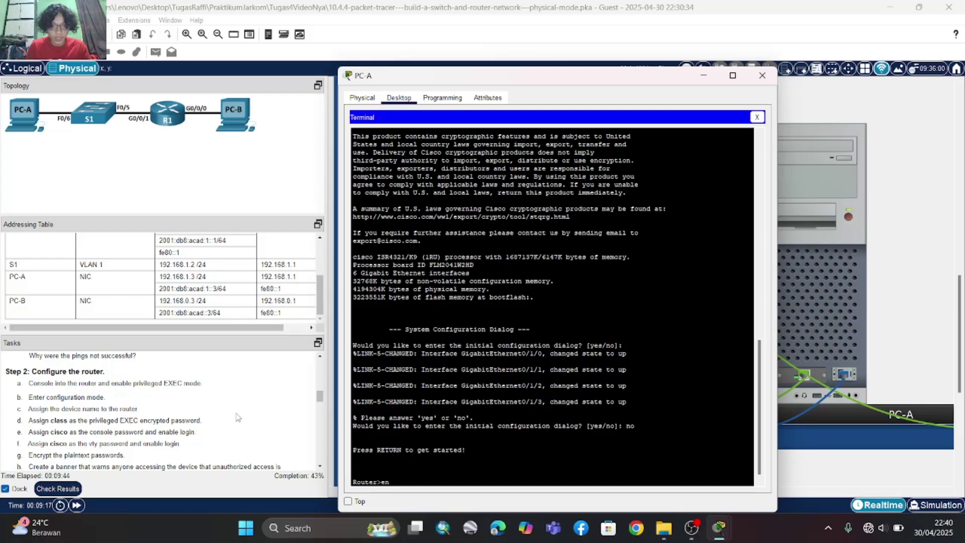
pyautogui.press('Return')
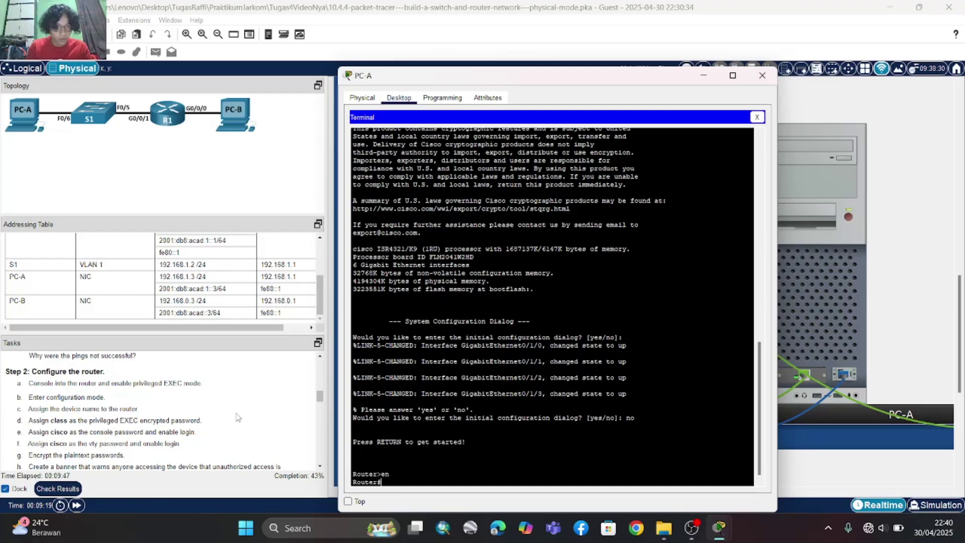
pyautogui.write('conf t')
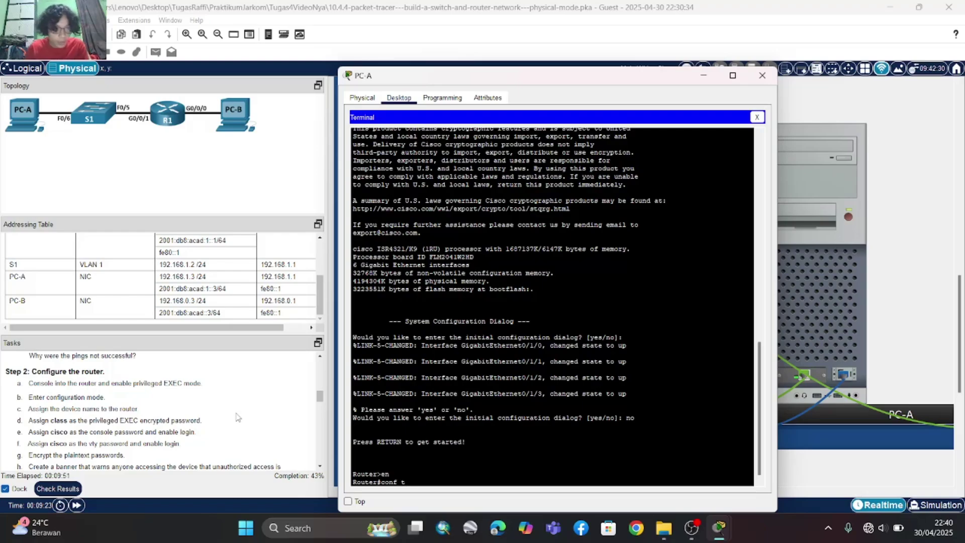
pyautogui.press('Return')
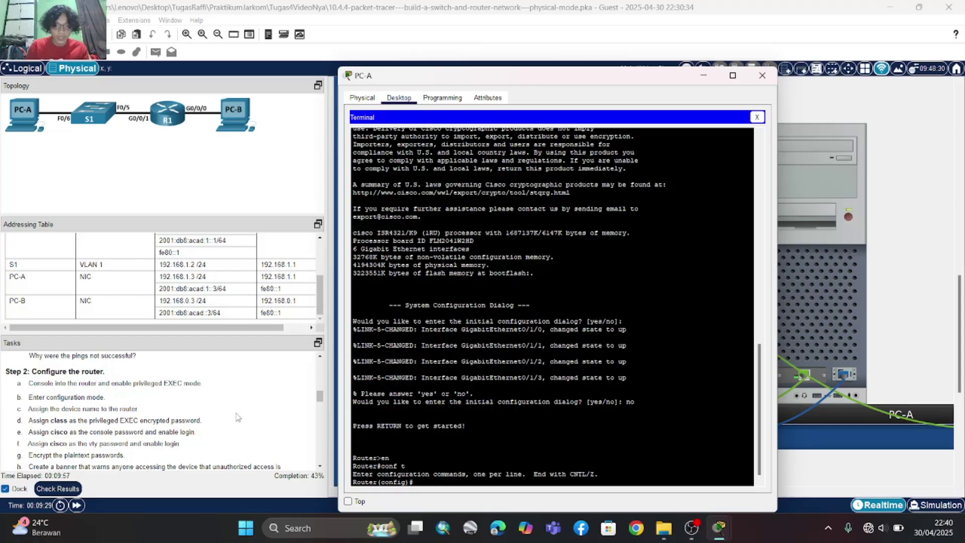
pyautogui.write('host')
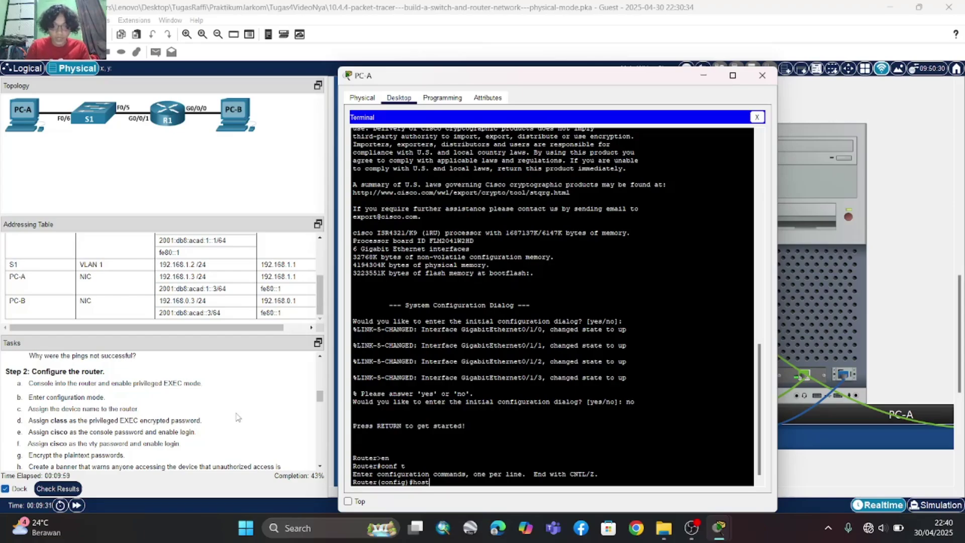
pyautogui.write('name')
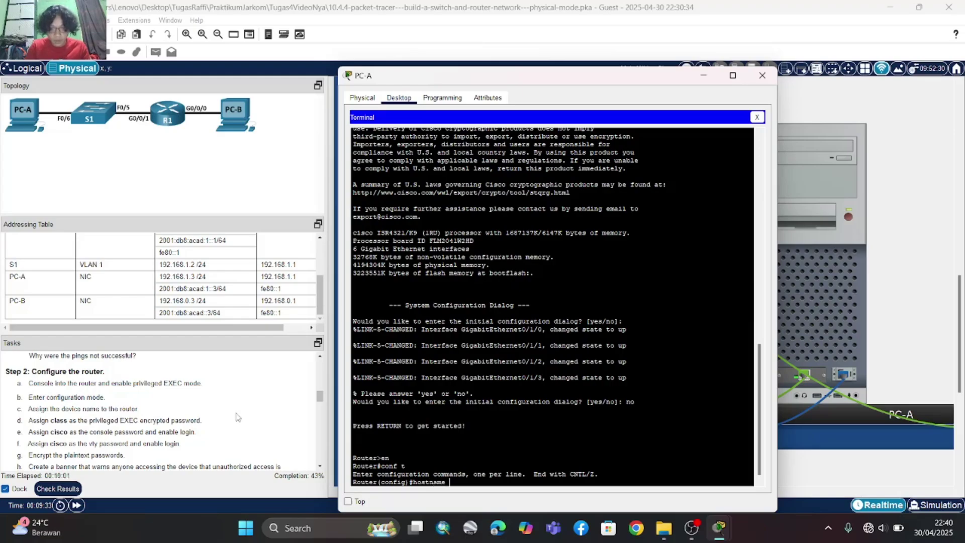
pyautogui.write(' R1')
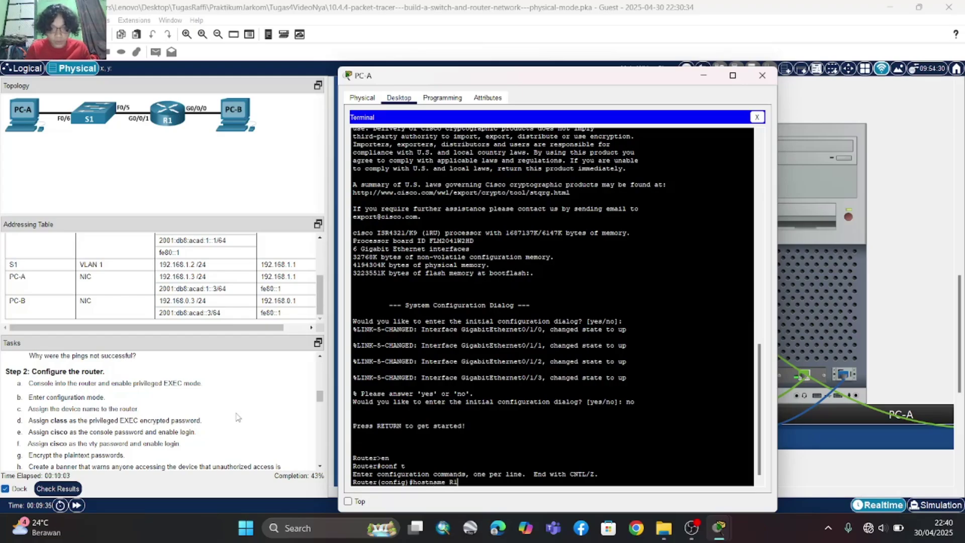
pyautogui.press('Return')
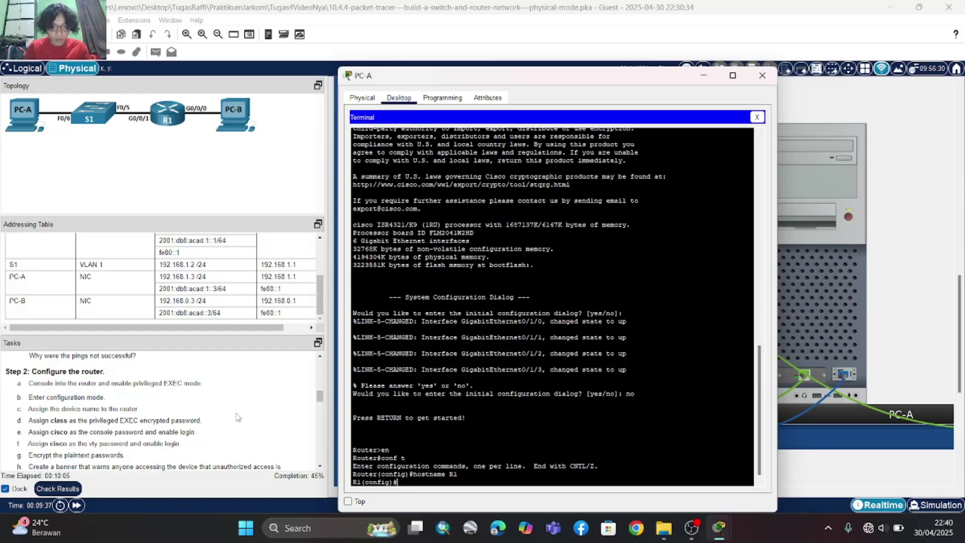
pyautogui.scroll(-1, 134, 421)
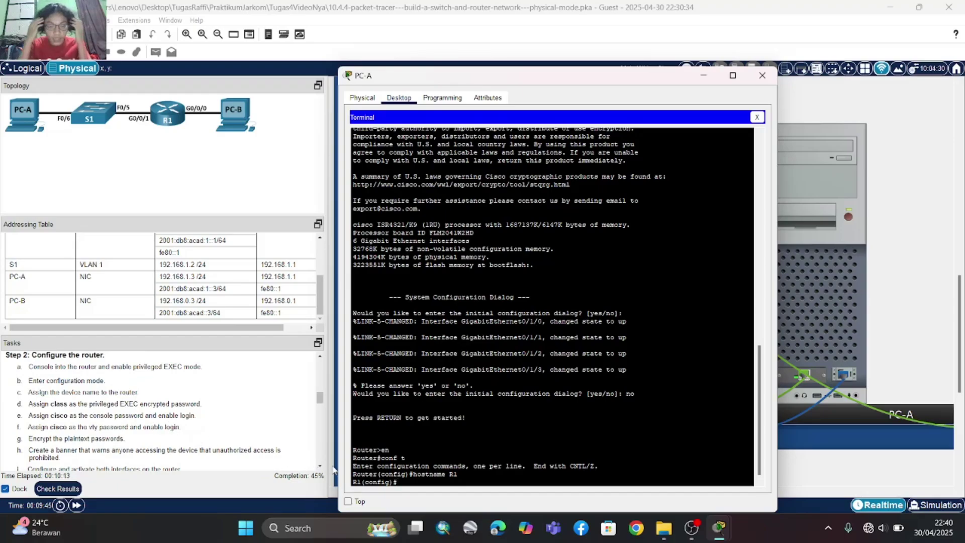
pyautogui.write('enab')
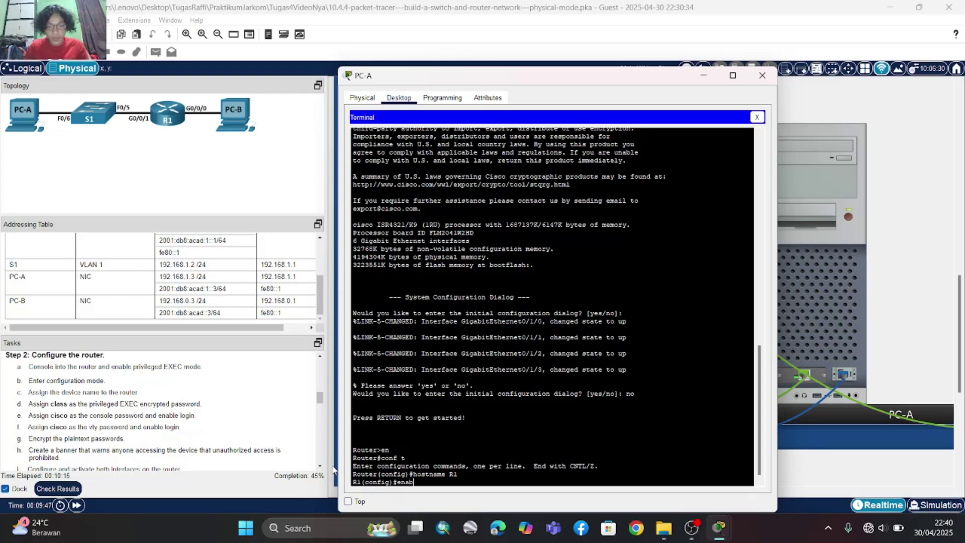
pyautogui.write('le sec')
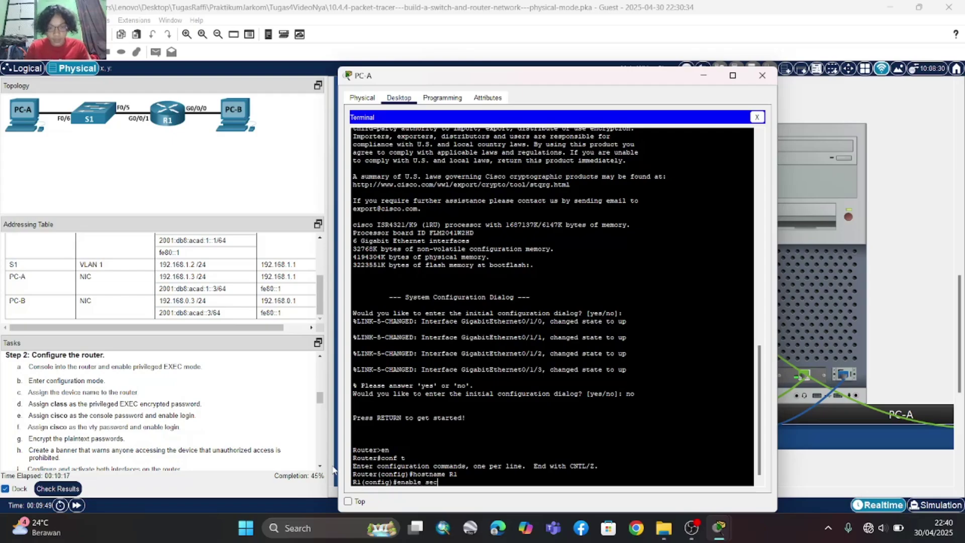
pyautogui.write('ret')
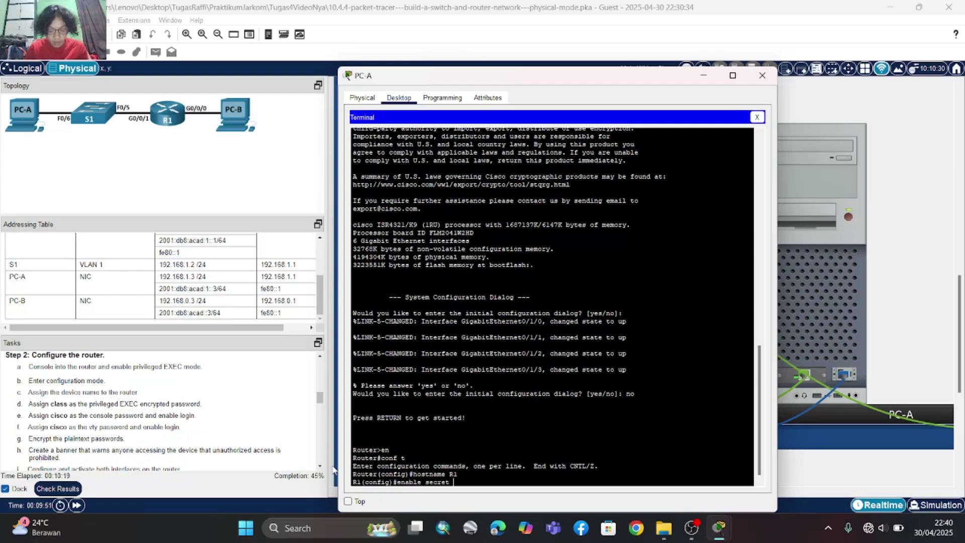
pyautogui.write(' class')
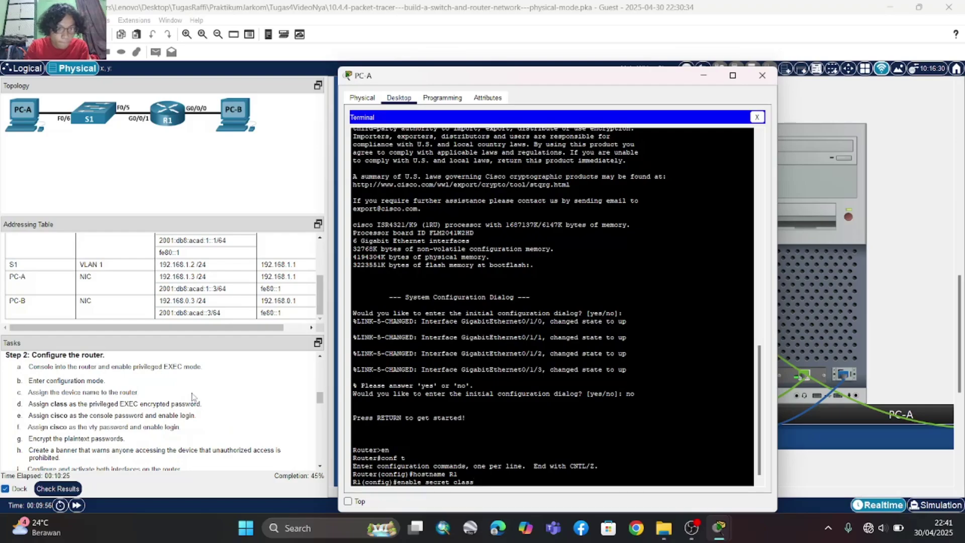
pyautogui.scroll(-1, 194, 397)
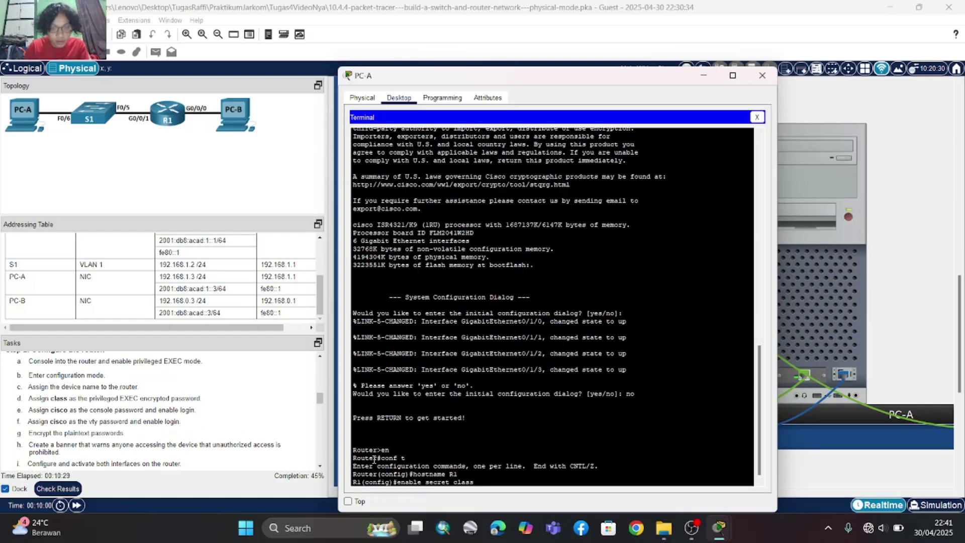
pyautogui.press('Return')
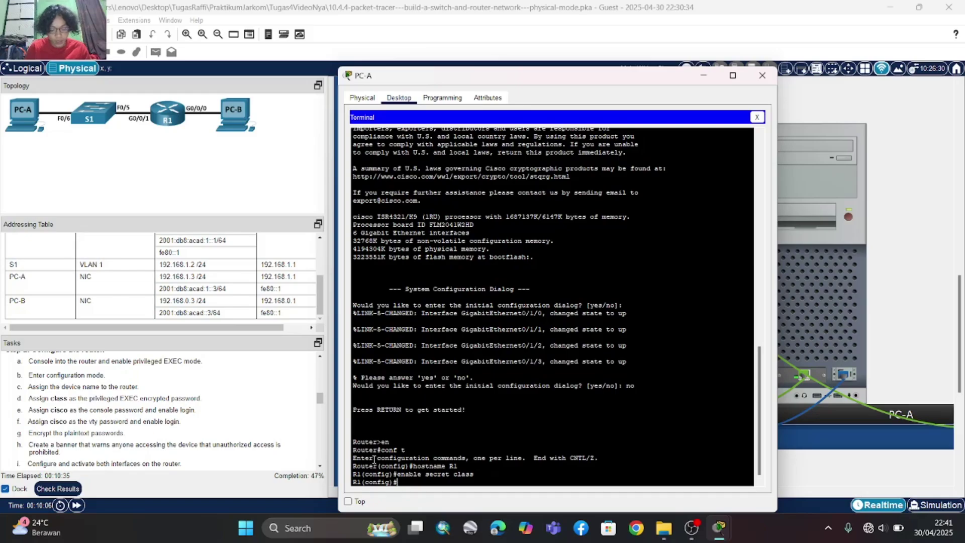
# - Under line console 0, set the console password, enable login, and exit
pyautogui.write('int cons')
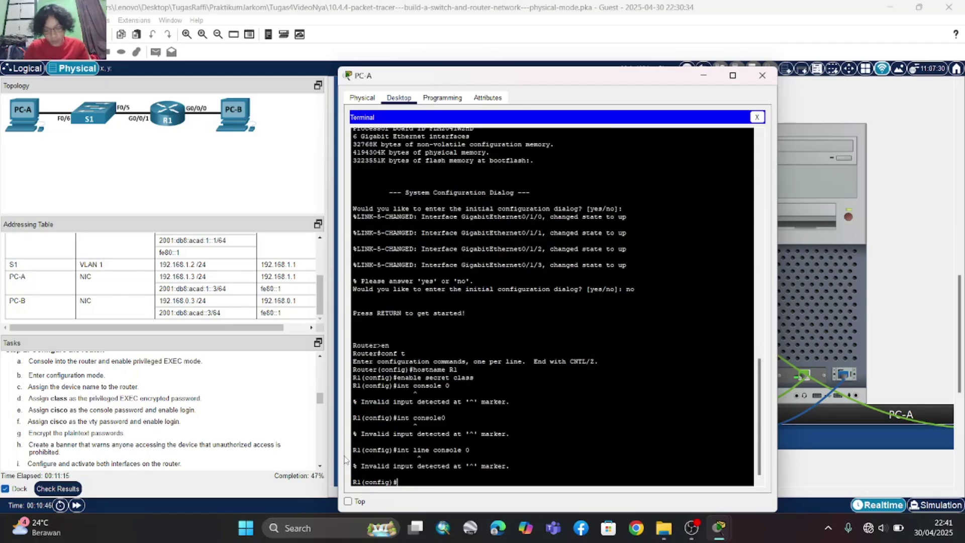
pyautogui.write('li')
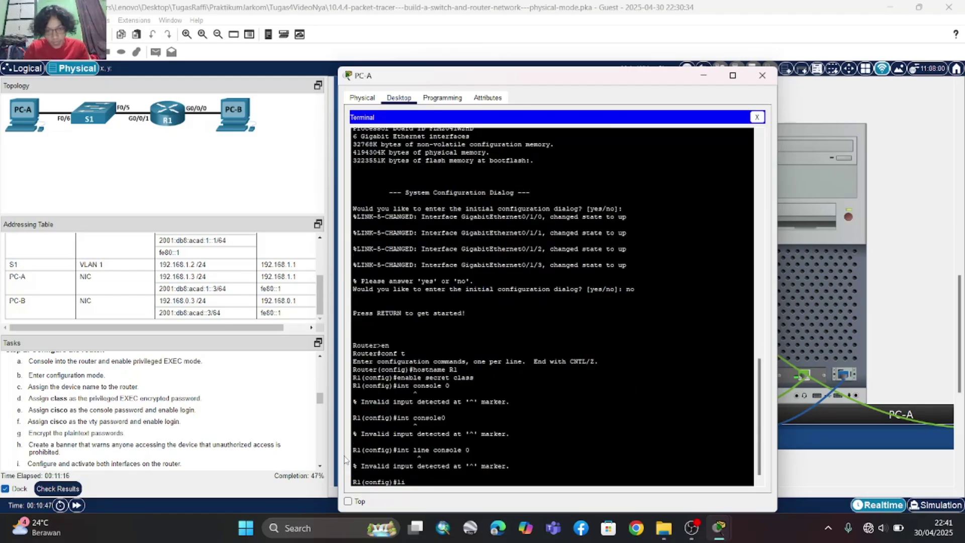
pyautogui.write('ne consol')
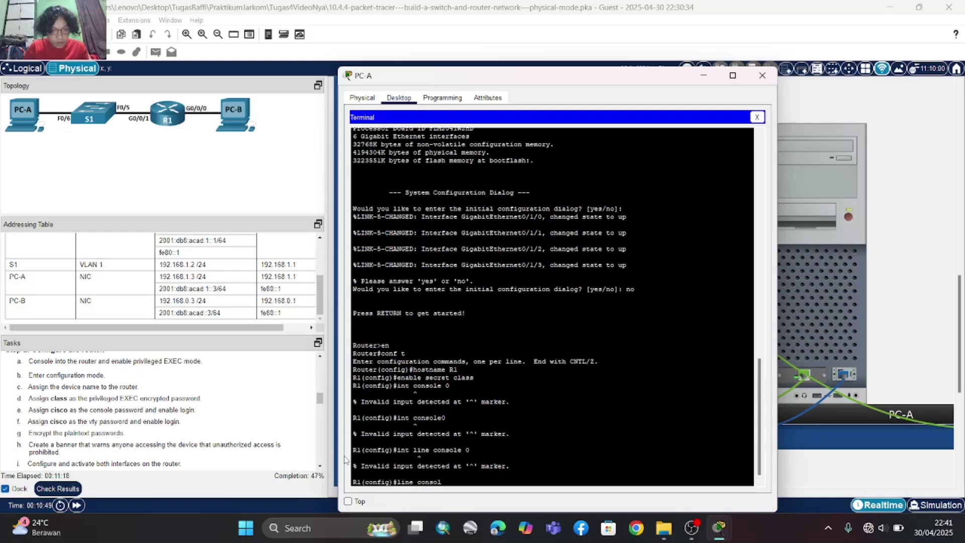
pyautogui.write('e 0')
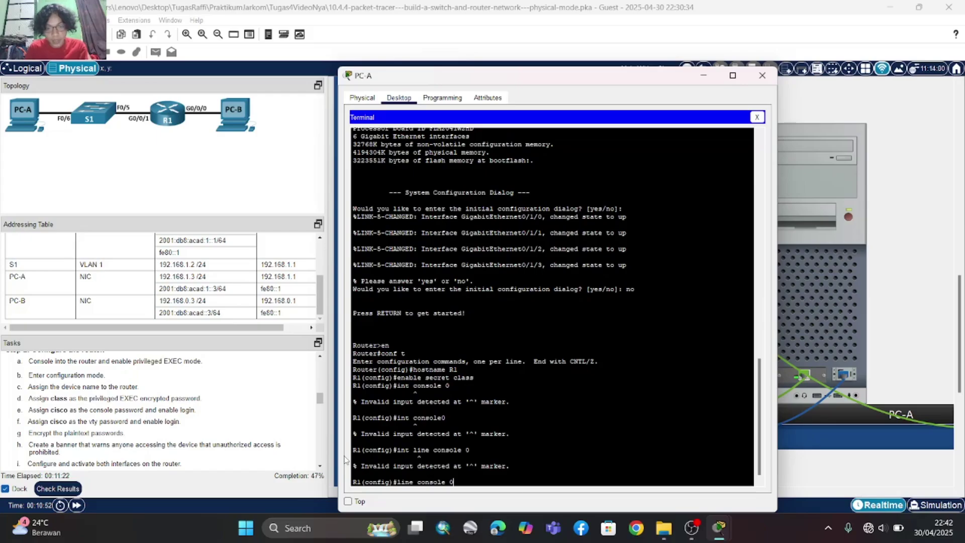
pyautogui.press('Return')
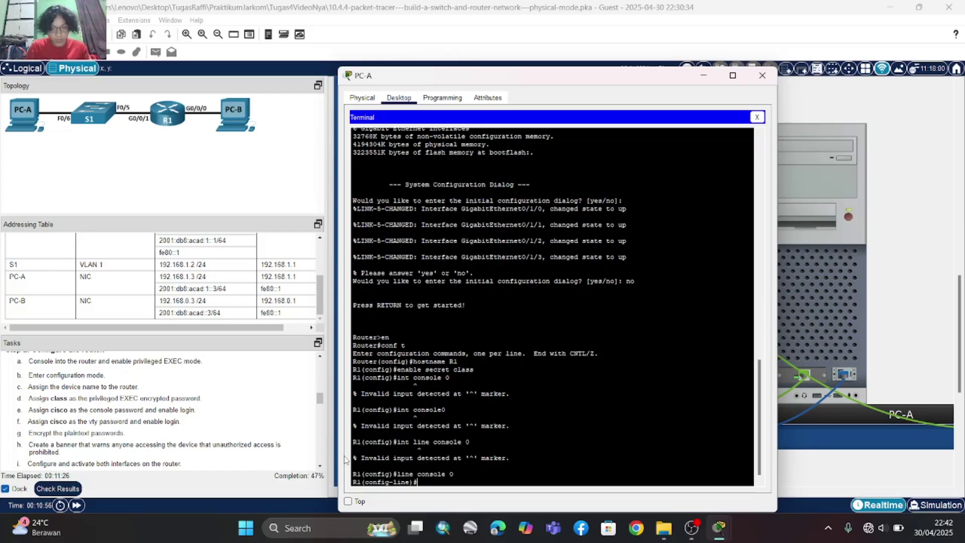
pyautogui.write('password')
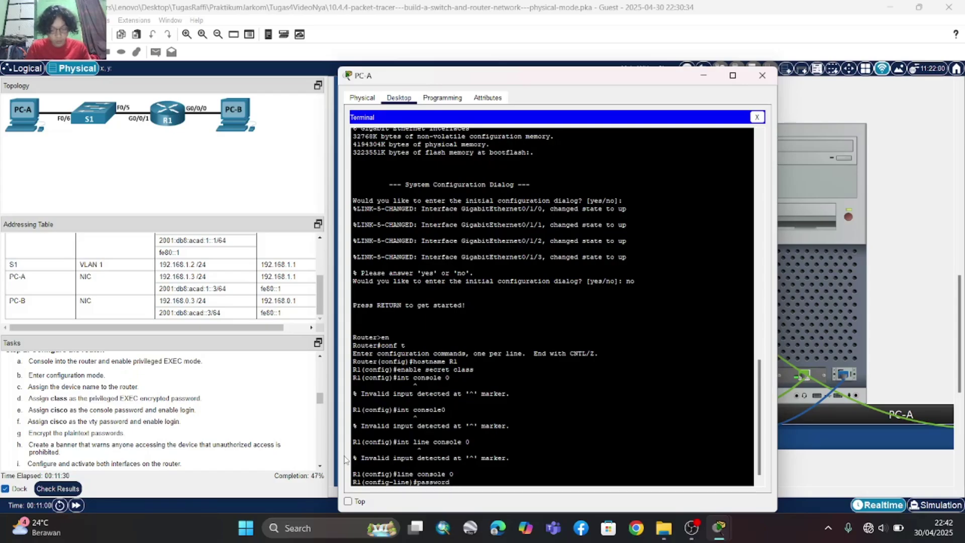
pyautogui.write(' cisco')
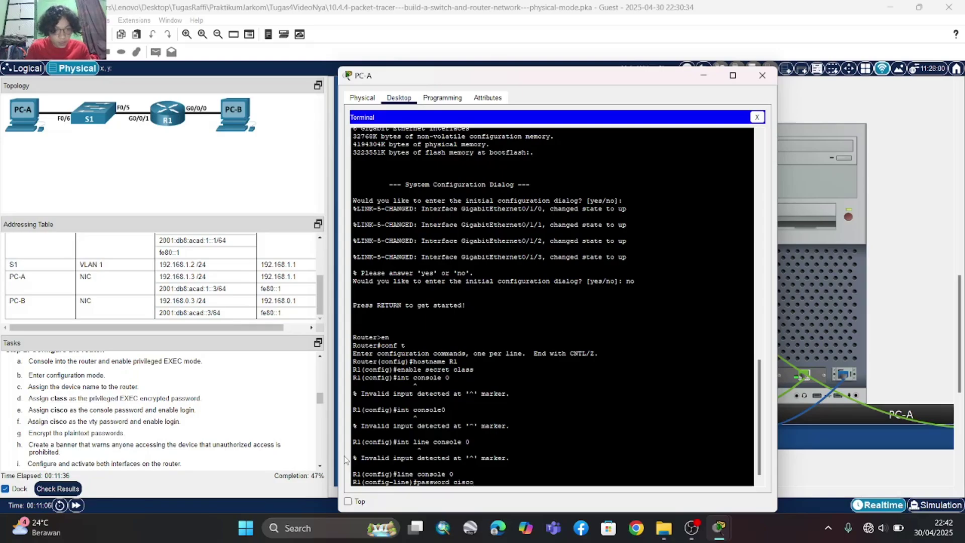
pyautogui.press('Return')
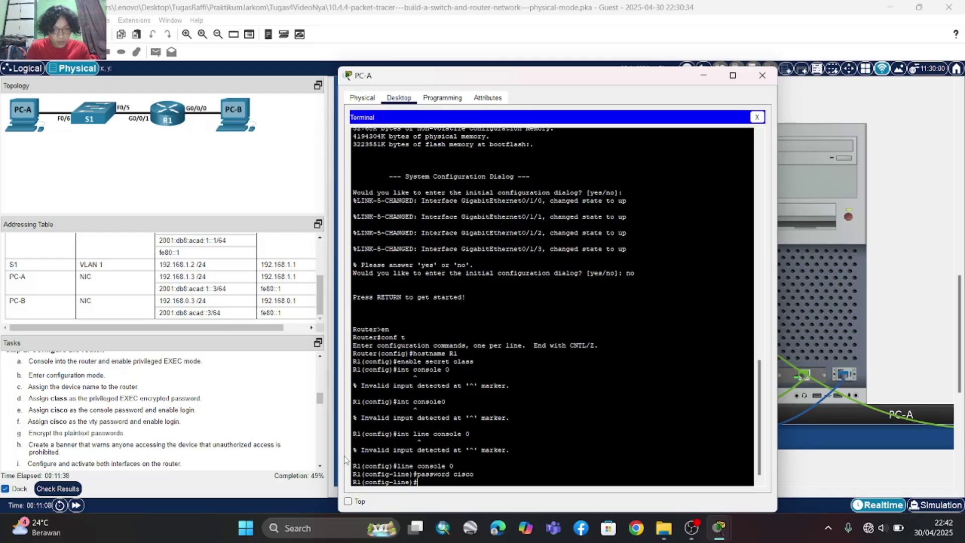
pyautogui.write('login')
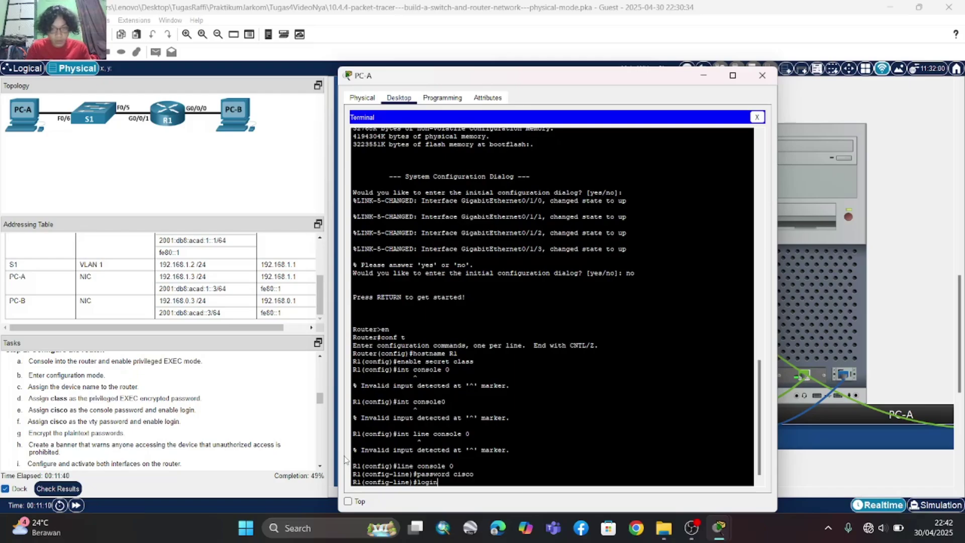
pyautogui.press('Return')
pyautogui.write('exit')
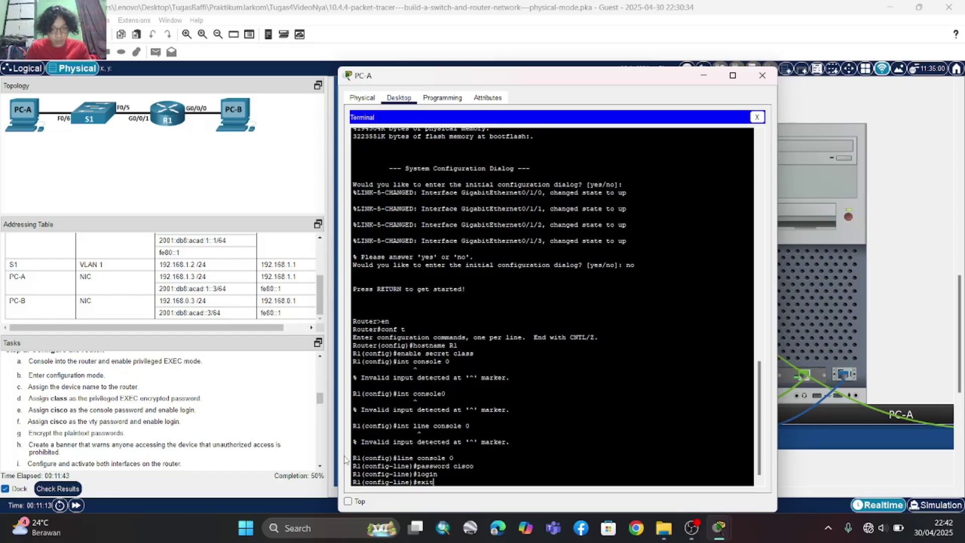
pyautogui.press('Return')
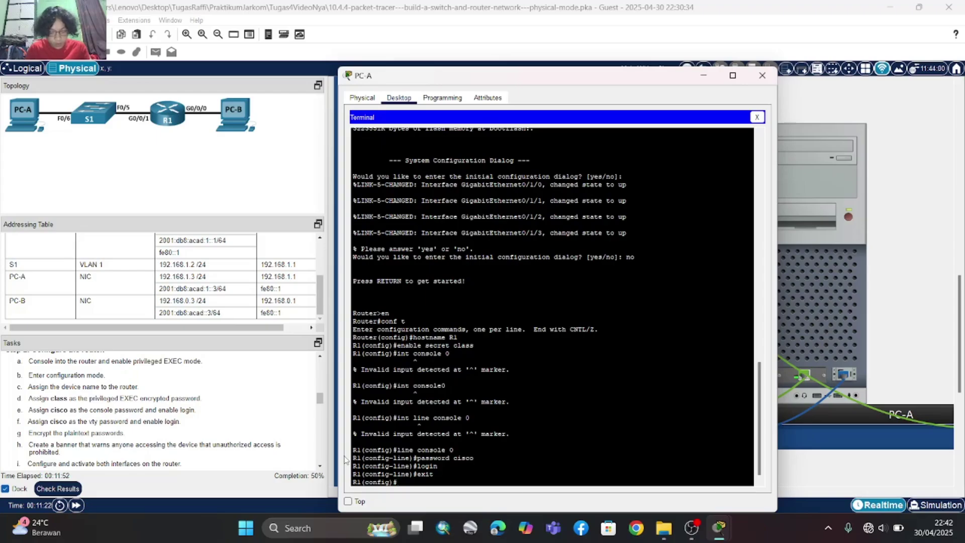
# - Under line vty 0 15, set the vty password, enable login, and exit
pyautogui.write('line')
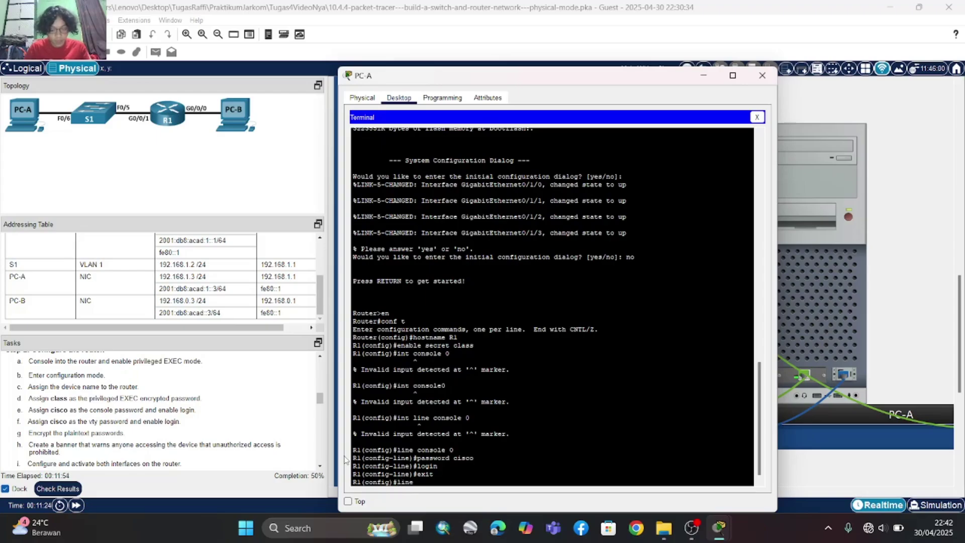
pyautogui.write(' vyt')
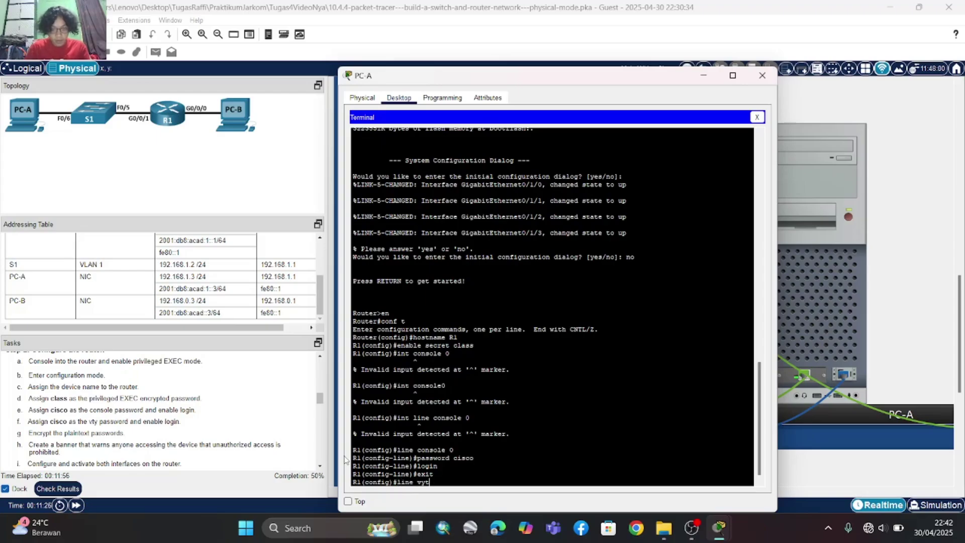
pyautogui.press('BackSpace')
pyautogui.press('BackSpace')
pyautogui.write('ty ')
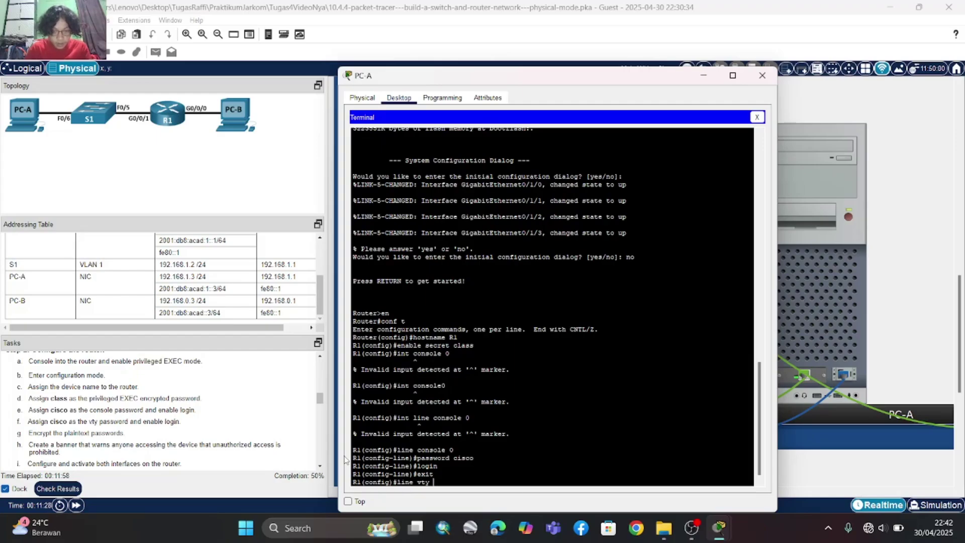
pyautogui.write('0 15')
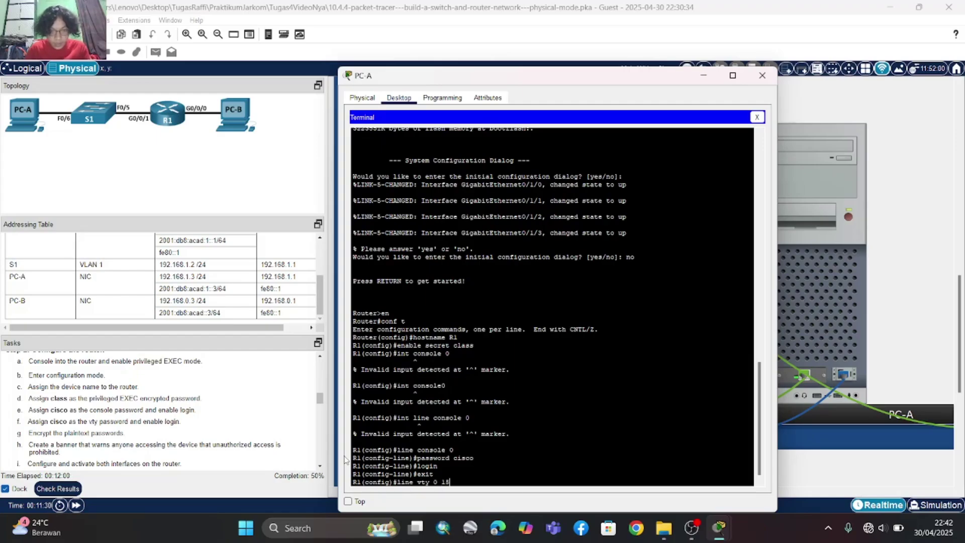
pyautogui.press('Return')
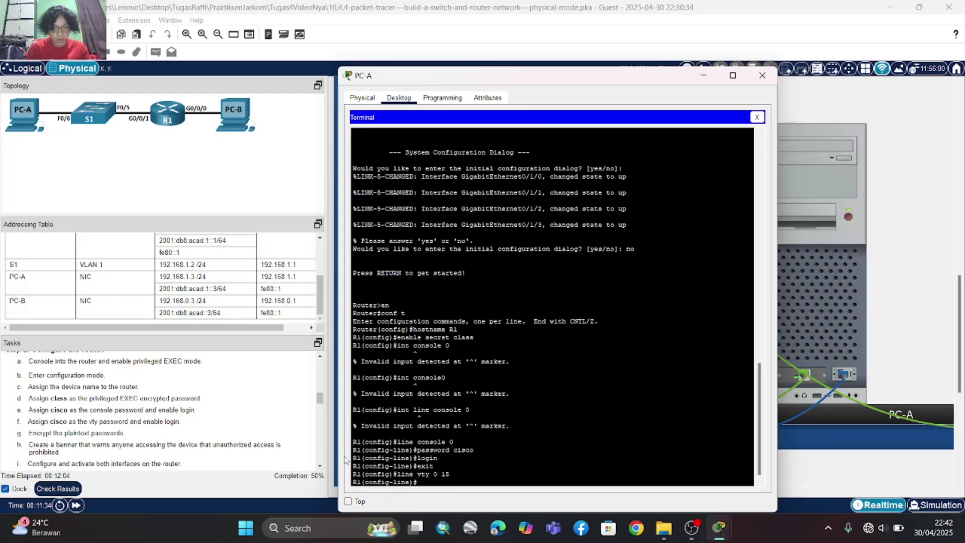
pyautogui.write('passwor')
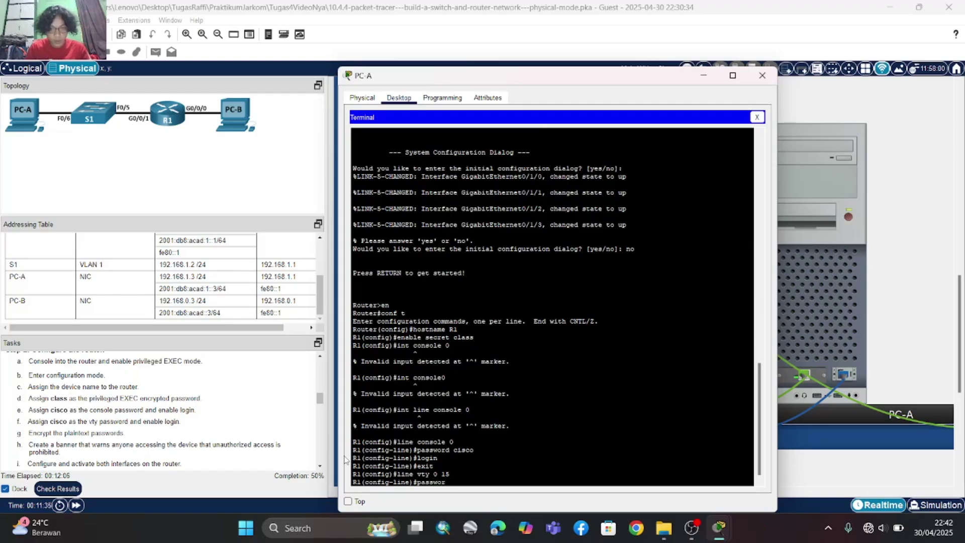
pyautogui.write('d cisco')
pyautogui.press('Return')
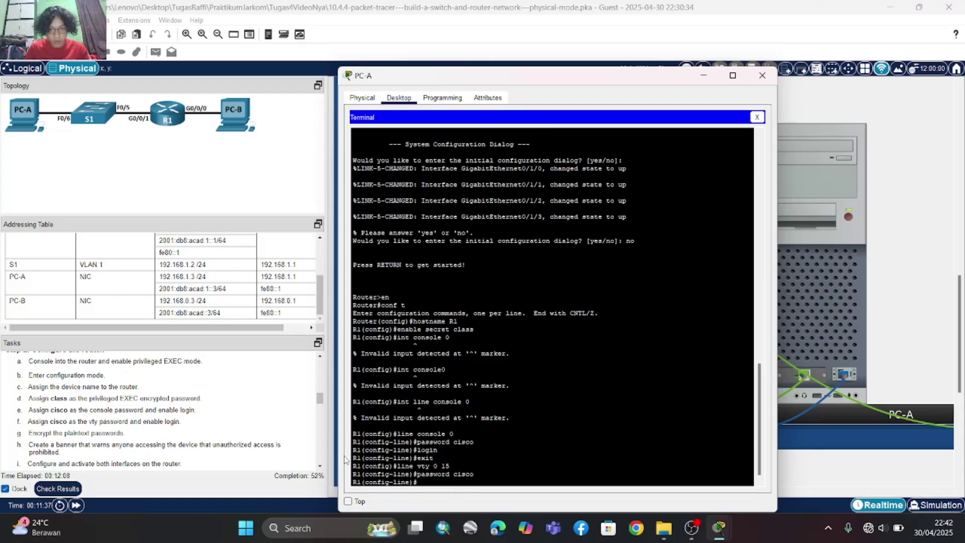
pyautogui.write('login')
pyautogui.press('Return')
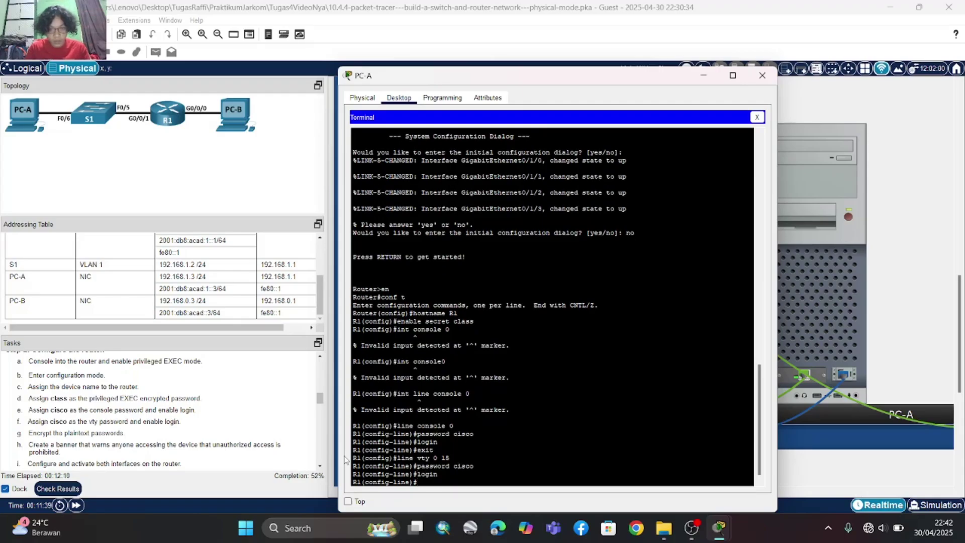
pyautogui.write('exit')
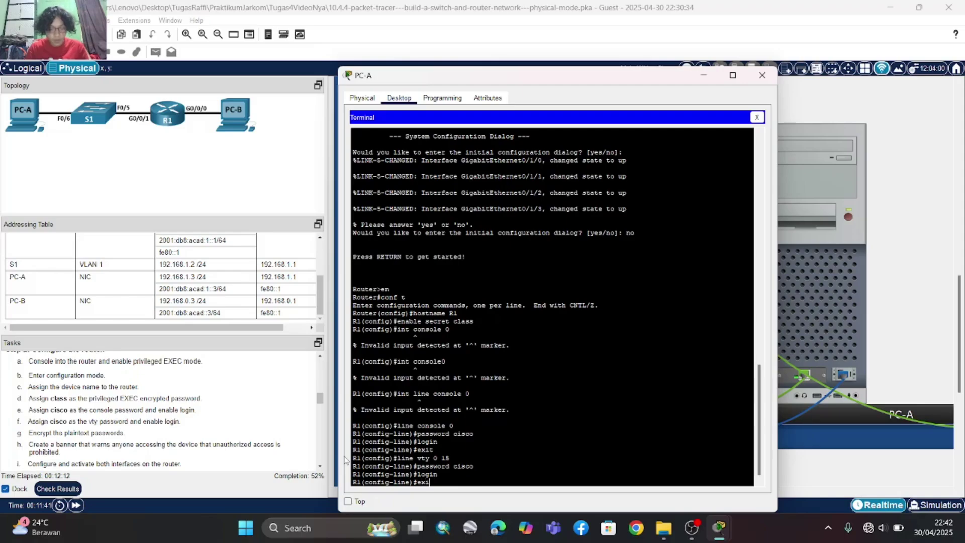
pyautogui.press('Return')
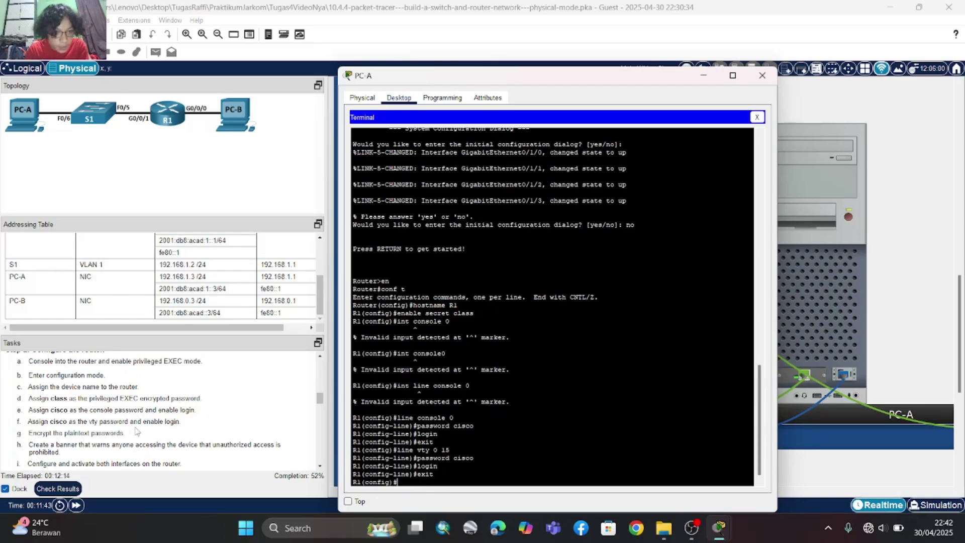
# - Turn on service password-encryption on R1
pyautogui.scroll(-2, 138, 433)
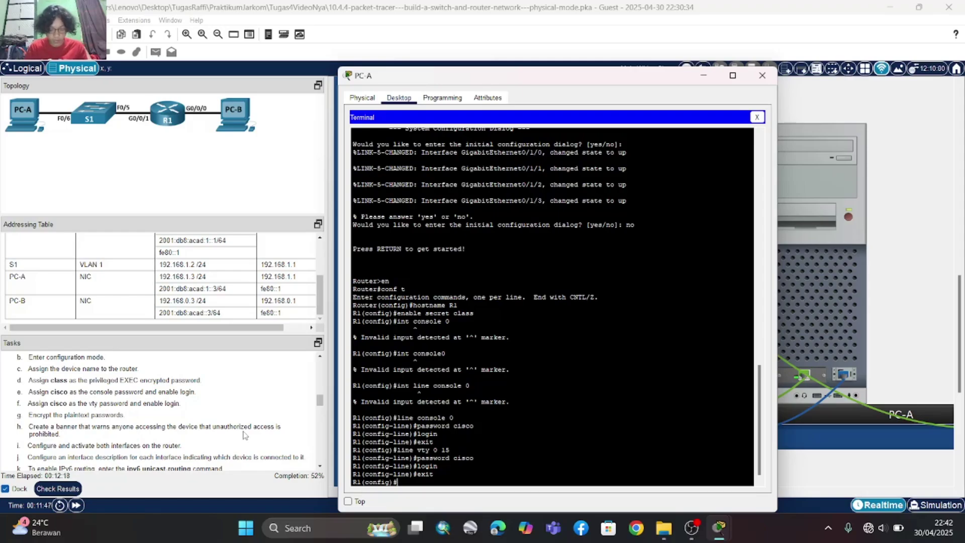
pyautogui.write('servic')
pyautogui.press('BackSpace')
pyautogui.press('BackSpace')
pyautogui.press('BackSpace')
pyautogui.press('BackSpace')
pyautogui.press('BackSpace')
pyautogui.press('BackSpace')
pyautogui.write('s')
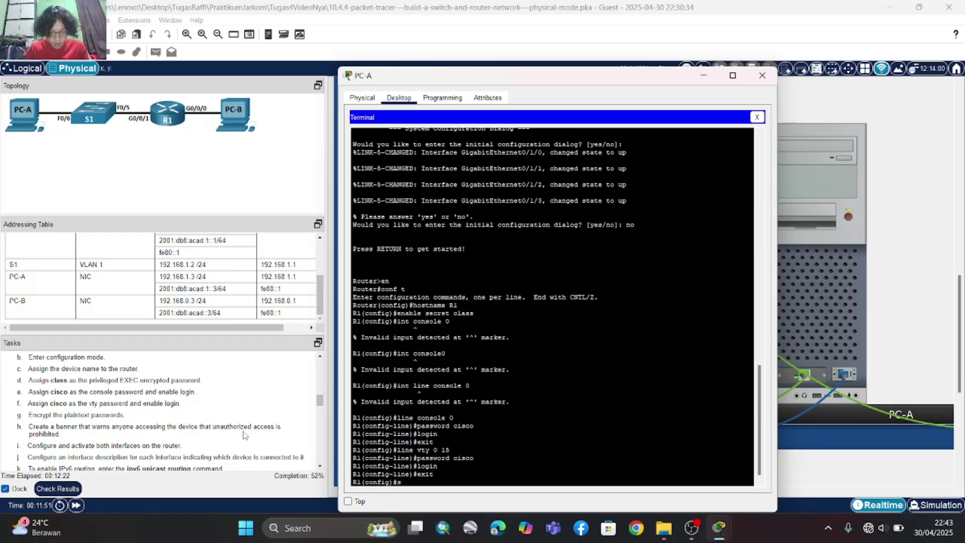
pyautogui.write('ervice')
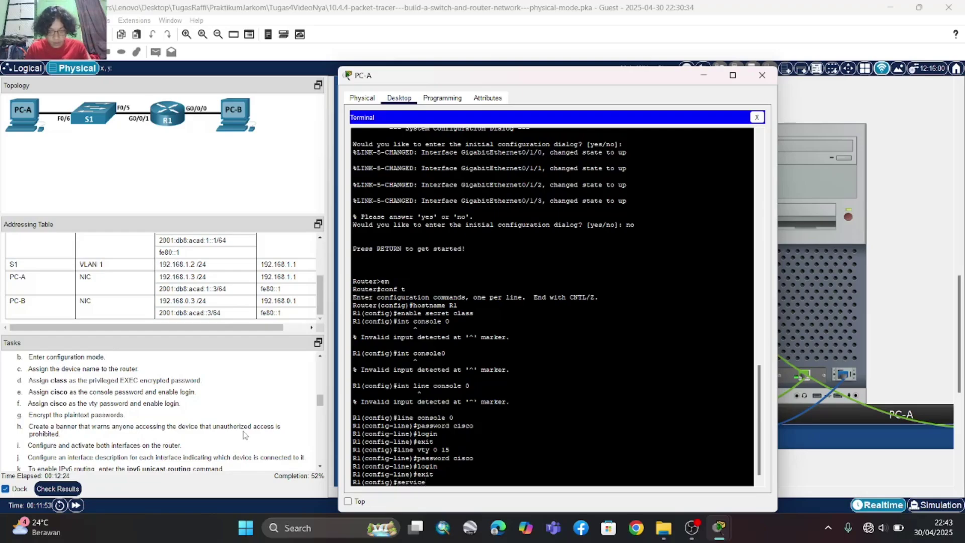
pyautogui.write(' password-encry')
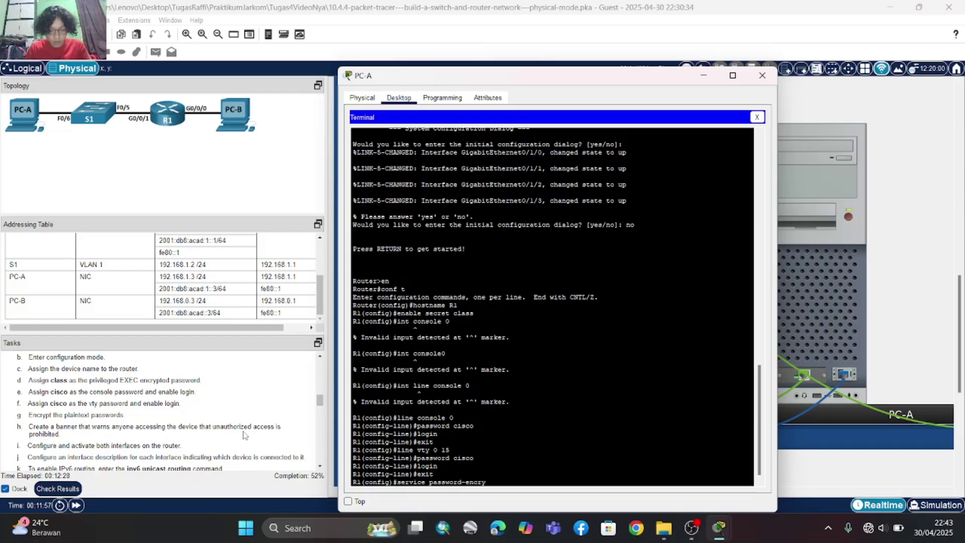
pyautogui.write('ption')
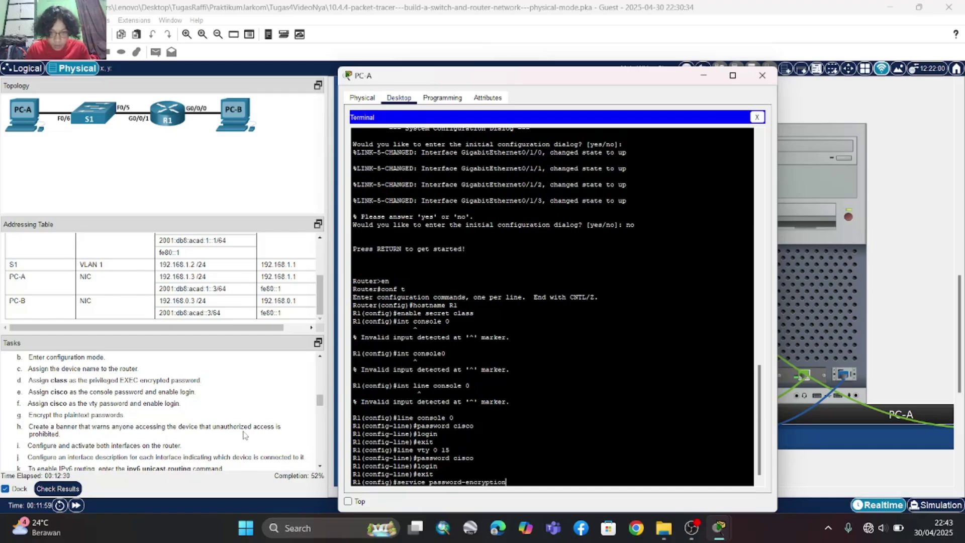
pyautogui.press('Return')
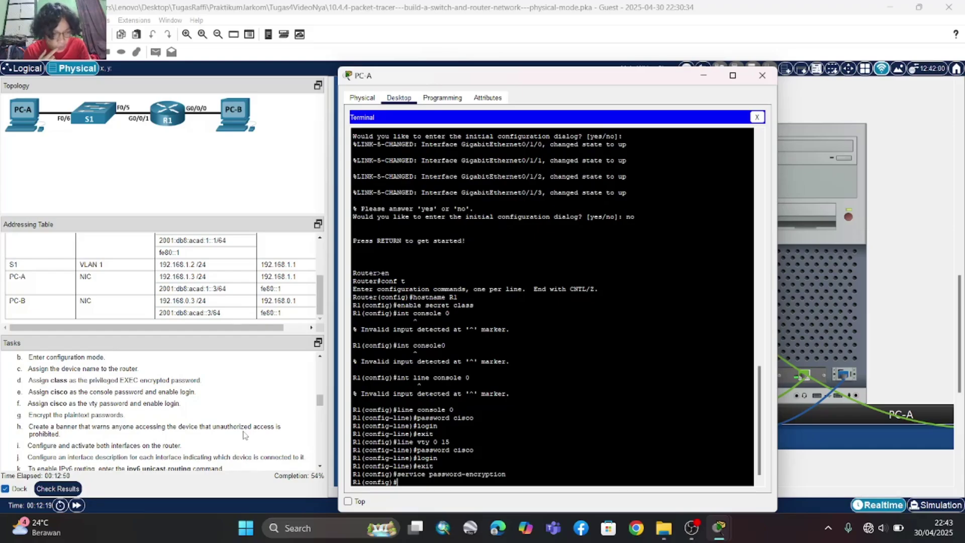
# - Add the MOTD banner 'Unauthorized access is prohibited' with $ delimiters
pyautogui.write('b')
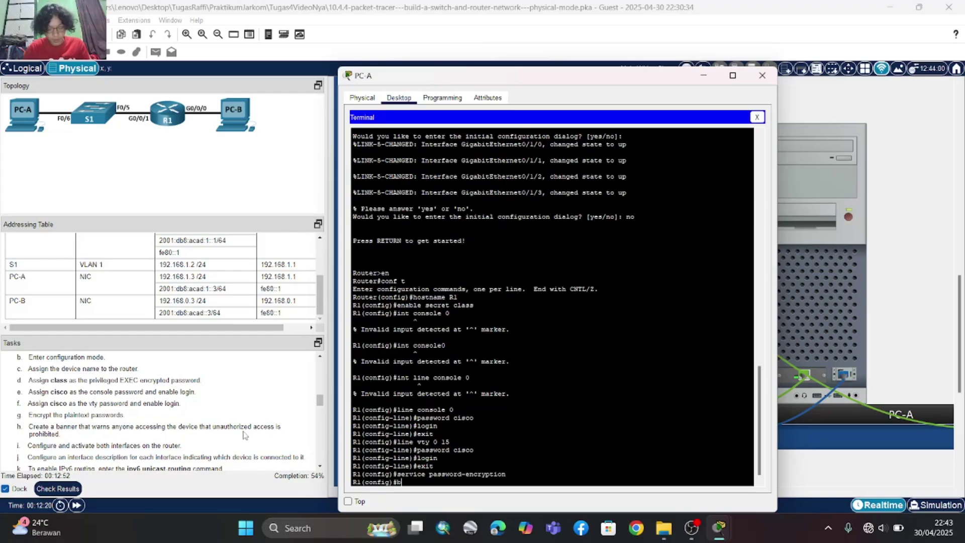
pyautogui.write('anner mot')
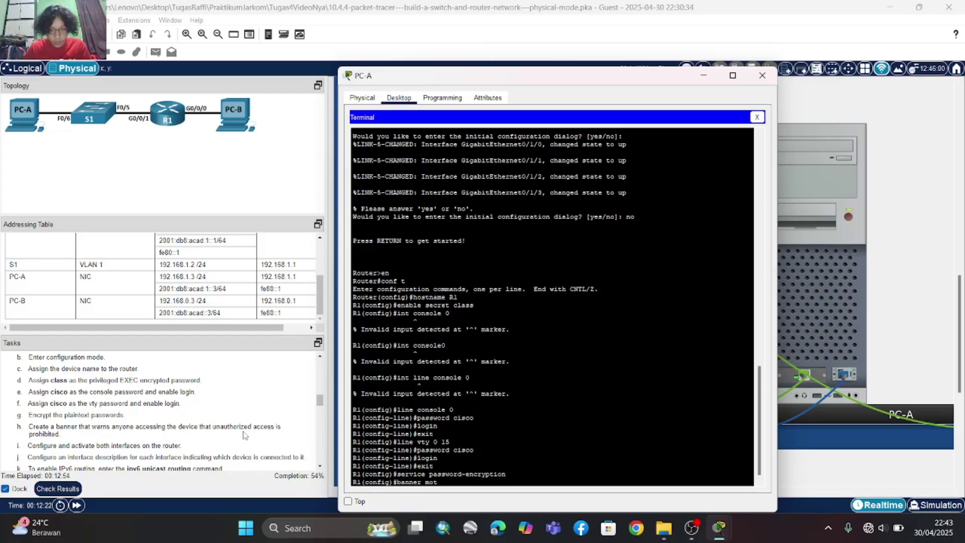
pyautogui.write('d ')
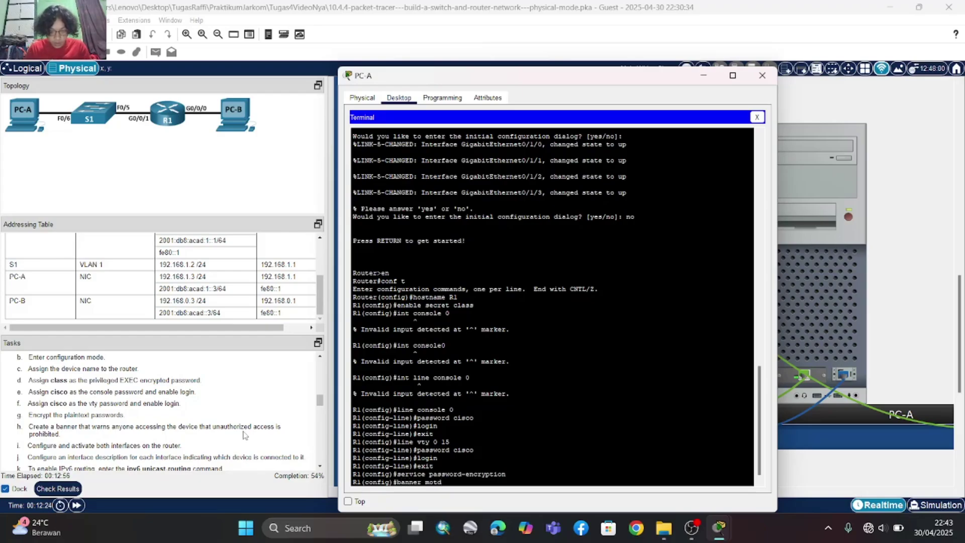
pyautogui.write('$$')
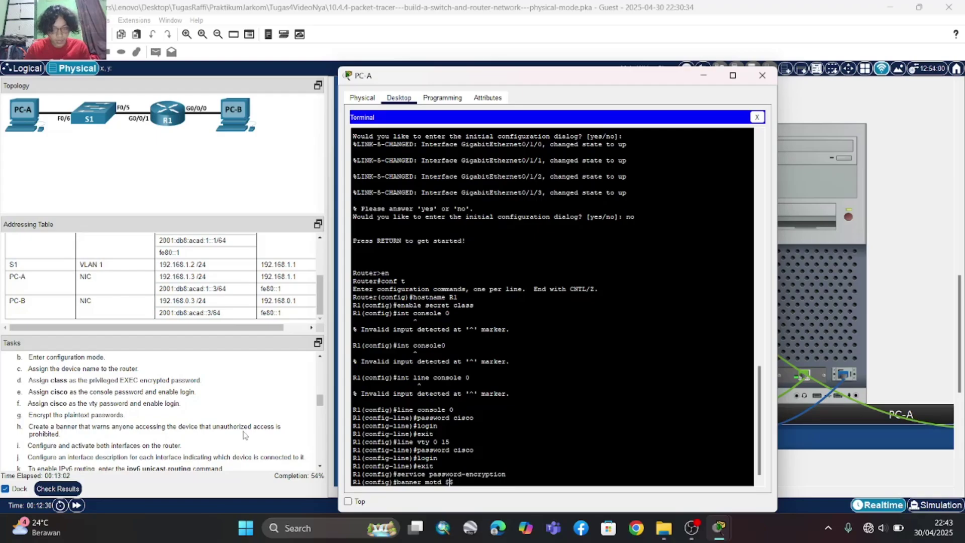
pyautogui.write('Unautho')
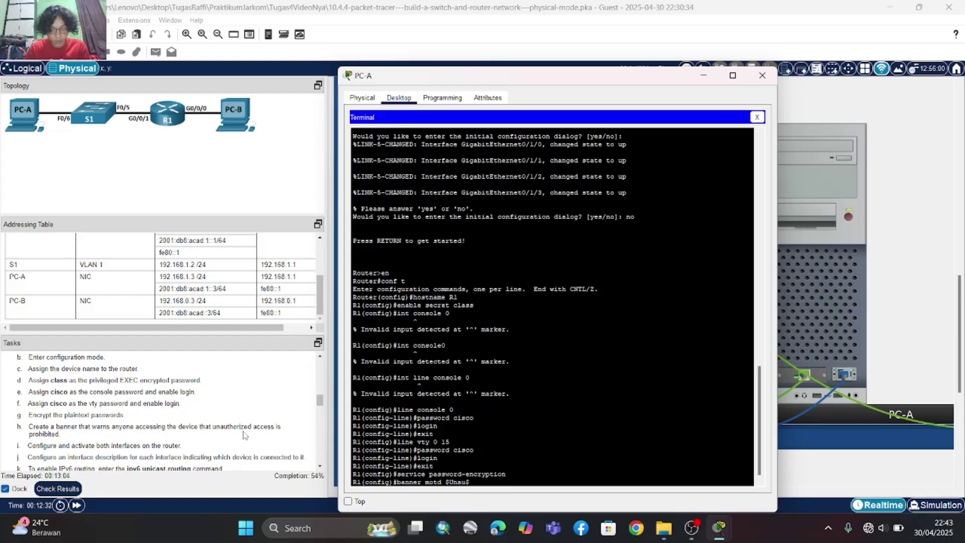
pyautogui.write('rized acce')
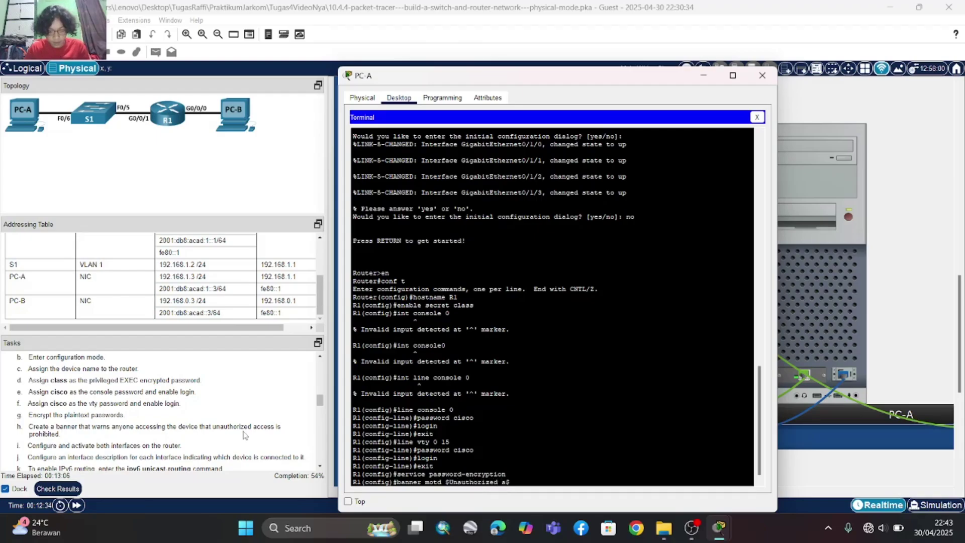
pyautogui.write('ss ')
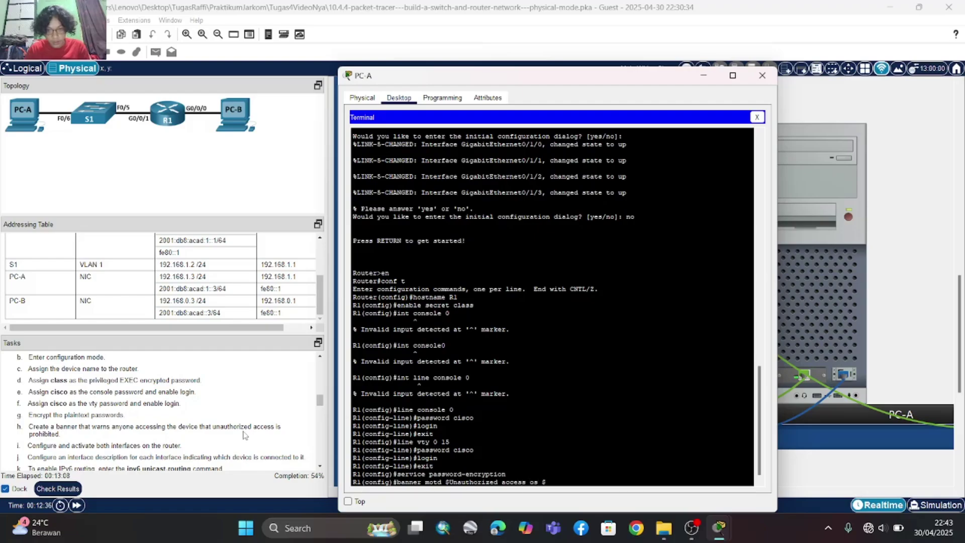
pyautogui.write('is prohibit')
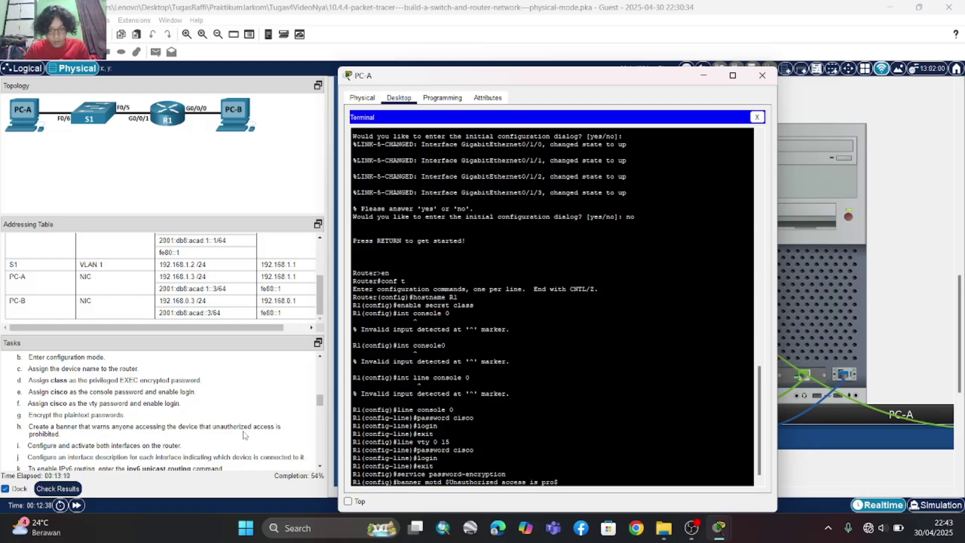
pyautogui.write('ed')
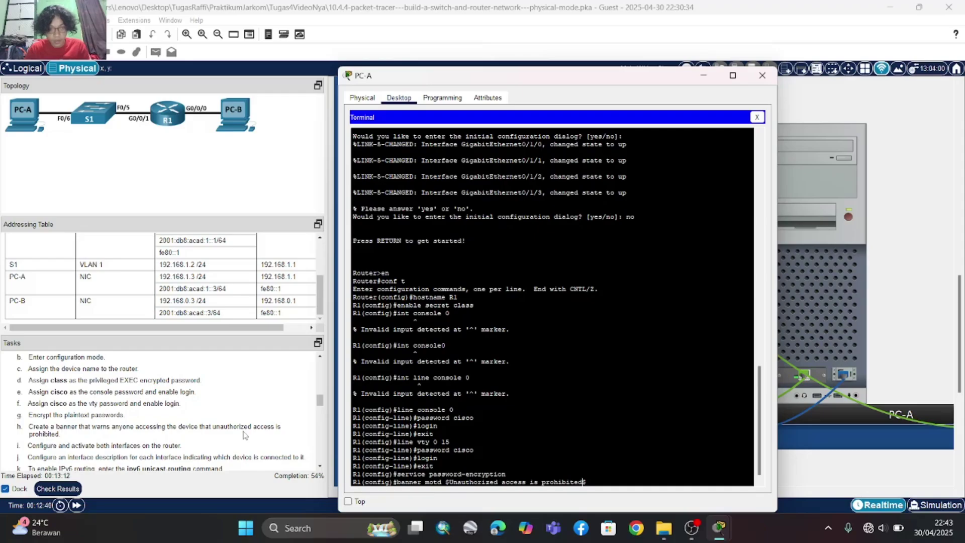
pyautogui.press('Return')
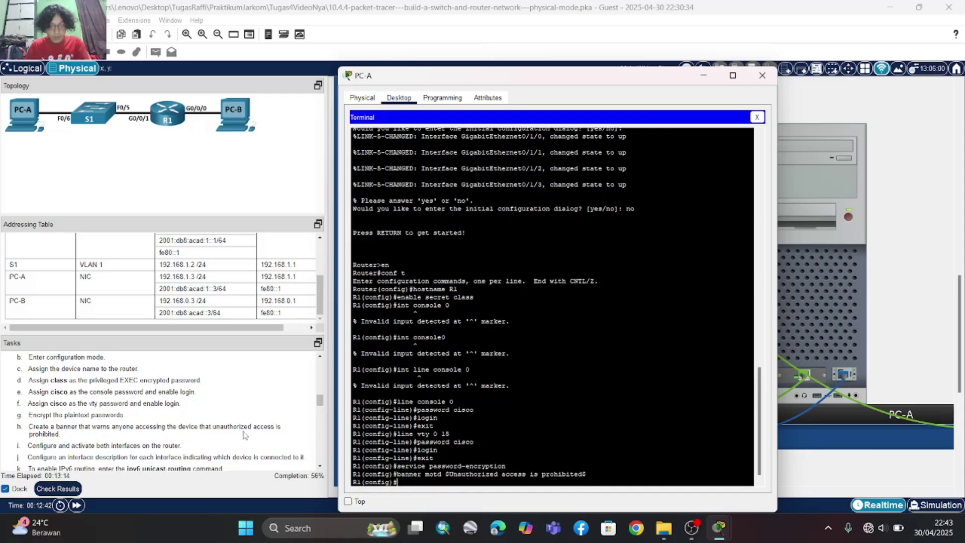
pyautogui.scroll(-2, 128, 444)
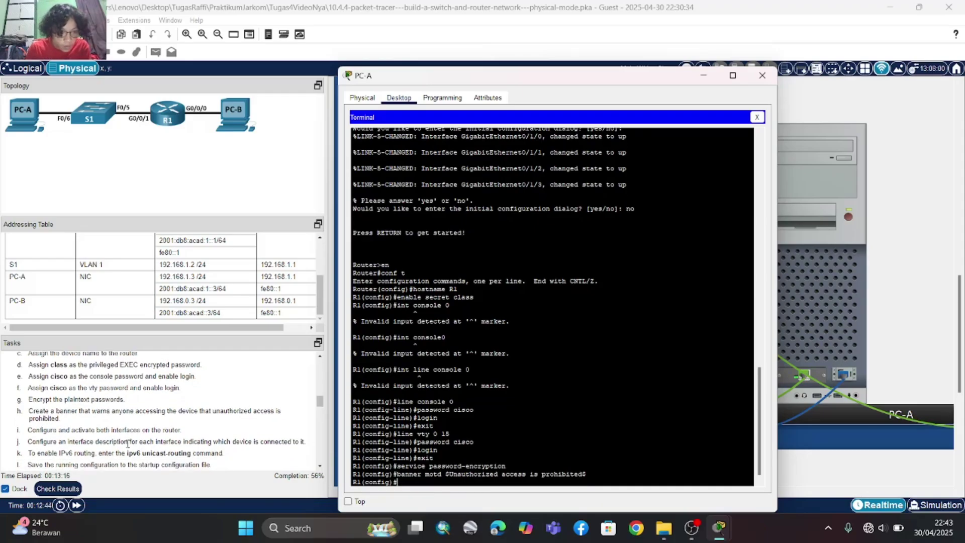
pyautogui.scroll(-2, 127, 443)
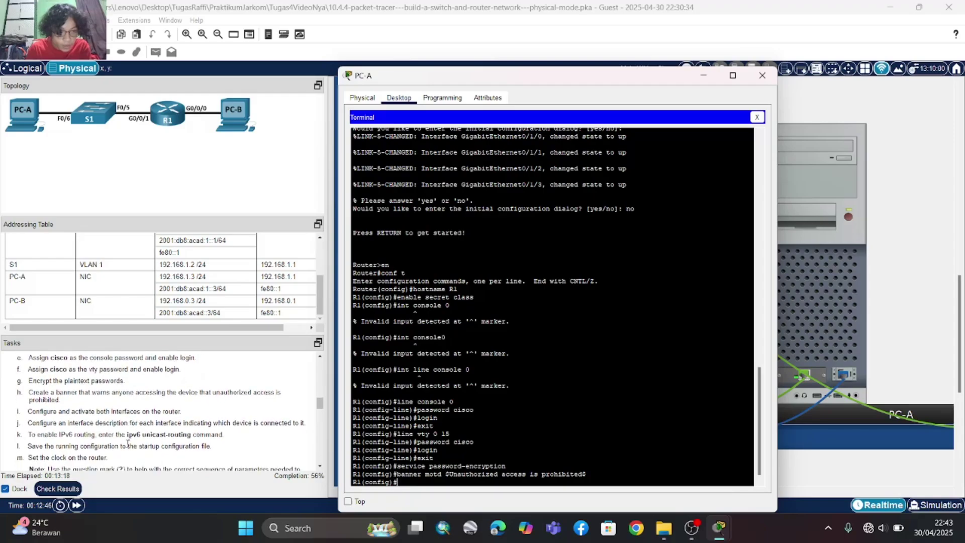
pyautogui.scroll(-1, 128, 444)
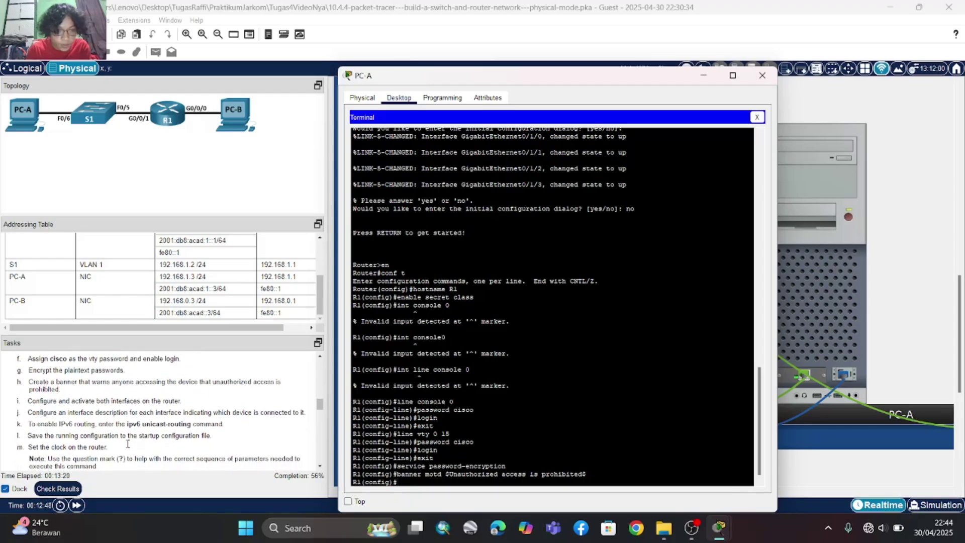
pyautogui.scroll(-1, 127, 443)
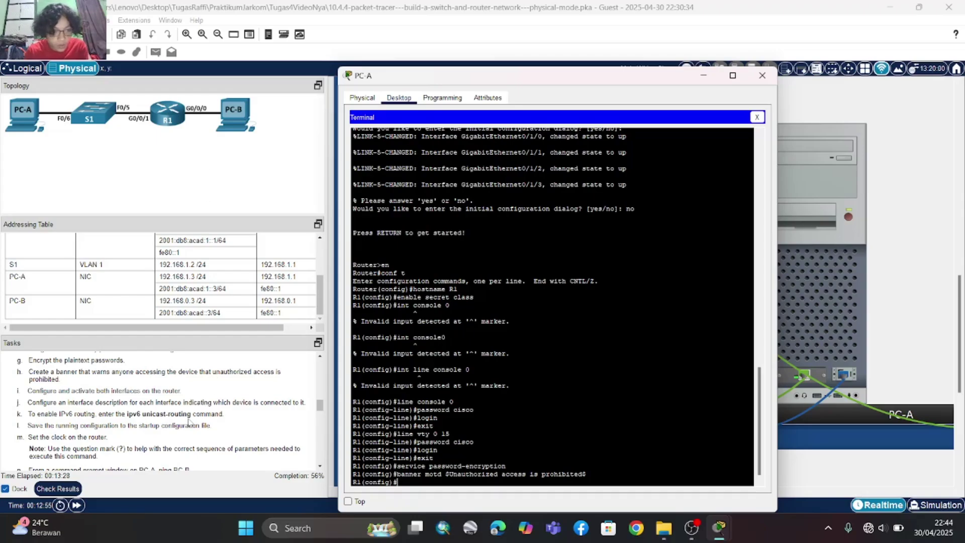
pyautogui.scroll(1, 189, 422)
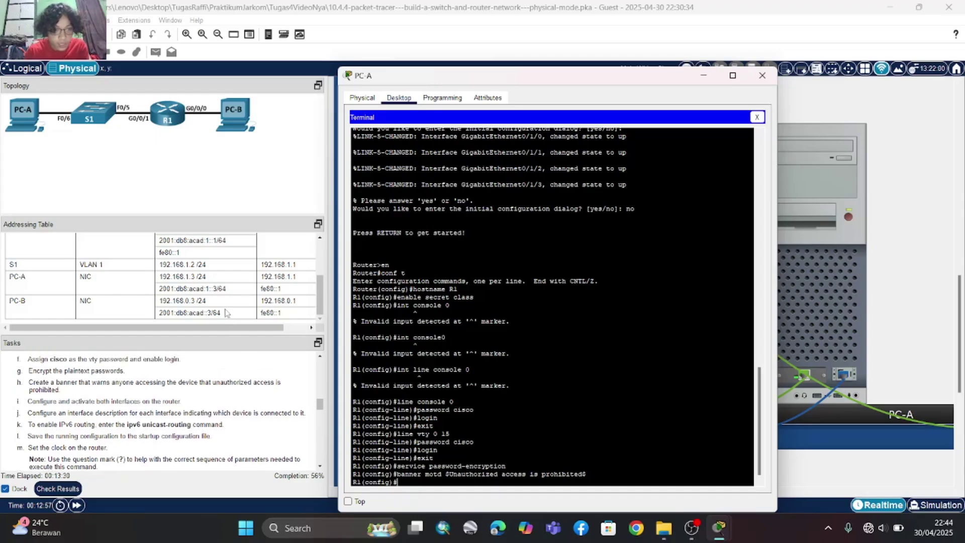
pyautogui.scroll(1, 141, 257)
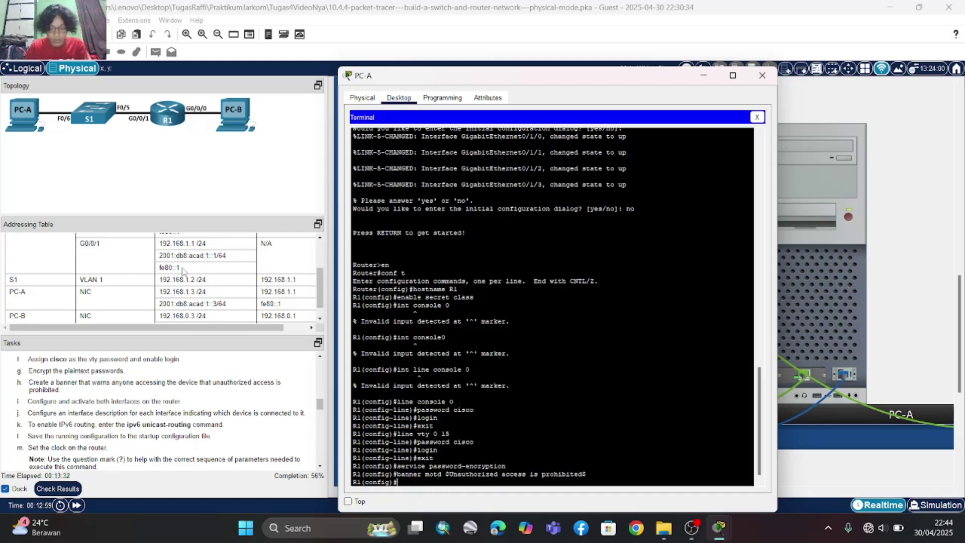
# - On interface g0/0/0, set IP address 192.168.0.1 with mask 255.255.255.0
pyautogui.write('int')
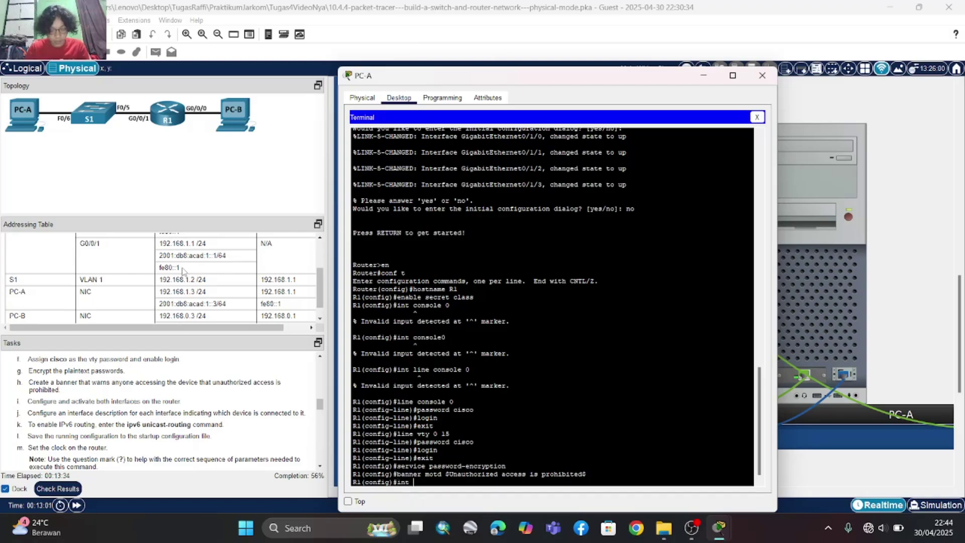
pyautogui.write(' g0/0/0')
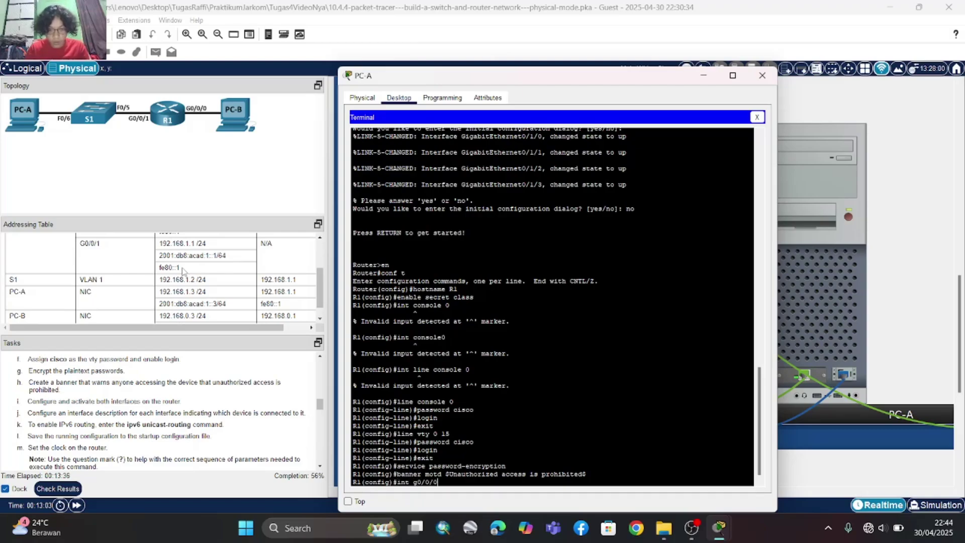
pyautogui.press('Return')
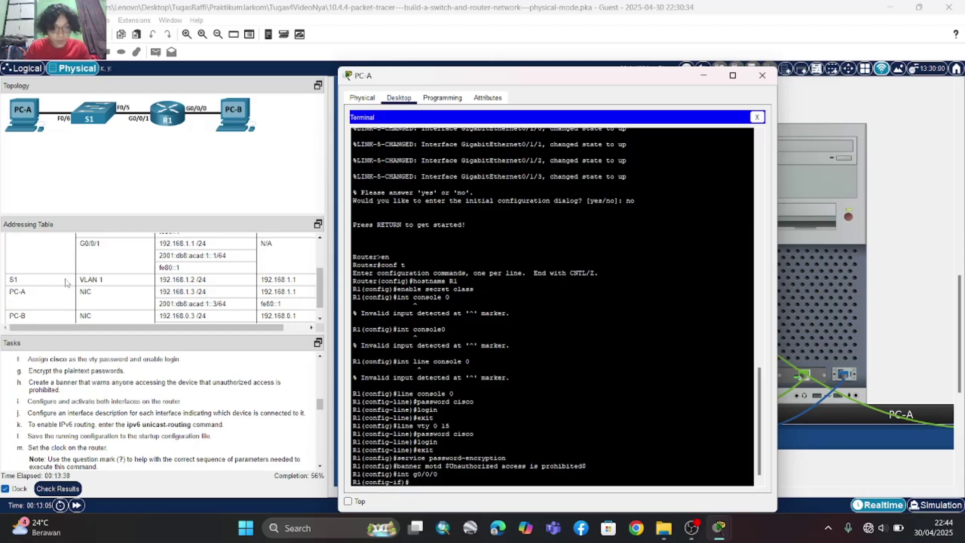
pyautogui.scroll(3, 93, 295)
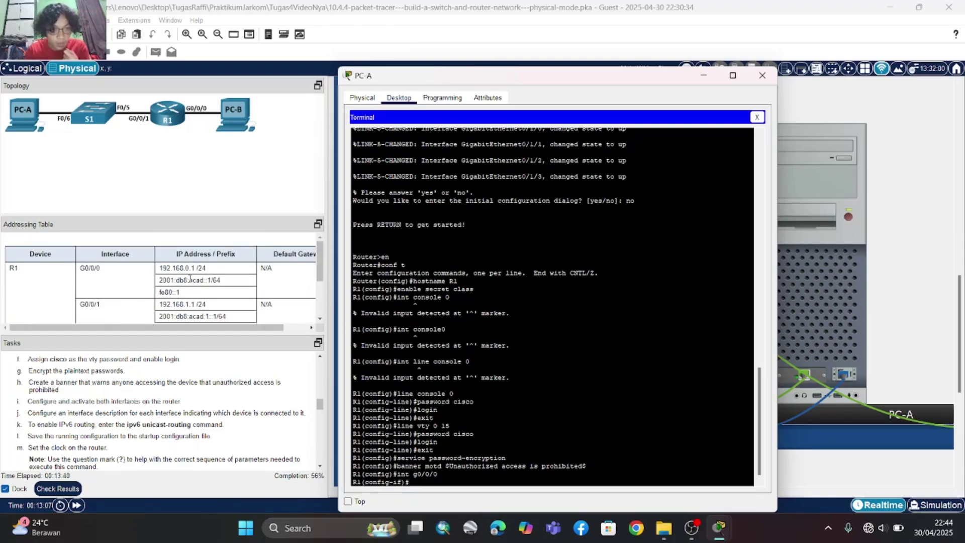
pyautogui.scroll(-1, 189, 279)
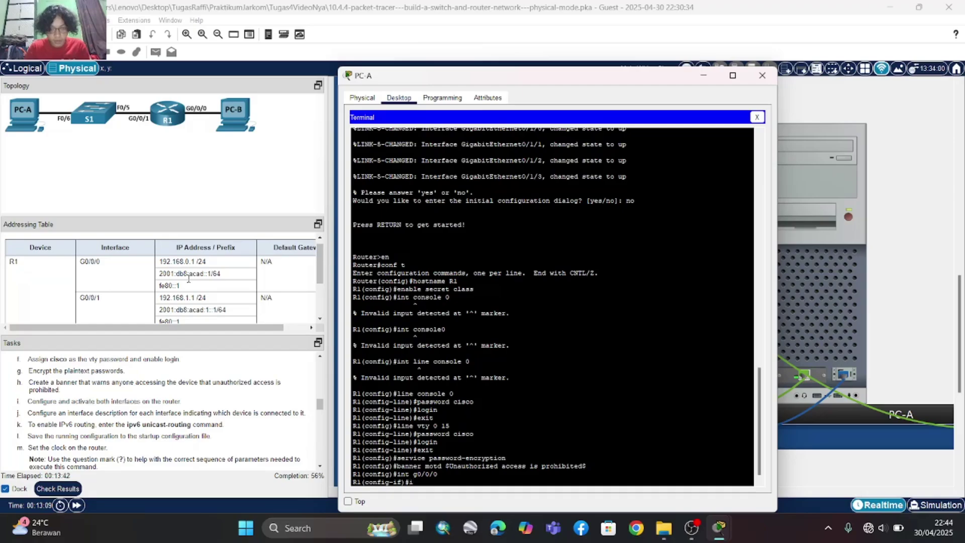
pyautogui.write('i')
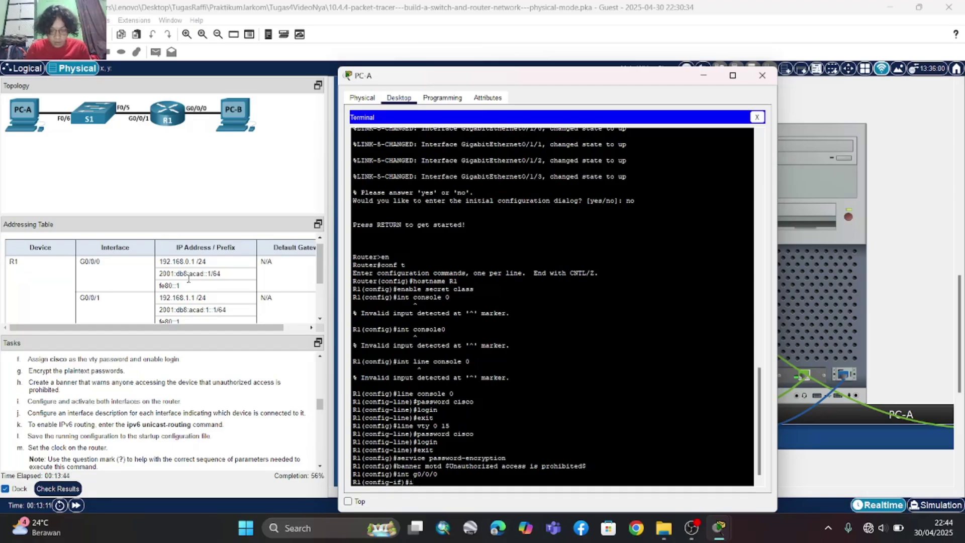
pyautogui.write('p addr')
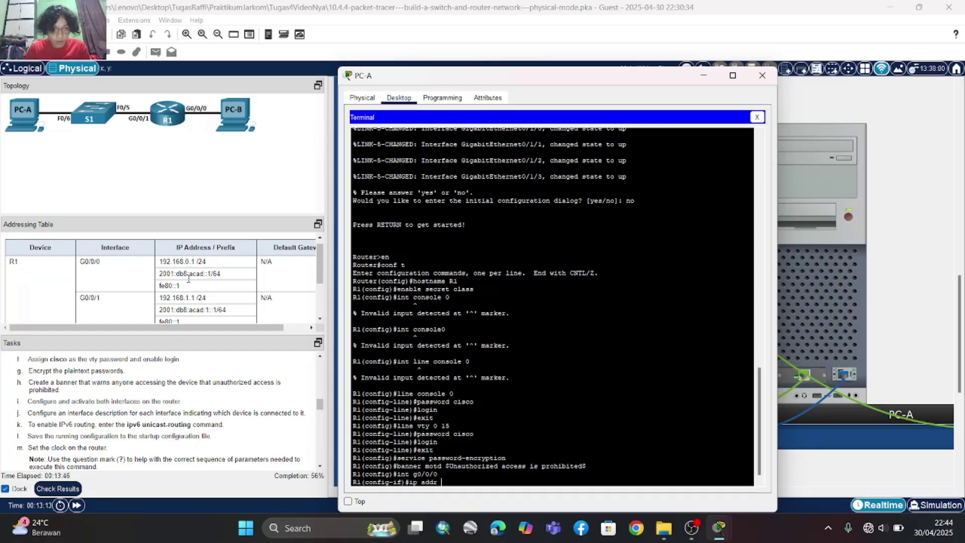
pyautogui.write(' 192')
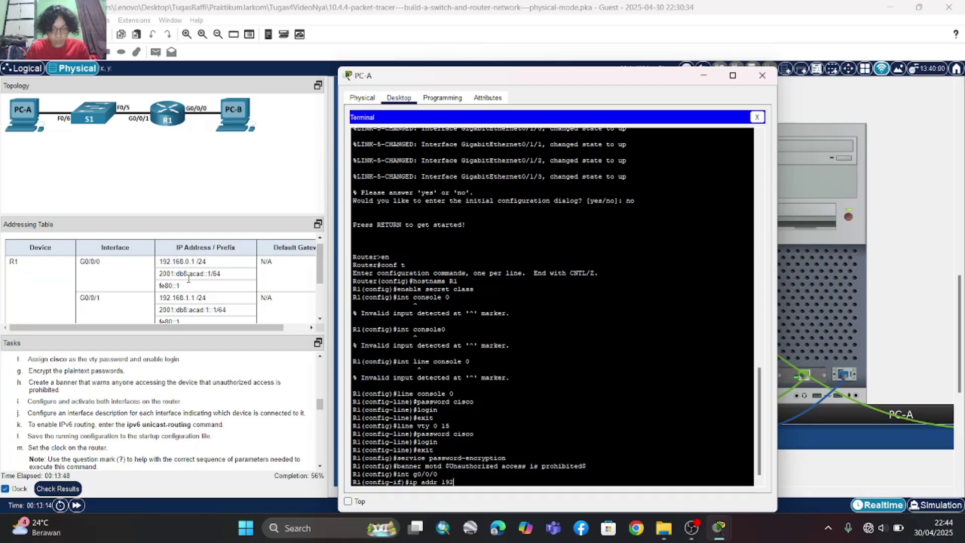
pyautogui.write('.168')
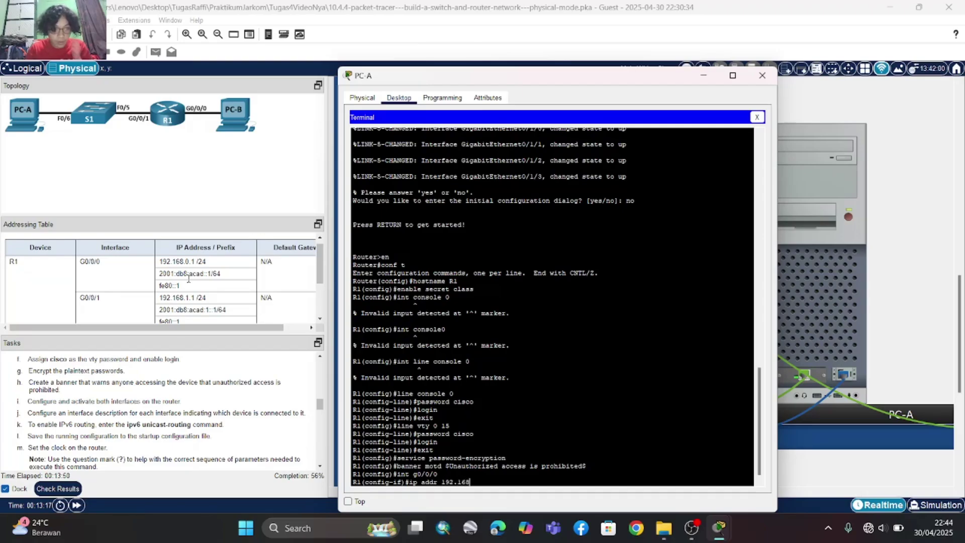
pyautogui.write('.0.1')
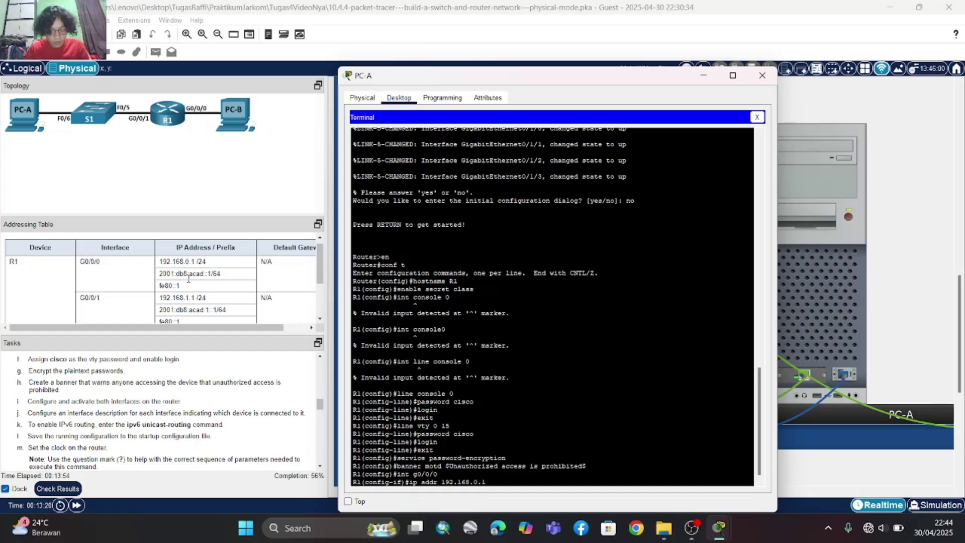
pyautogui.write(' 255.255.25')
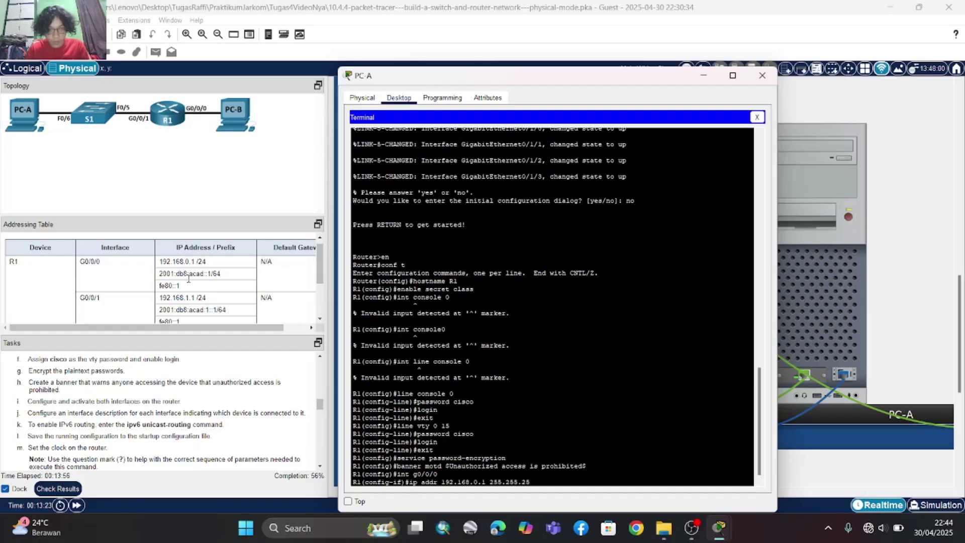
pyautogui.write('5.')
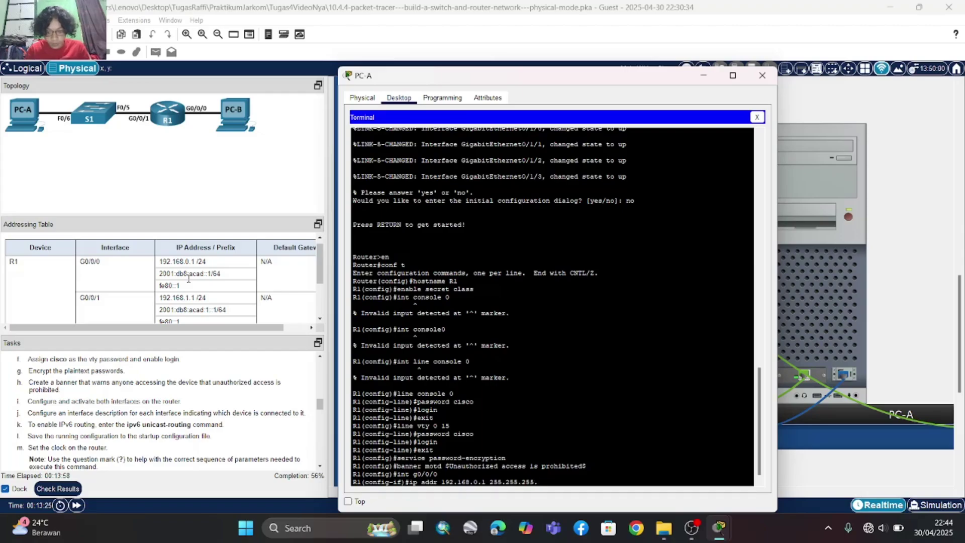
pyautogui.write('0')
pyautogui.press('Return')
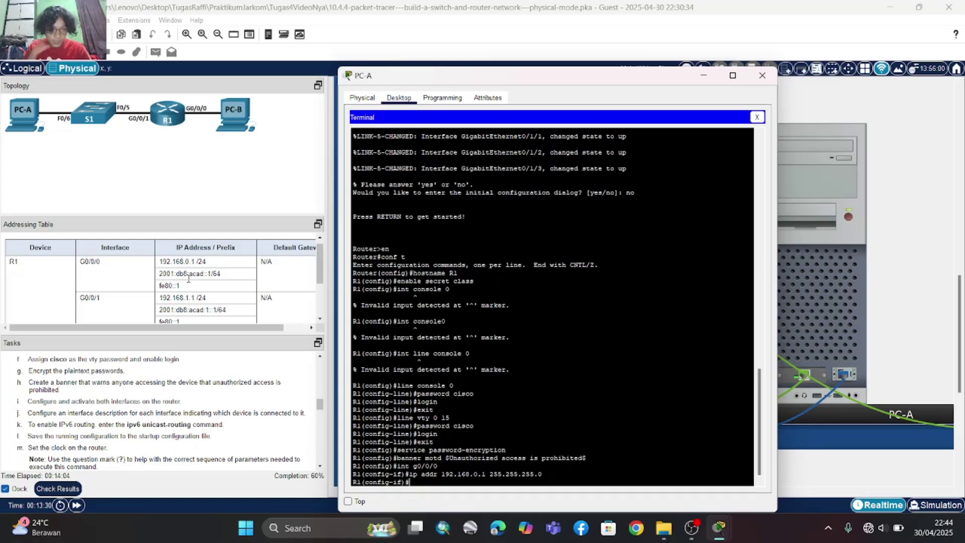
# - Add IPv6 address 2001:db8:acad::1/64 to interface G0/0/0
pyautogui.write('ip')
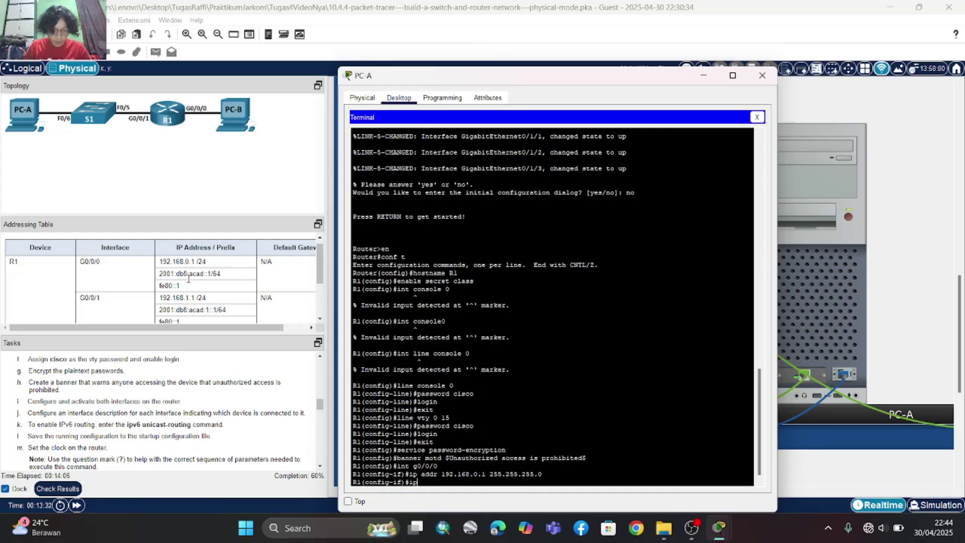
pyautogui.write('v6 add')
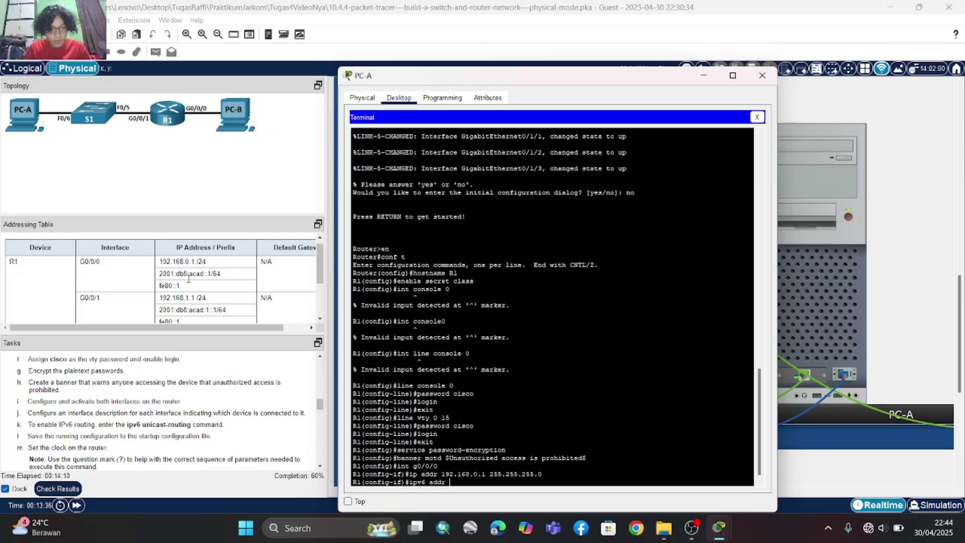
pyautogui.write('r')
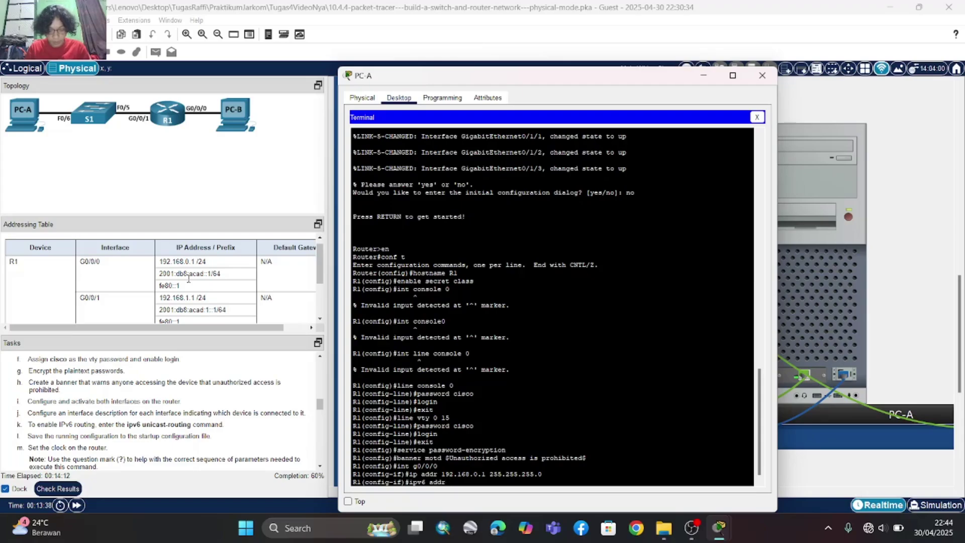
pyautogui.write(' 2001')
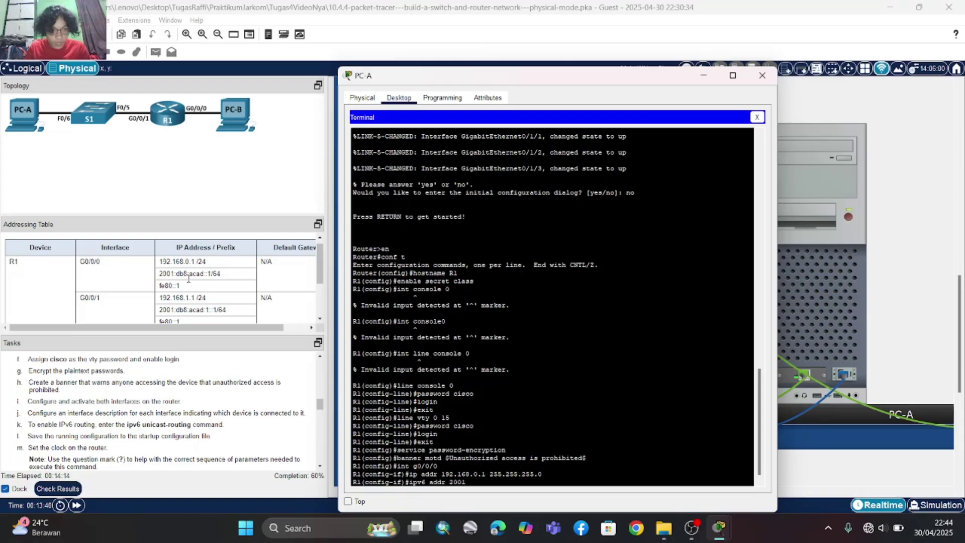
pyautogui.write(':db8')
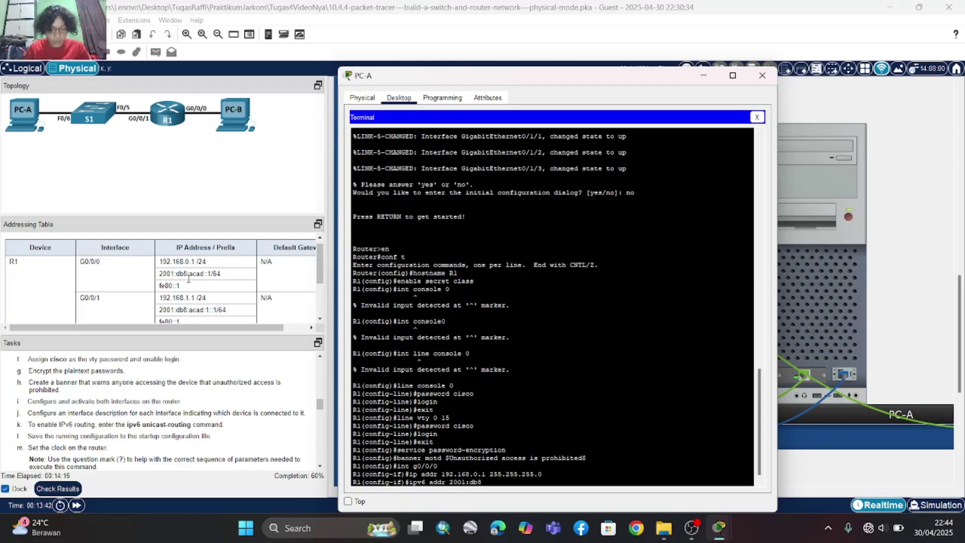
pyautogui.write(':aca')
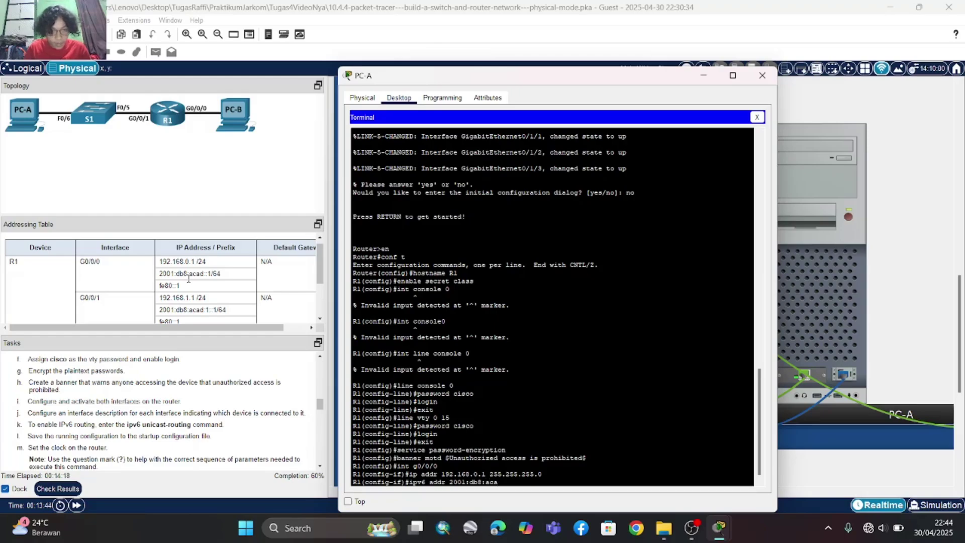
pyautogui.write('d::')
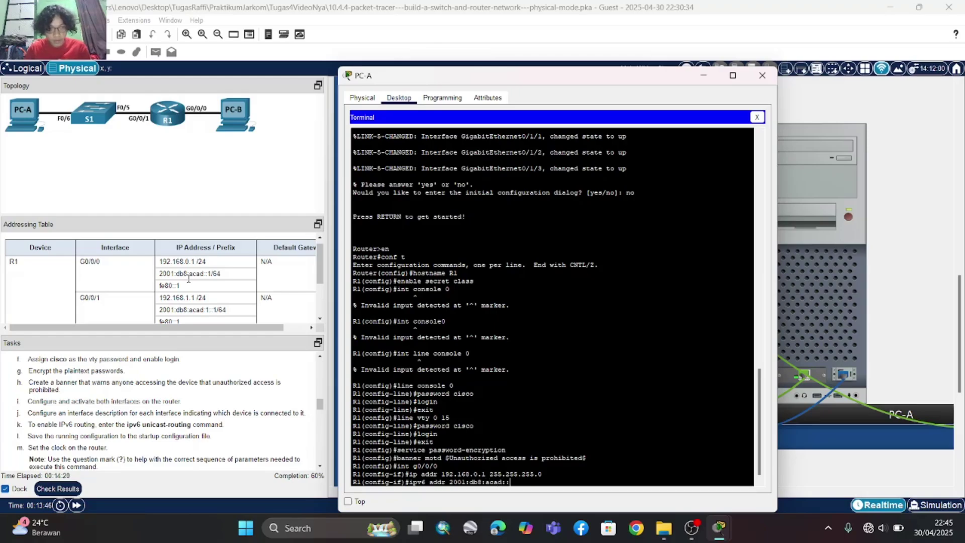
pyautogui.write('1/64')
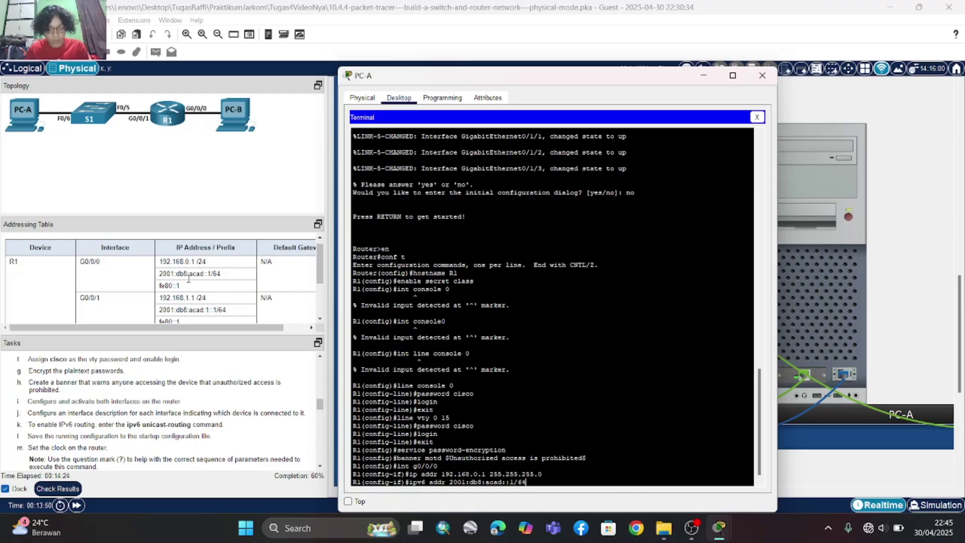
pyautogui.scroll(-1, 187, 318)
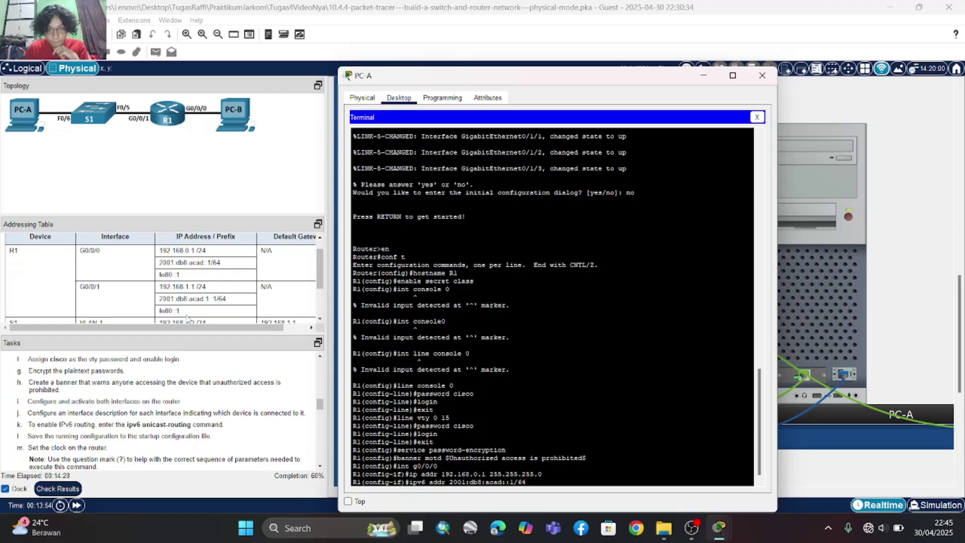
pyautogui.press('Return')
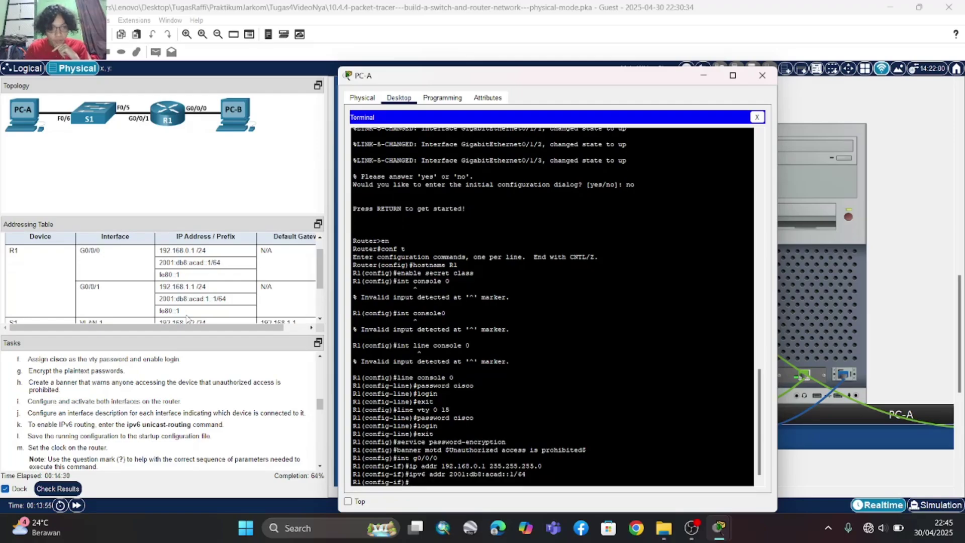
# - Type 'ipv6 addr fe80::1 link' for G0/0/0's link-local address, leaving it unsubmitted
pyautogui.scroll(2, 188, 297)
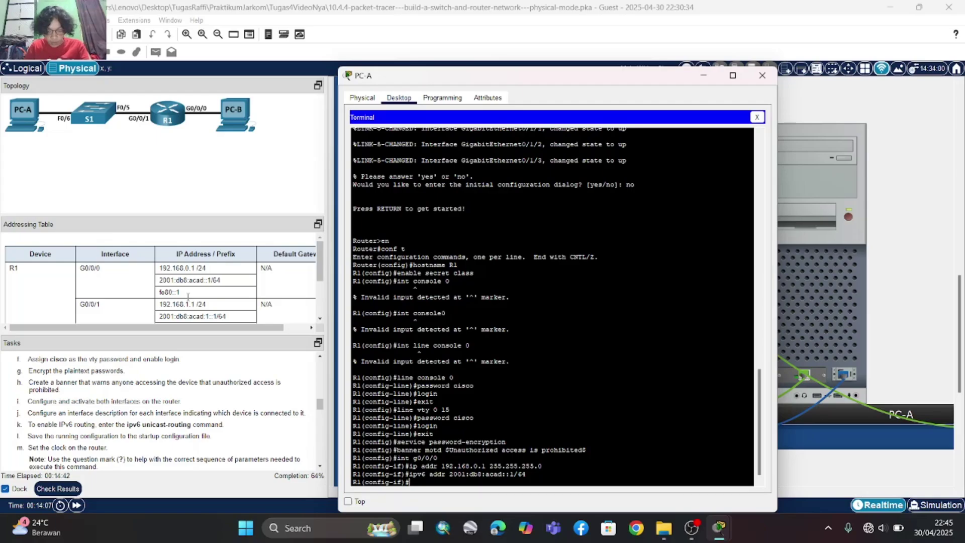
pyautogui.write('ipv6')
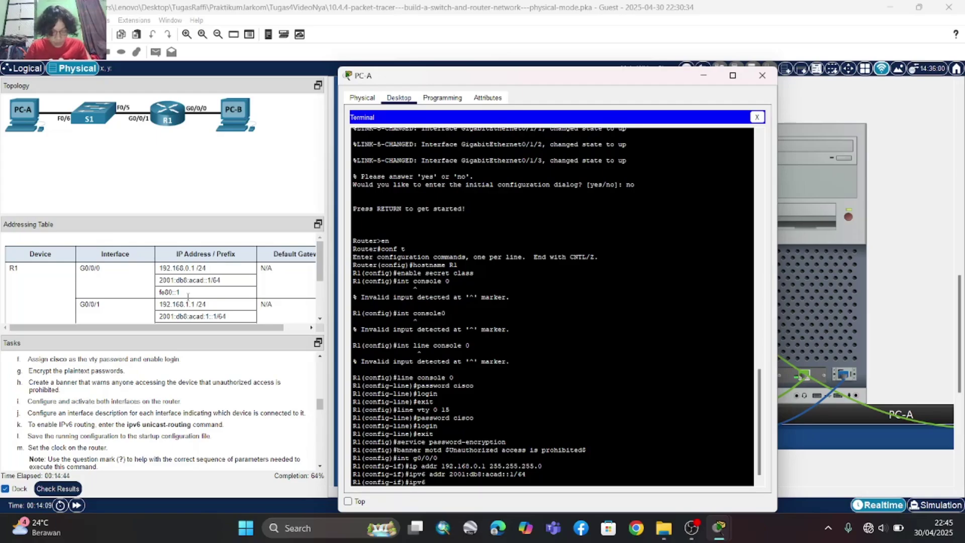
pyautogui.write(' addr')
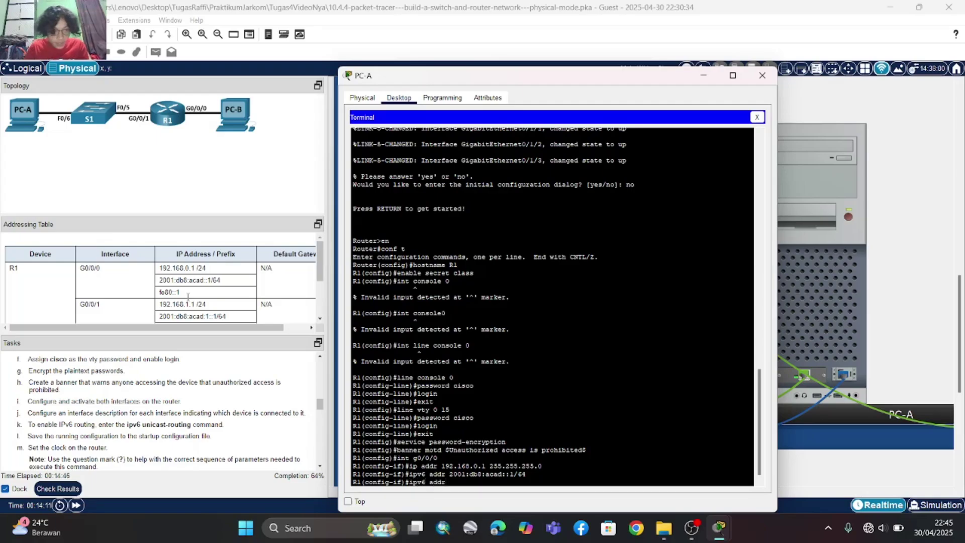
pyautogui.write(' fe')
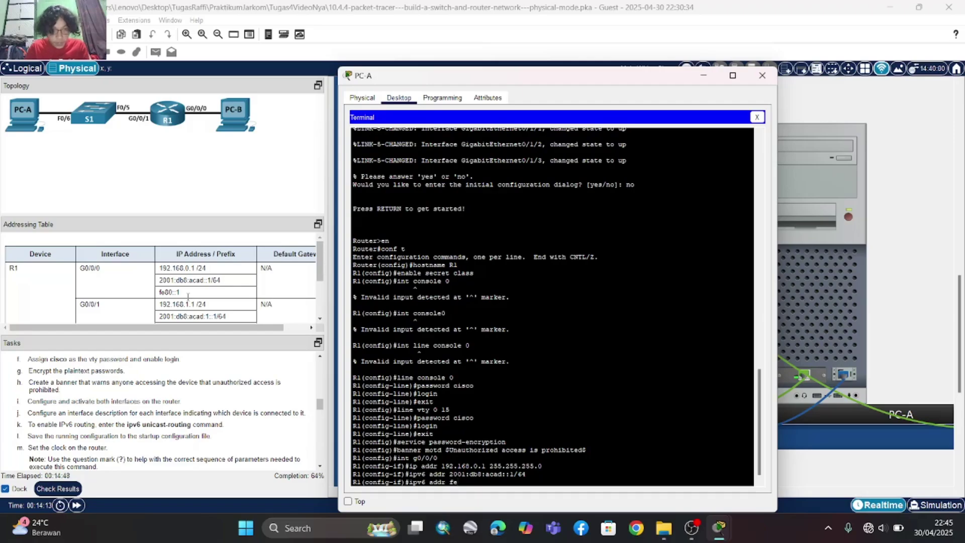
pyautogui.write('80')
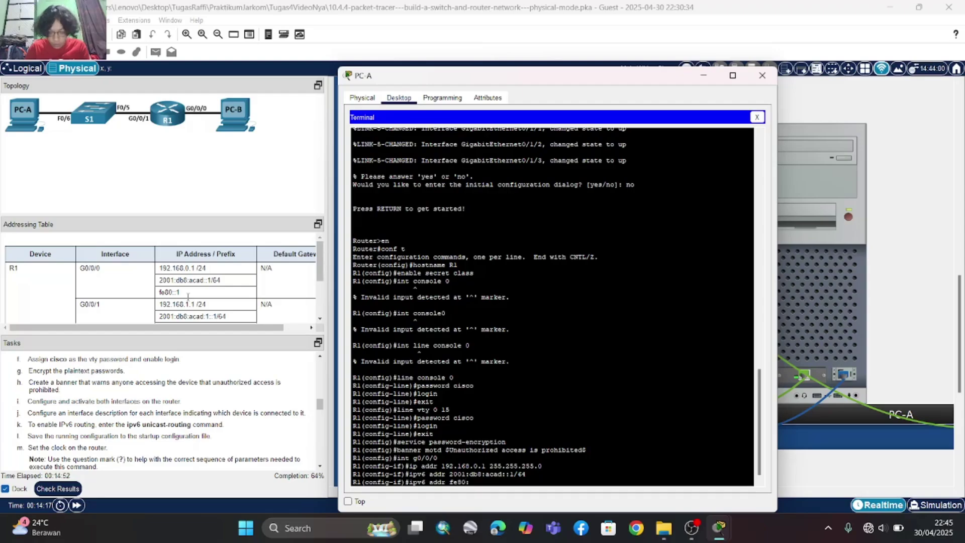
pyautogui.write('::1')
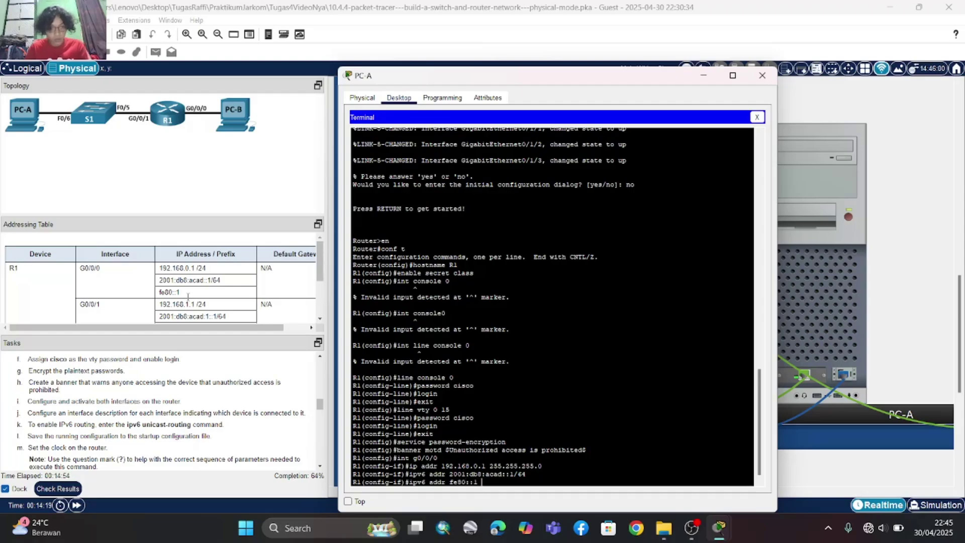
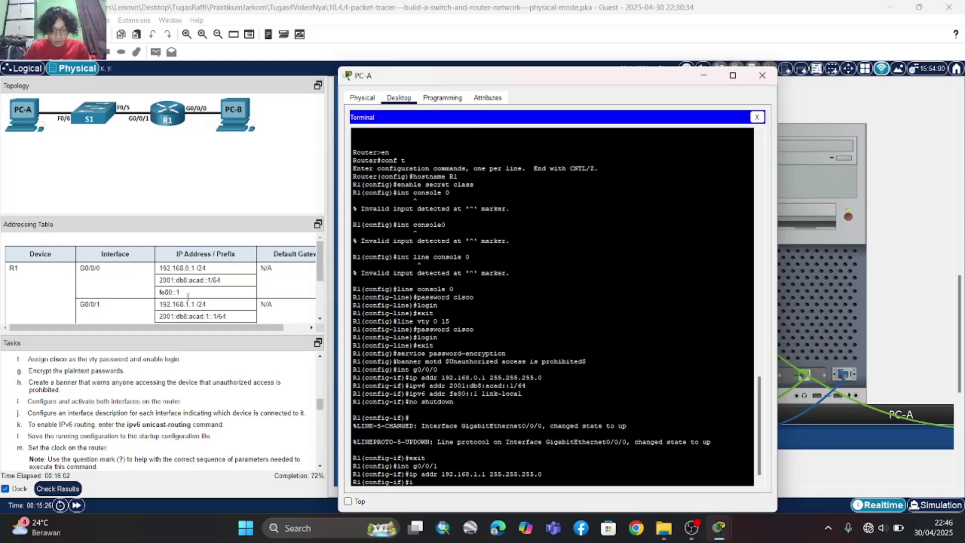
# - Begin typing the 'ipv6 addr' command for G0/0/1's global IPv6 address
pyautogui.write('ipv6 addr')
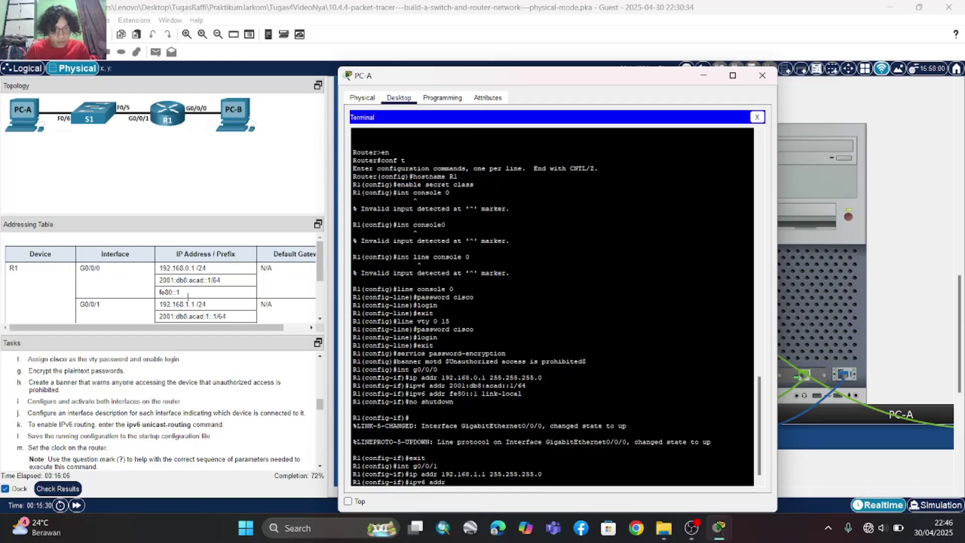
# - Give G0/0/1 IPv6 address 2001:db8:acad:1::1/64 and link-local address fe80::1
pyautogui.scroll(-1, 187, 297)
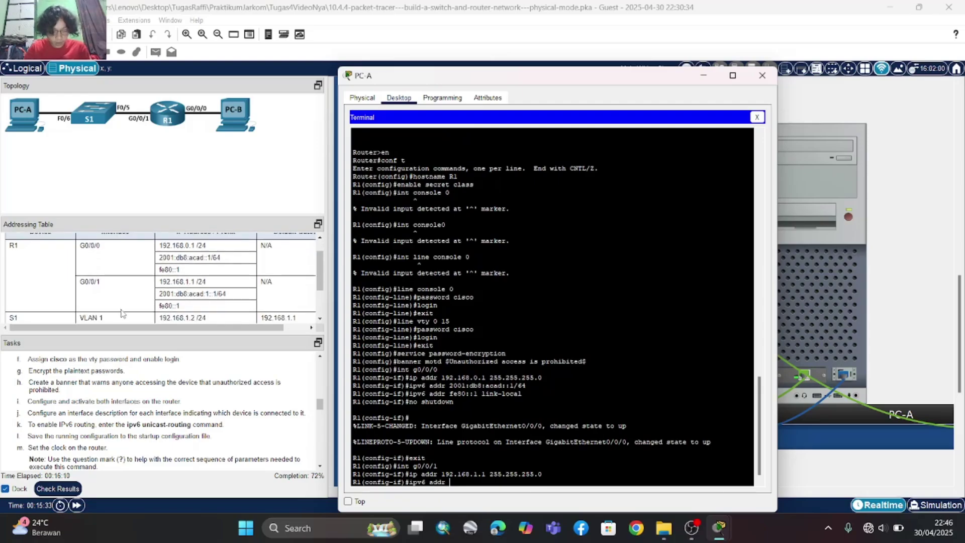
pyautogui.write('2001')
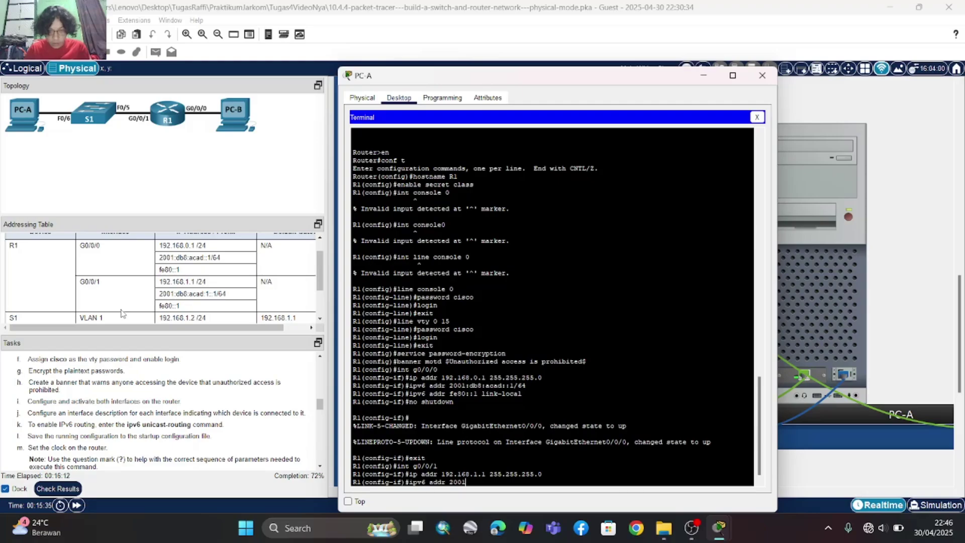
pyautogui.write(':db8')
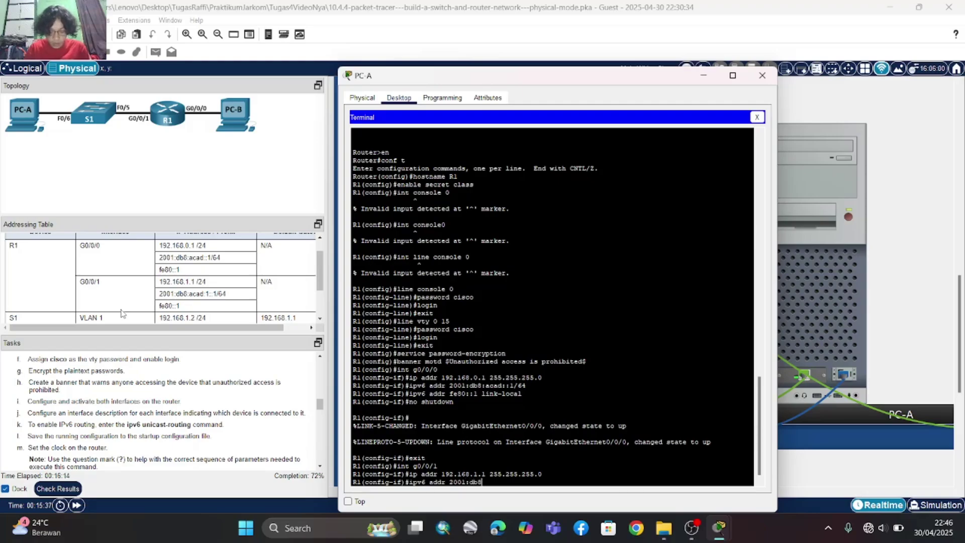
pyautogui.write(':')
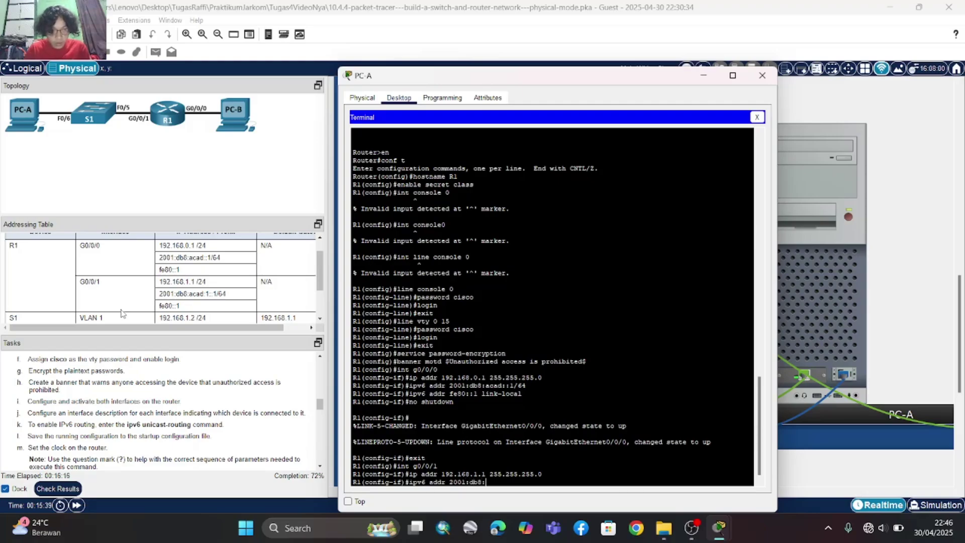
pyautogui.write('acad')
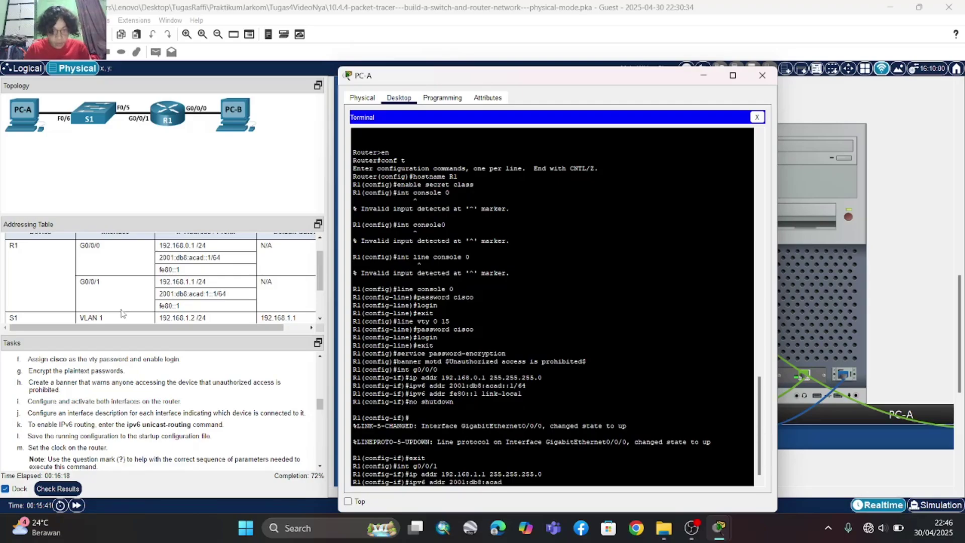
pyautogui.write(':1::')
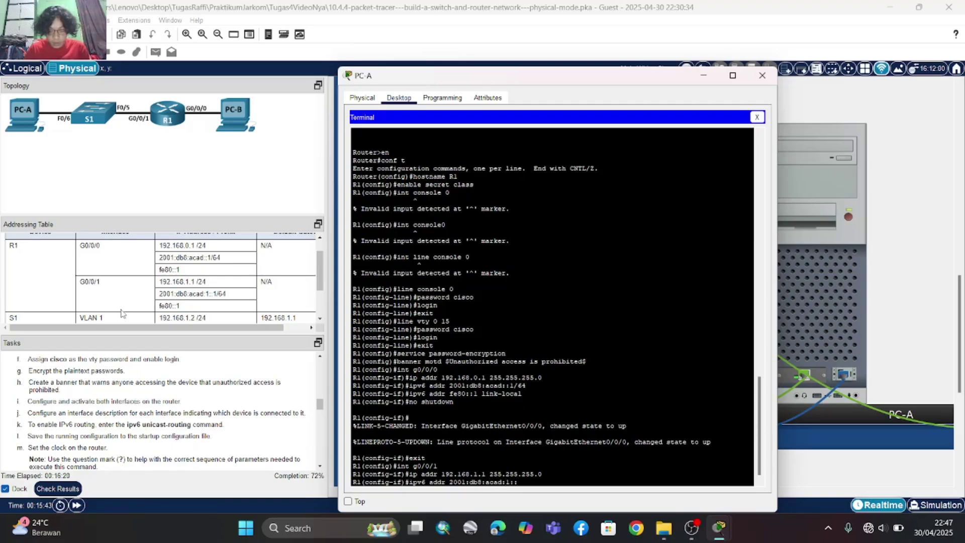
pyautogui.write('1/64')
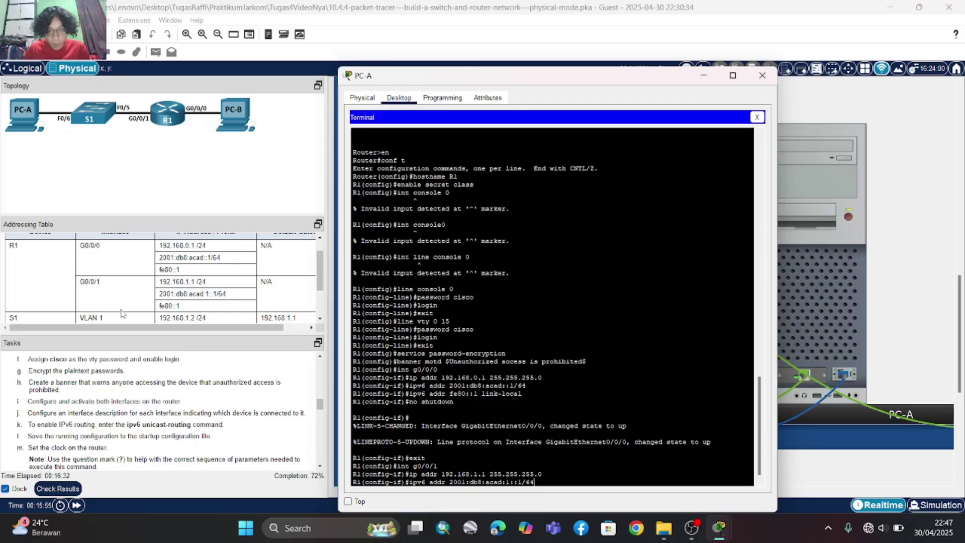
pyautogui.press('Return')
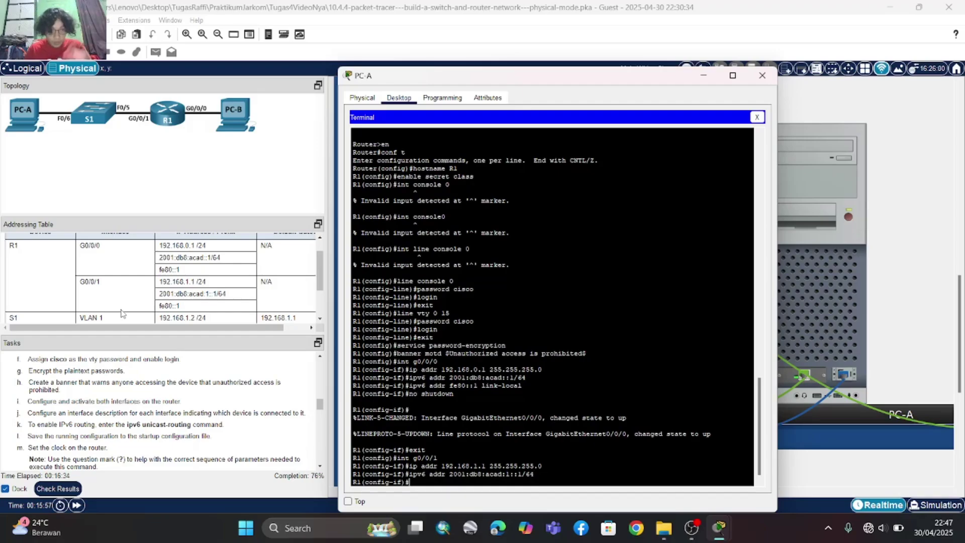
pyautogui.write('ip')
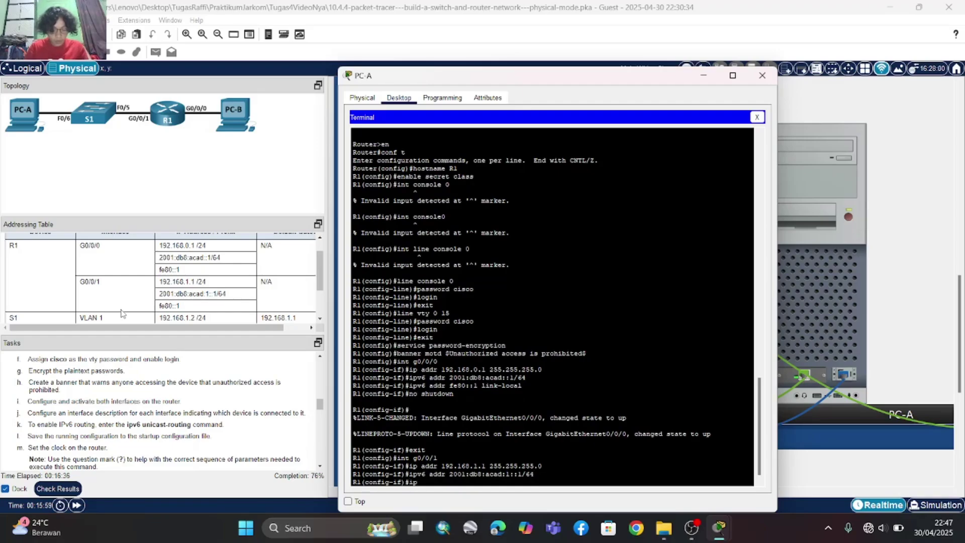
pyautogui.press('BackSpace')
pyautogui.press('BackSpace')
pyautogui.press('Up')
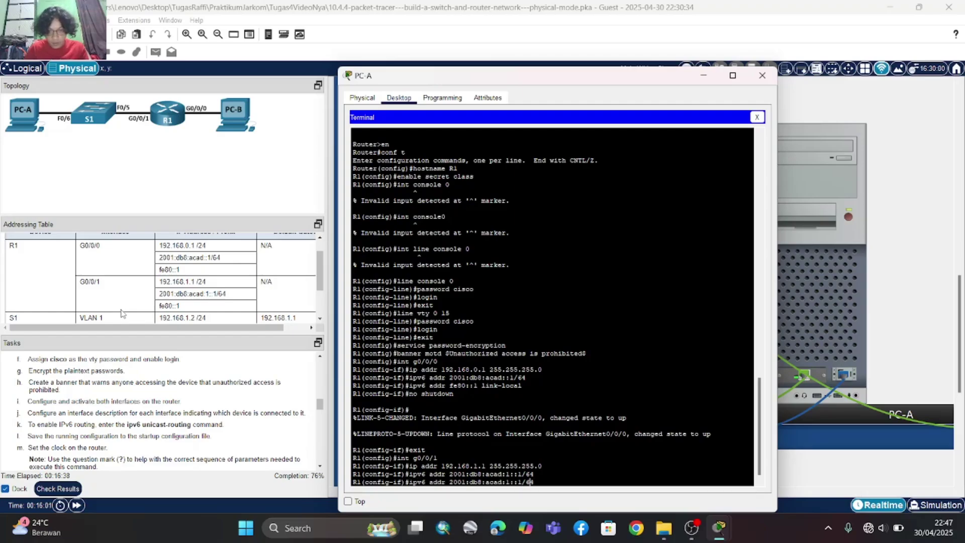
pyautogui.press('BackSpace')
pyautogui.press('BackSpace')
pyautogui.press('BackSpace')
pyautogui.press('BackSpace')
pyautogui.press('BackSpace')
pyautogui.press('BackSpace')
pyautogui.press('BackSpace')
pyautogui.press('BackSpace')
pyautogui.press('BackSpace')
pyautogui.press('BackSpace')
pyautogui.press('BackSpace')
pyautogui.press('BackSpace')
pyautogui.press('BackSpace')
pyautogui.press('BackSpace')
pyautogui.press('BackSpace')
pyautogui.press('BackSpace')
pyautogui.press('BackSpace')
pyautogui.press('BackSpace')
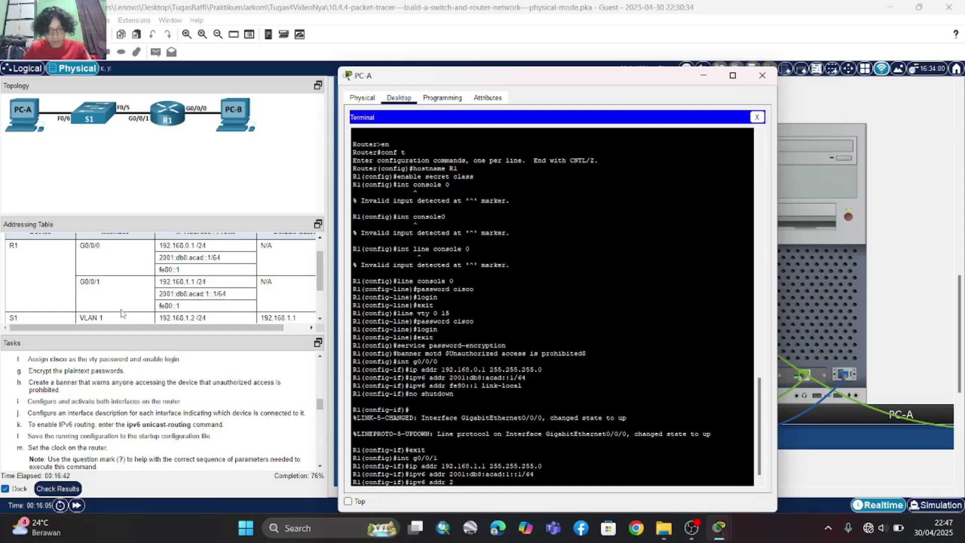
pyautogui.write('fe')
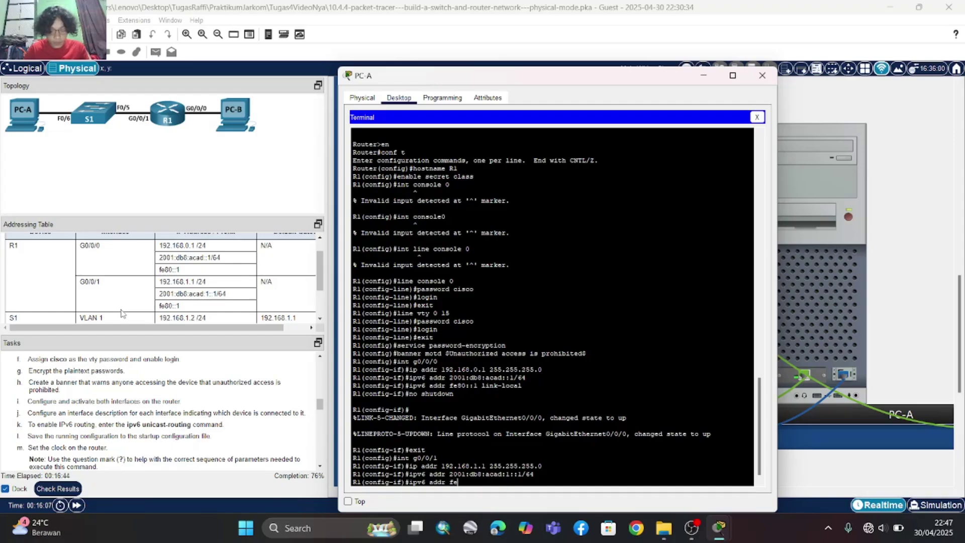
pyautogui.write('80::1')
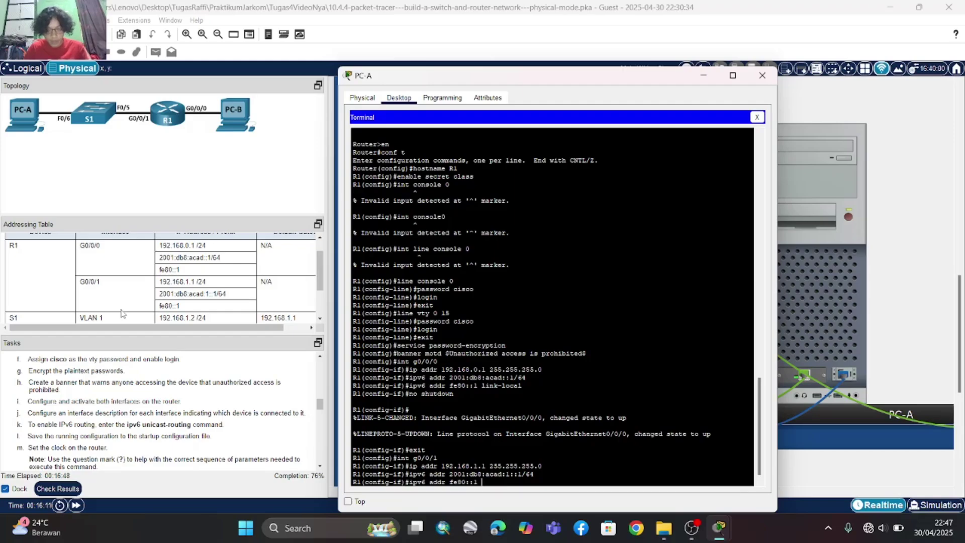
pyautogui.write(' link-local')
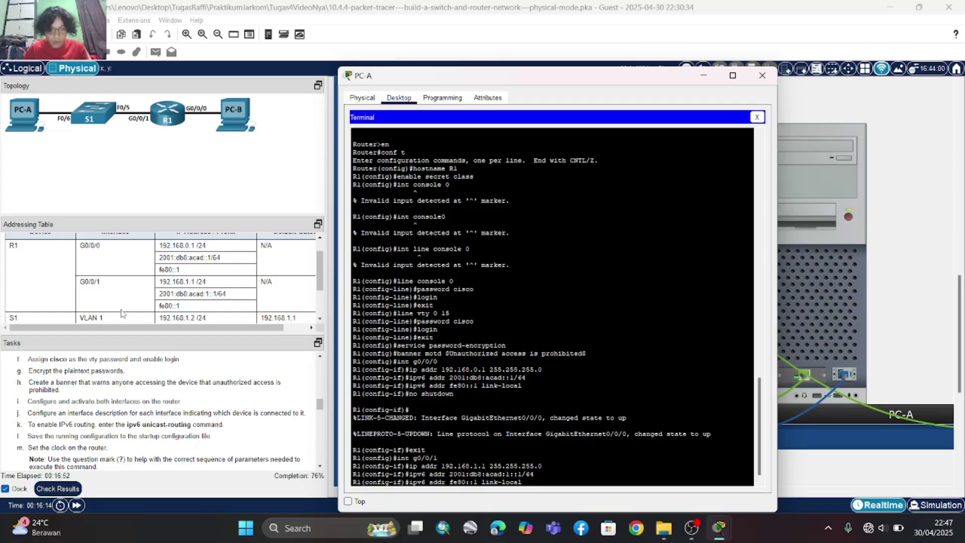
pyautogui.press('Return')
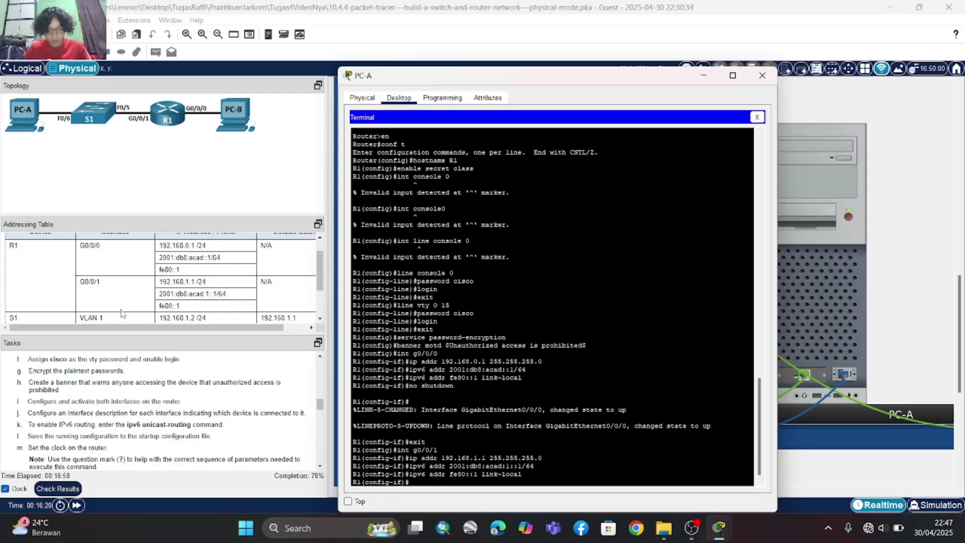
# - Bring G0/0/1 up with 'no shutdown'
pyautogui.press('BackSpace')
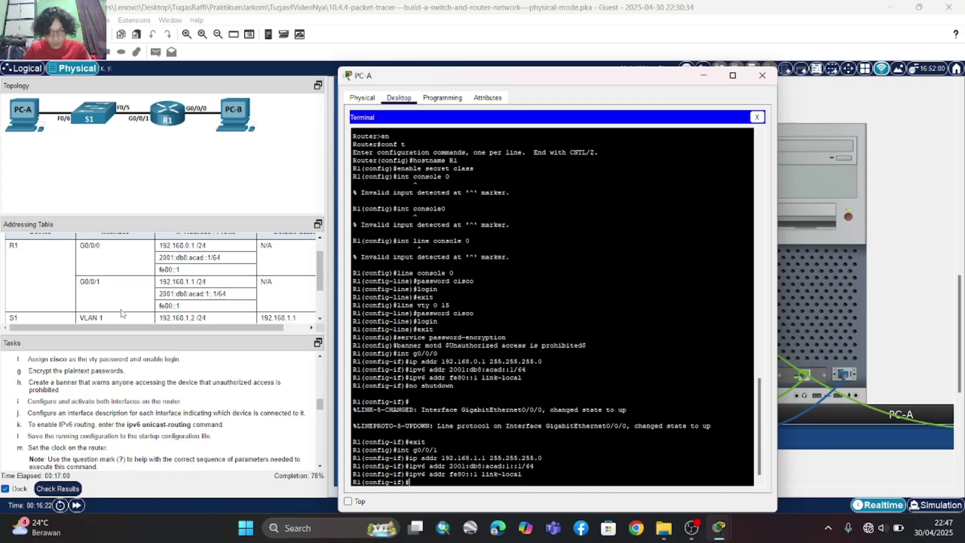
pyautogui.write('no shutdown')
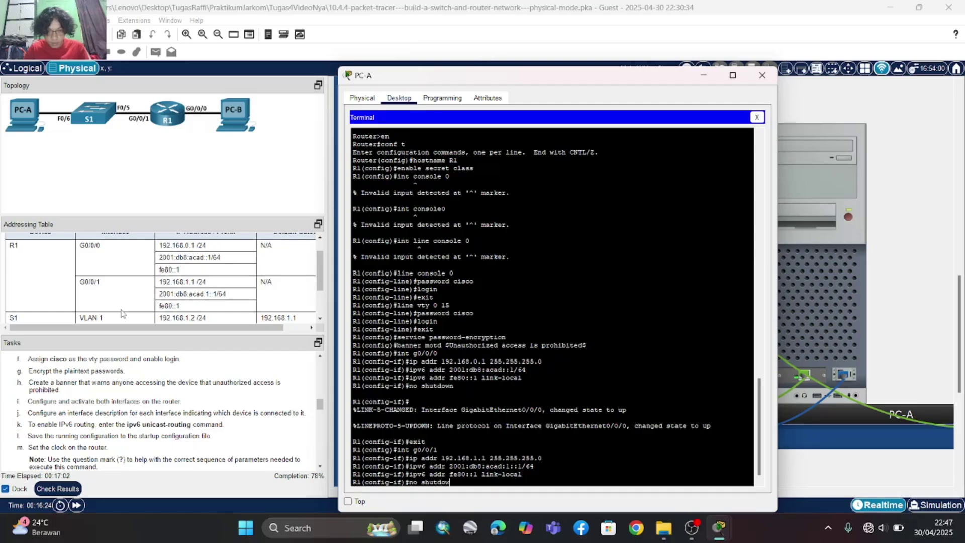
pyautogui.press('Return')
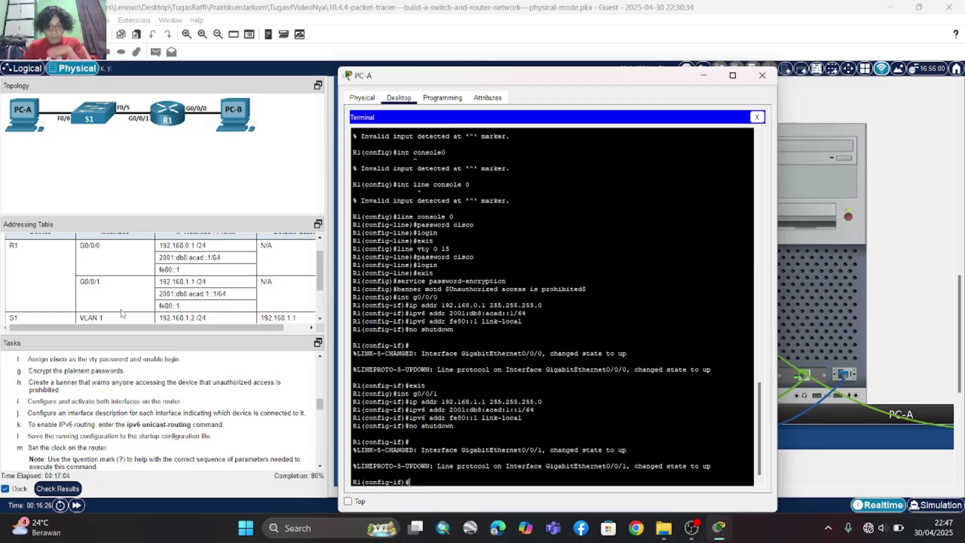
# - Review the remaining tasks, then exit G0/0/1 back to R1's global configuration prompt
pyautogui.scroll(-1, 64, 399)
pyautogui.scroll(3, 64, 399)
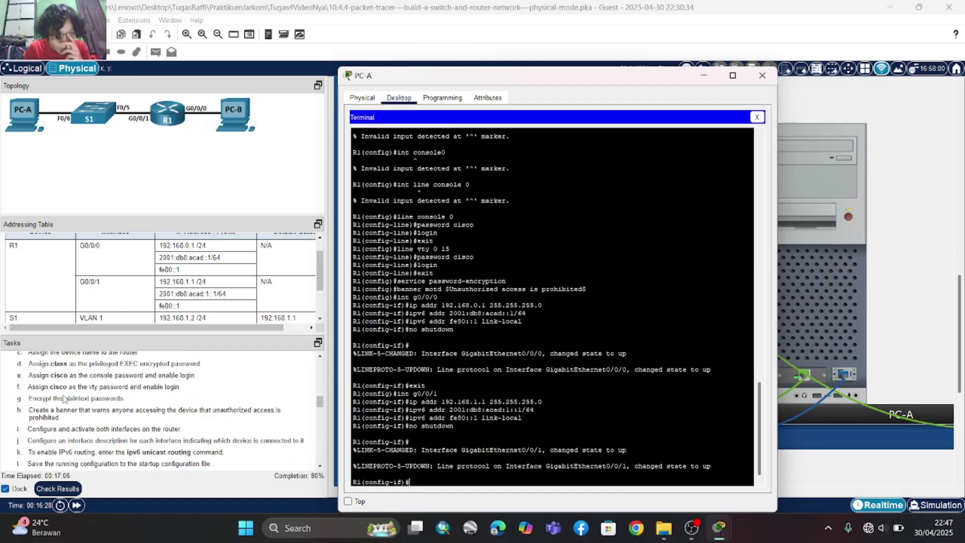
pyautogui.scroll(-1, 64, 399)
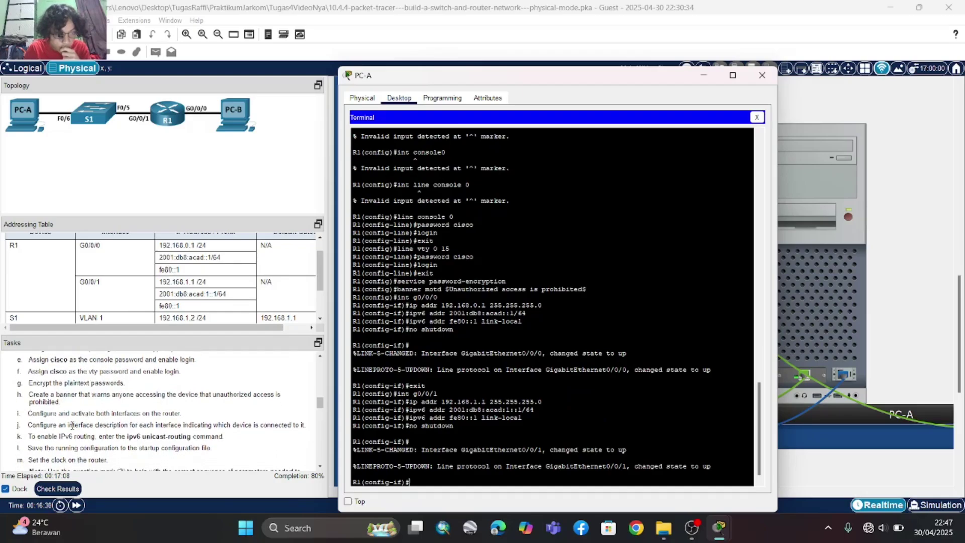
pyautogui.scroll(-3, 72, 426)
pyautogui.scroll(-1, 72, 426)
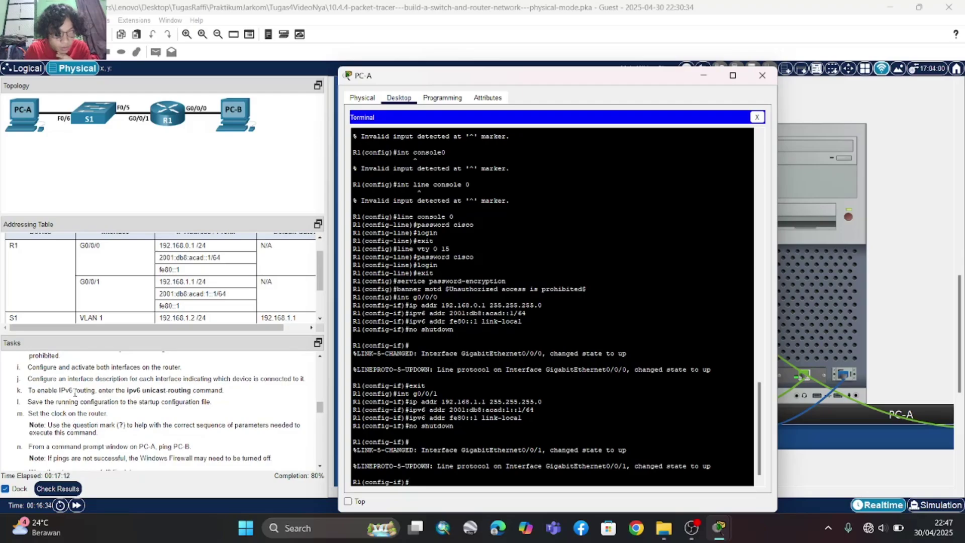
pyautogui.scroll(1, 74, 393)
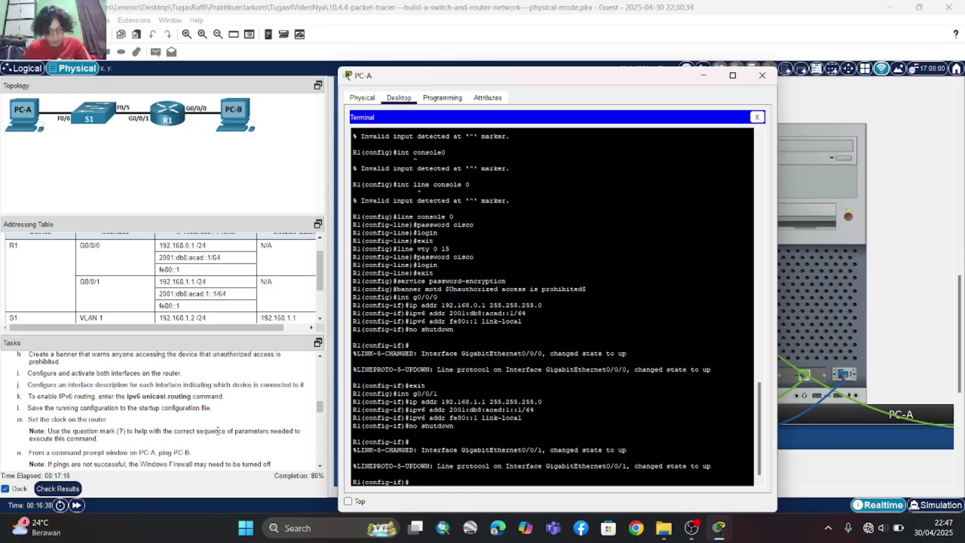
pyautogui.write('exit')
pyautogui.press('Return')
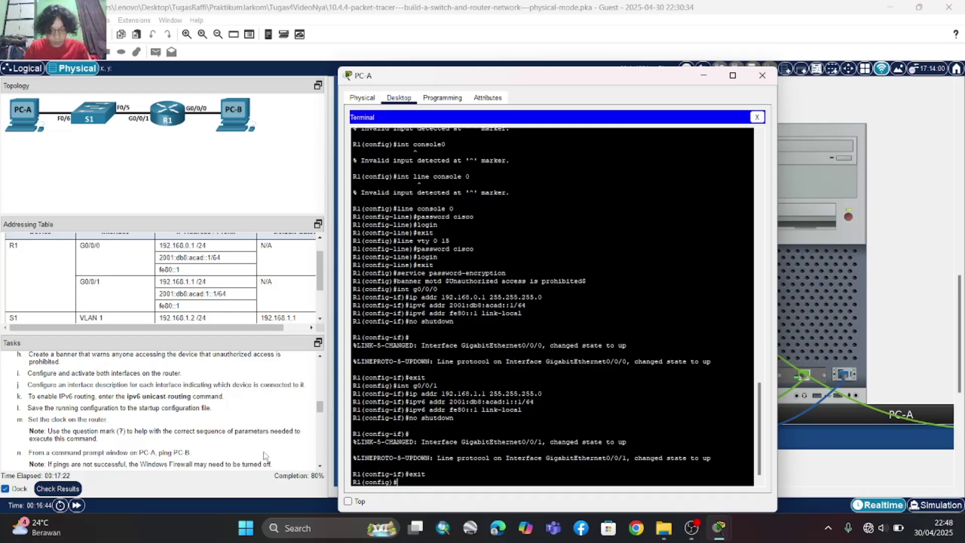
# - Give interface g0/0/0 the description 'Connected to Host PC-B'
pyautogui.write('int g0')
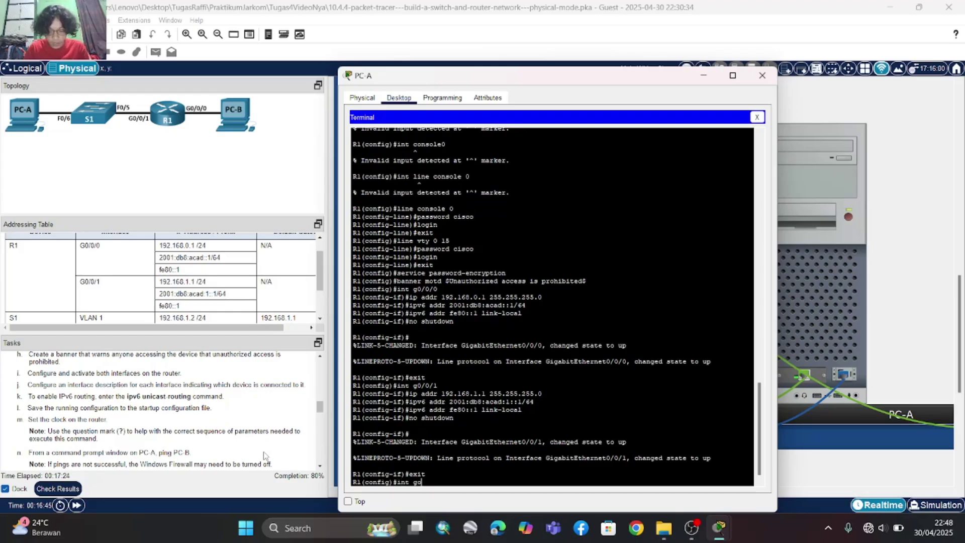
pyautogui.write('/0/0')
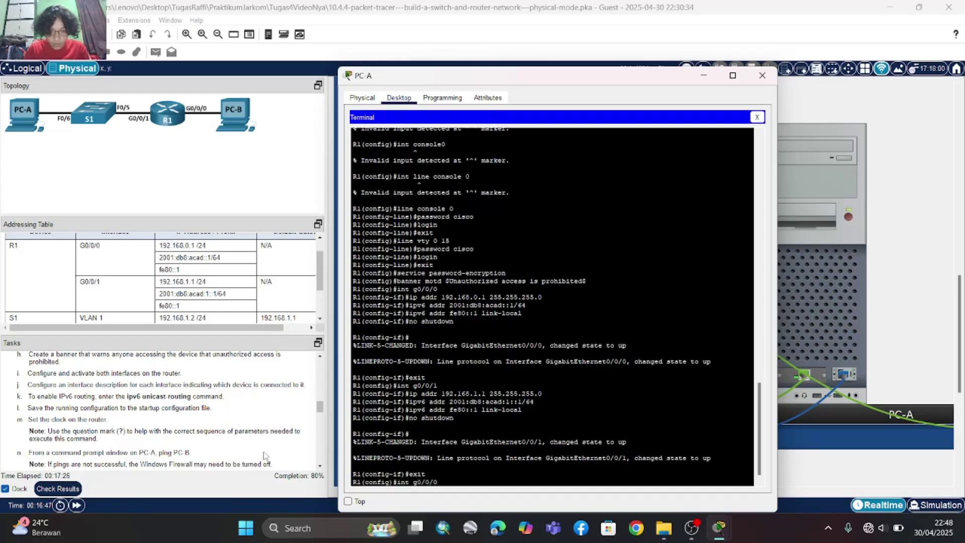
pyautogui.press('Return')
pyautogui.write('descrip')
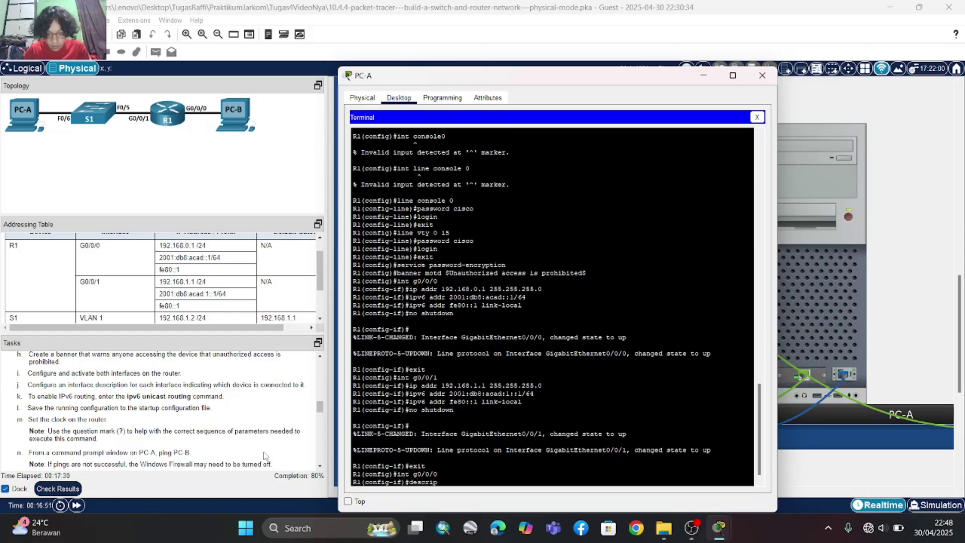
pyautogui.write('tion')
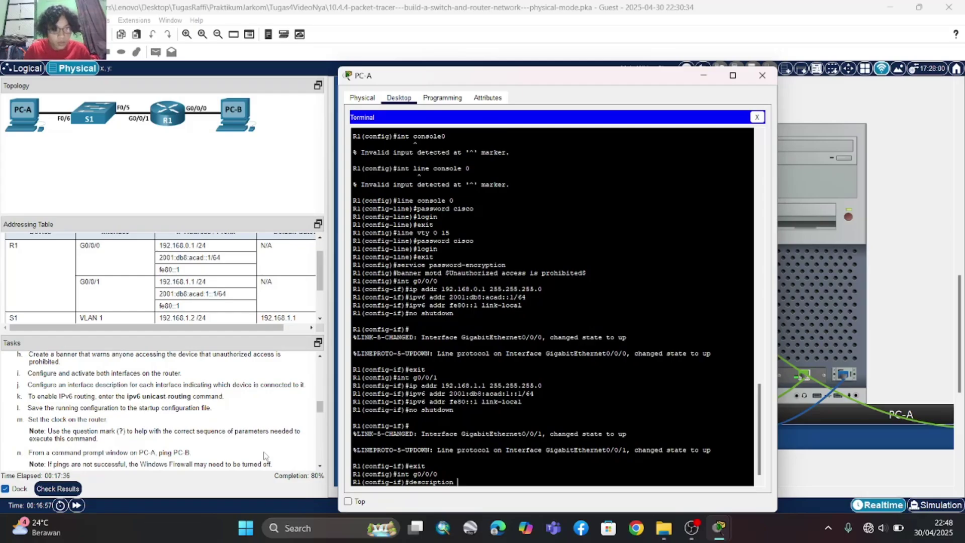
pyautogui.write(' Connect')
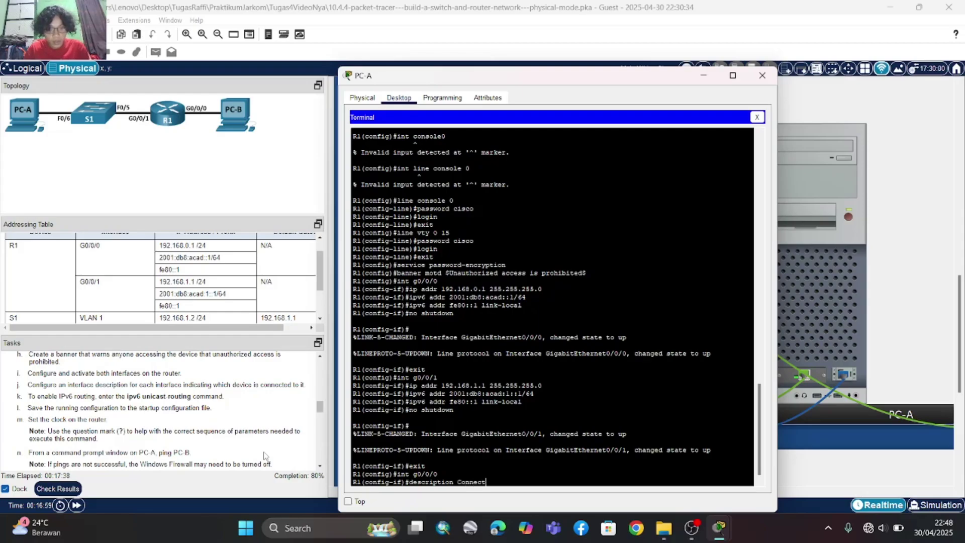
pyautogui.write('ed to R')
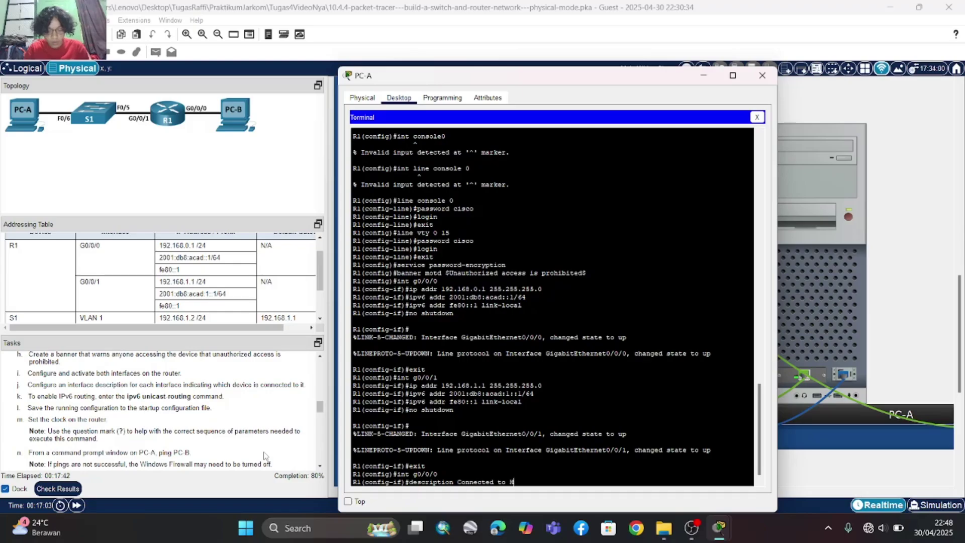
pyautogui.write('OST')
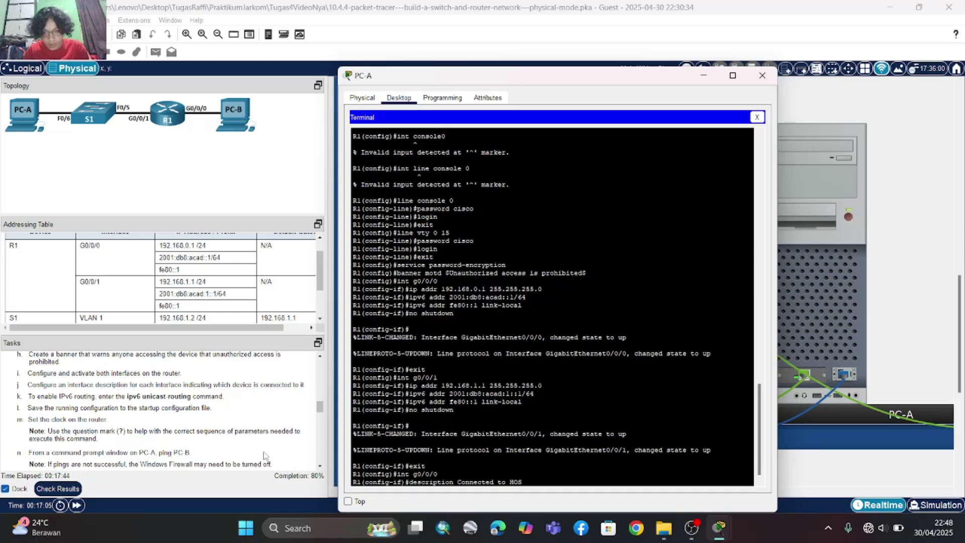
pyautogui.press('BackSpace')
pyautogui.press('BackSpace')
pyautogui.write('ost')
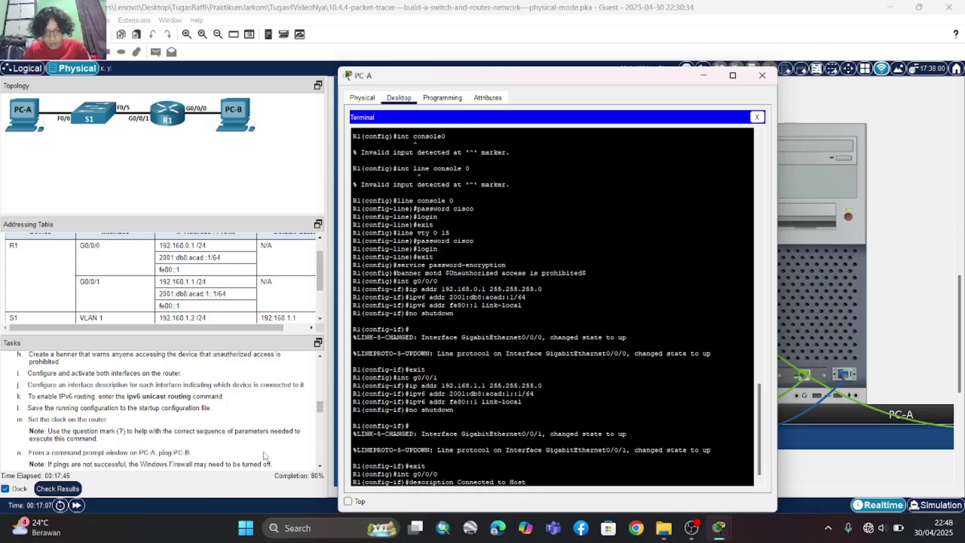
pyautogui.write(' PC')
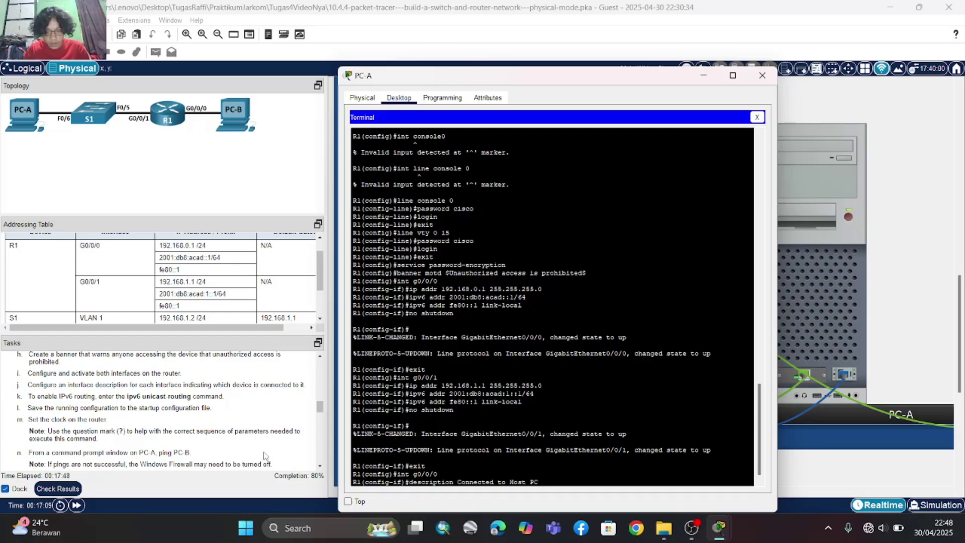
pyautogui.press('BackSpace')
pyautogui.press('BackSpace')
pyautogui.press('BackSpace')
pyautogui.press('BackSpace')
pyautogui.press('BackSpace')
pyautogui.press('BackSpace')
pyautogui.press('BackSpace')
pyautogui.press('BackSpace')
pyautogui.press('BackSpace')
pyautogui.press('BackSpace')
pyautogui.press('BackSpace')
pyautogui.press('BackSpace')
pyautogui.press('BackSpace')
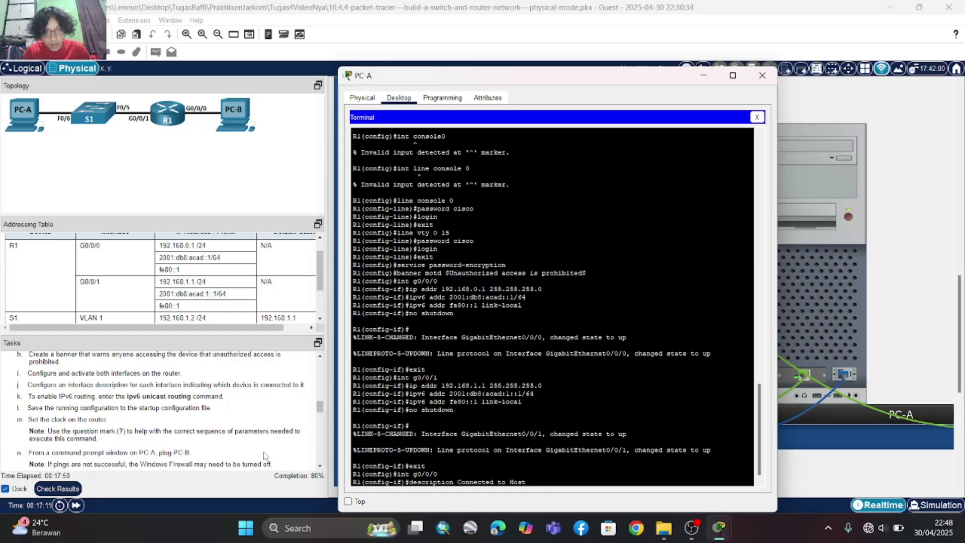
pyautogui.press('BackSpace')
pyautogui.press('BackSpace')
pyautogui.press('BackSpace')
pyautogui.press('BackSpace')
pyautogui.press('BackSpace')
pyautogui.press('BackSpace')
pyautogui.press('BackSpace')
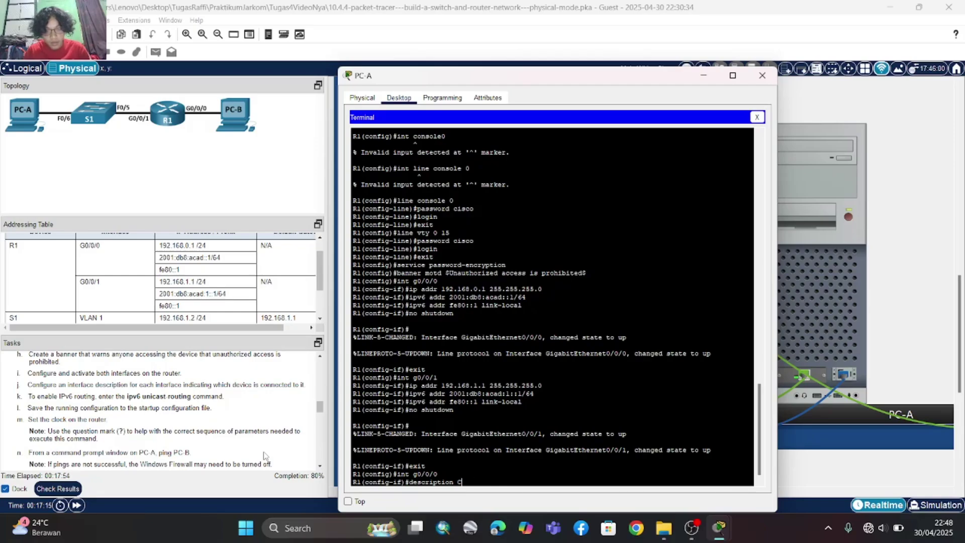
pyautogui.press('BackSpace')
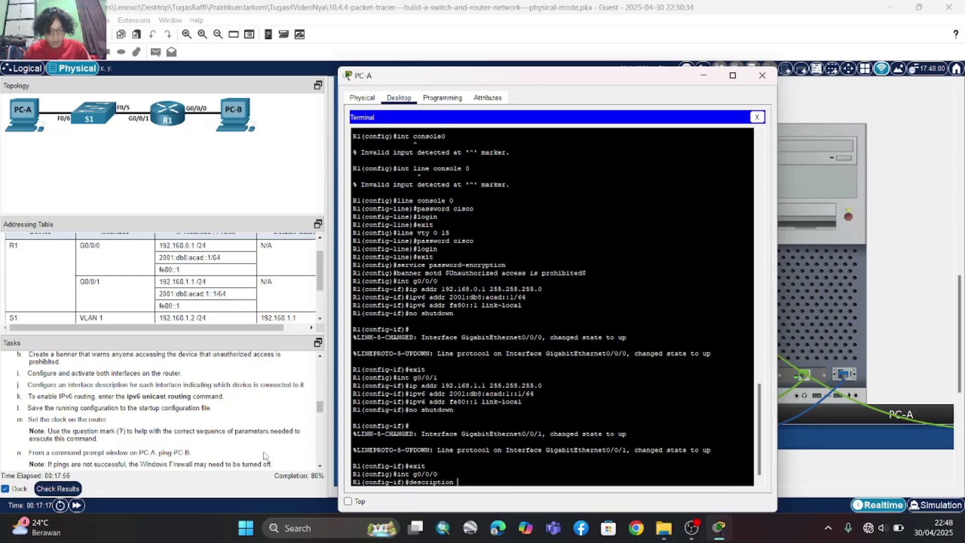
pyautogui.write('Co')
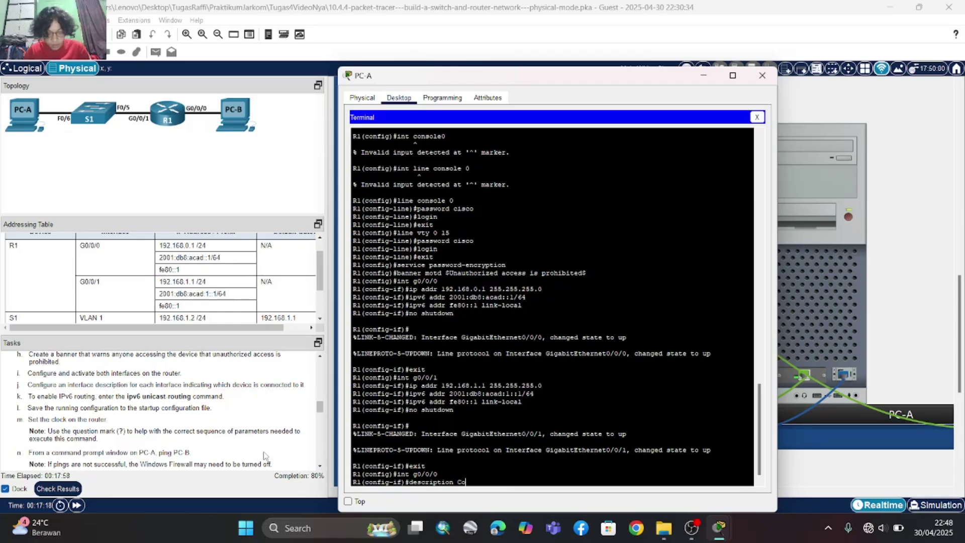
pyautogui.write('nnected')
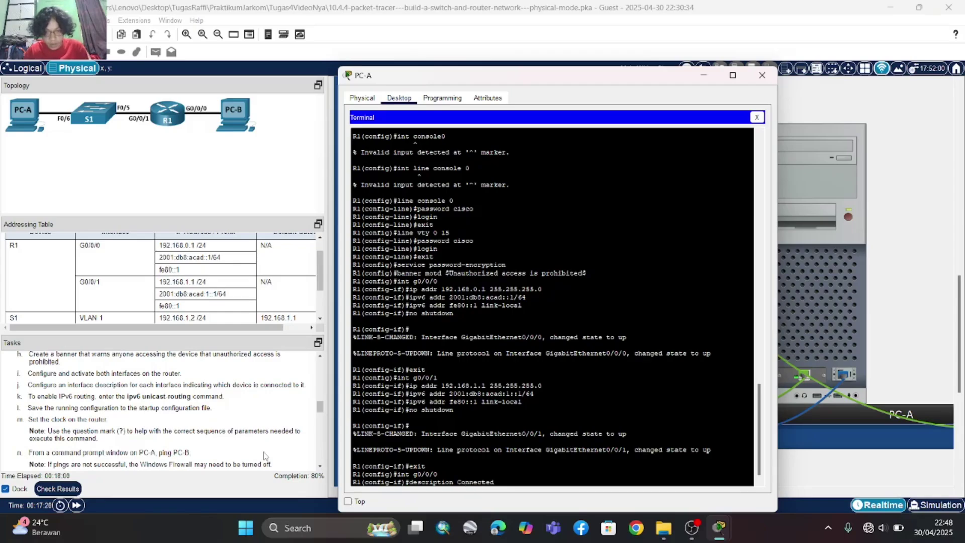
pyautogui.write(' to Hos')
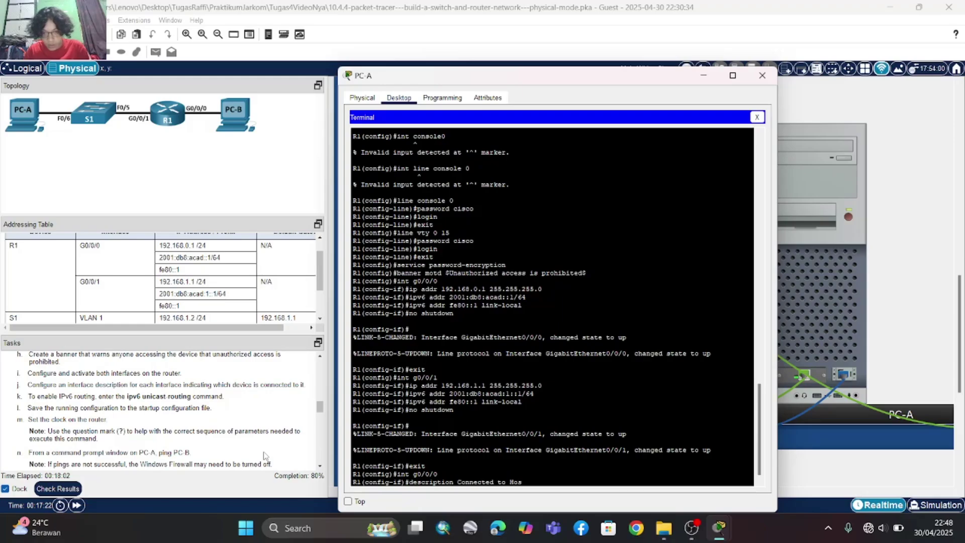
pyautogui.write('t P')
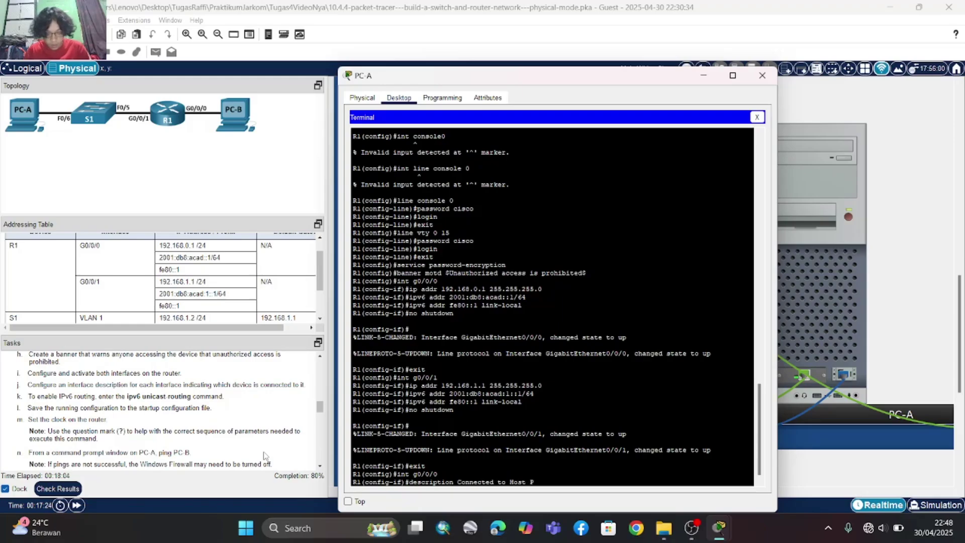
pyautogui.write('CB')
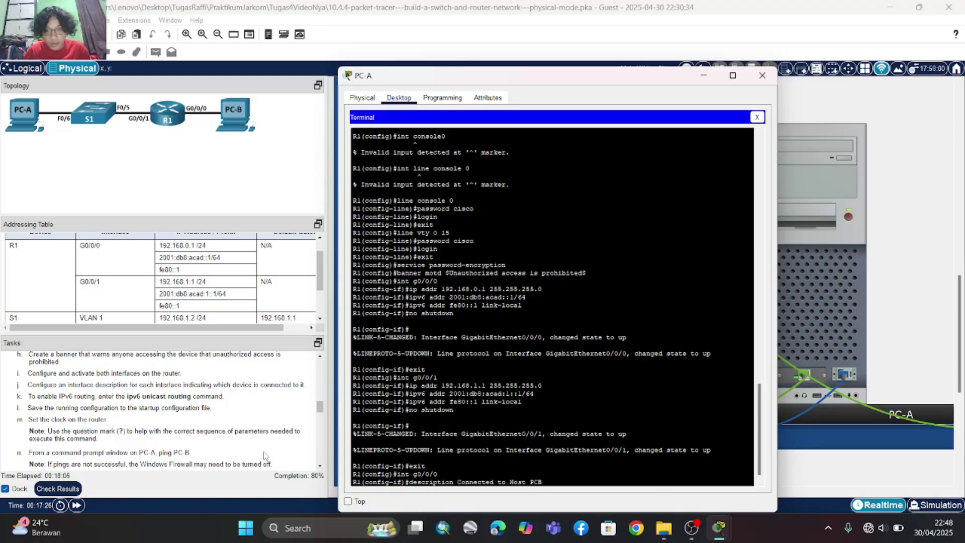
pyautogui.press('BackSpace')
pyautogui.write('-B')
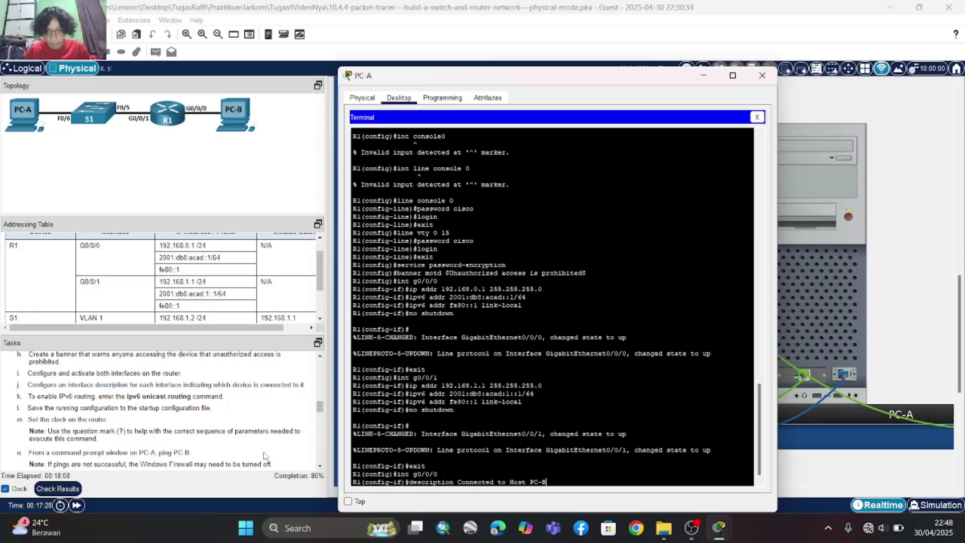
pyautogui.press('Return')
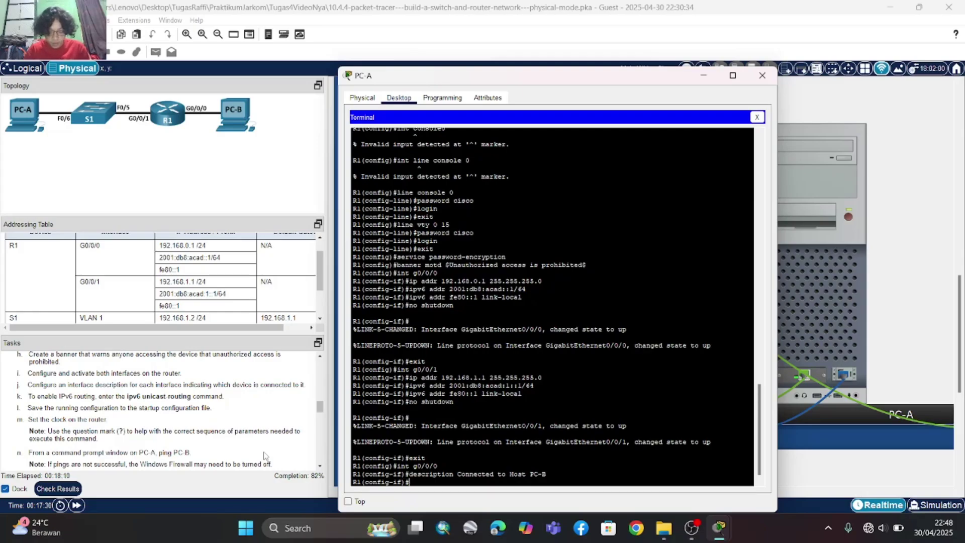
# - Retry the mistyped 'int g0/0/1' command and start correcting the recalled interface name
pyautogui.write('int go')
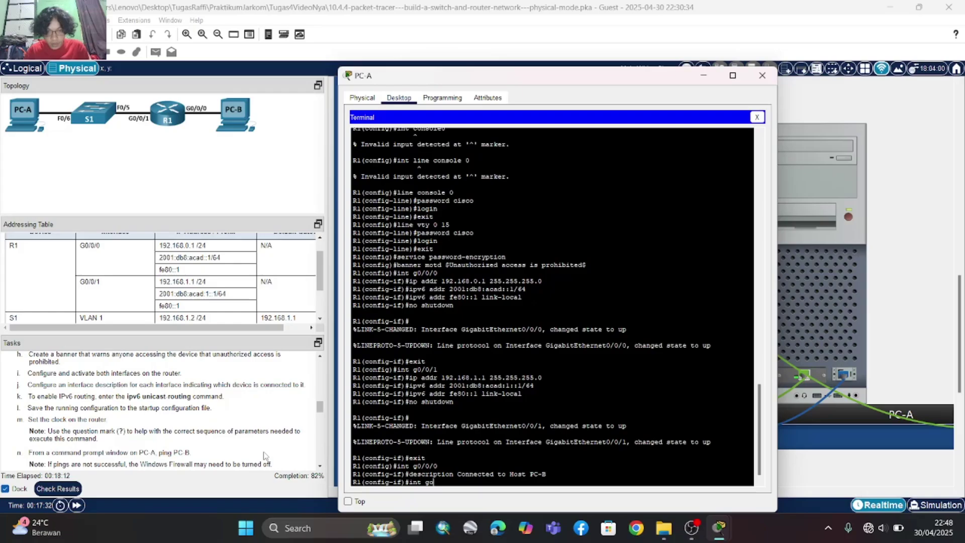
pyautogui.press('BackSpace')
pyautogui.press('BackSpace')
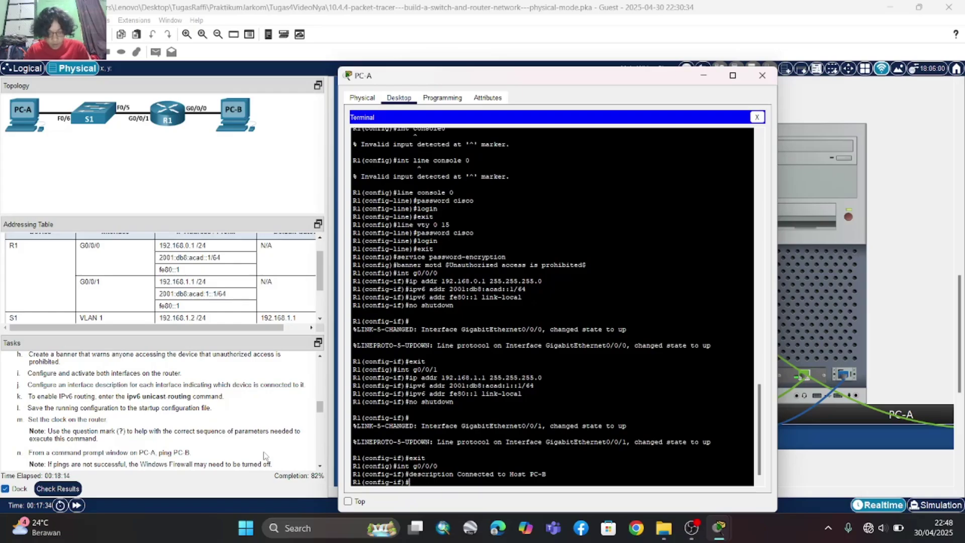
pyautogui.write('g')
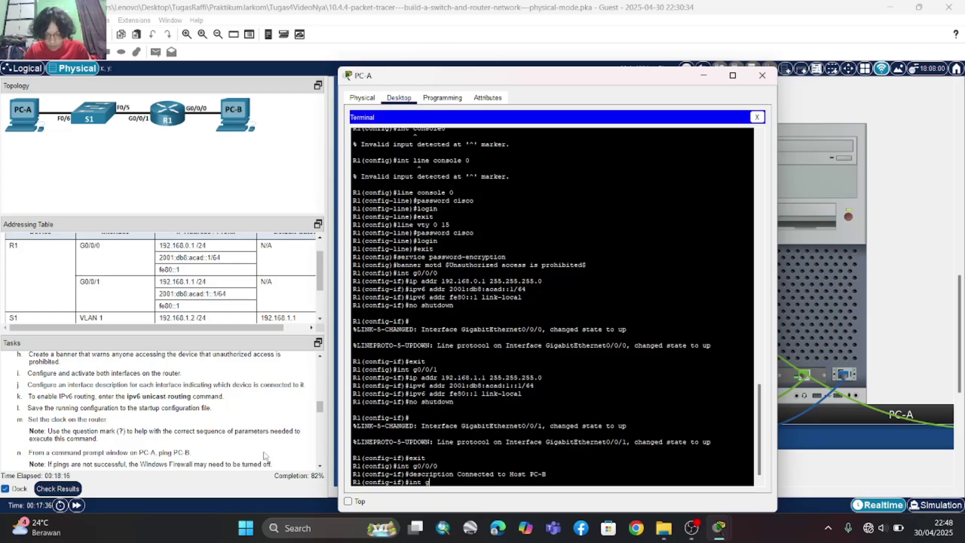
pyautogui.write('/0/0/')
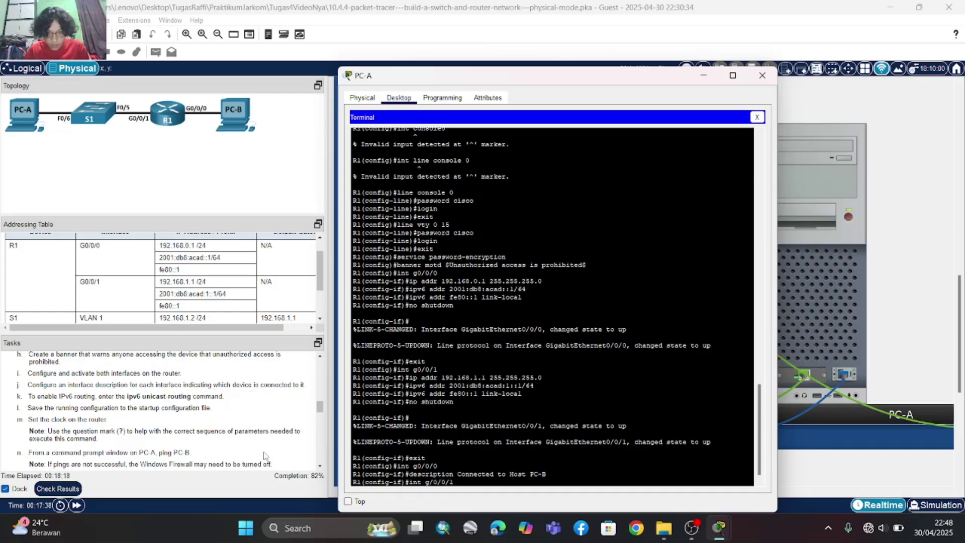
pyautogui.write('1')
pyautogui.press('Return')
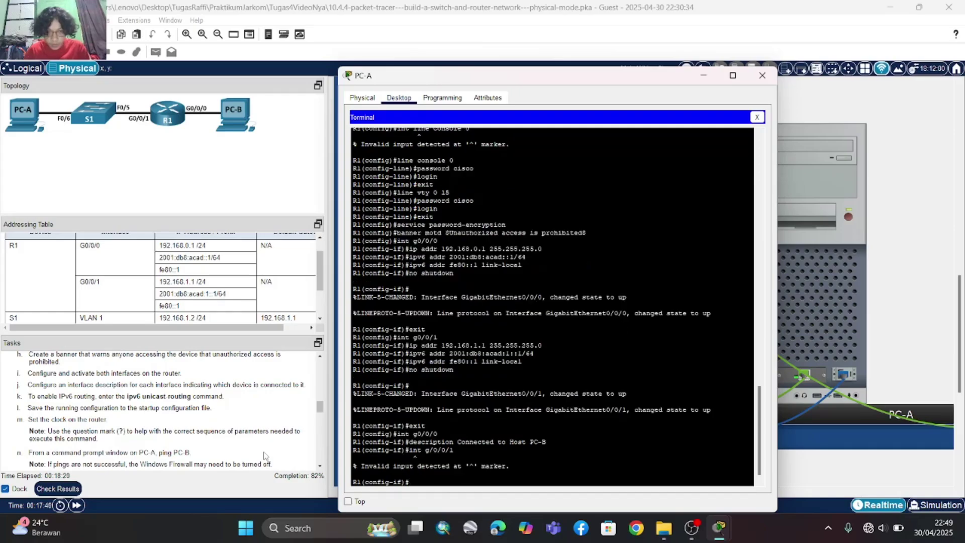
pyautogui.write('e')
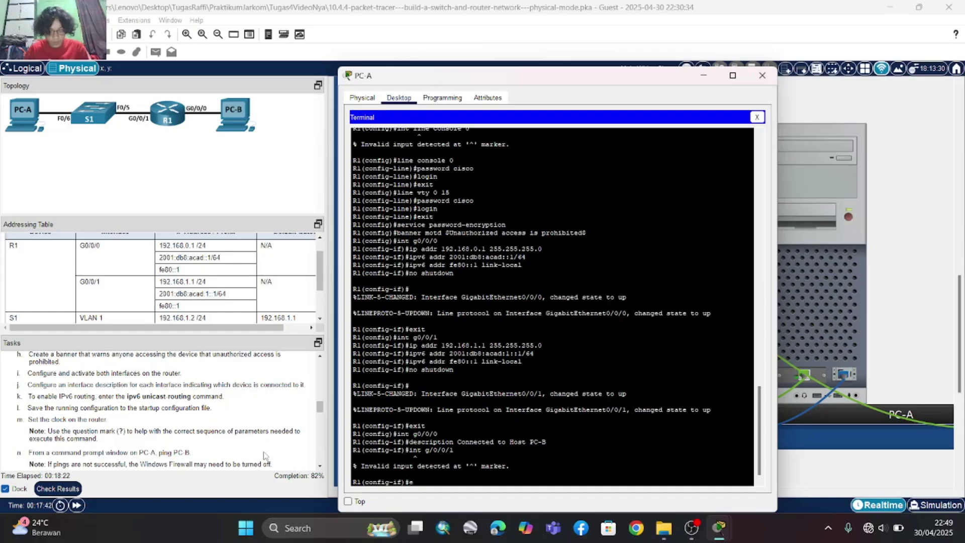
pyautogui.write('xit')
pyautogui.press('Return')
pyautogui.write('exit')
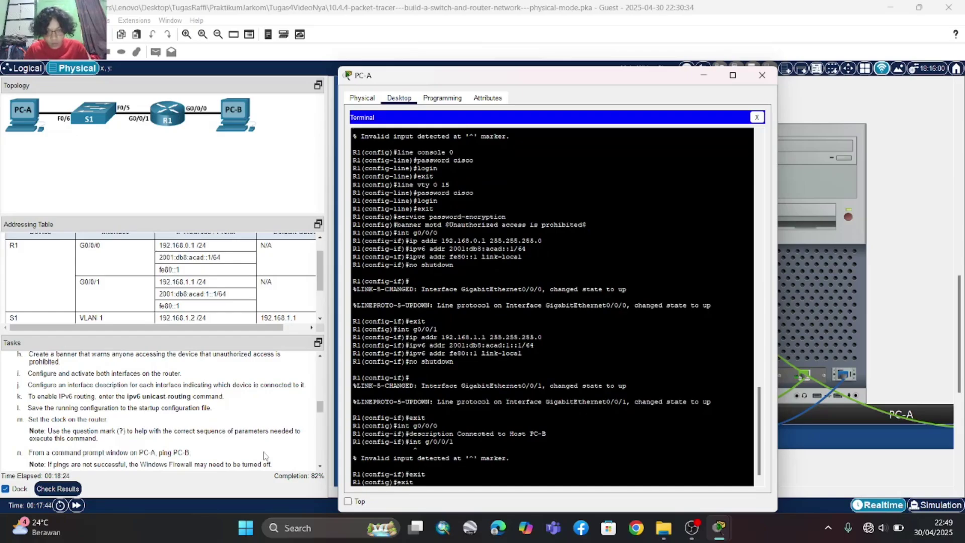
pyautogui.press('Up')
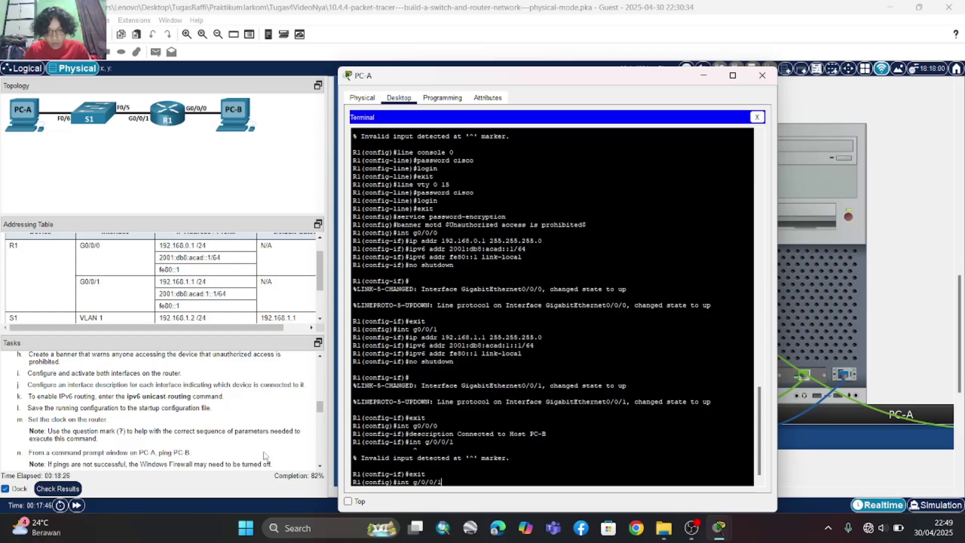
pyautogui.press('BackSpace')
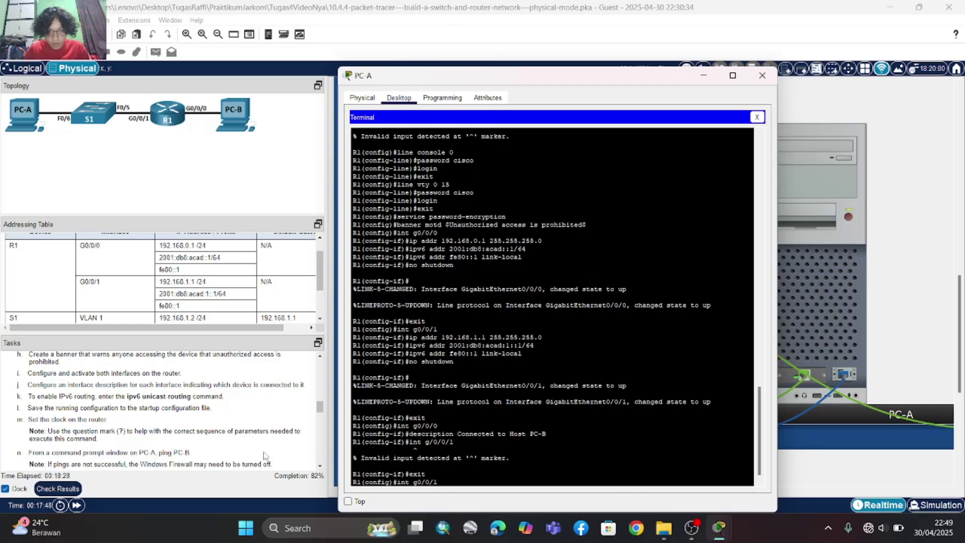
# - Under int g0/0/1, set description 'Connected to F0/5 on S1', then exit to global configuration
pyautogui.press('Return')
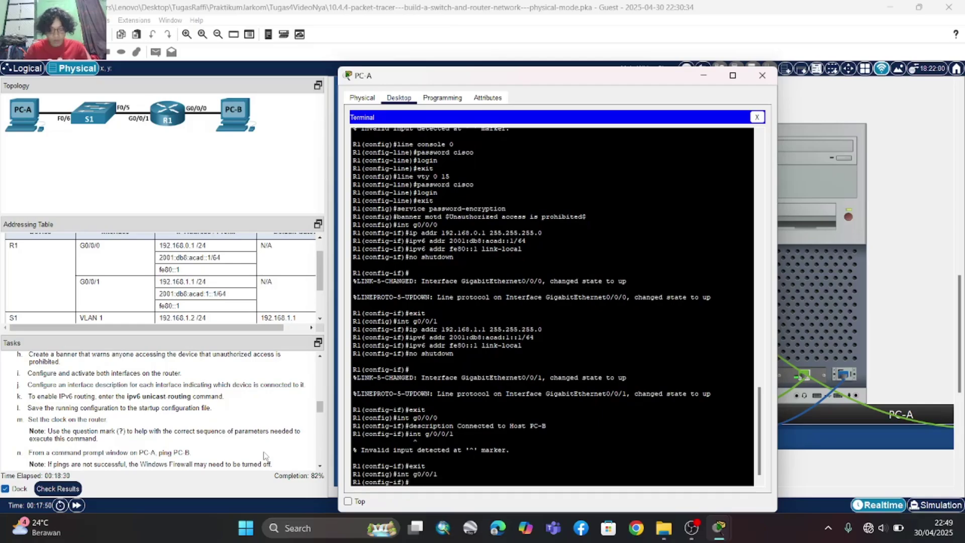
pyautogui.write('d')
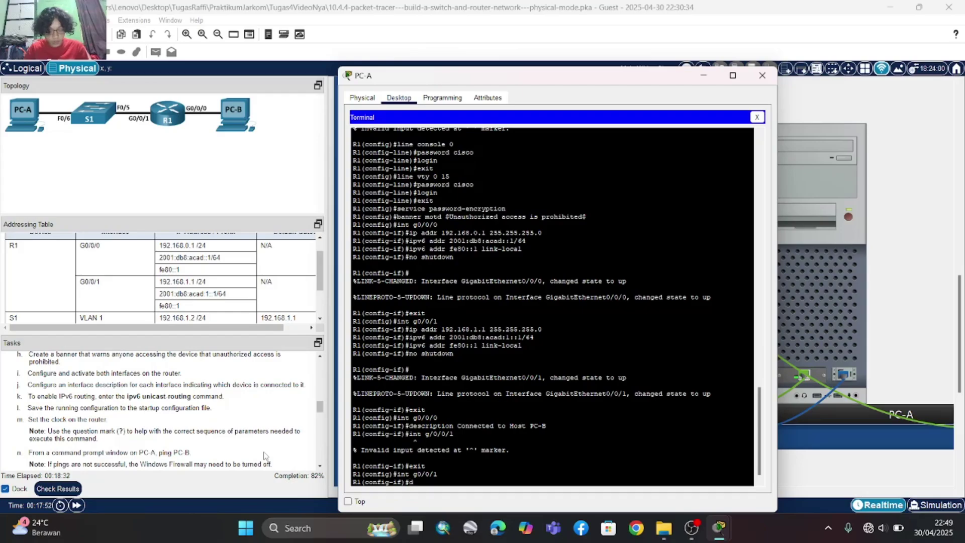
pyautogui.write('escription')
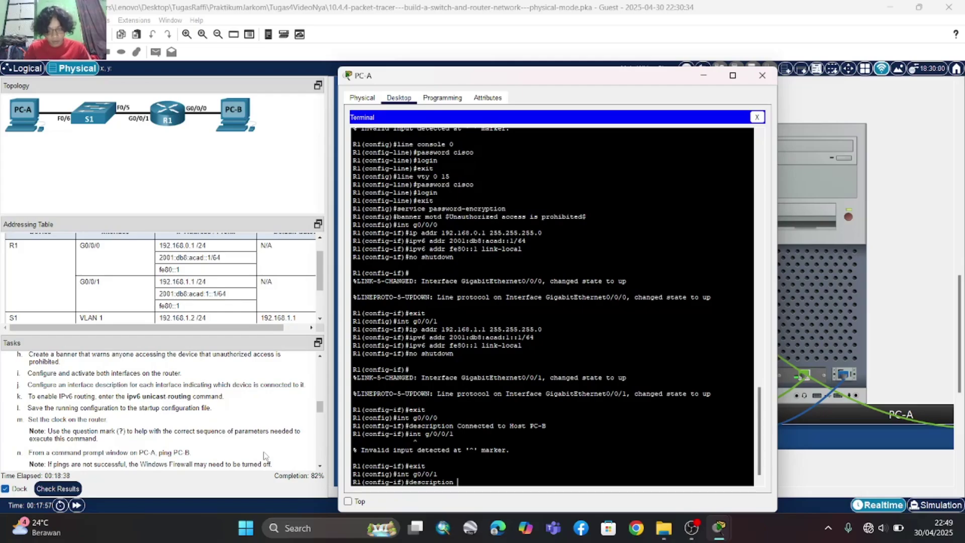
pyautogui.write('connecte')
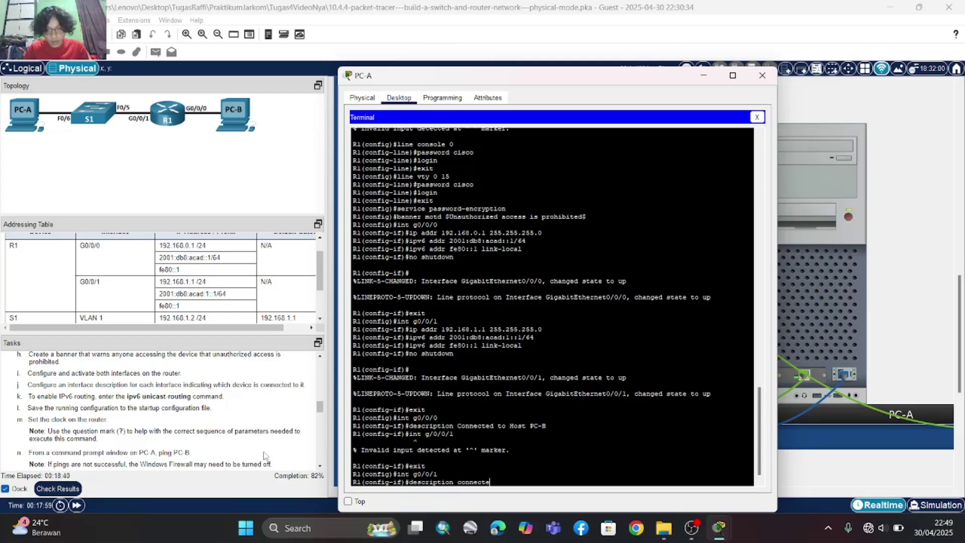
pyautogui.press('BackSpace')
pyautogui.press('BackSpace')
pyautogui.press('BackSpace')
pyautogui.press('BackSpace')
pyautogui.press('BackSpace')
pyautogui.press('BackSpace')
pyautogui.press('BackSpace')
pyautogui.press('BackSpace')
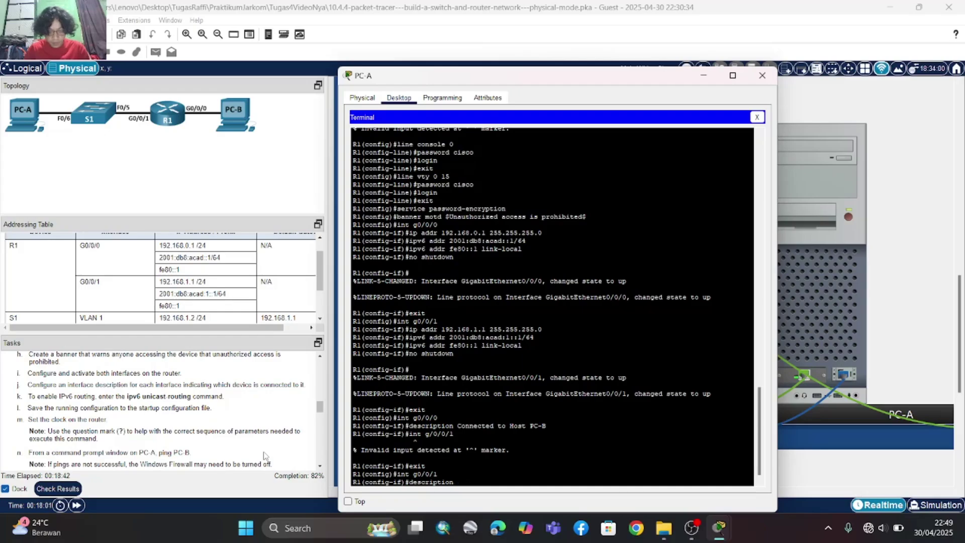
pyautogui.write('Connected to')
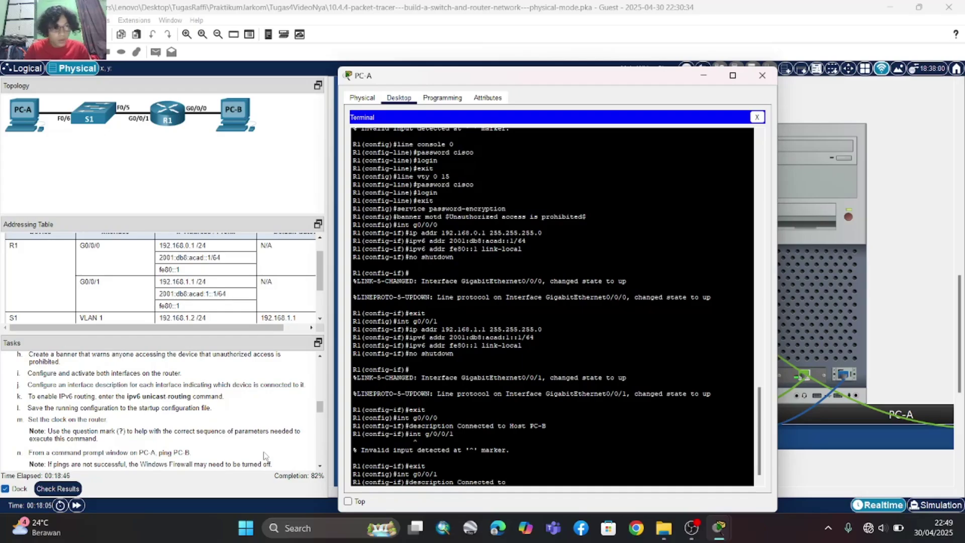
pyautogui.write(' F')
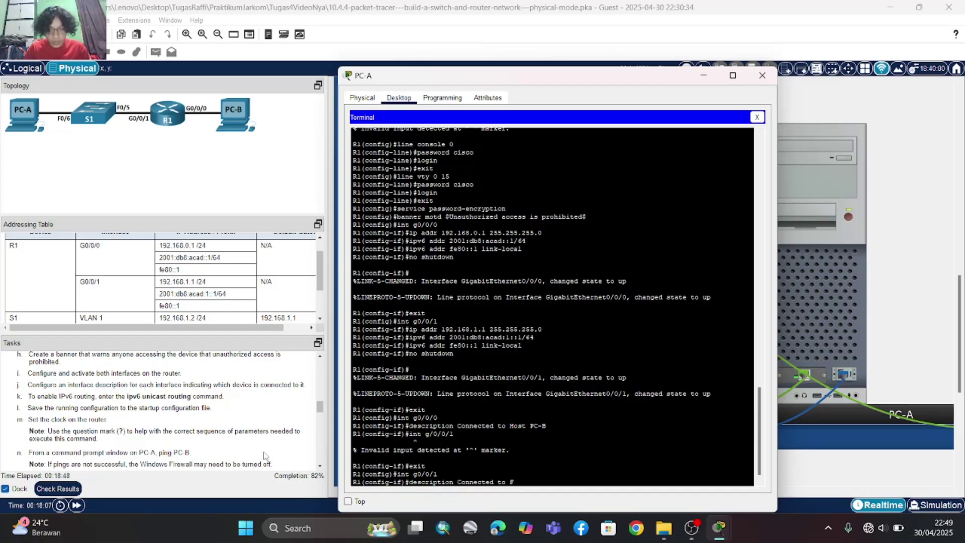
pyautogui.write('0')
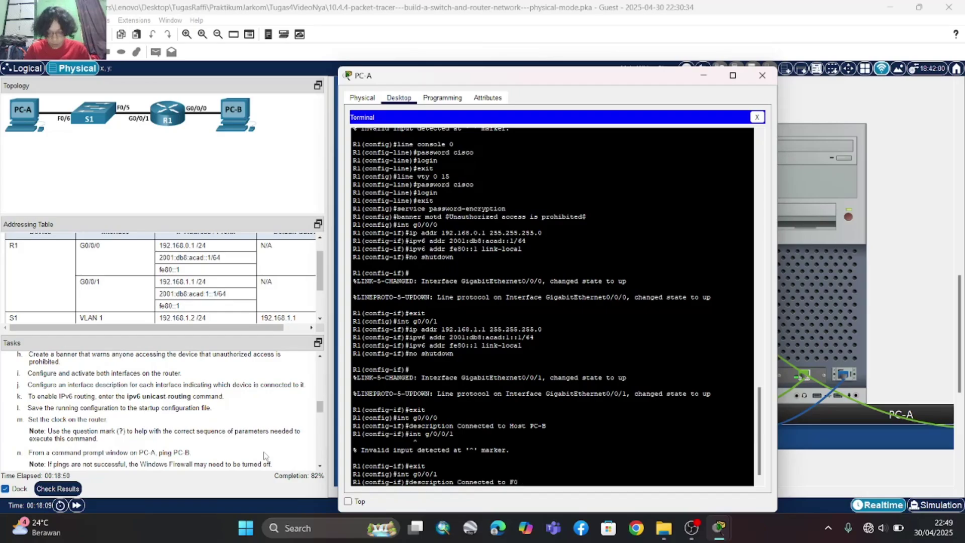
pyautogui.write('/5 on')
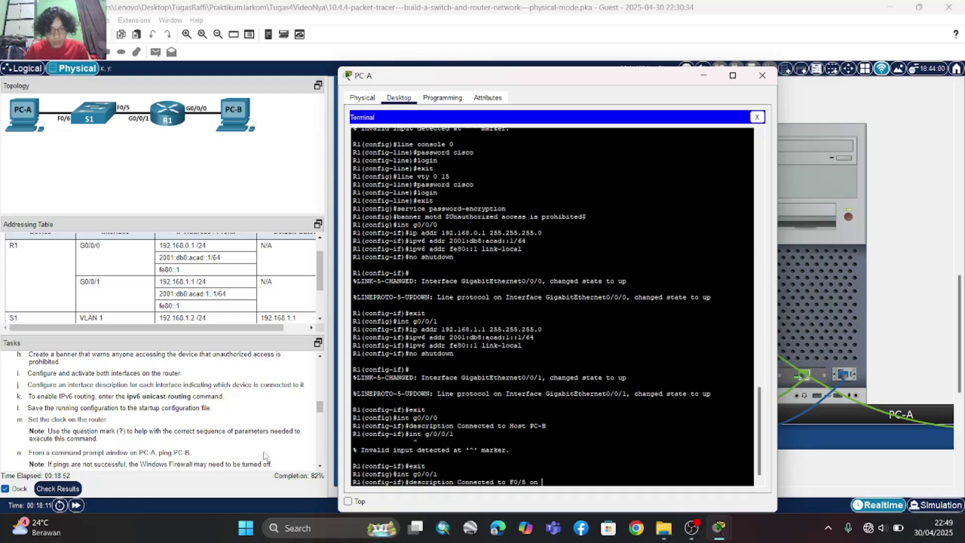
pyautogui.write(' S')
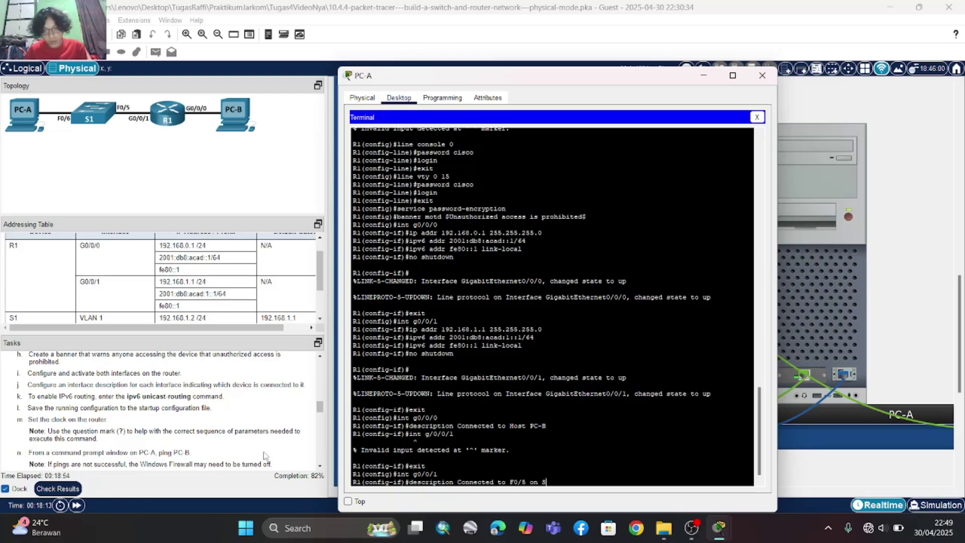
pyautogui.write('1')
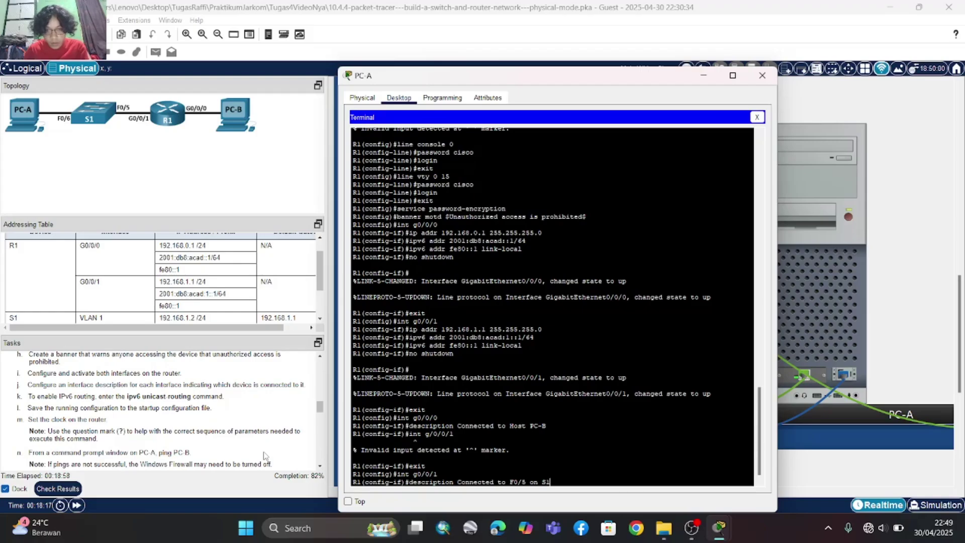
pyautogui.press('Return')
pyautogui.write('e')
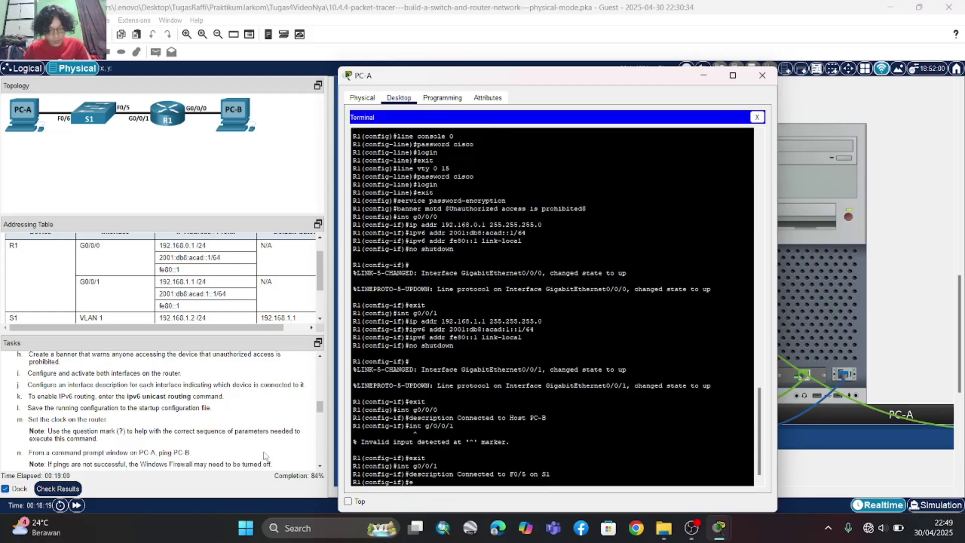
pyautogui.write('xit')
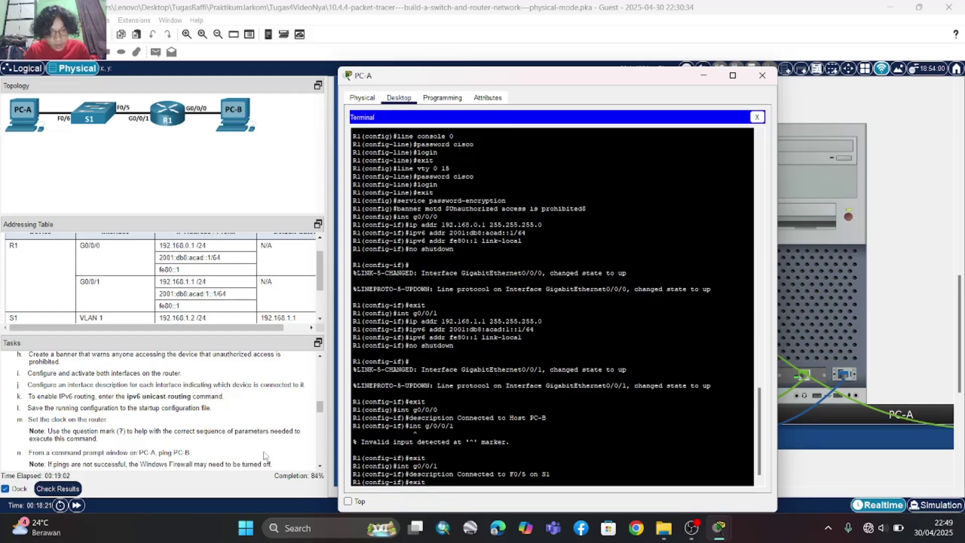
pyautogui.press('Return')
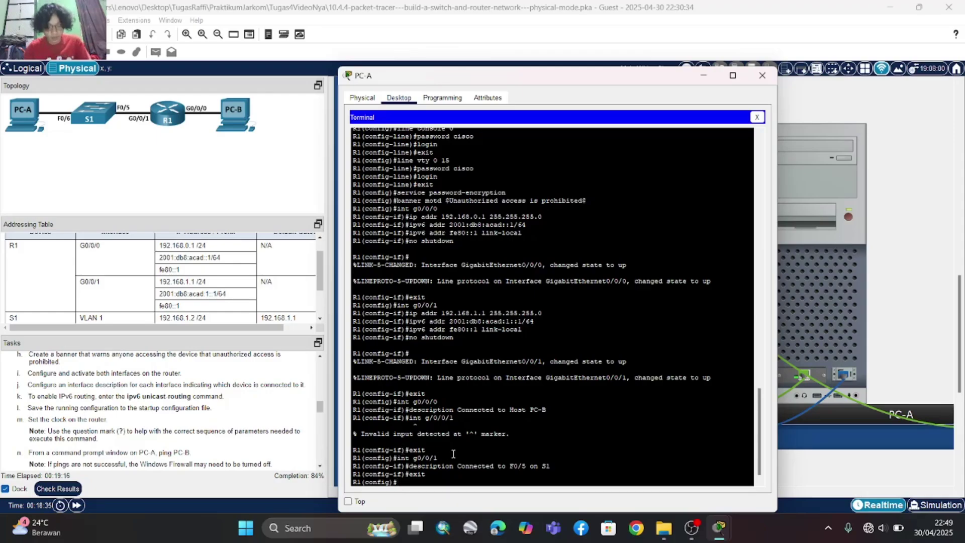
# - Enable 'ipv6 unicast-routing' on R1 and exit to the privileged EXEC prompt
pyautogui.write('ipv6')
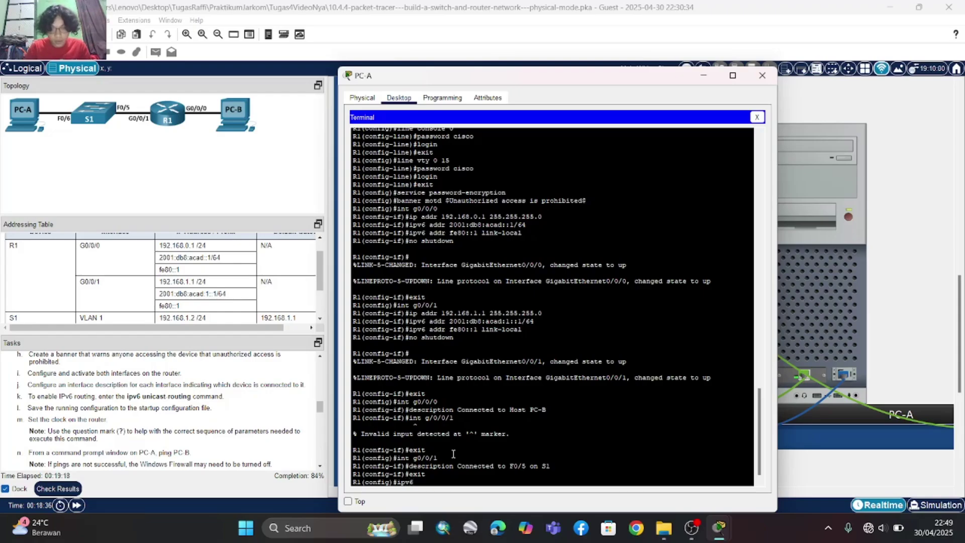
pyautogui.write(' unicast')
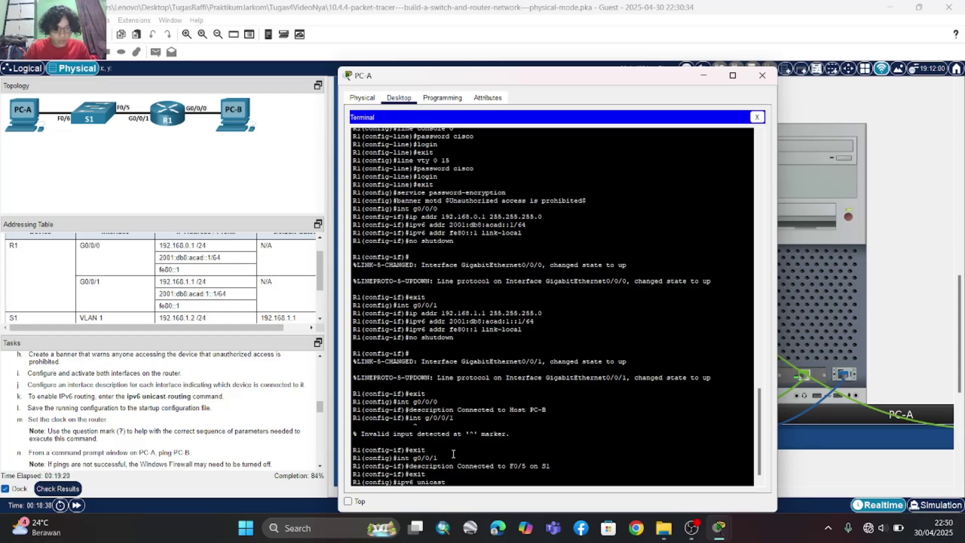
pyautogui.write('-routing')
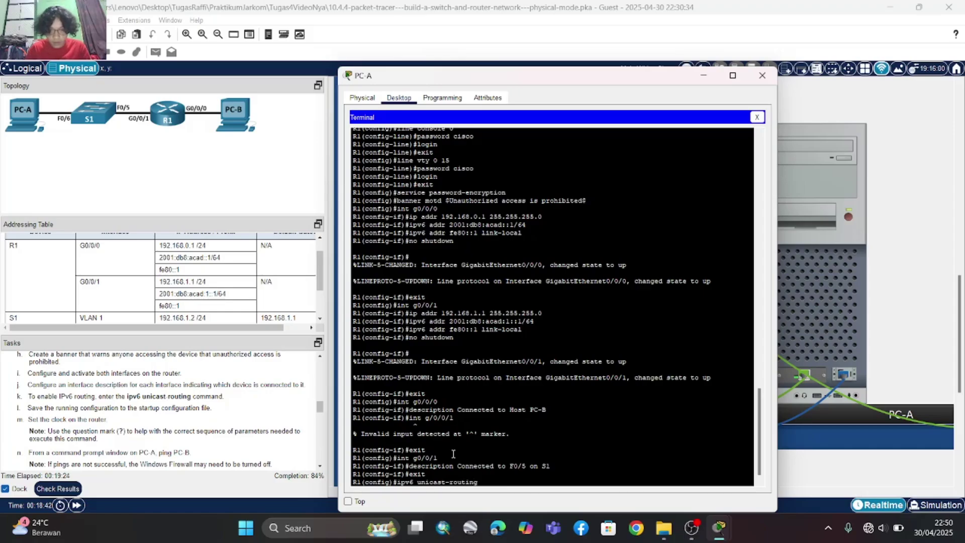
pyautogui.press('Return')
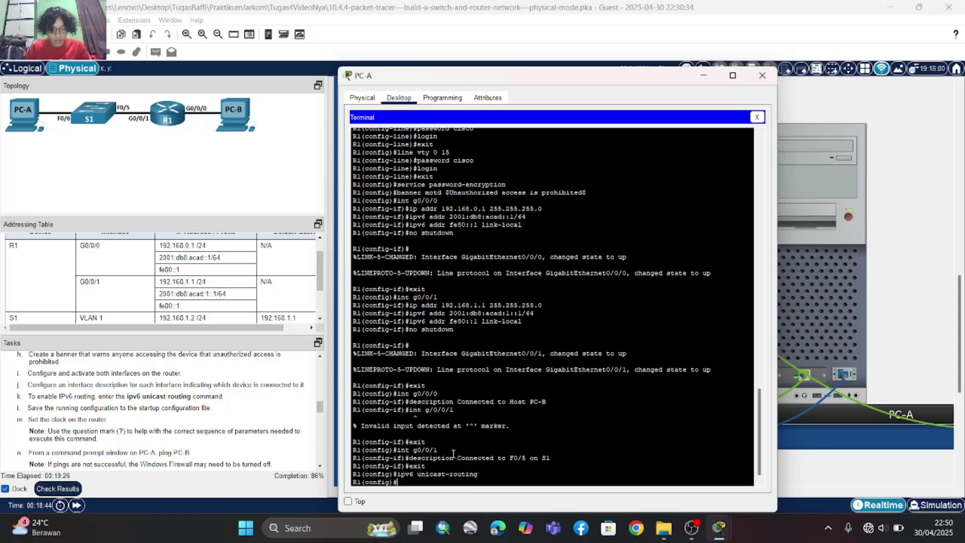
pyautogui.write('exit')
pyautogui.press('Return')
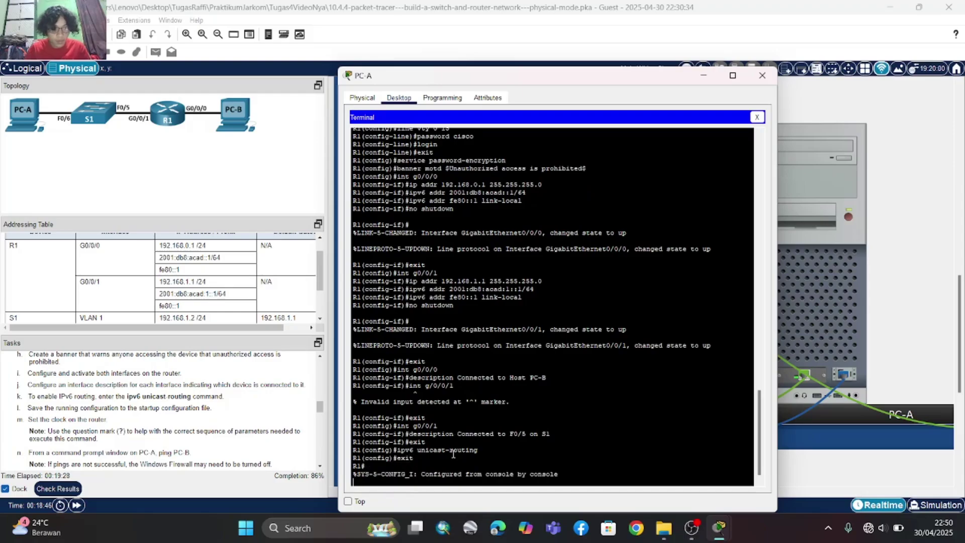
pyautogui.press('Return')
# - Run 'copy running-config startup-config' on R1 and check that the build reports [OK]
pyautogui.write('copy')
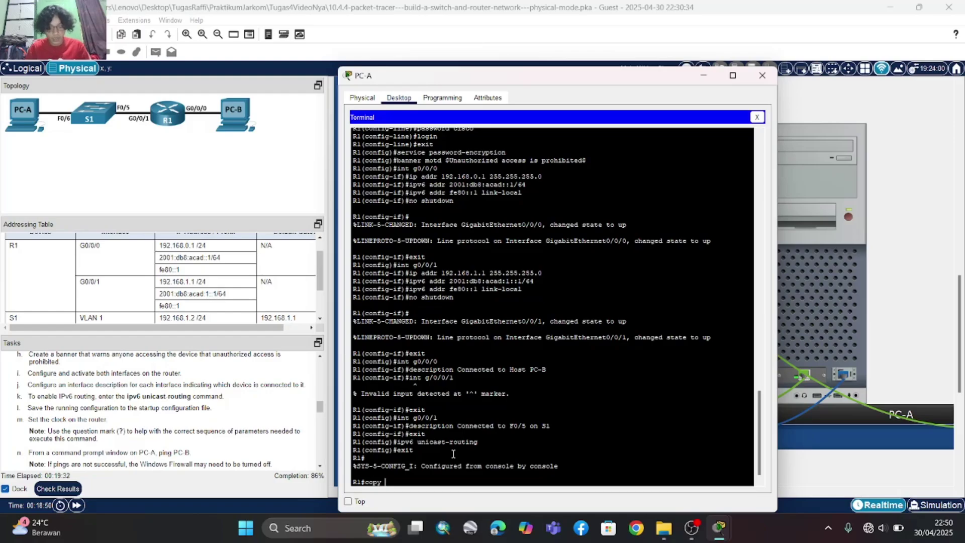
pyautogui.write(' runni')
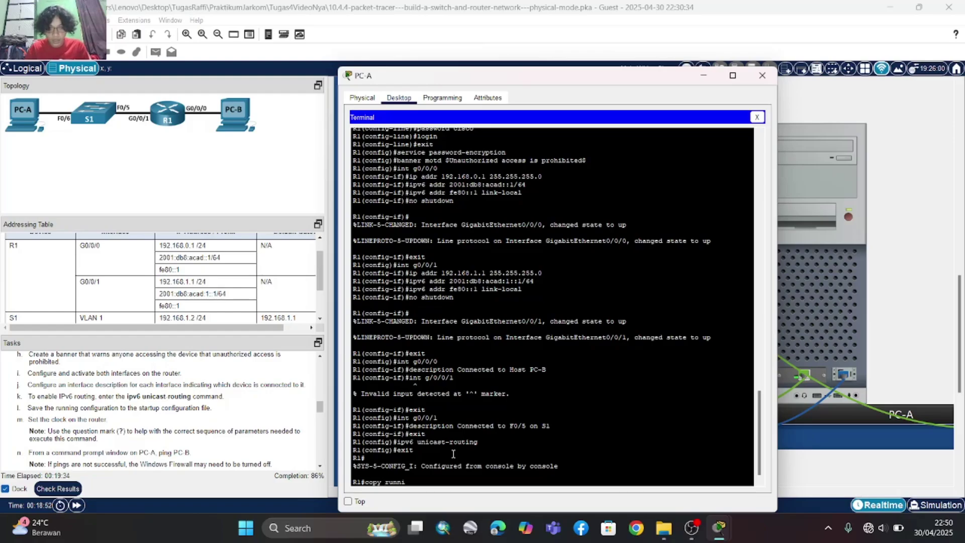
pyautogui.write('ng')
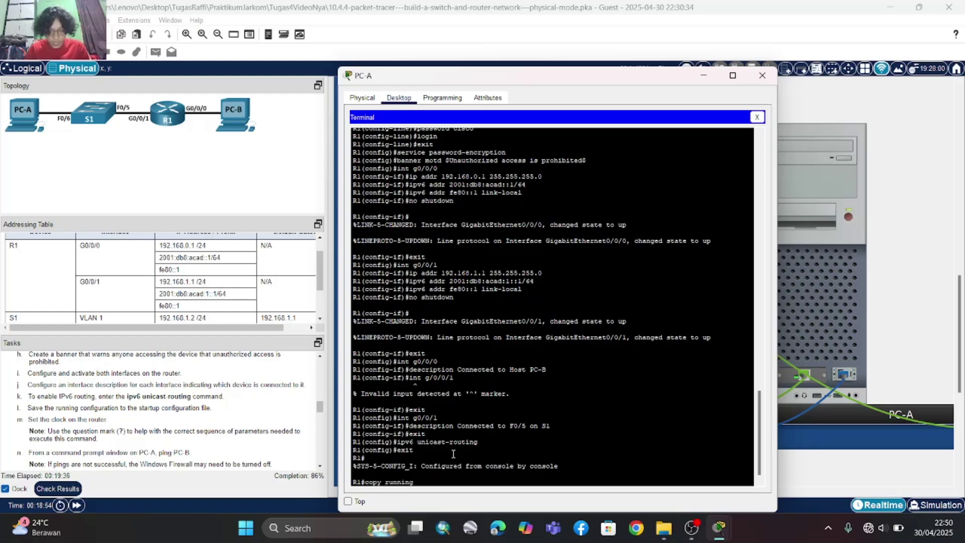
pyautogui.write('-')
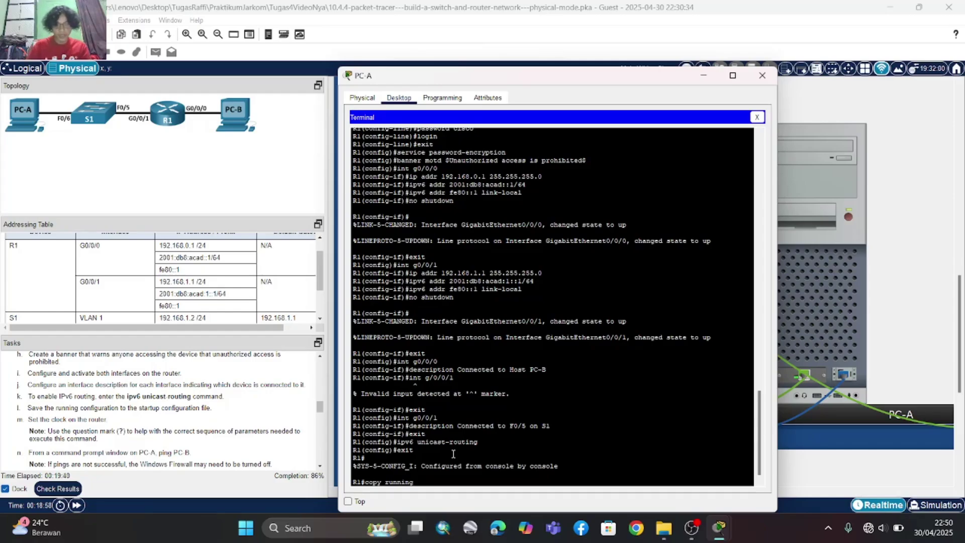
pyautogui.write('-')
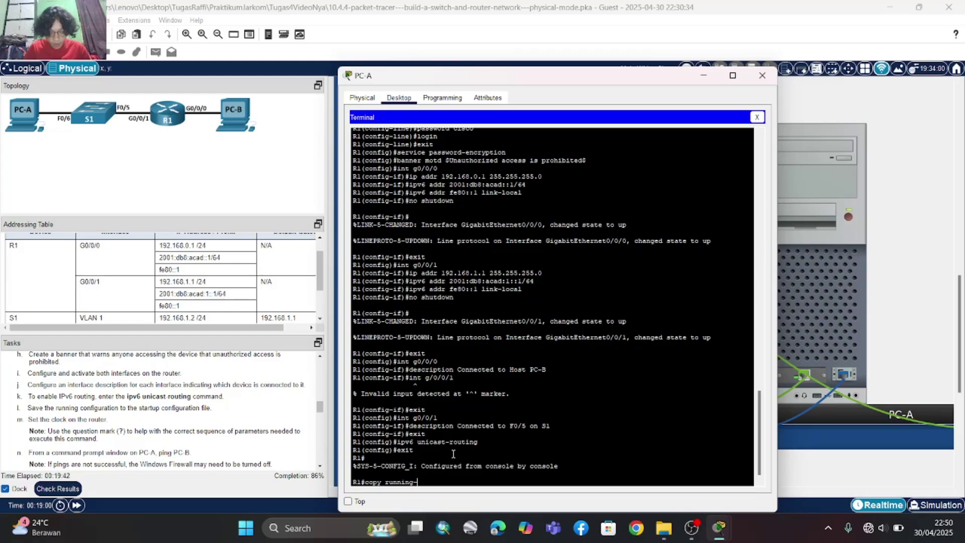
pyautogui.write('config startup')
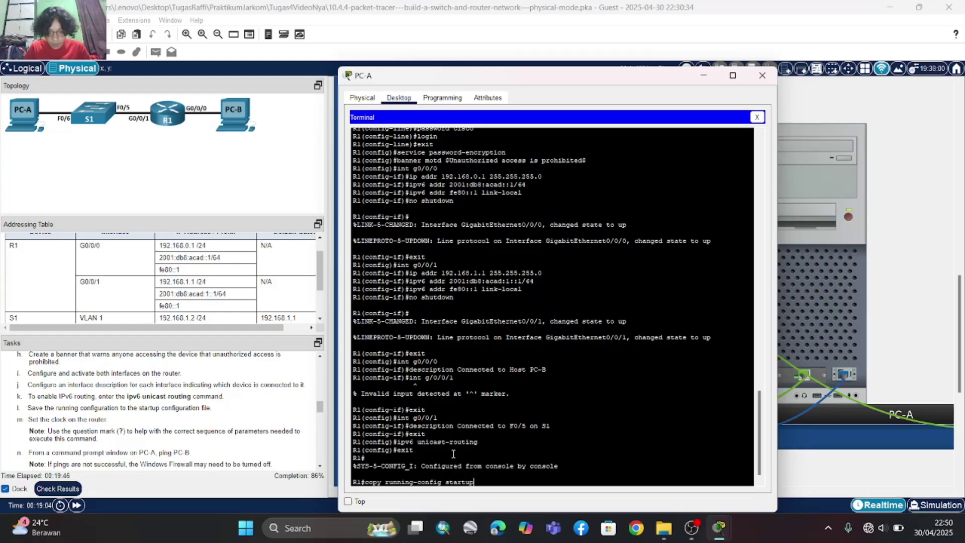
pyautogui.write('-config')
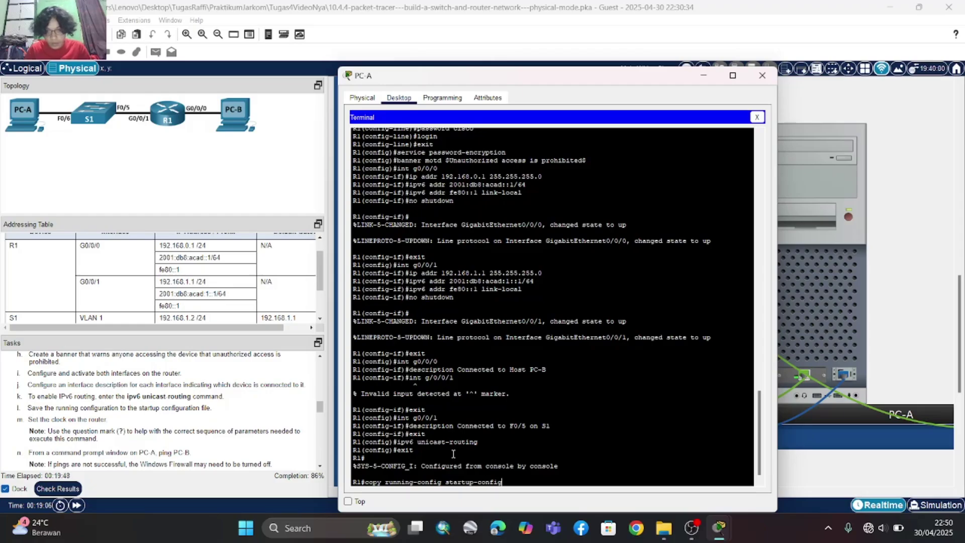
pyautogui.press('Return')
pyautogui.press('Return')
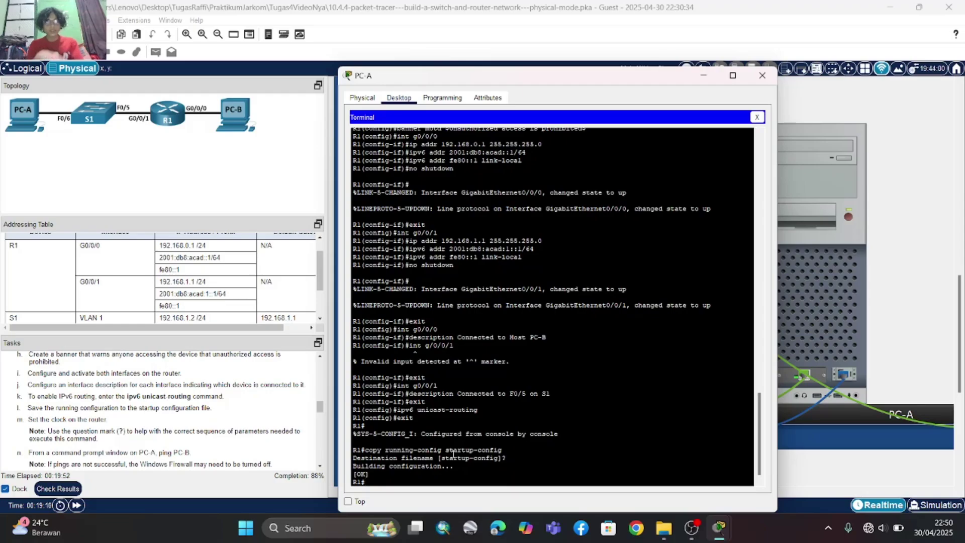
pyautogui.scroll(-1, 194, 451)
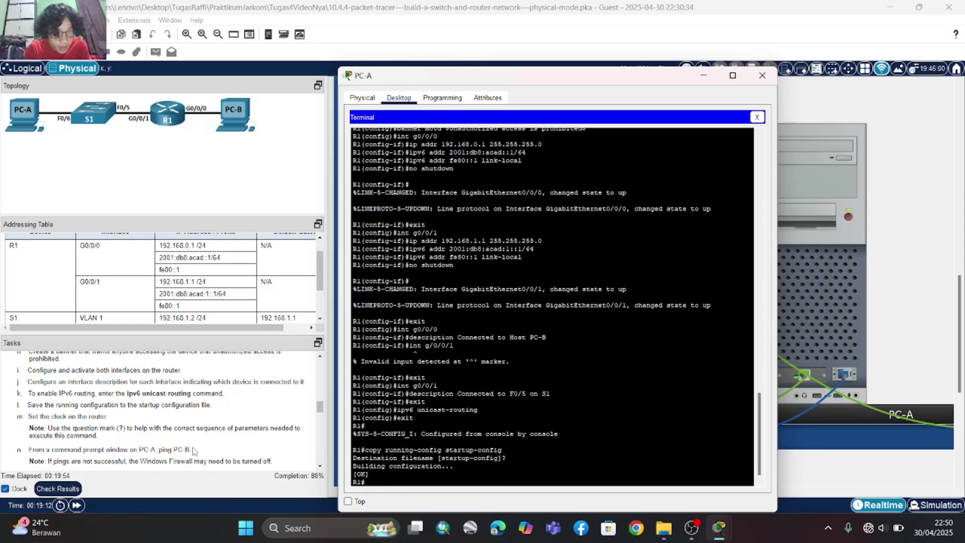
pyautogui.scroll(-1, 194, 451)
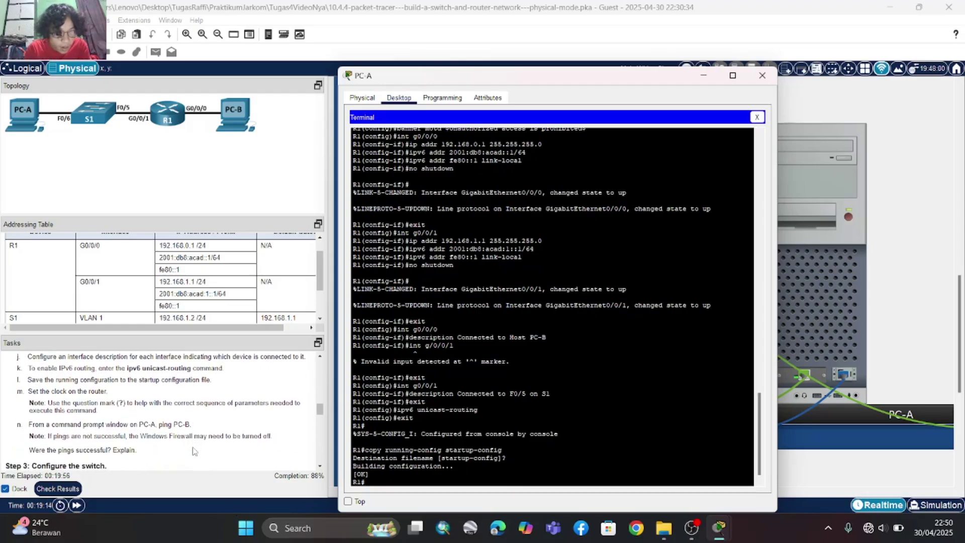
pyautogui.scroll(1, 194, 451)
pyautogui.scroll(-1, 195, 451)
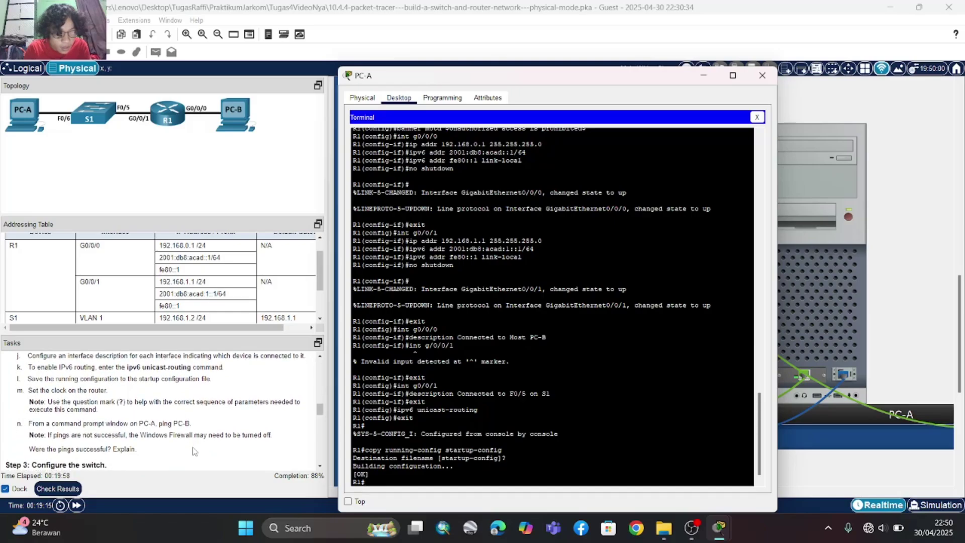
pyautogui.scroll(-1, 195, 451)
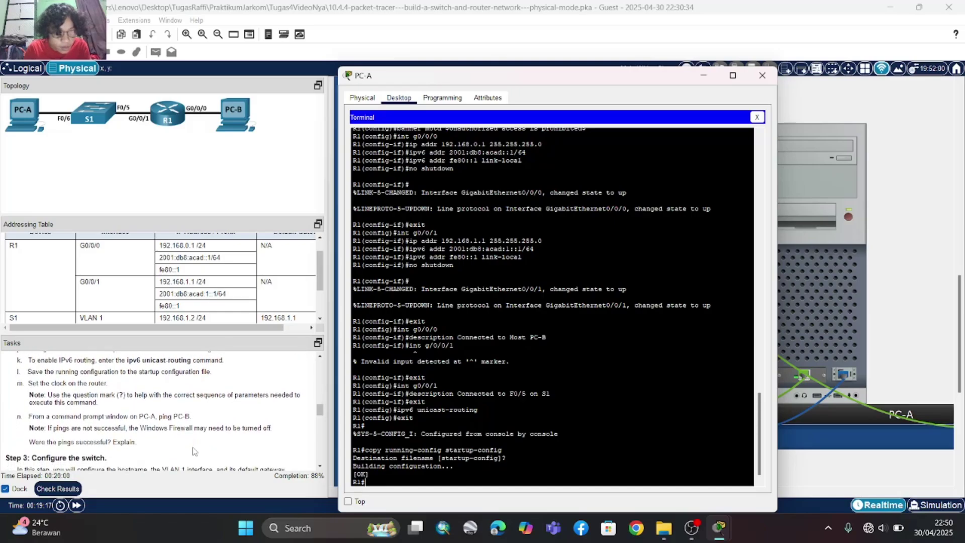
pyautogui.scroll(-1, 194, 451)
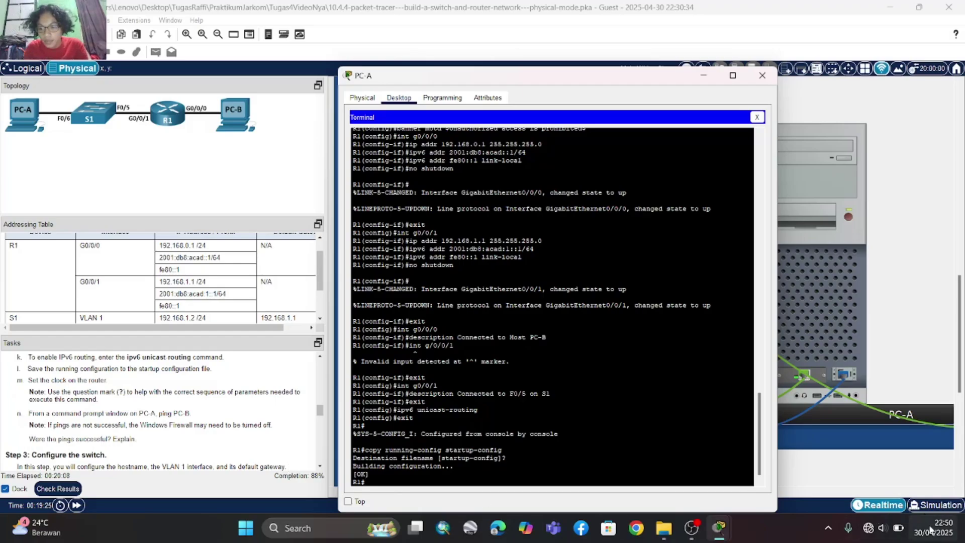
pyautogui.moveTo(939, 533)
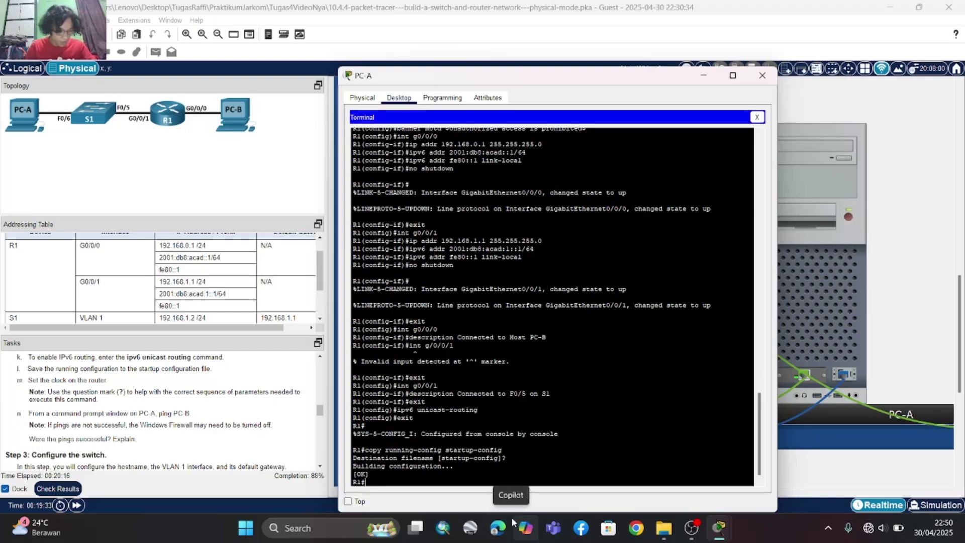
pyautogui.write('clock')
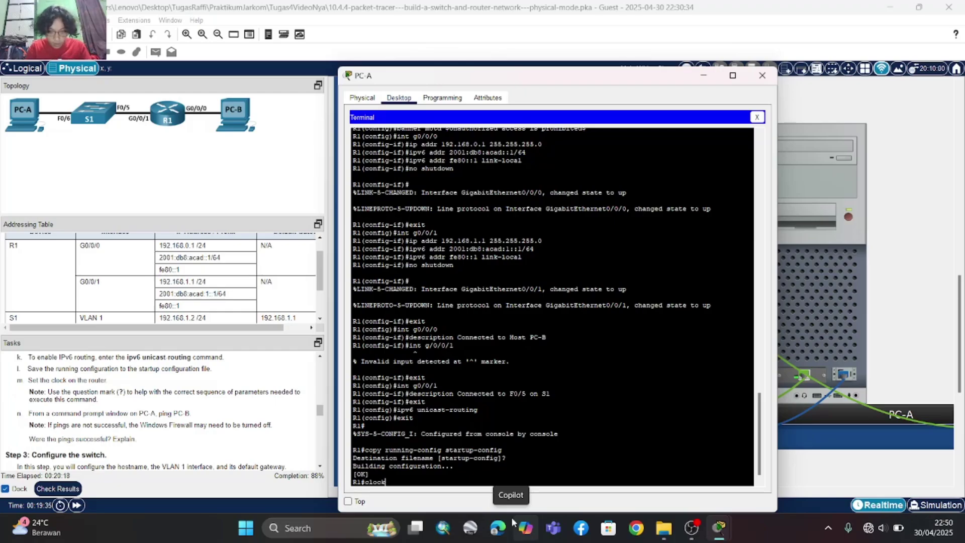
pyautogui.write(' set ')
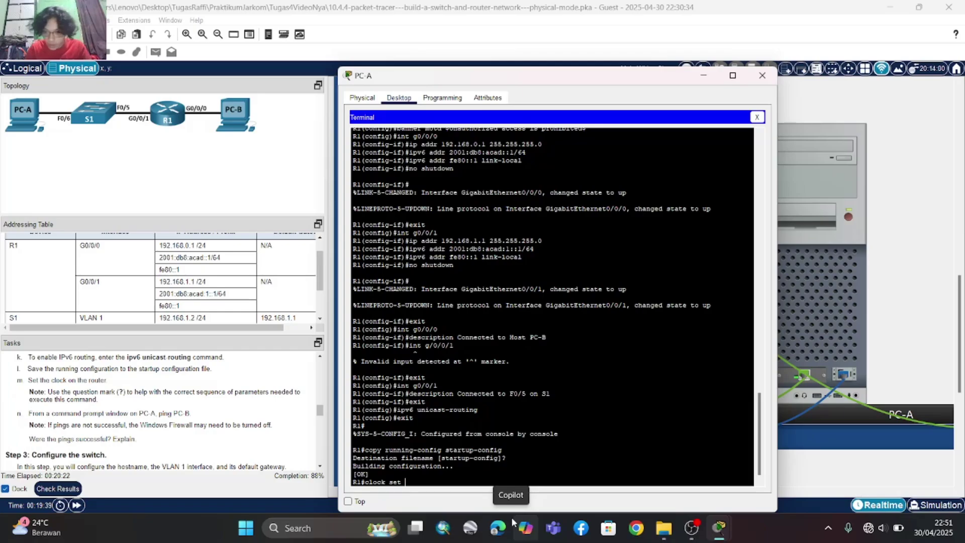
pyautogui.write('22')
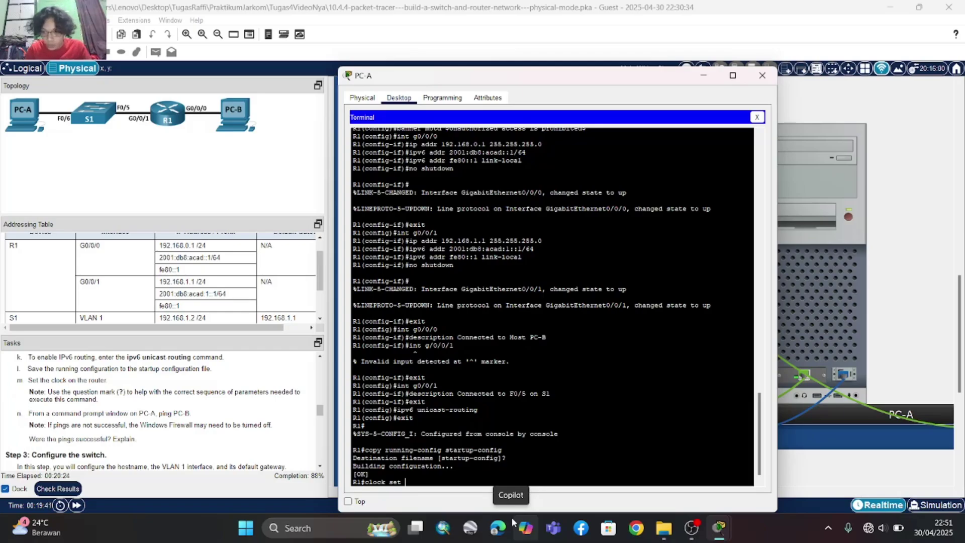
pyautogui.write(':')
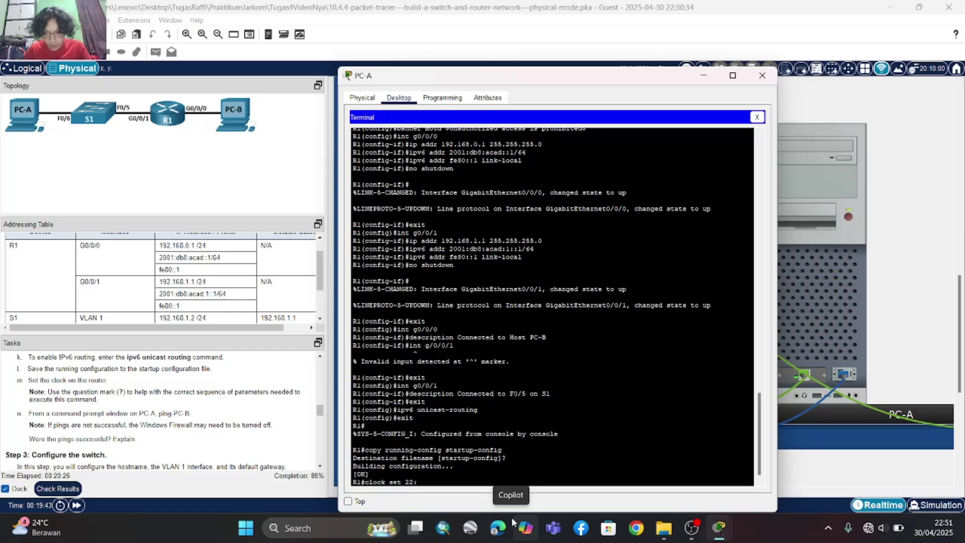
pyautogui.write('51')
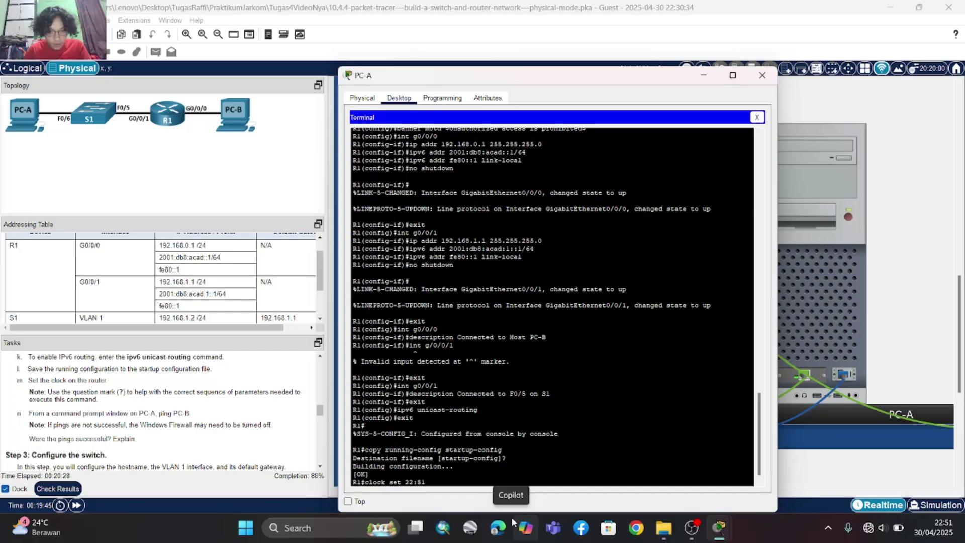
pyautogui.write(':00')
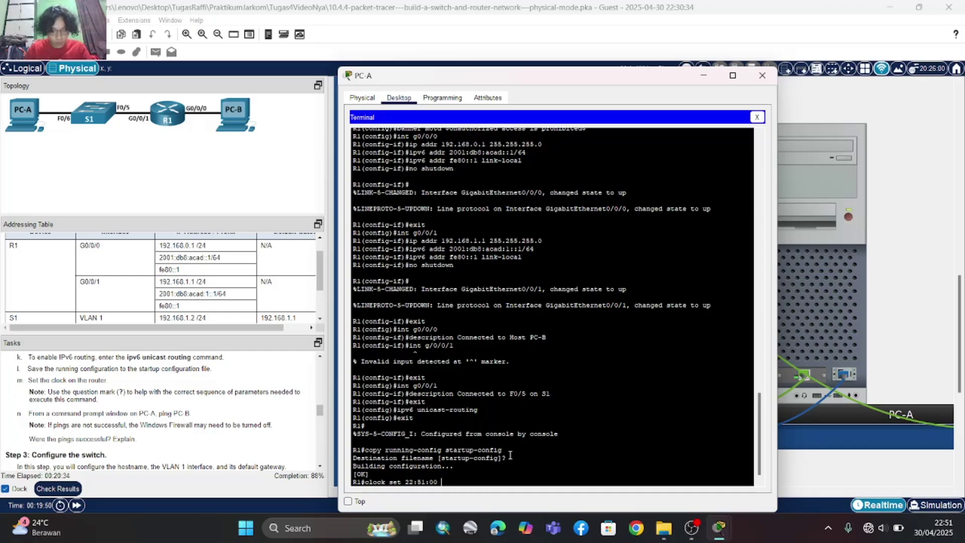
pyautogui.write('30')
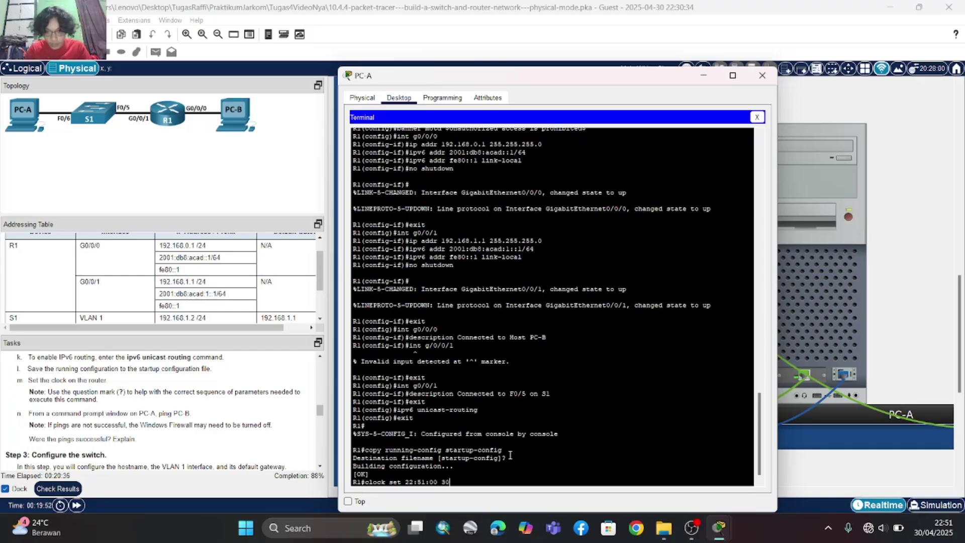
pyautogui.write(' April')
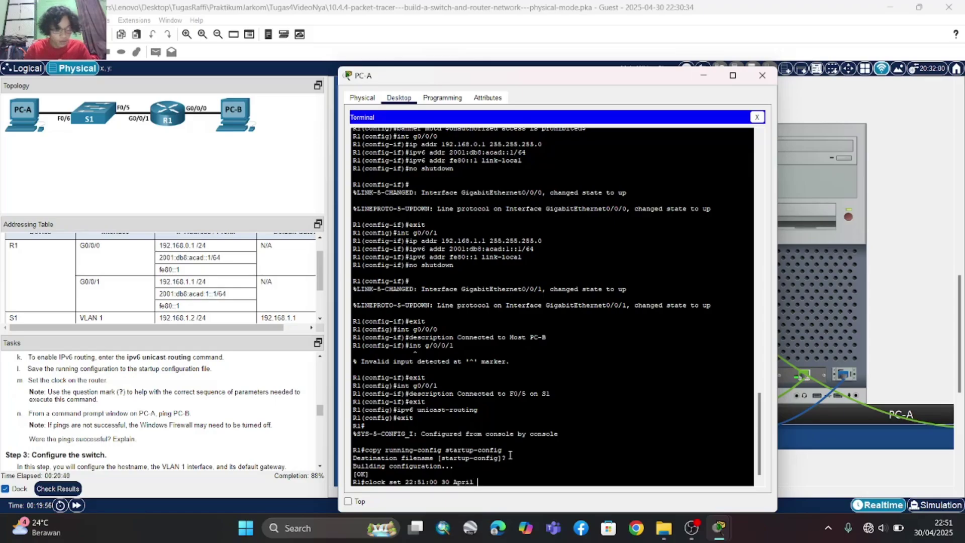
pyautogui.write(' 2025')
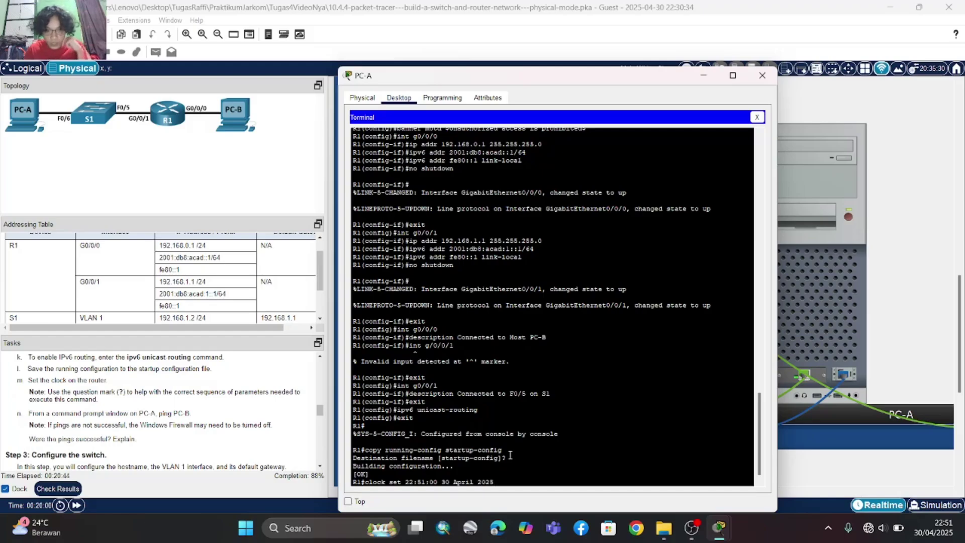
pyautogui.press('Return')
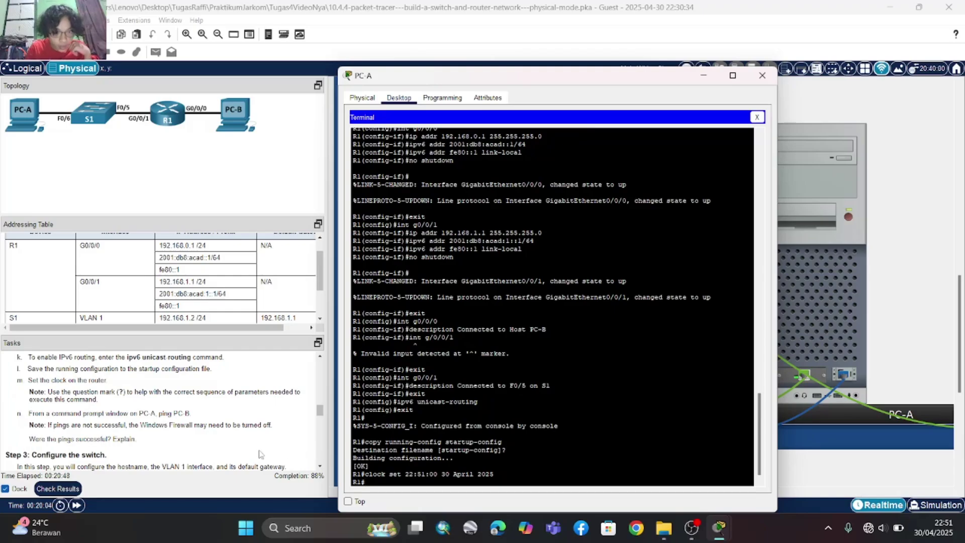
pyautogui.scroll(-1, 261, 454)
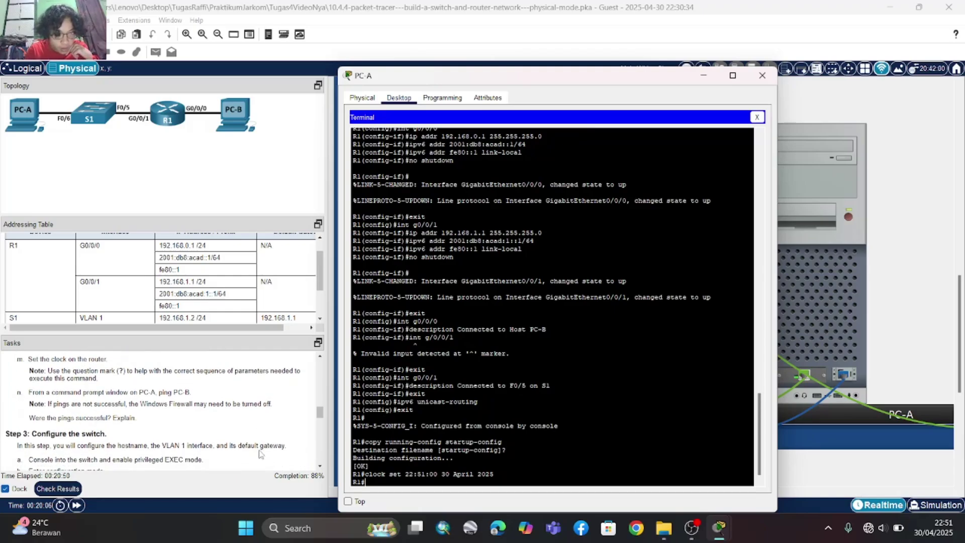
pyautogui.scroll(1, 261, 454)
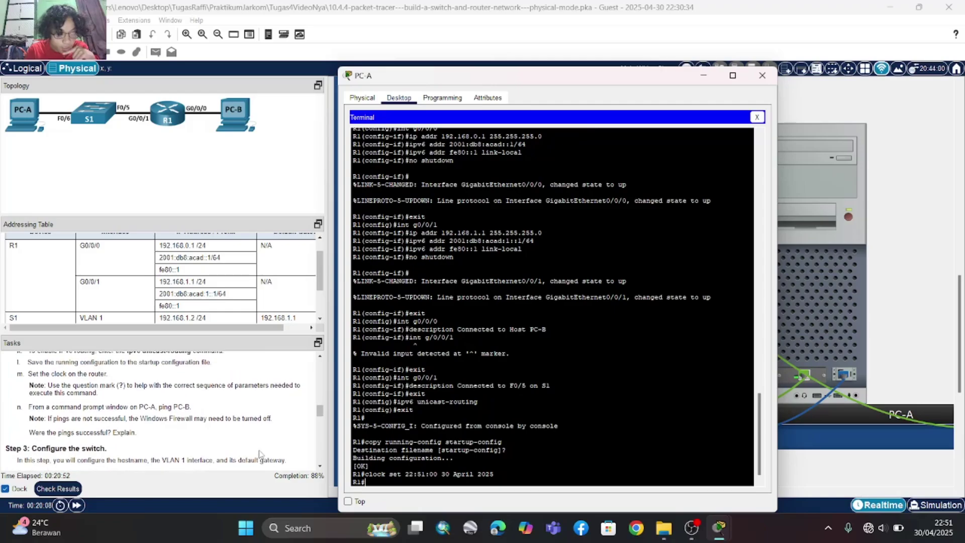
pyautogui.scroll(-2, 260, 454)
pyautogui.scroll(-2, 260, 454)
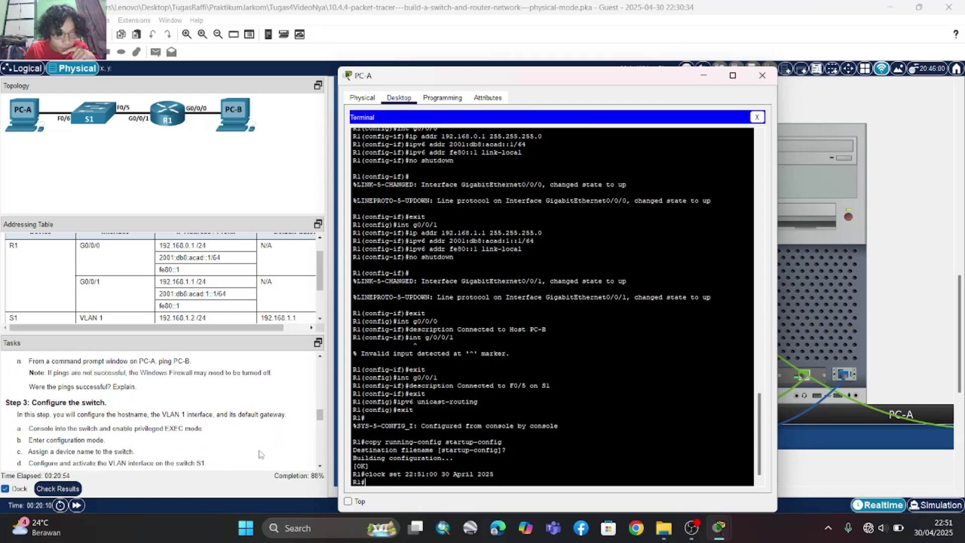
pyautogui.scroll(3, 261, 454)
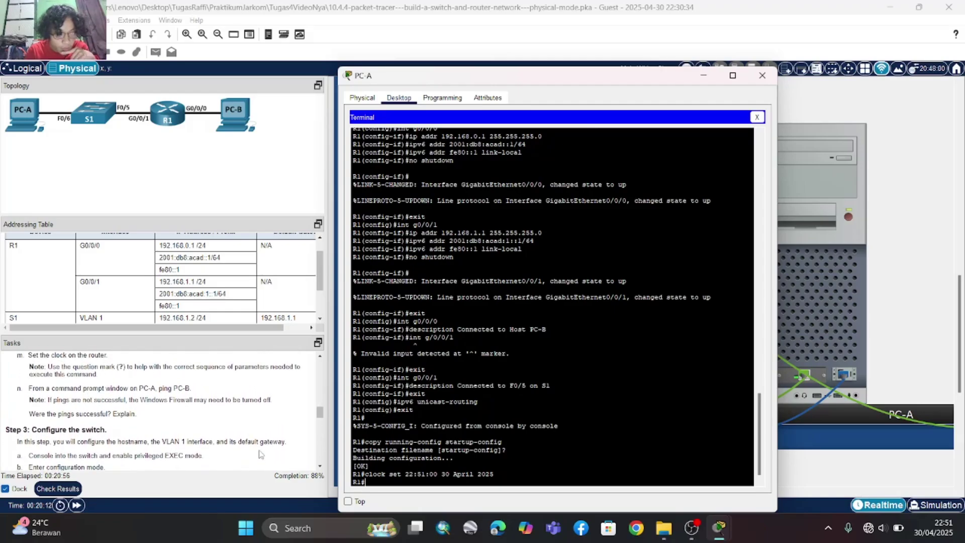
pyautogui.scroll(1, 260, 454)
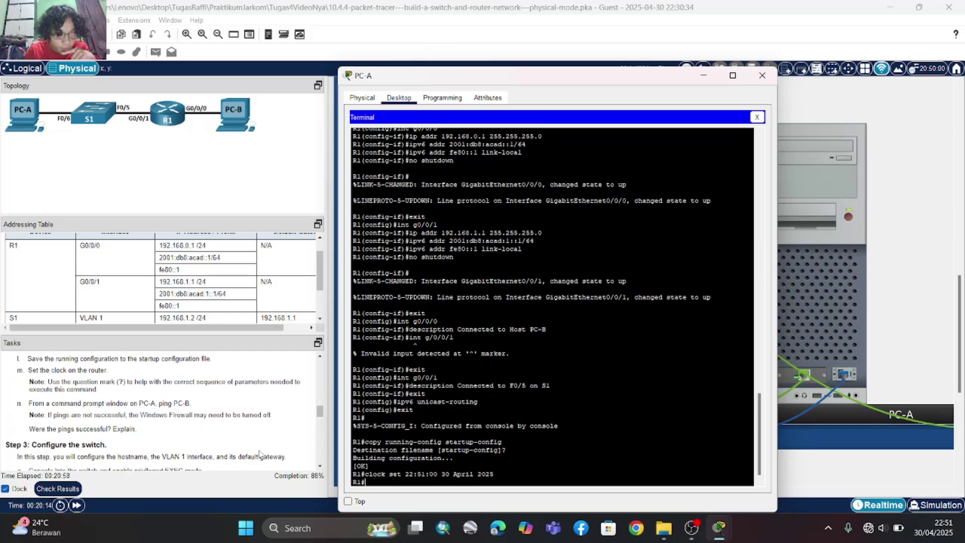
# - From PC-A's Command Prompt, ping 192.168.0.3 twice until all four replies succeed
pyautogui.click(763, 76)
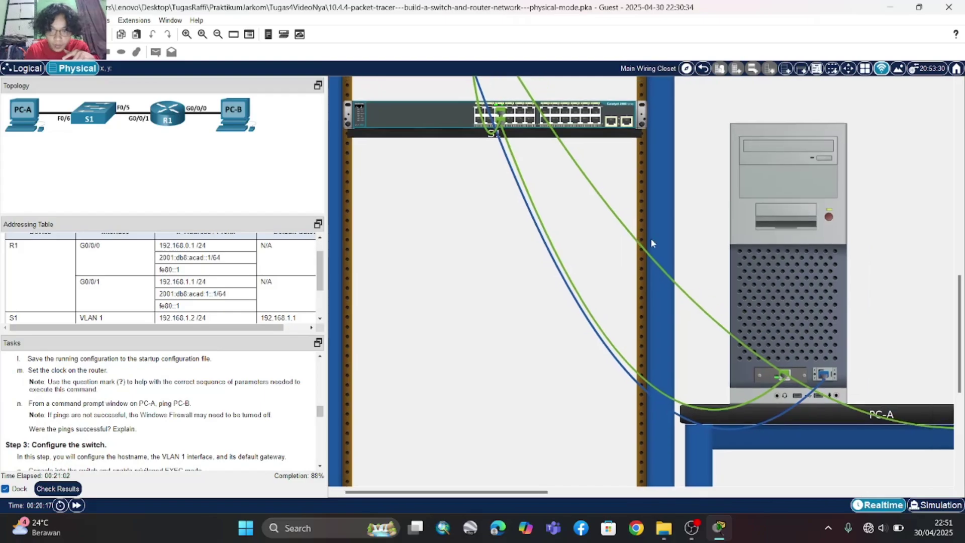
pyautogui.click(753, 264)
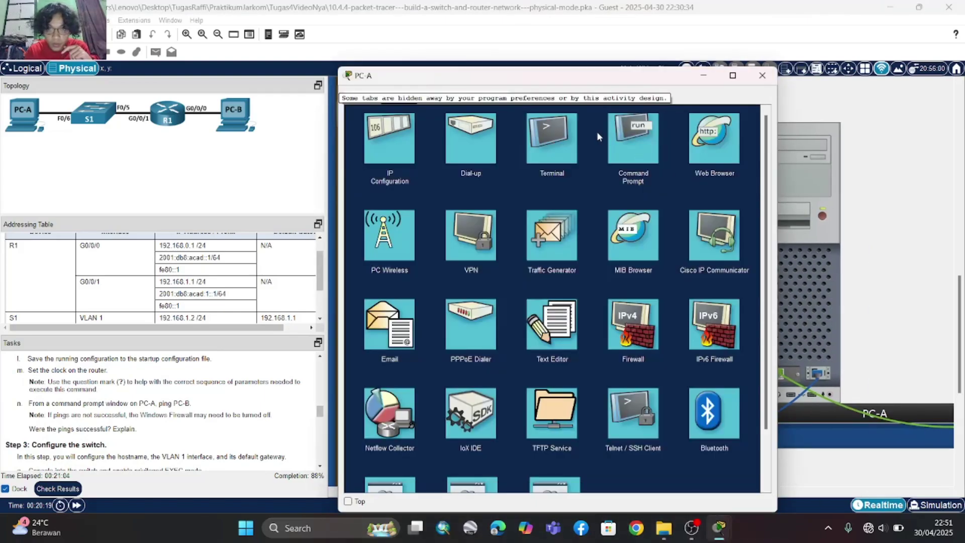
pyautogui.click(637, 150)
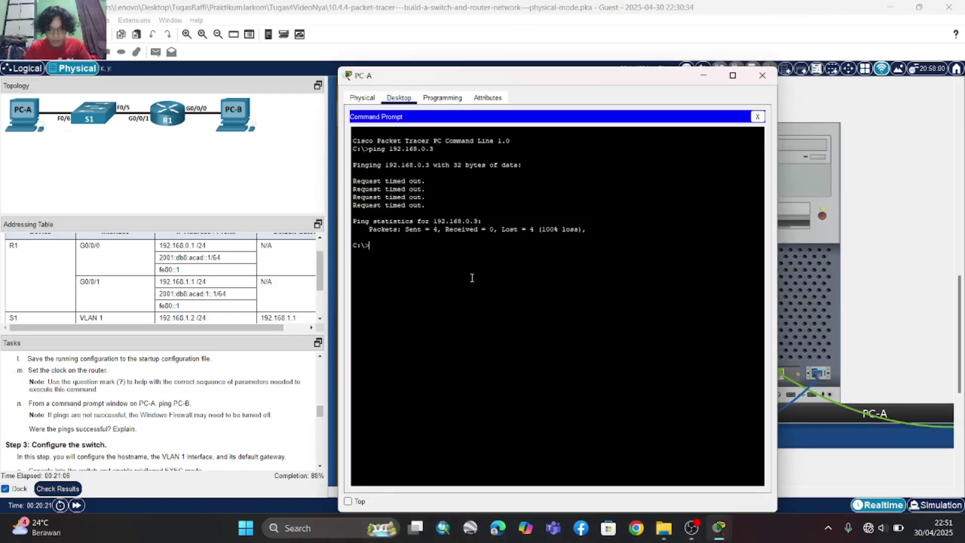
pyautogui.write('ping 192')
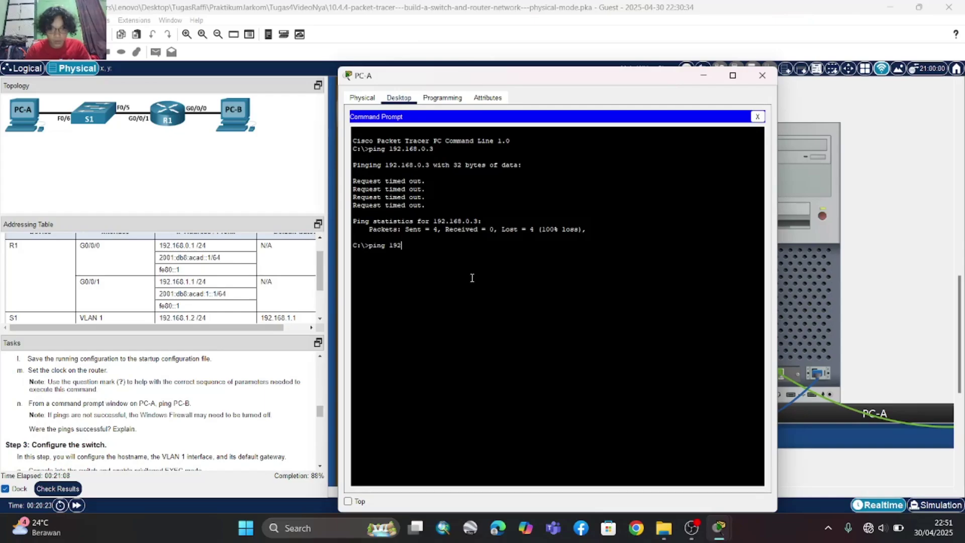
pyautogui.write('.168')
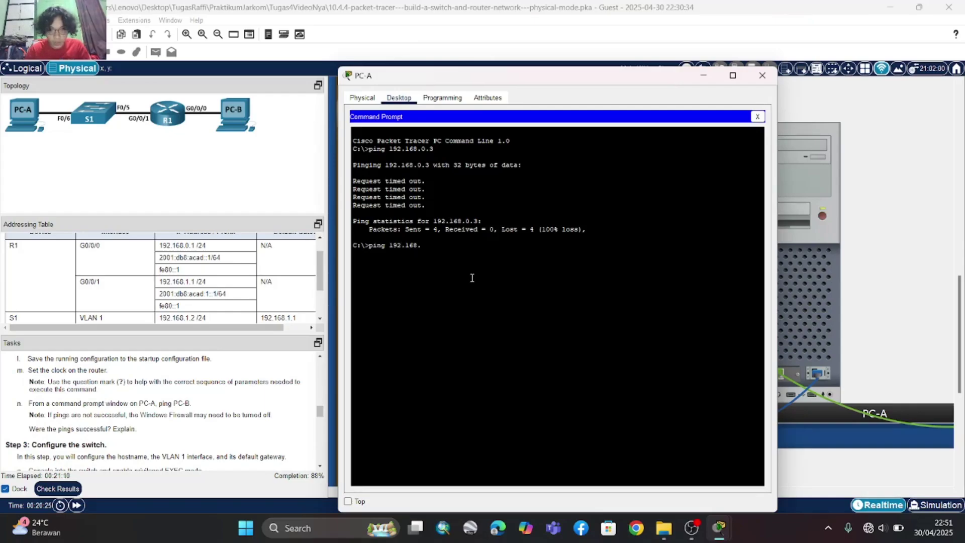
pyautogui.write('.0.3')
pyautogui.press('Return')
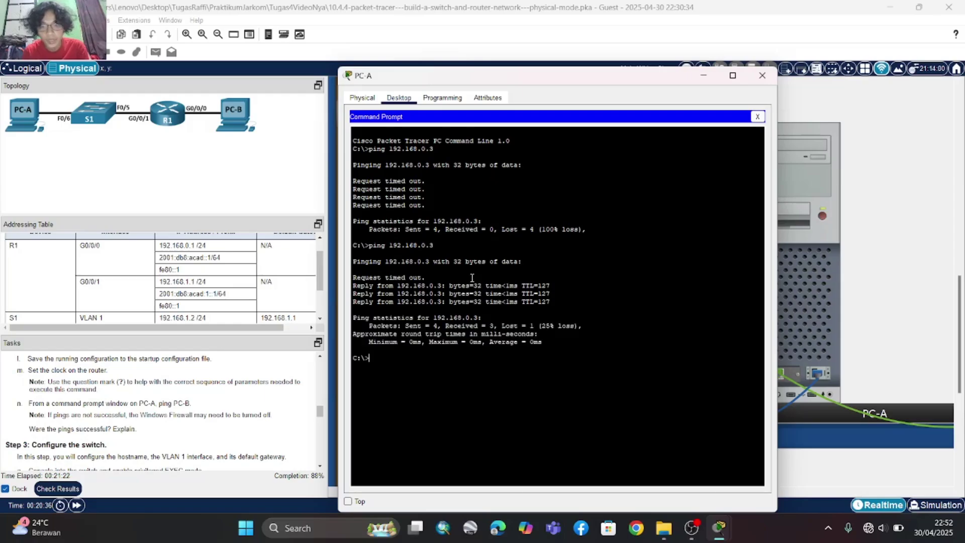
pyautogui.press('Up')
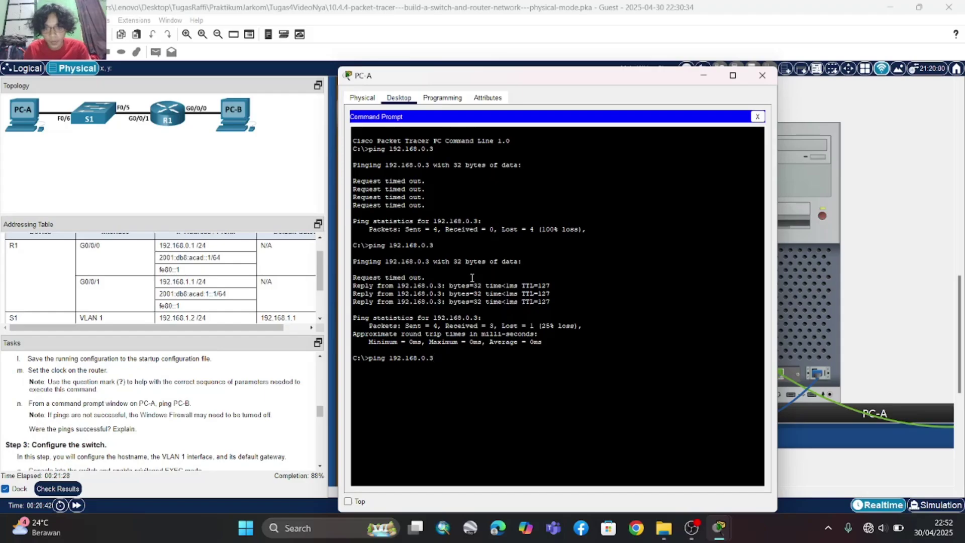
pyautogui.press('Return')
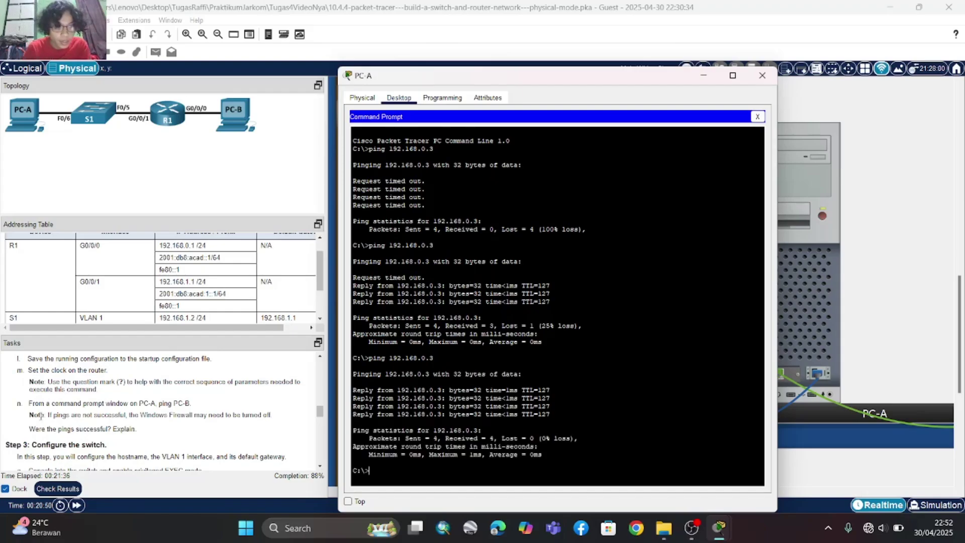
pyautogui.scroll(-1, 41, 417)
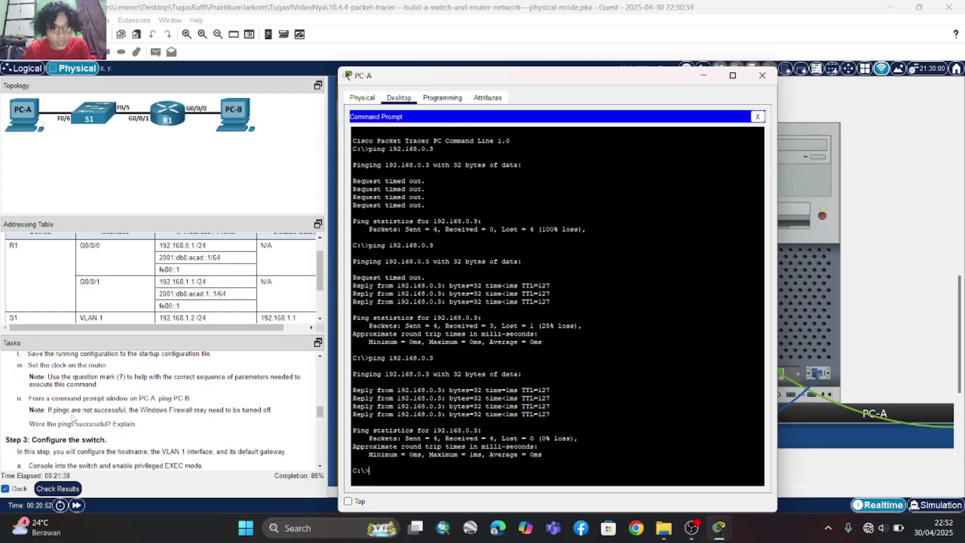
pyautogui.scroll(-1, 79, 426)
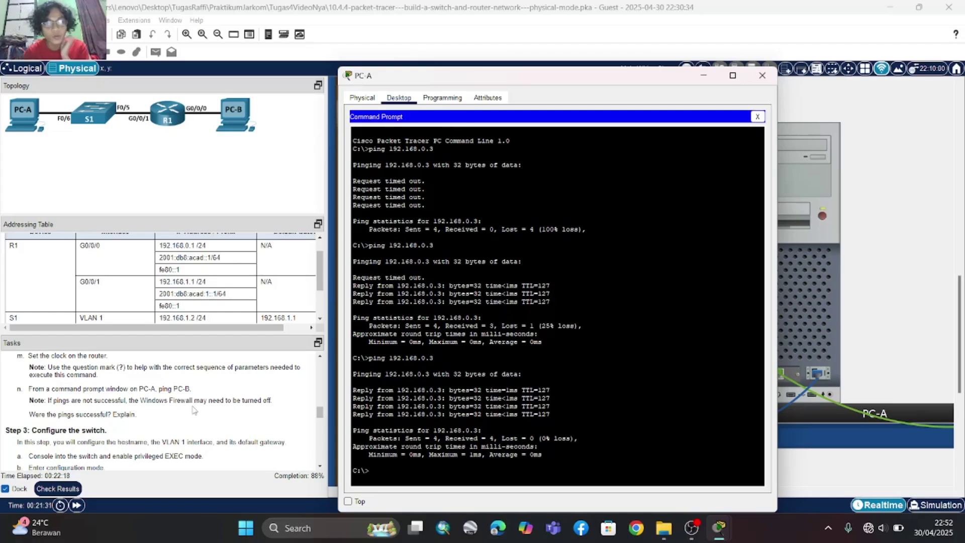
pyautogui.scroll(-1, 194, 410)
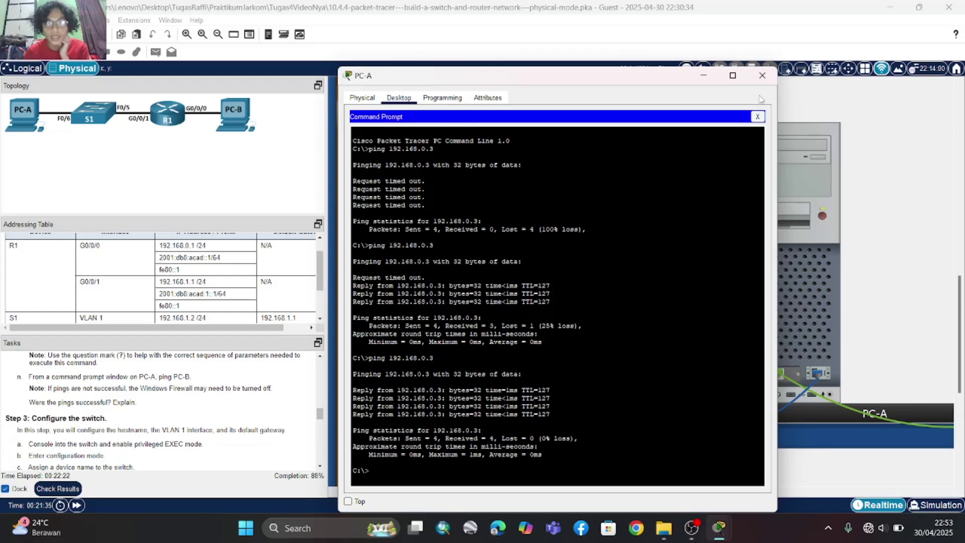
pyautogui.scroll(-2, 136, 441)
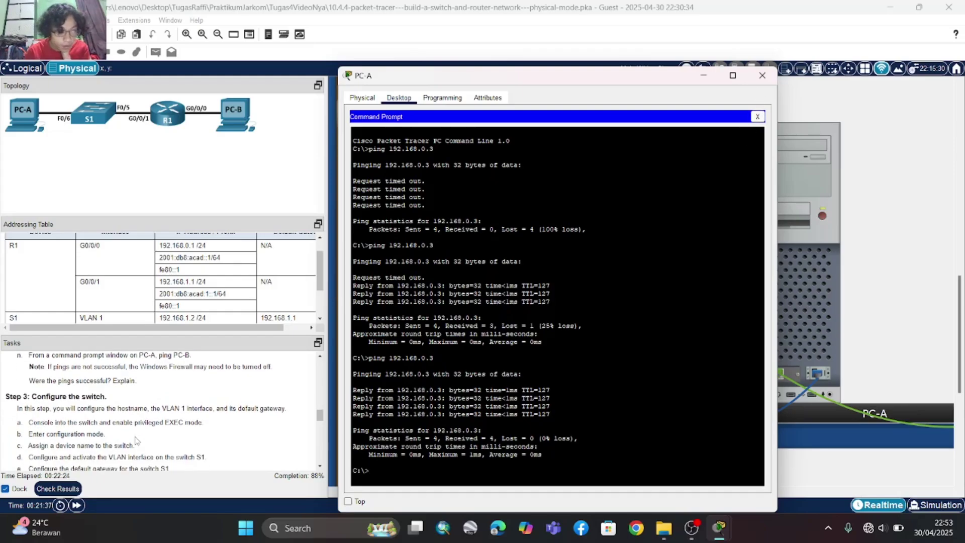
pyautogui.scroll(-1, 137, 441)
pyautogui.scroll(1, 136, 441)
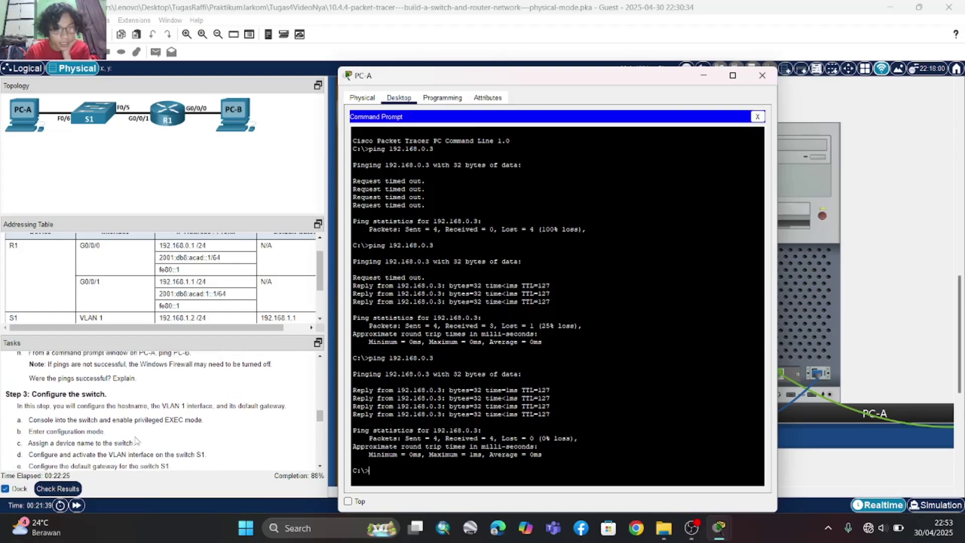
pyautogui.scroll(-1, 136, 441)
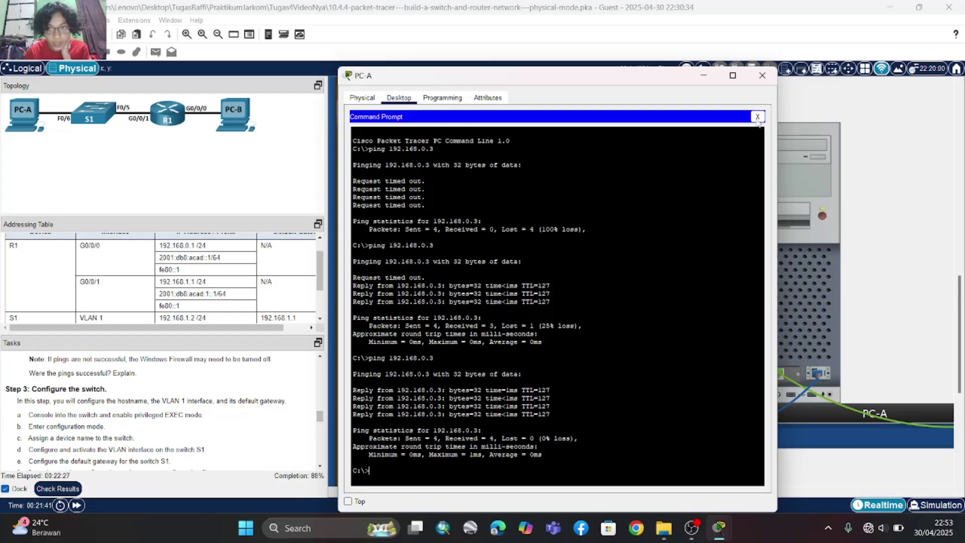
# - Close PC-A, take the light-blue console cable from the Cable Pegboard, and right-click S1
pyautogui.click(762, 75)
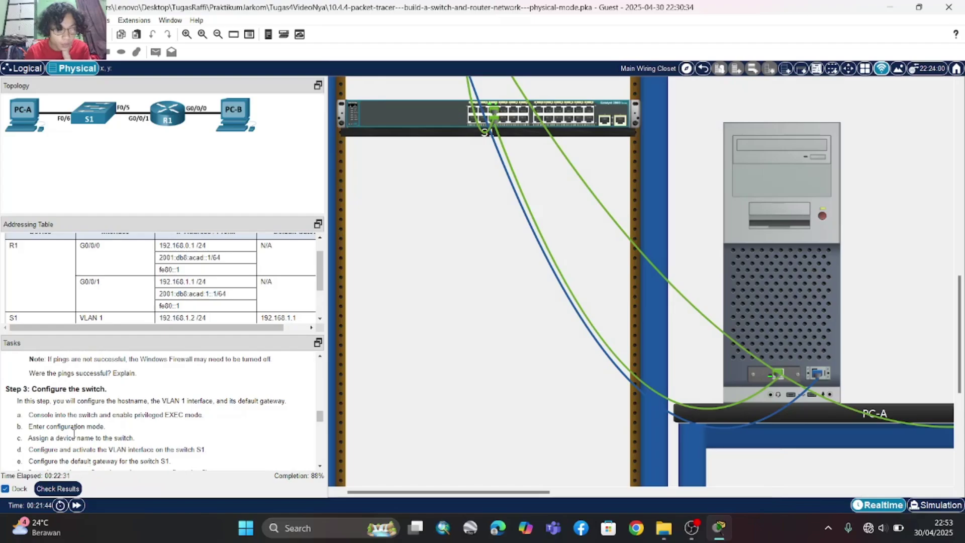
pyautogui.scroll(-1, 74, 432)
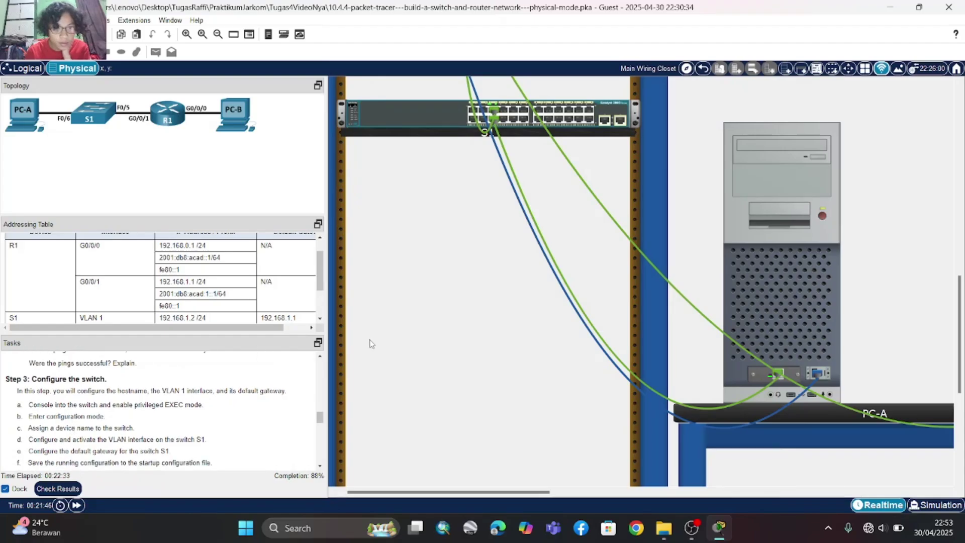
pyautogui.scroll(5, 369, 344)
pyautogui.hscroll(5, 371, 344)
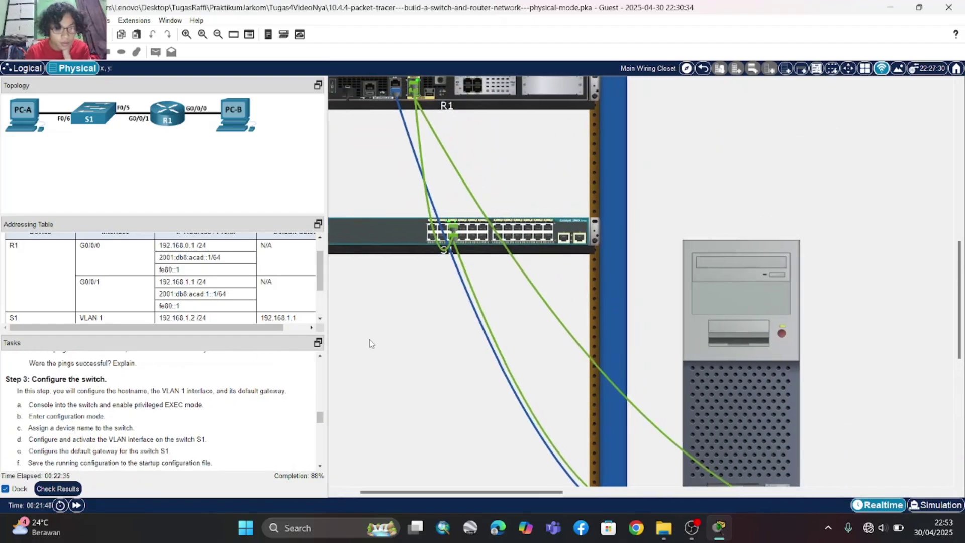
pyautogui.hscroll(5, 526, 277)
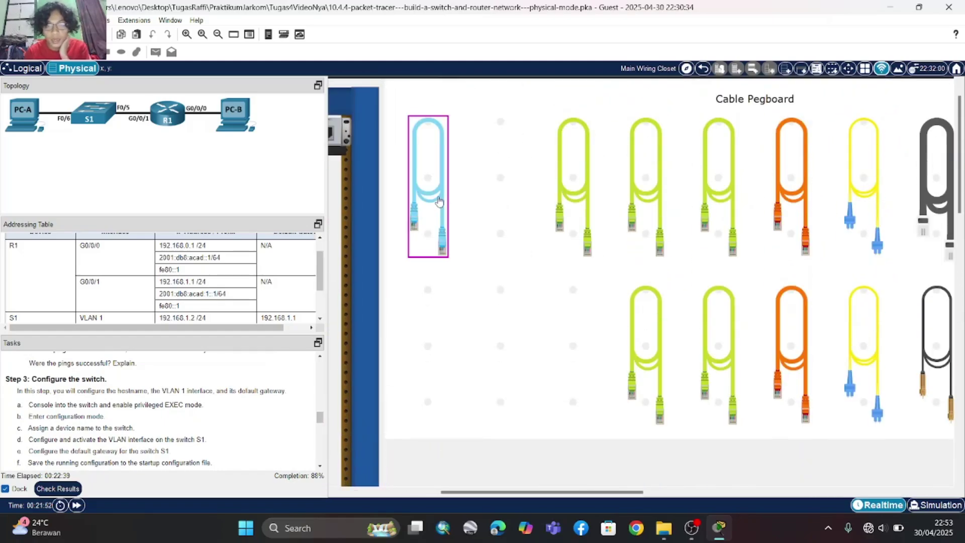
pyautogui.click(438, 203)
pyautogui.hscroll(-6, 442, 326)
pyautogui.scroll(-5, 458, 343)
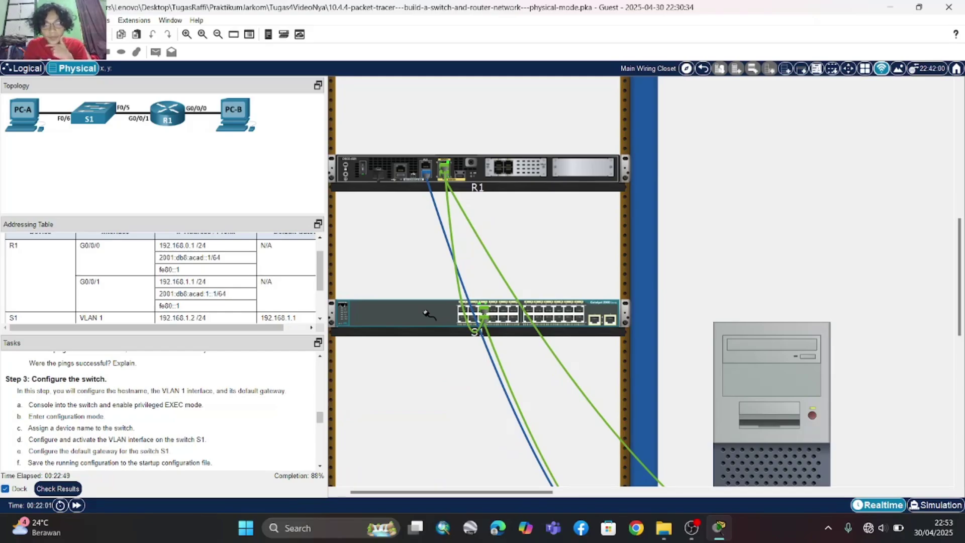
pyautogui.rightClick(426, 313)
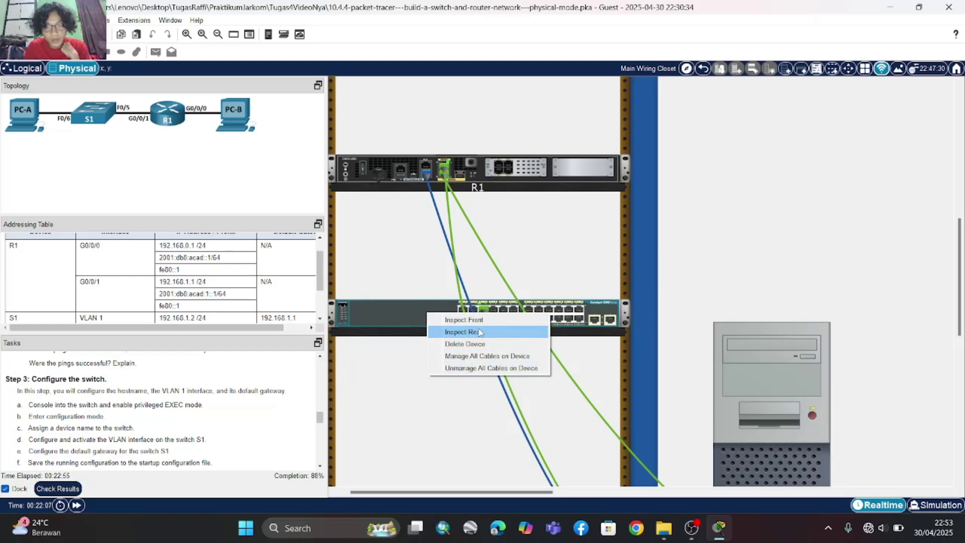
# - Cable S1's rear Console port to PC-B's RS-232 port and open PC-B's Terminal settings
pyautogui.click(479, 333)
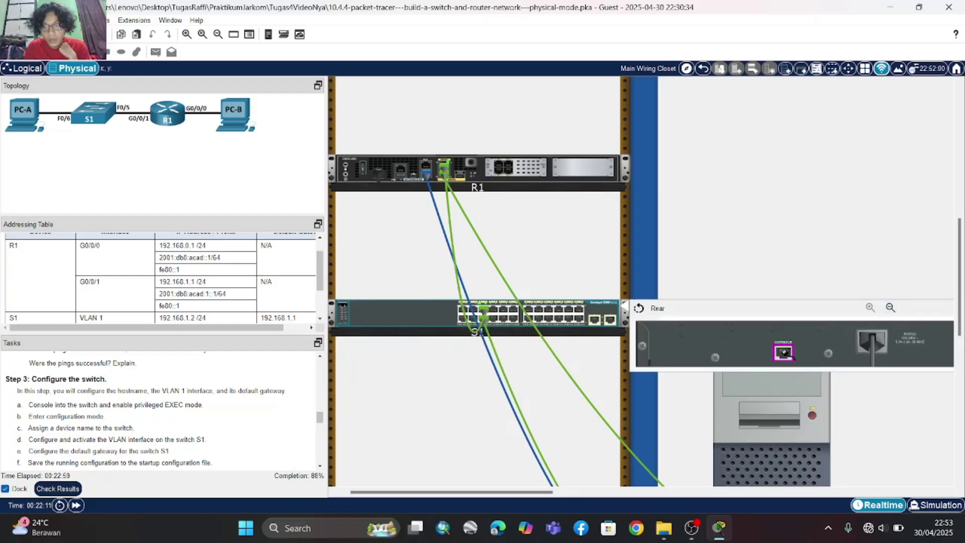
pyautogui.click(785, 351)
pyautogui.hscroll(2, 784, 285)
pyautogui.scroll(-5, 784, 286)
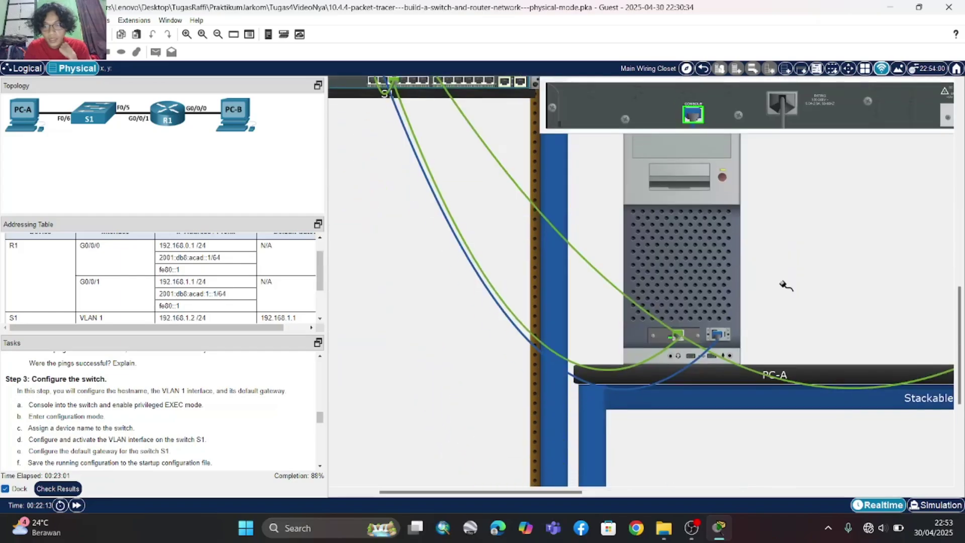
pyautogui.hscroll(3, 786, 285)
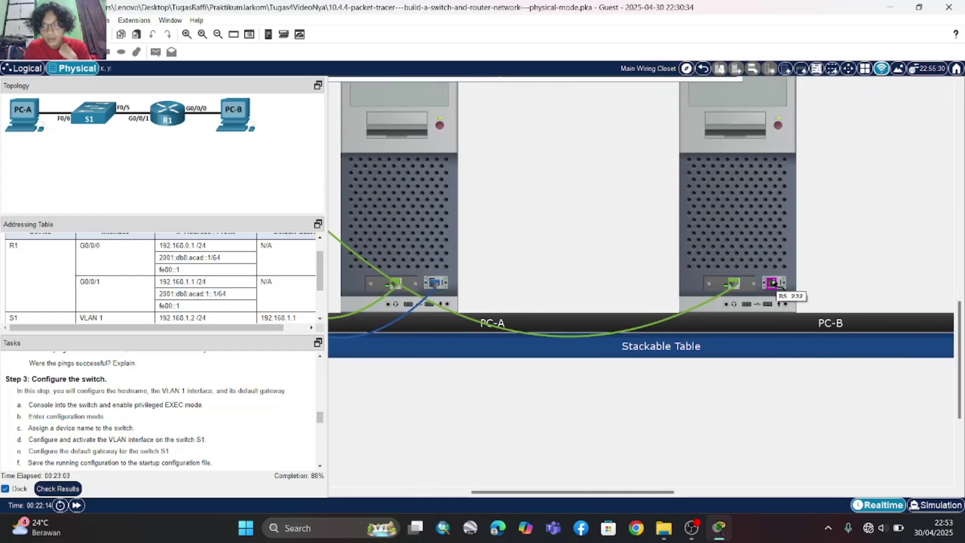
pyautogui.click(774, 282)
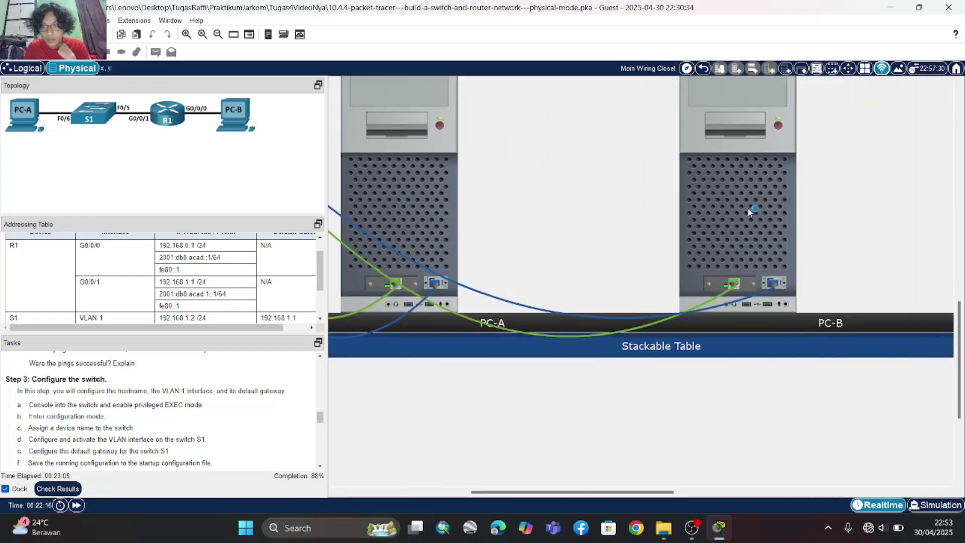
pyautogui.click(749, 211)
pyautogui.click(553, 152)
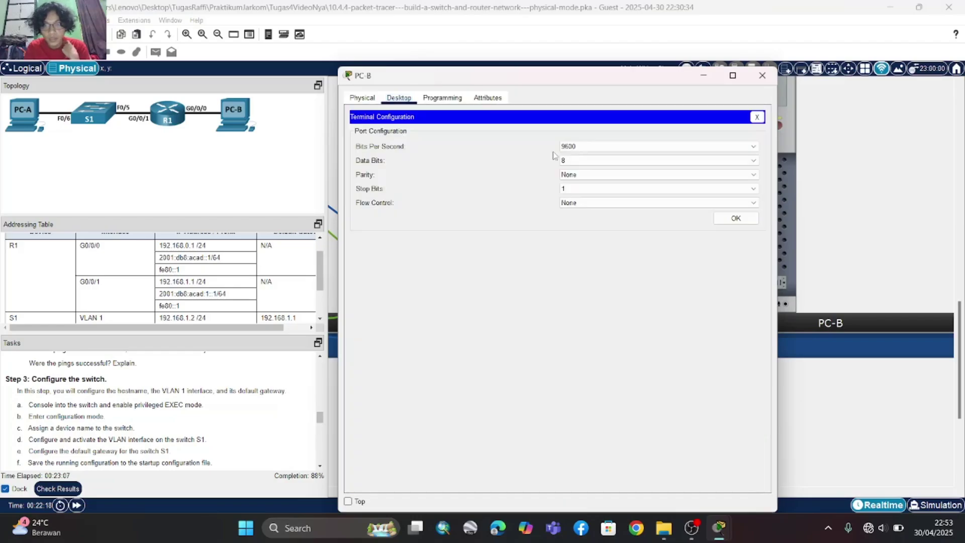
# - Connect to the switch console from PC-B's terminal and enter privileged EXEC mode with 'en'
pyautogui.click(730, 221)
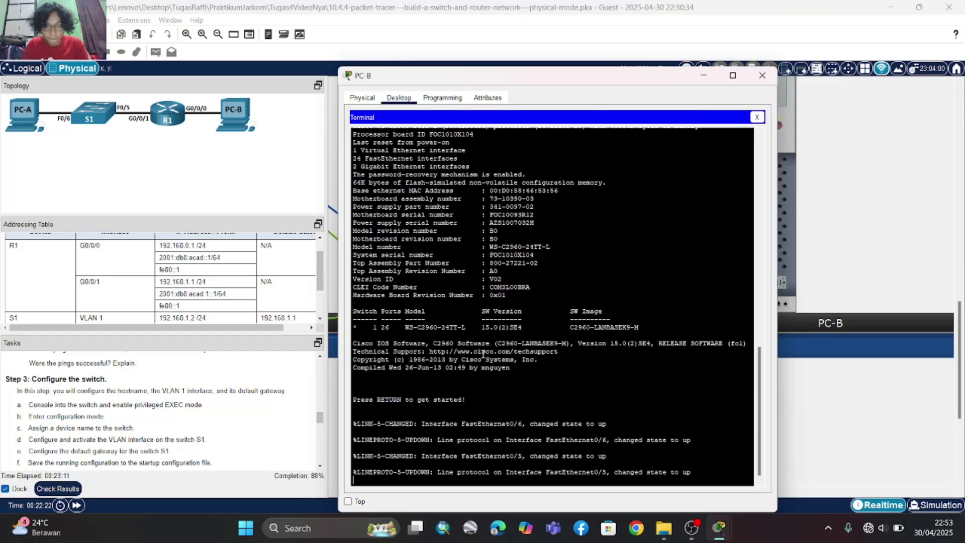
pyautogui.press('Return')
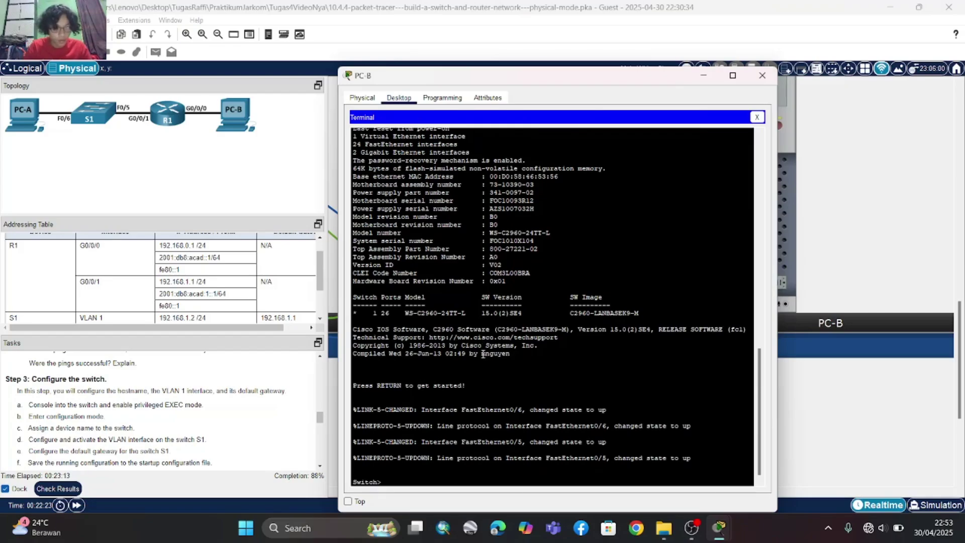
pyautogui.write('en')
pyautogui.press('Return')
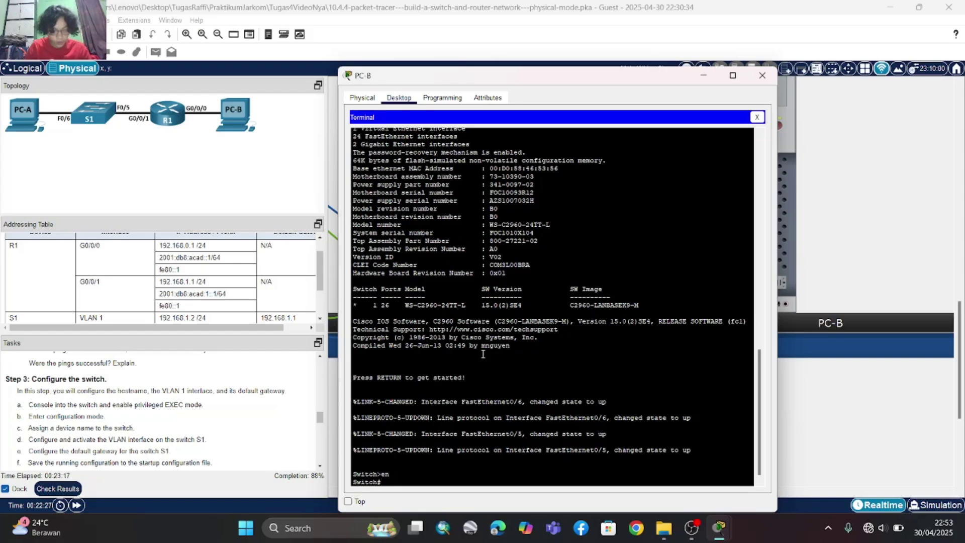
# - Enter global configuration with 'conf t' and set the hostname to S1
pyautogui.write('conf t')
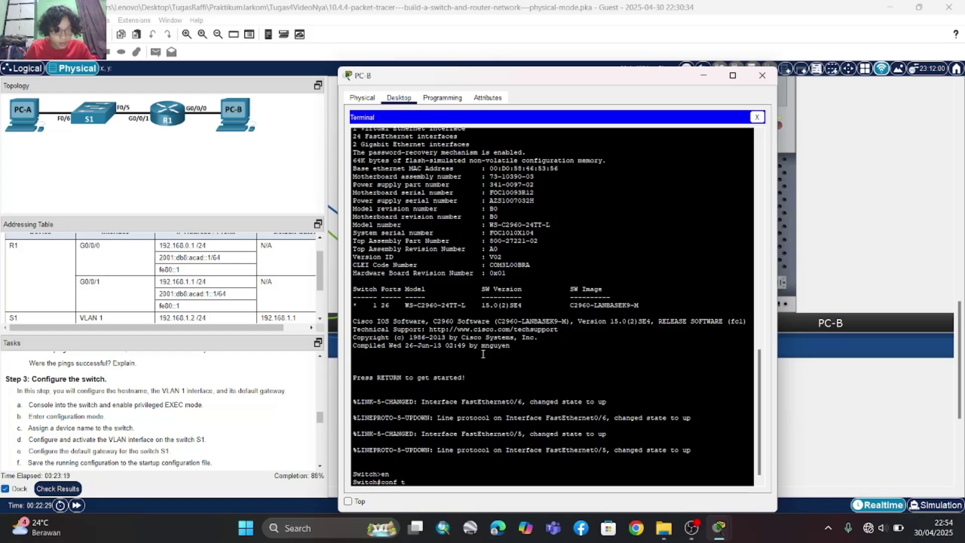
pyautogui.press('Return')
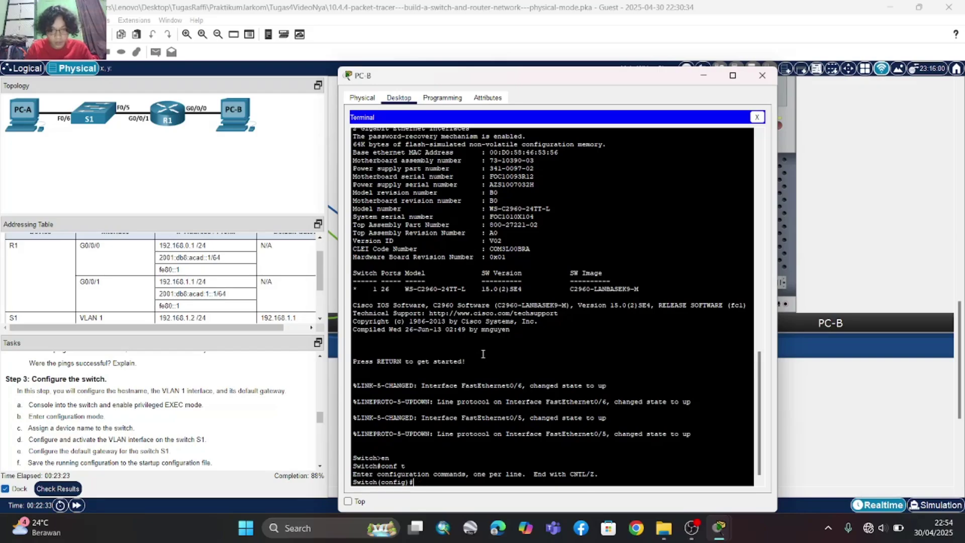
pyautogui.write('h')
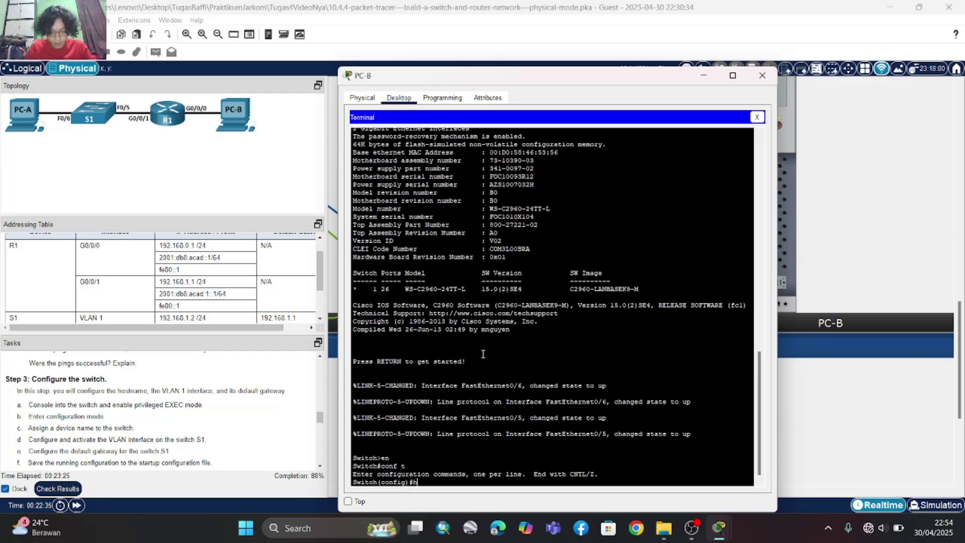
pyautogui.write('ostname S1')
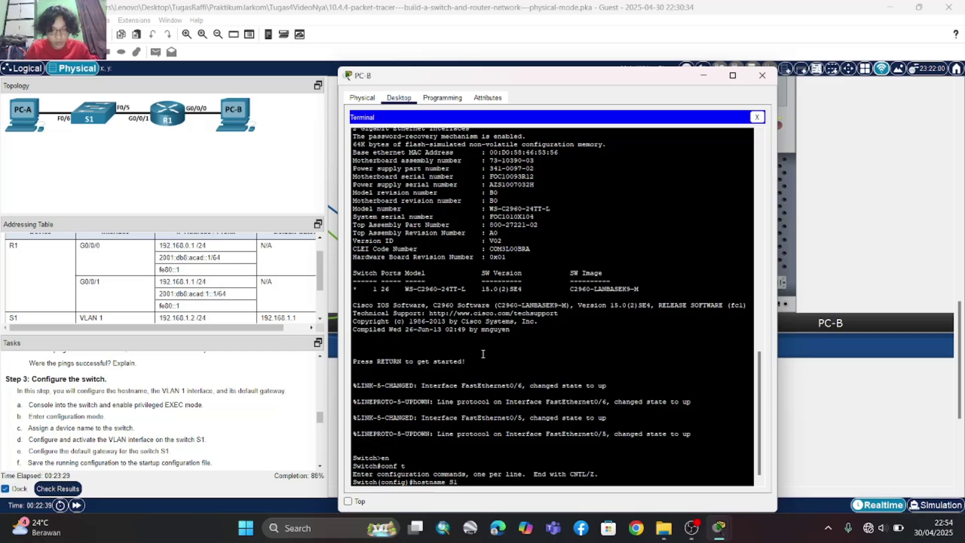
pyautogui.press('Return')
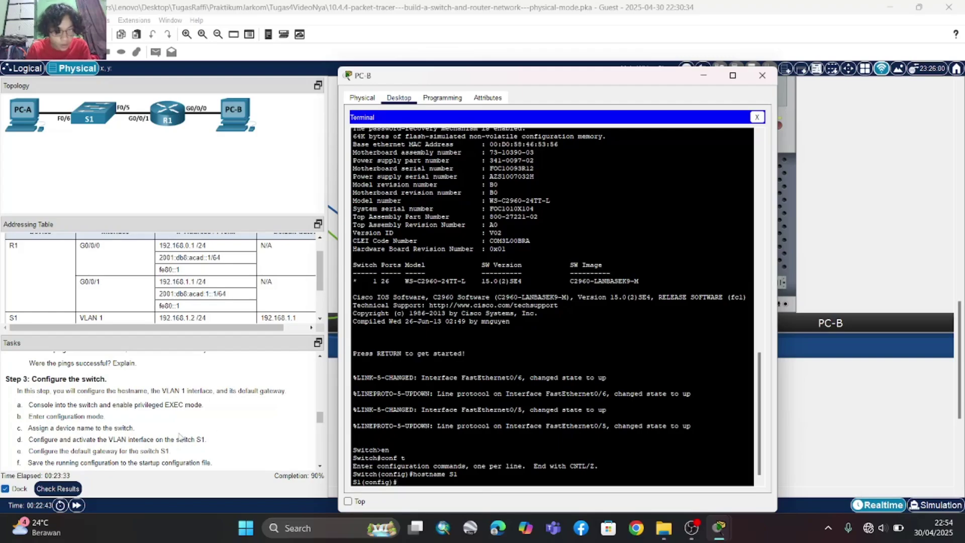
pyautogui.scroll(-1, 180, 435)
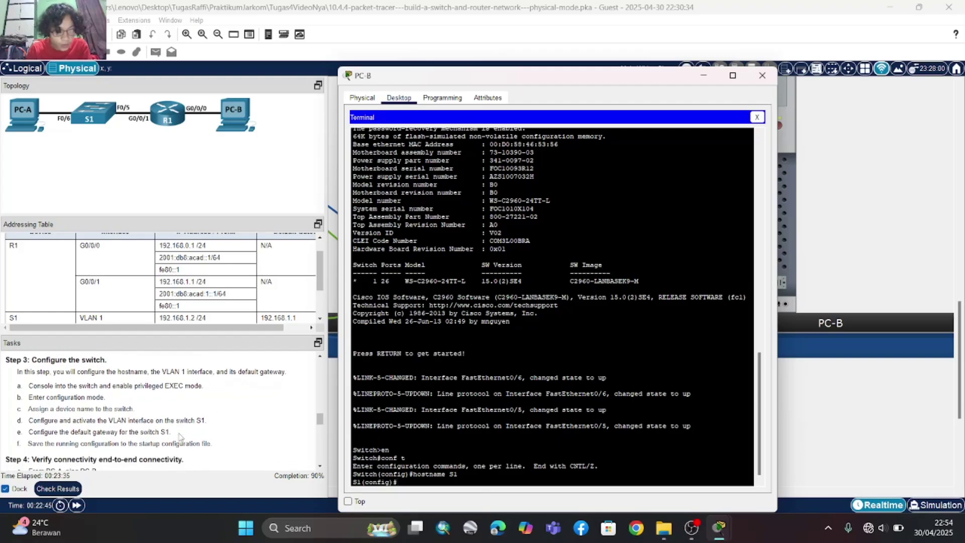
pyautogui.scroll(-1, 180, 436)
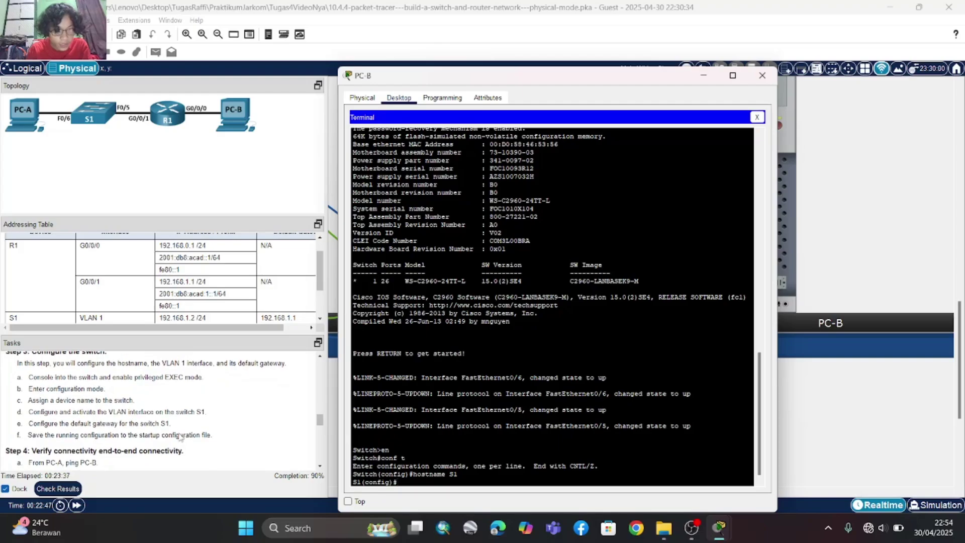
pyautogui.scroll(-1, 180, 437)
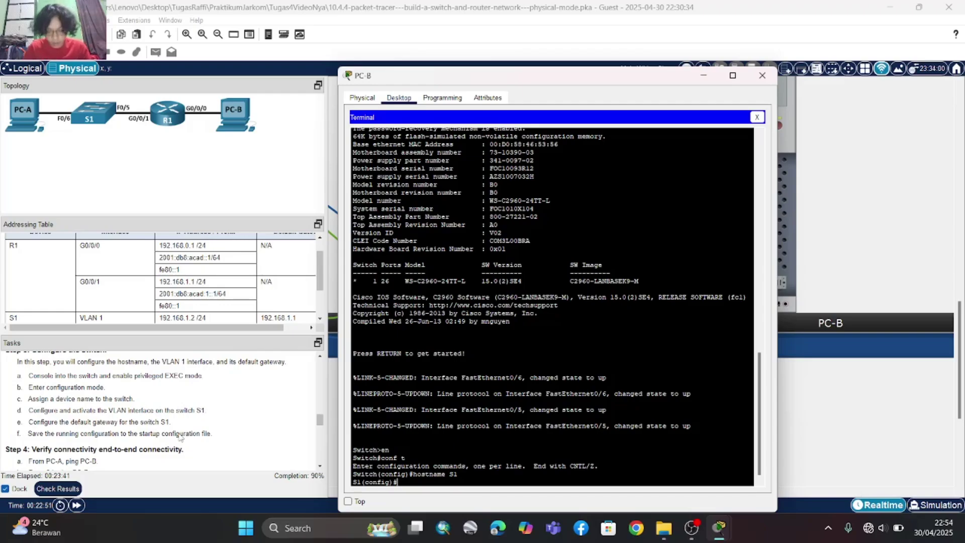
# - On interface VLAN 1, assign IP address 192.168.1.2 with mask 255.255.255.0
pyautogui.write('int vlan1')
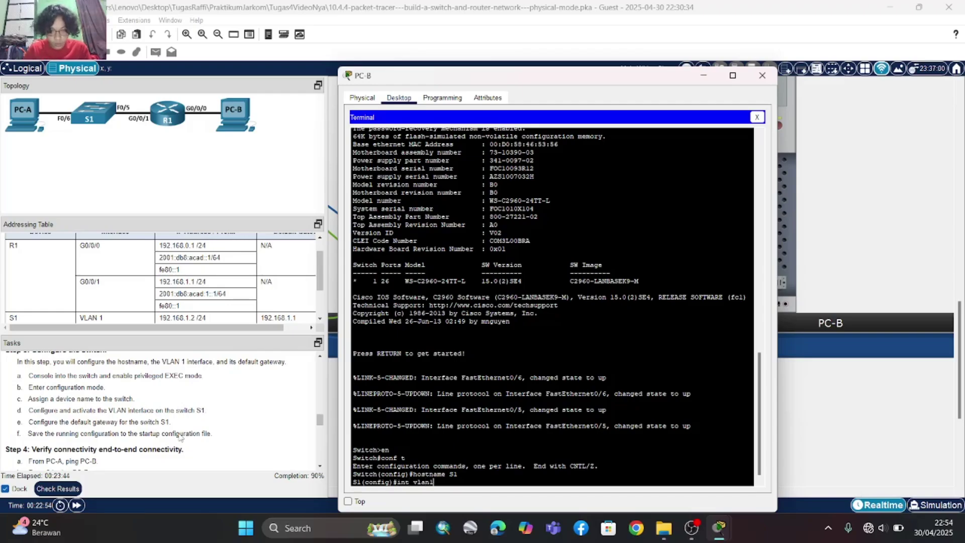
pyautogui.press('Return')
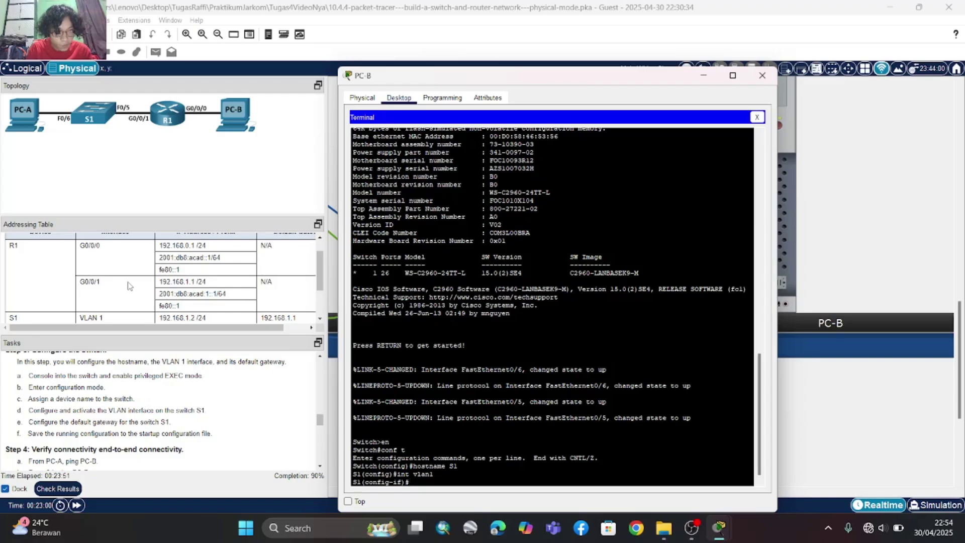
pyautogui.scroll(-4, 130, 286)
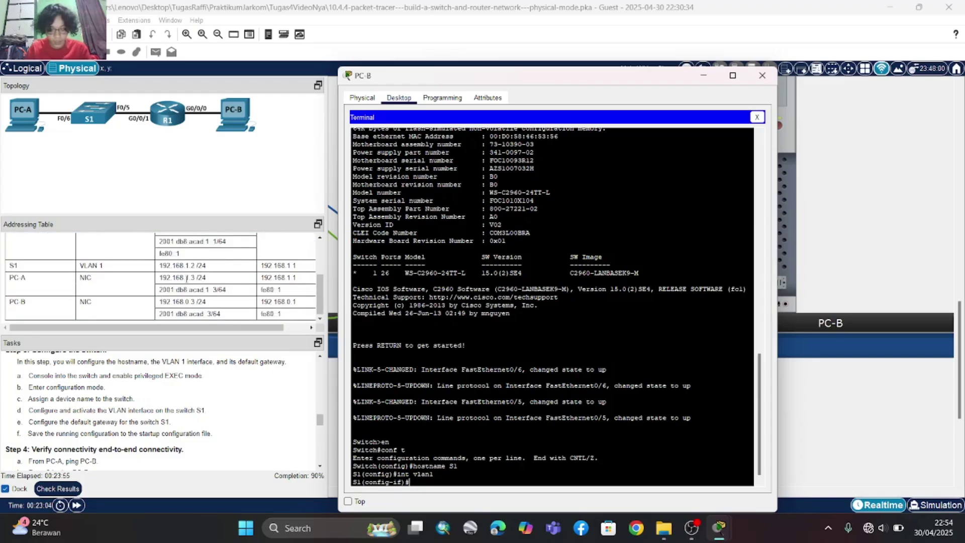
pyautogui.write('ip addr')
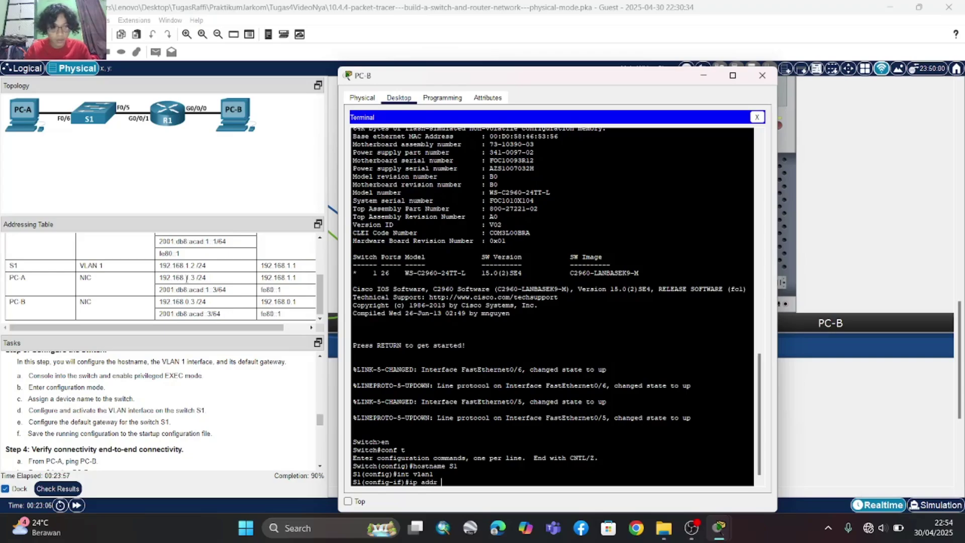
pyautogui.write(' 192.1')
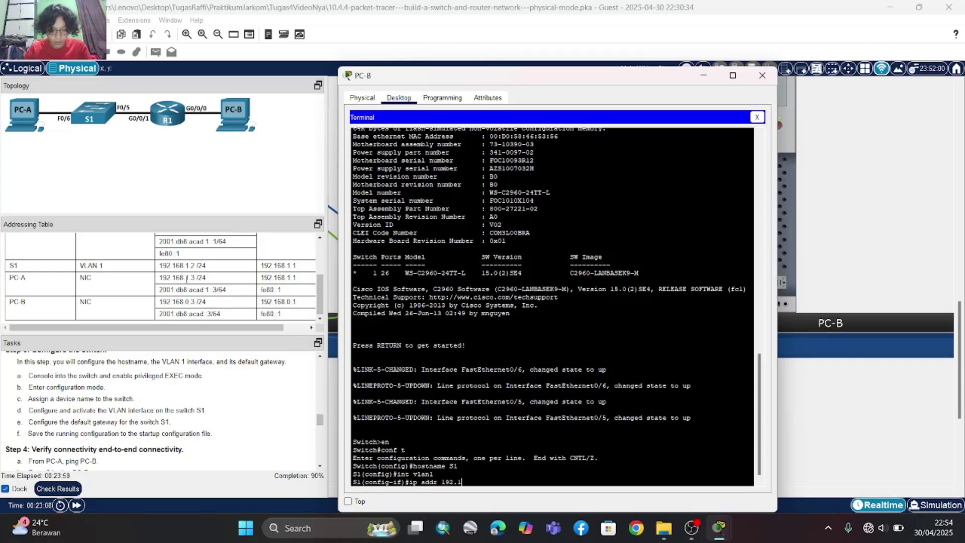
pyautogui.write('688')
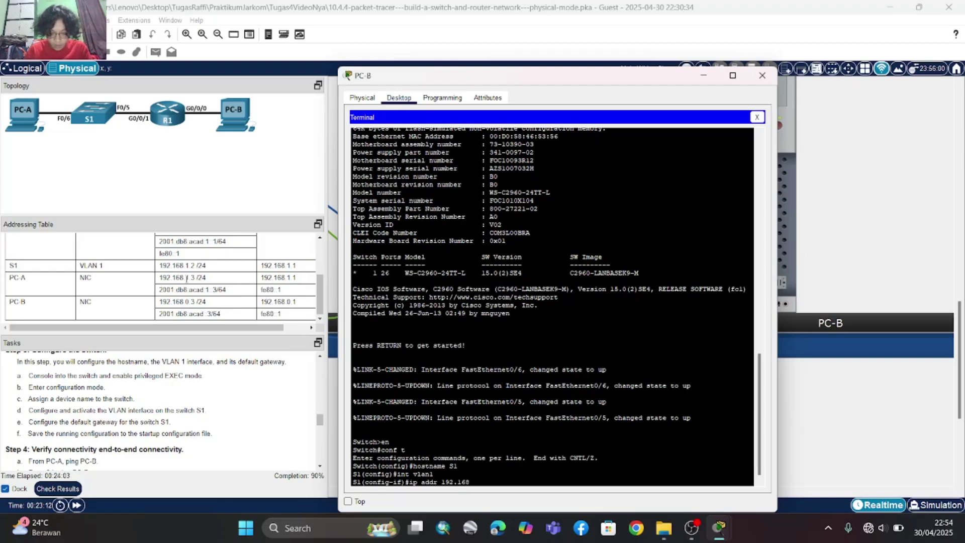
pyautogui.write('.1.2')
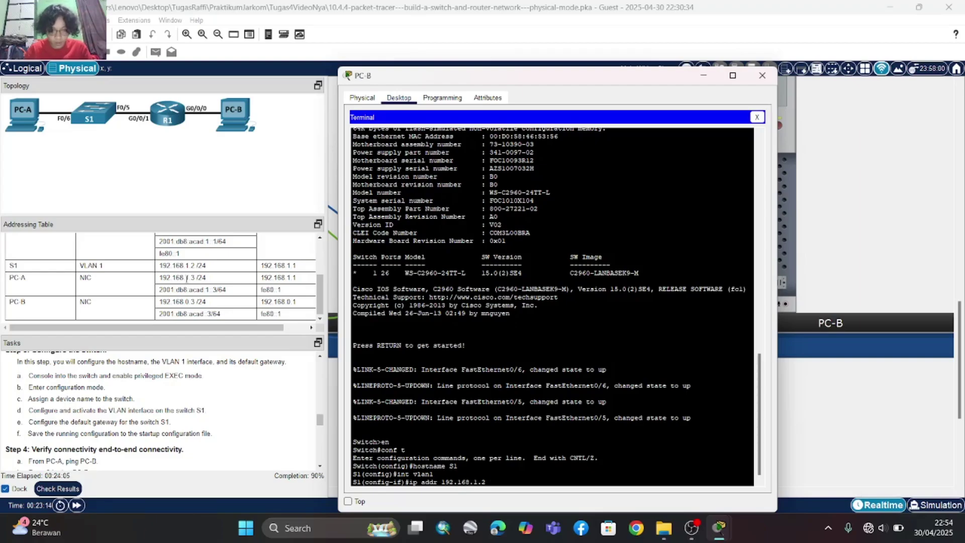
pyautogui.write(' 255.255.25')
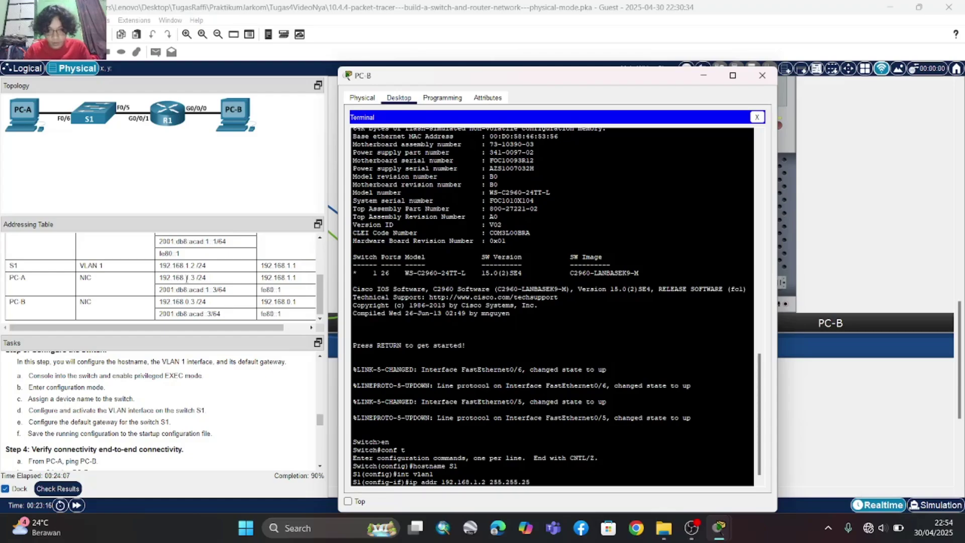
pyautogui.write('5.0')
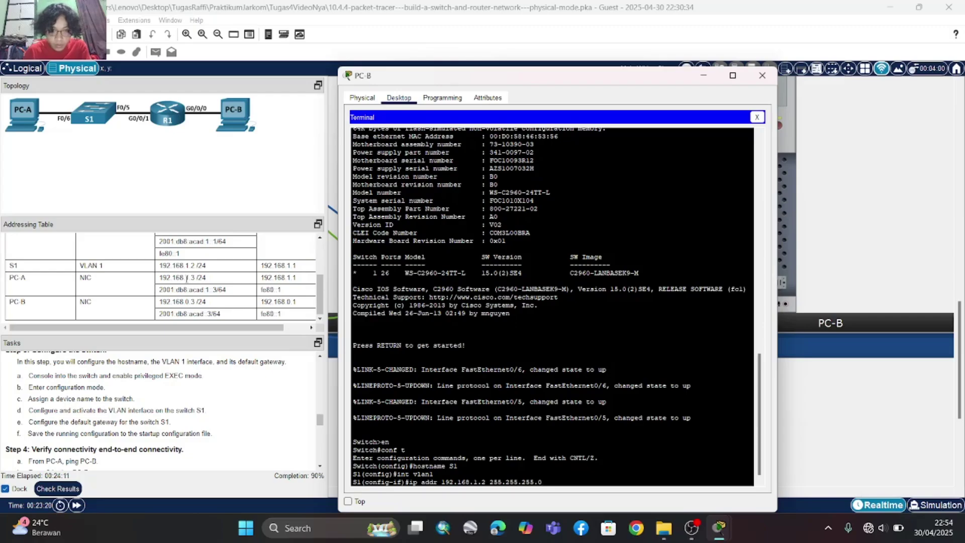
pyautogui.press('Return')
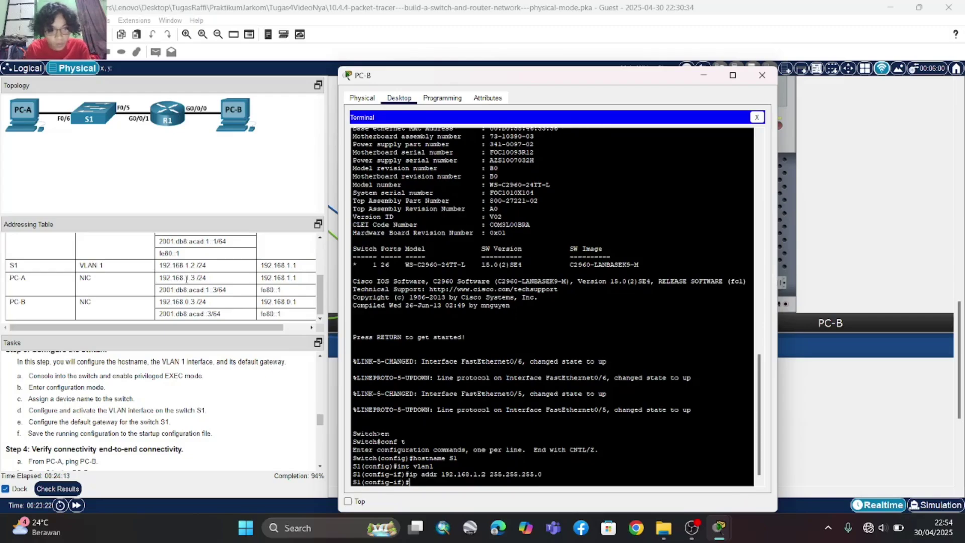
# - Bring the VLAN 1 interface up with 'no shutdown'
pyautogui.hscroll(2, 187, 278)
pyautogui.scroll(4, 187, 278)
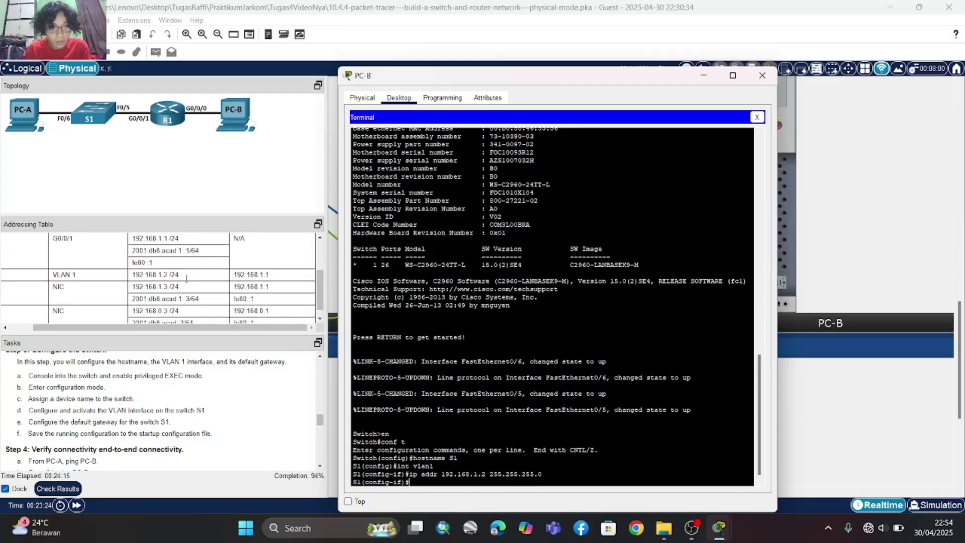
pyautogui.scroll(2, 186, 278)
pyautogui.scroll(-4, 186, 278)
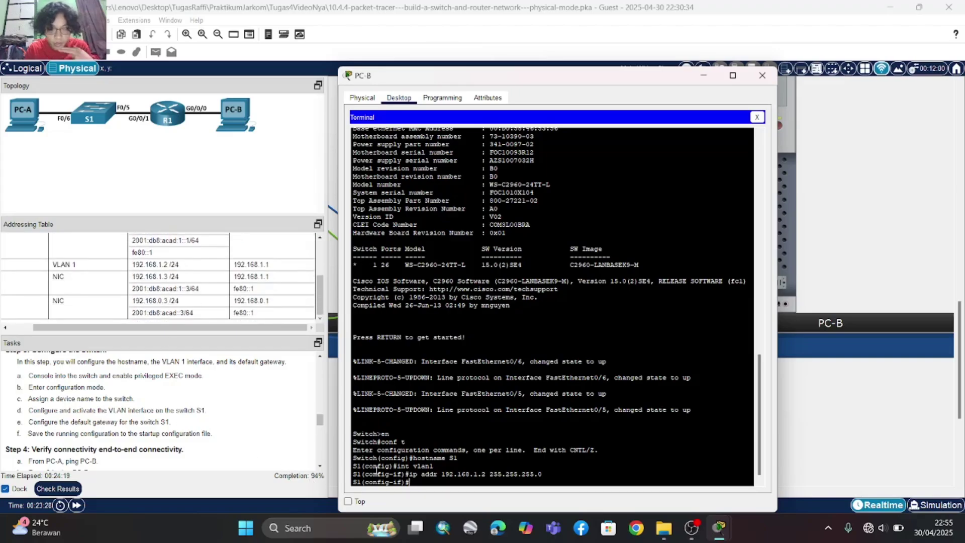
pyautogui.write('shutdown')
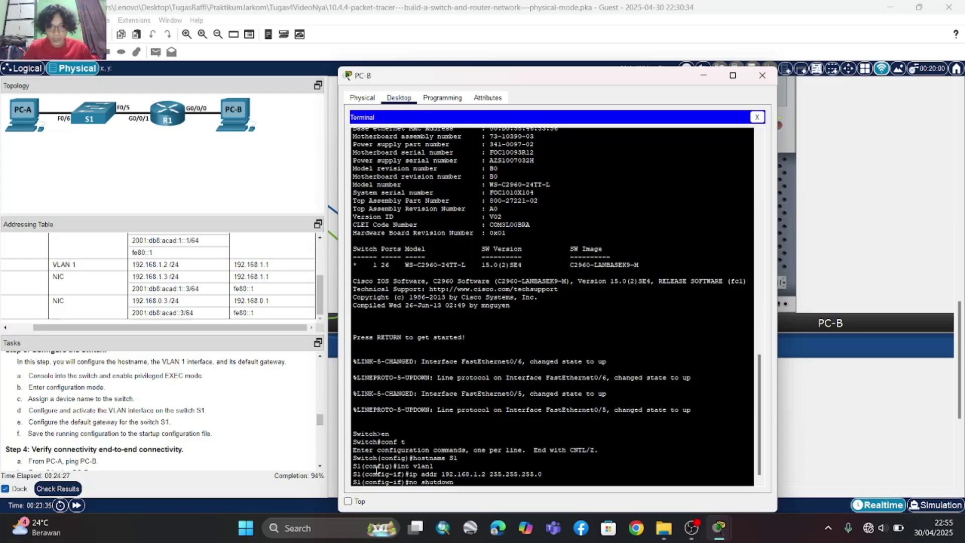
pyautogui.press('Return')
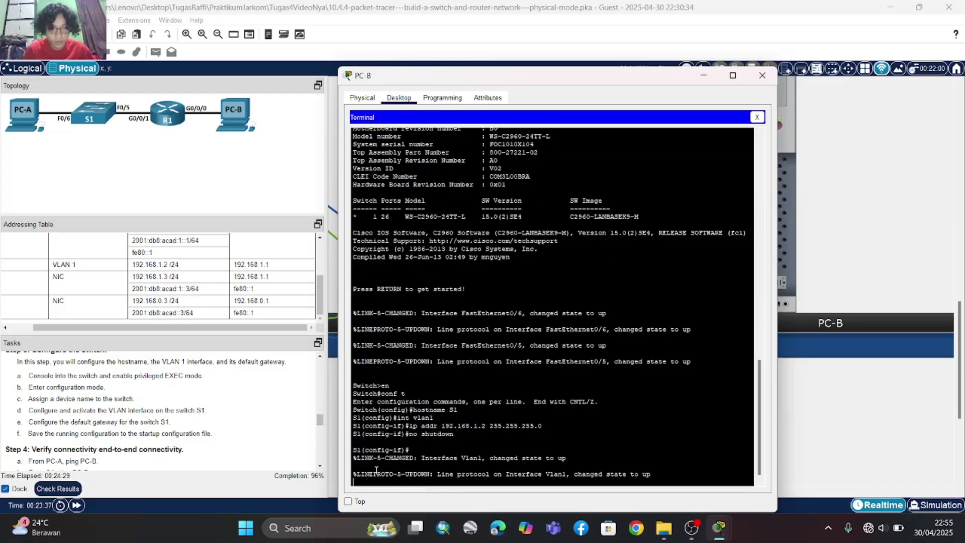
pyautogui.press('Return')
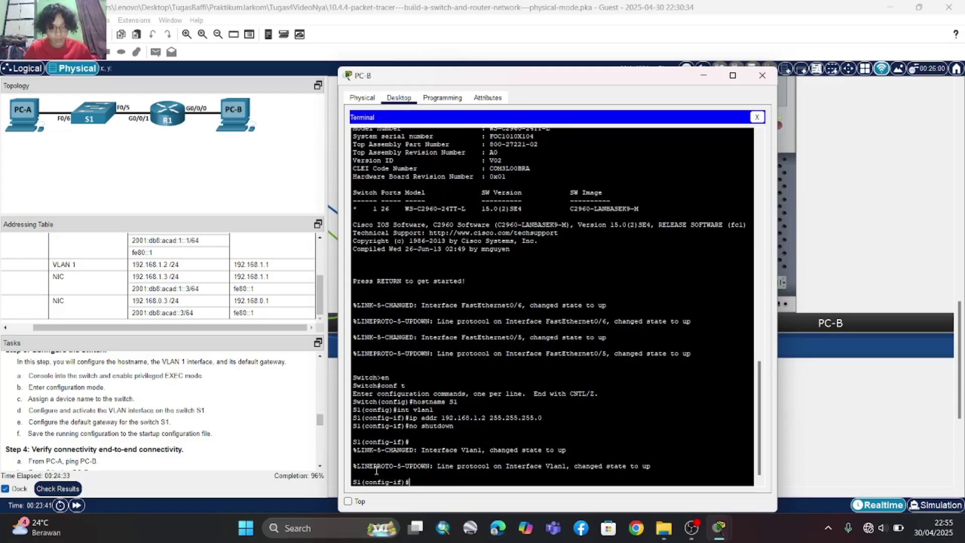
# - Exit to the S1(config)# prompt and start typing the 'ip default-gateway' command
pyautogui.write('e')
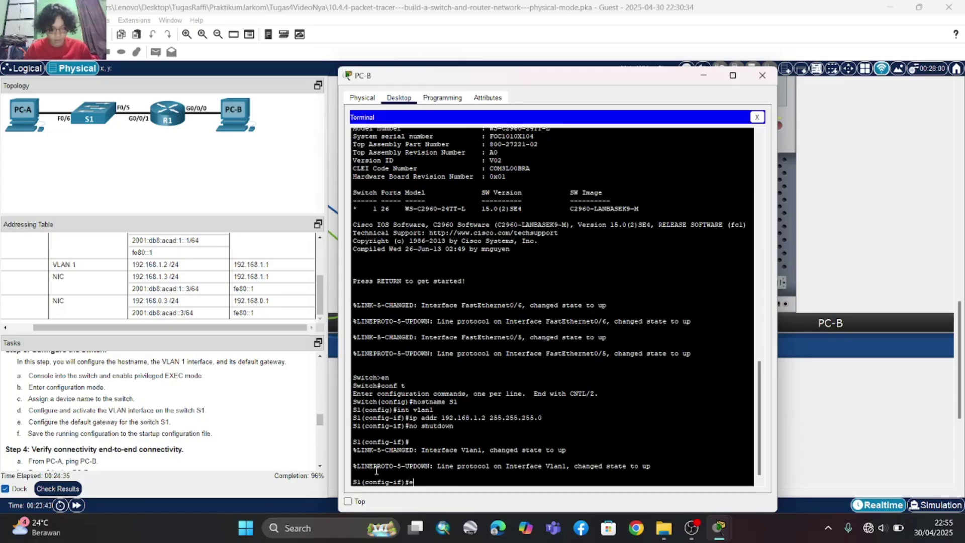
pyautogui.write('xit')
pyautogui.press('Return')
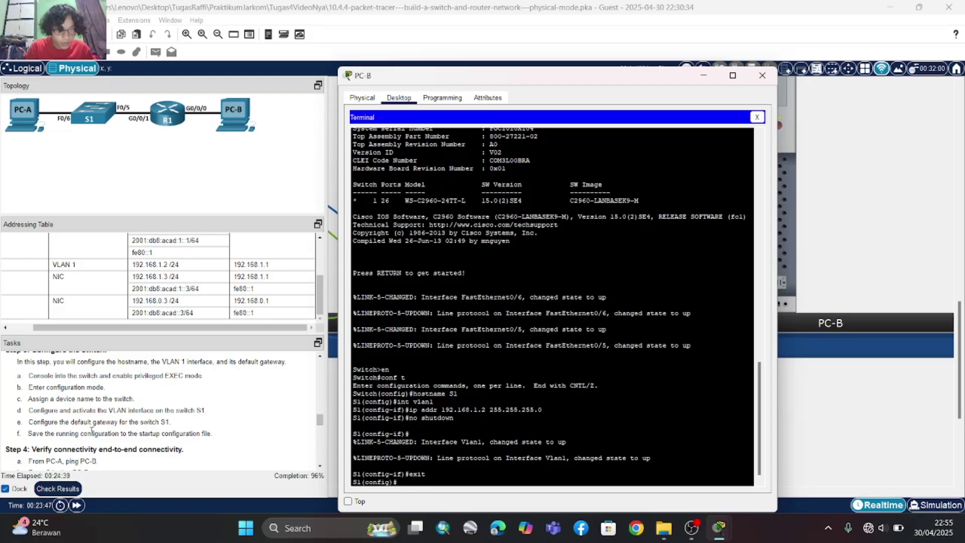
pyautogui.scroll(-1, 105, 433)
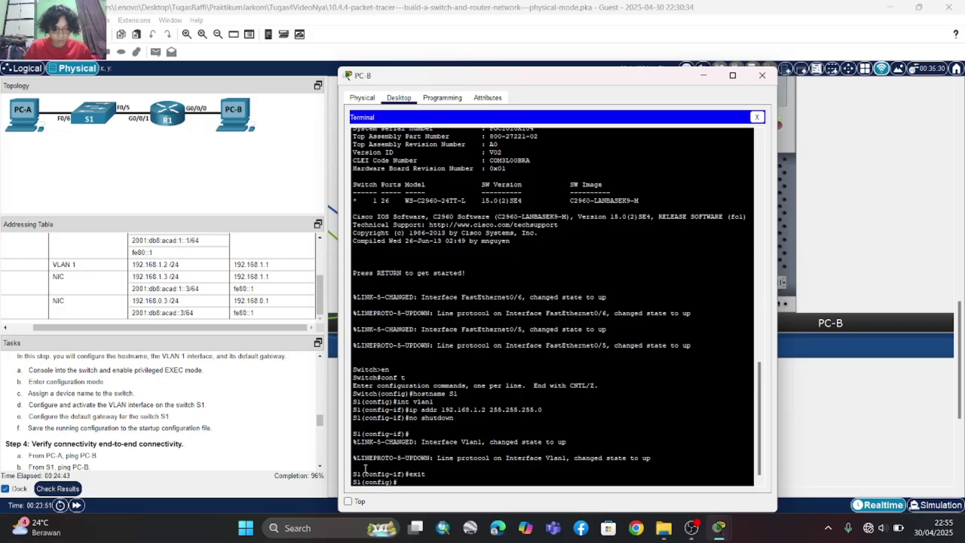
pyautogui.write('p')
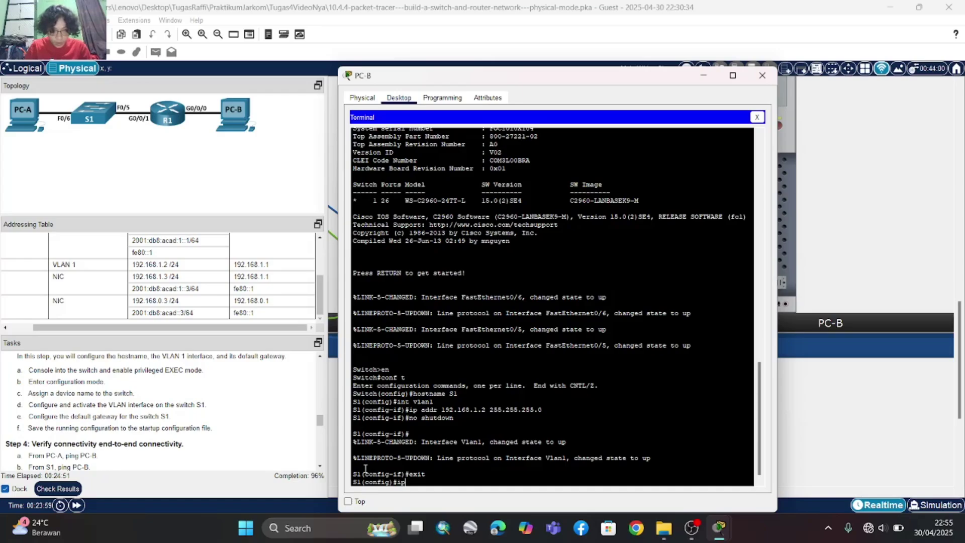
pyautogui.write('defa')
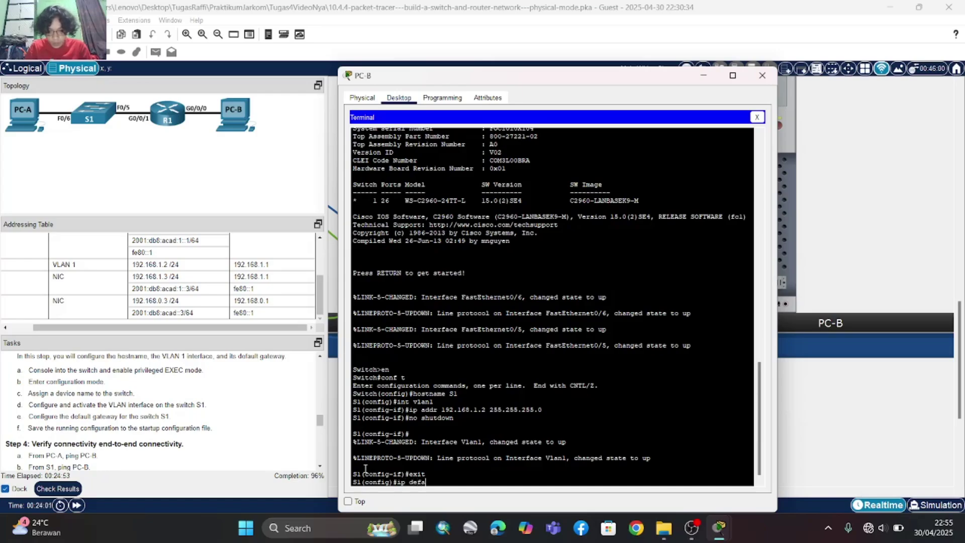
pyautogui.write('ult-')
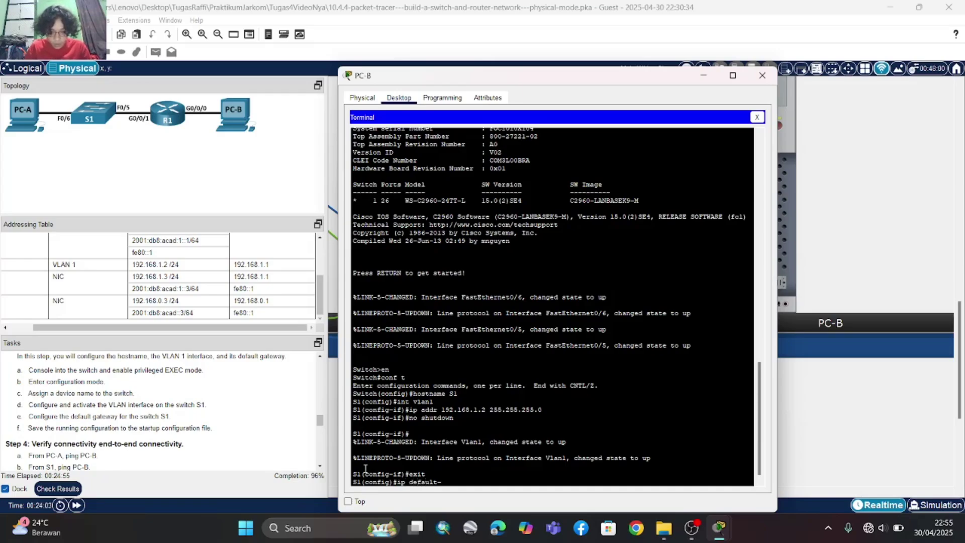
pyautogui.write('gatewa')
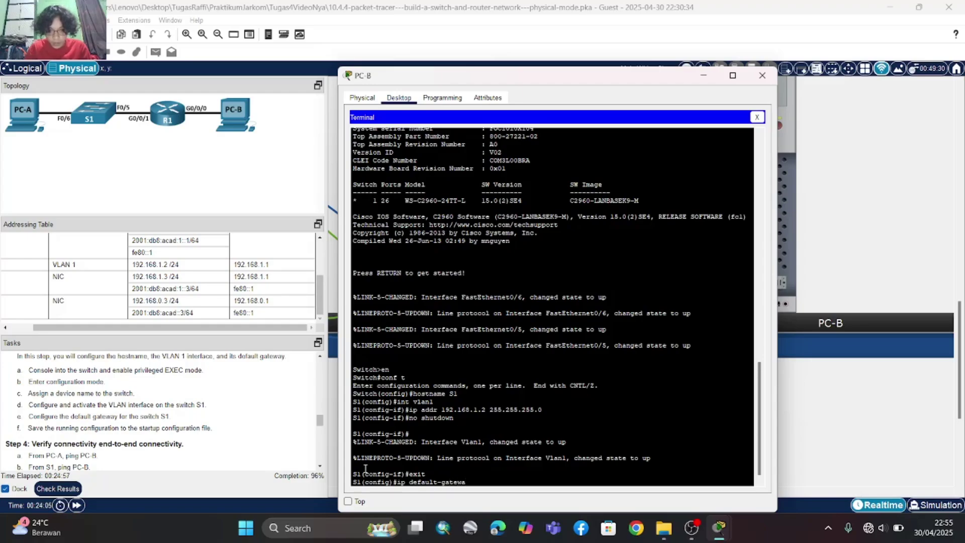
pyautogui.write('y')
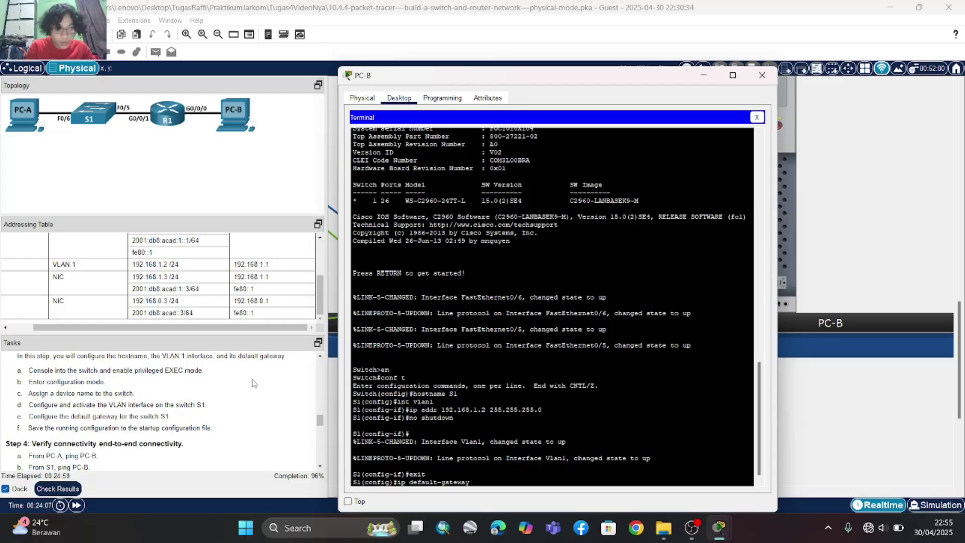
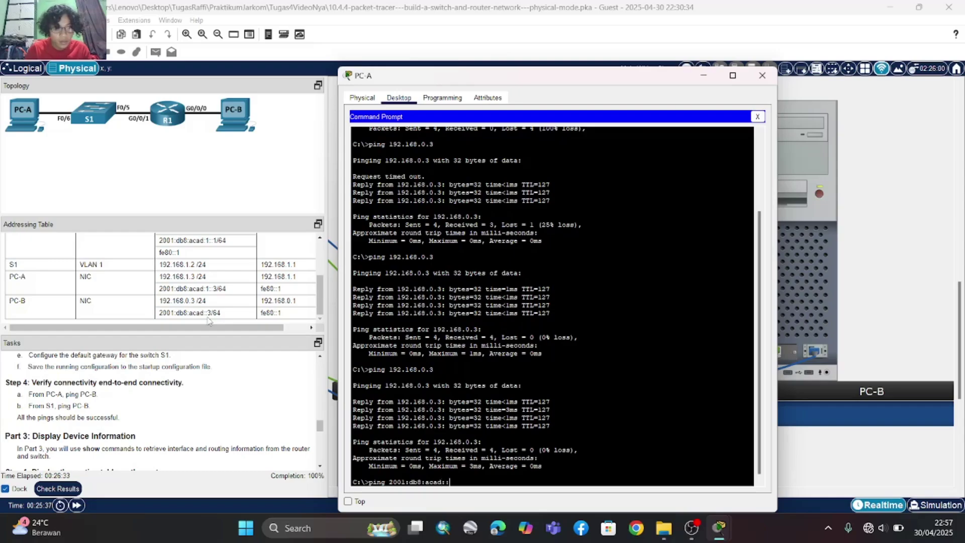
# - Ping 2001:db8:acad::3 from PC-A and confirm four replies with 0% loss
pyautogui.write('3')
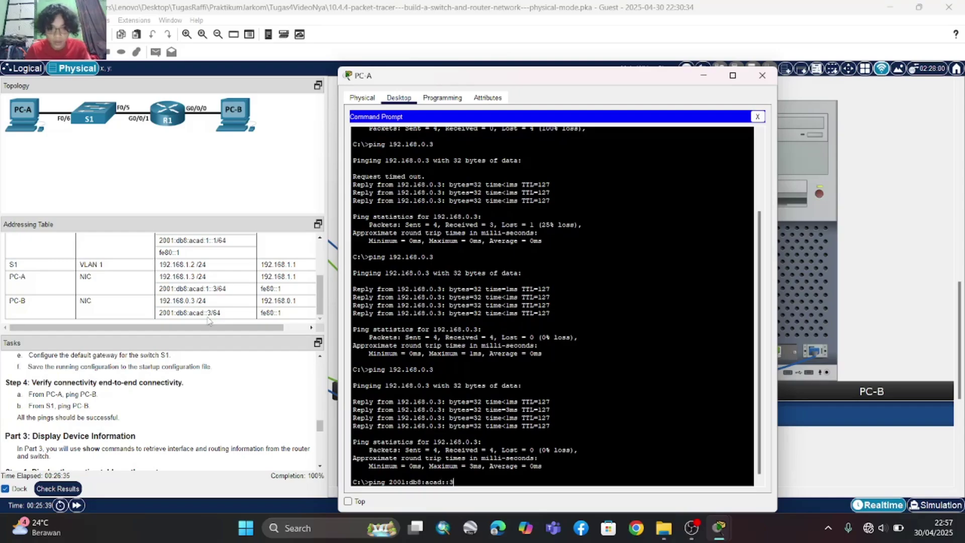
pyautogui.press('Return')
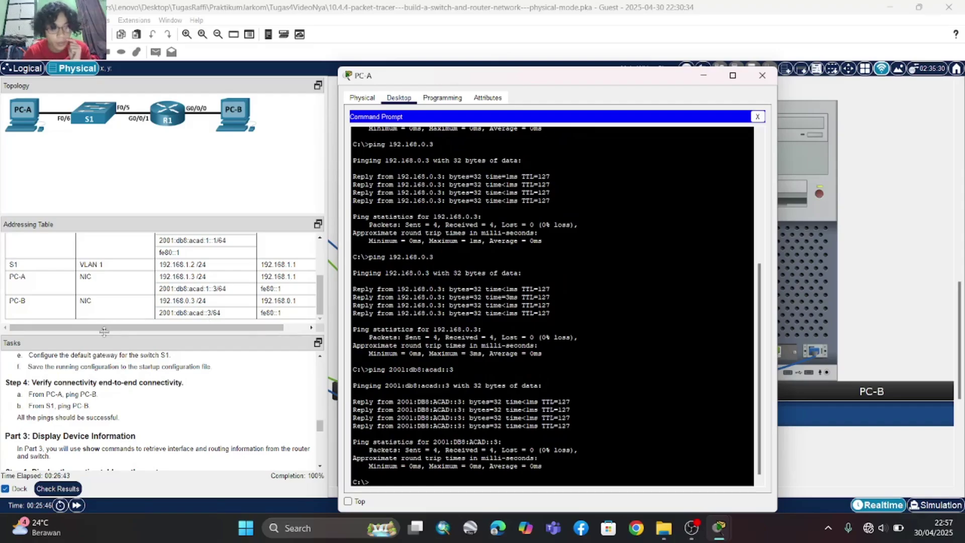
pyautogui.scroll(-1, 95, 369)
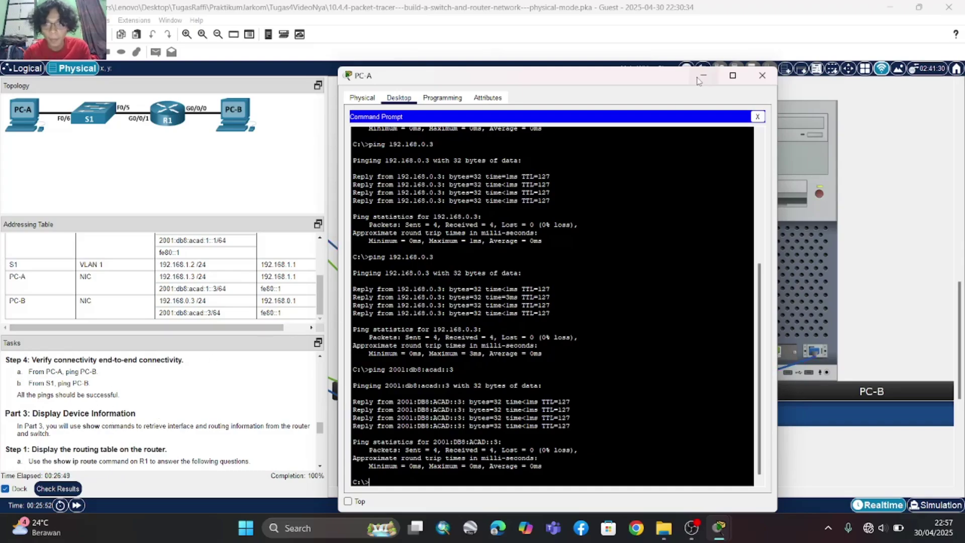
# - Close PC-A and open a console terminal to S1 from PC-B with default settings
pyautogui.click(763, 76)
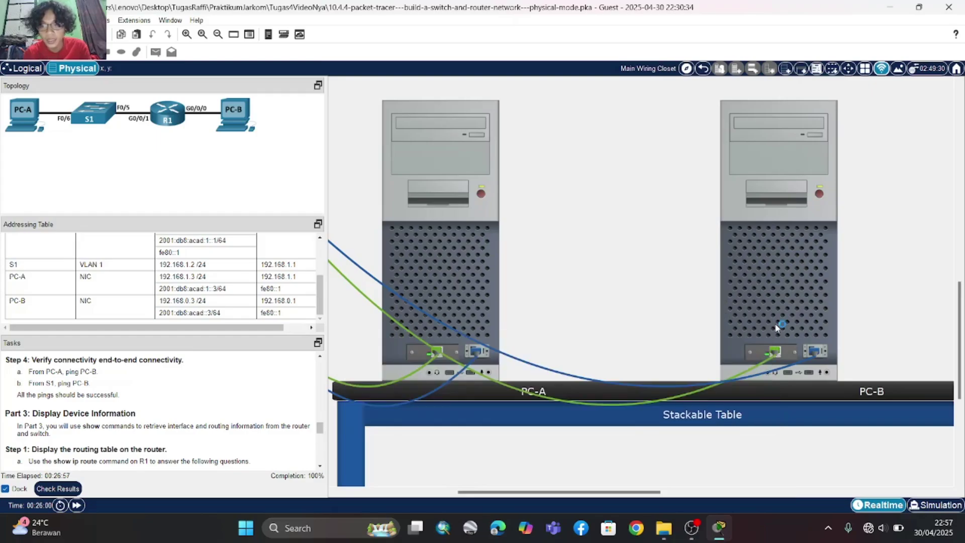
pyautogui.click(779, 324)
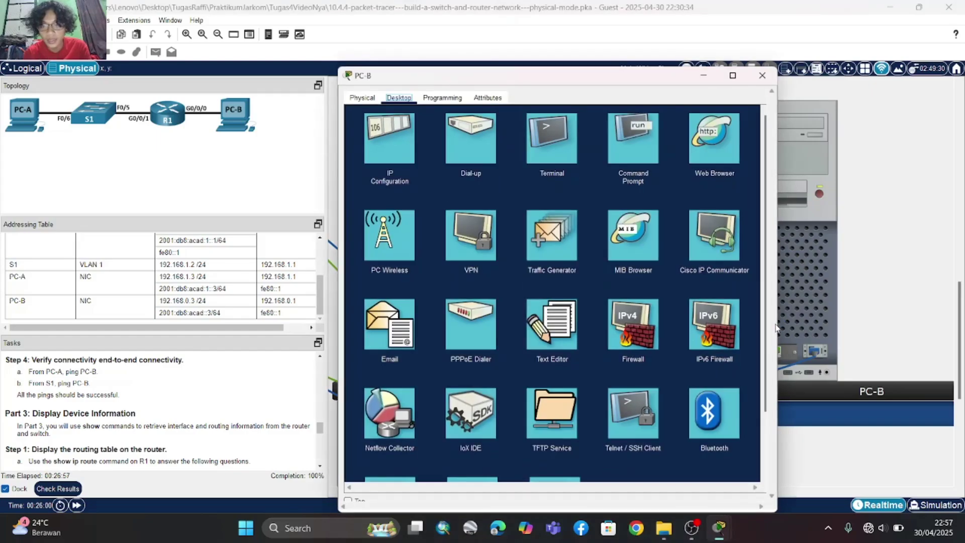
pyautogui.click(560, 152)
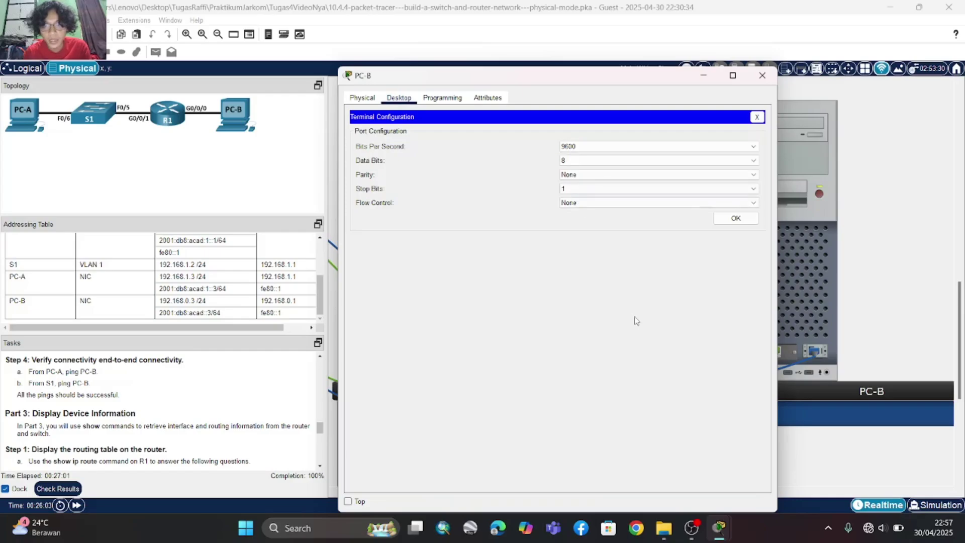
pyautogui.click(736, 218)
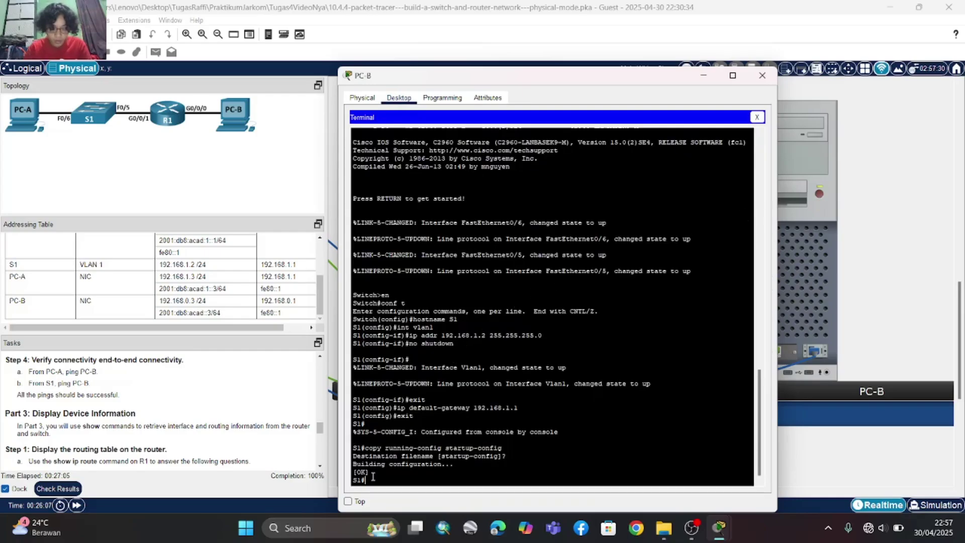
# - Ping PC-B at 192.168.0.3 from S1 twice, reaching 100% success
pyautogui.write('ping 19')
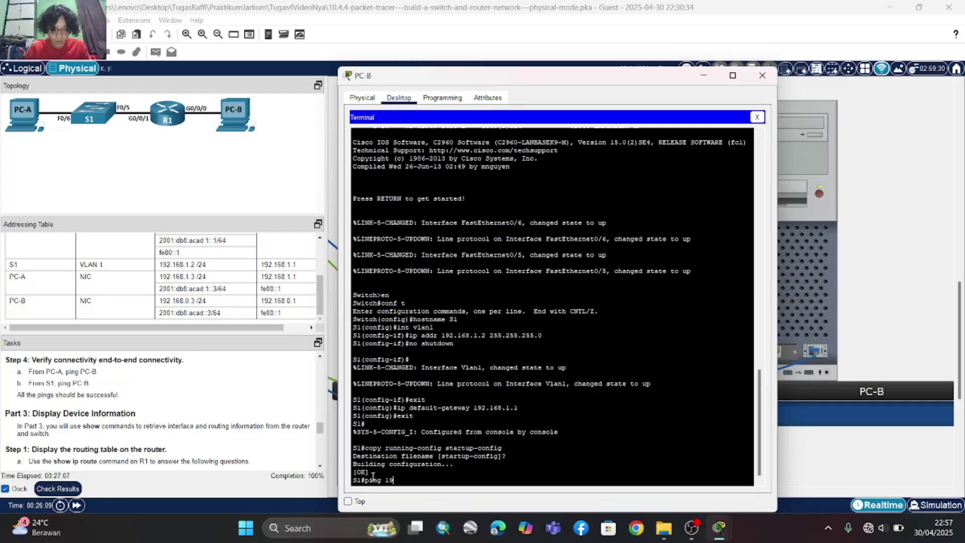
pyautogui.write('2.168')
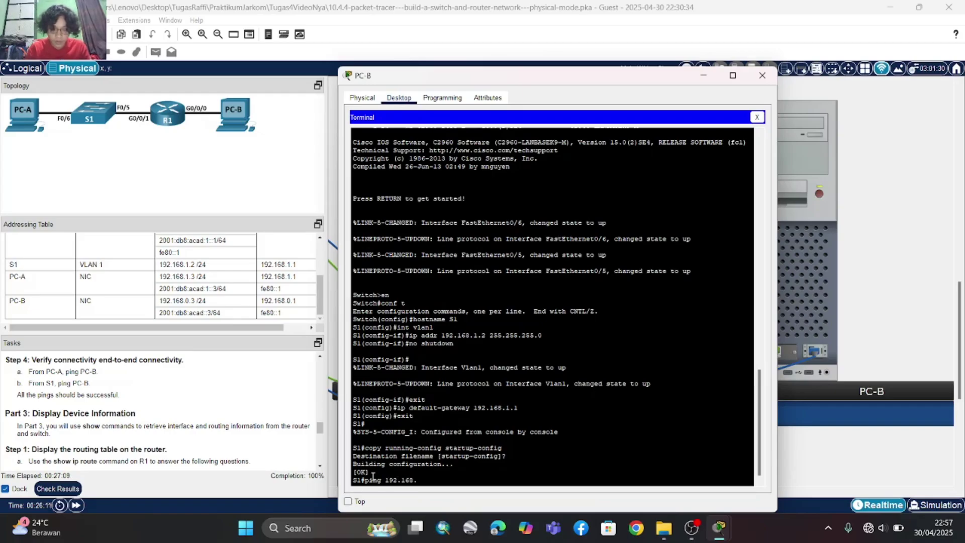
pyautogui.write('.0.3')
pyautogui.press('Return')
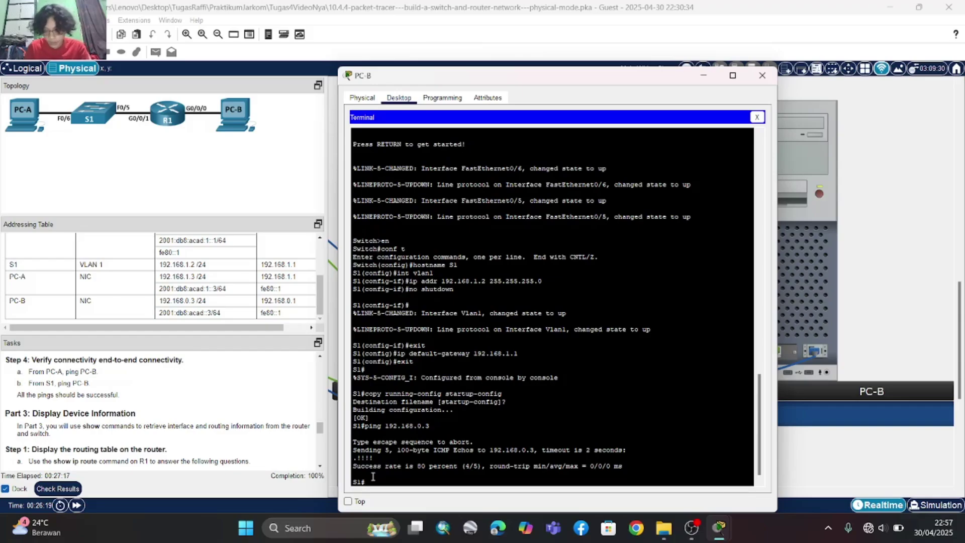
pyautogui.press('Up')
pyautogui.press('Return')
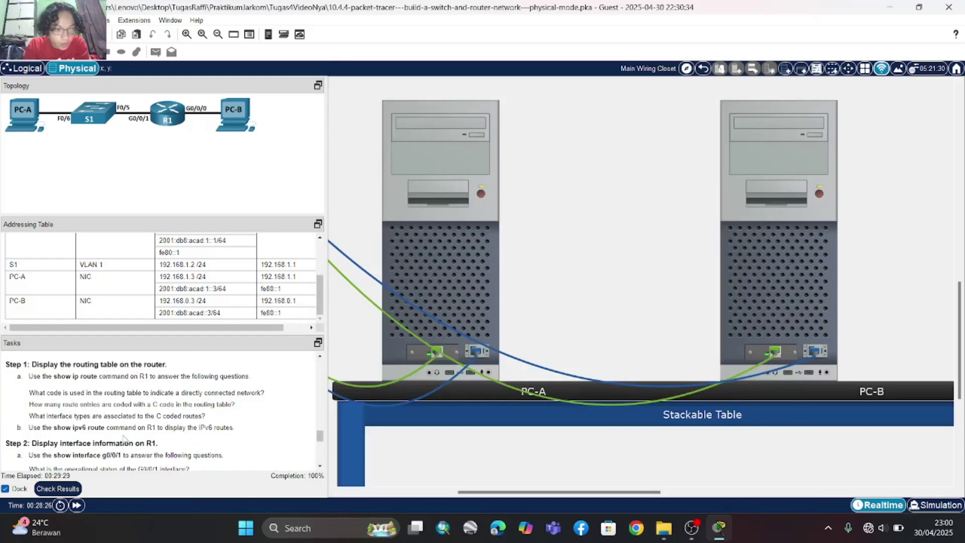
pyautogui.scroll(-3, 125, 440)
pyautogui.scroll(3, 126, 440)
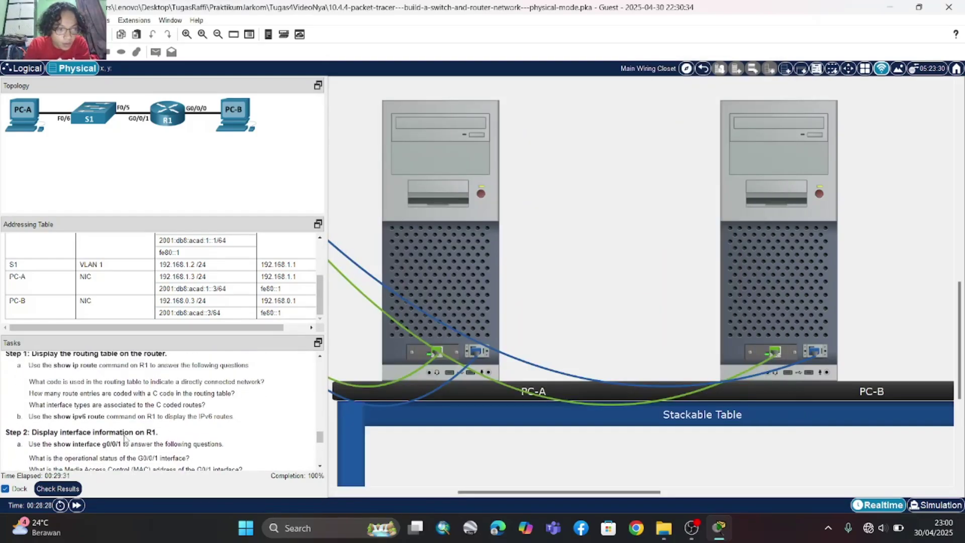
pyautogui.scroll(2, 125, 439)
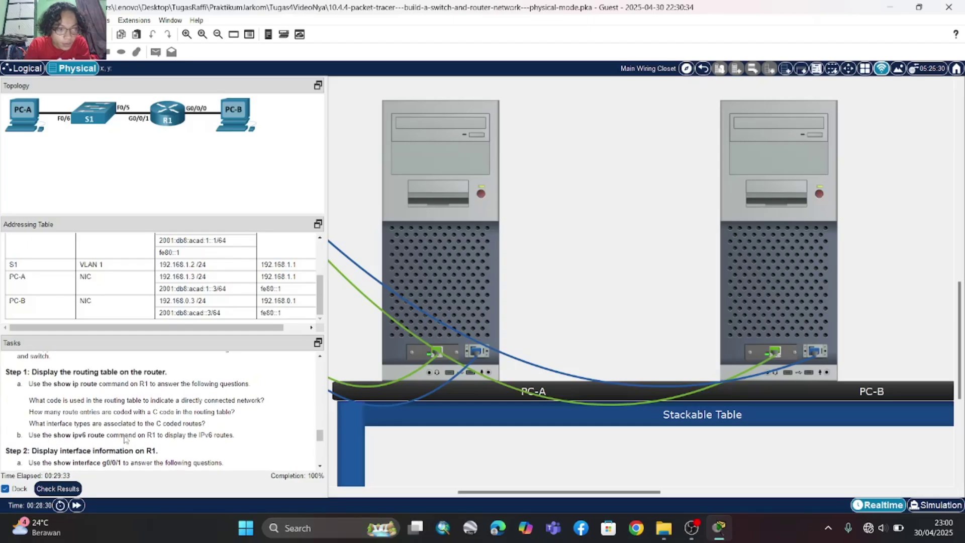
pyautogui.scroll(1, 126, 439)
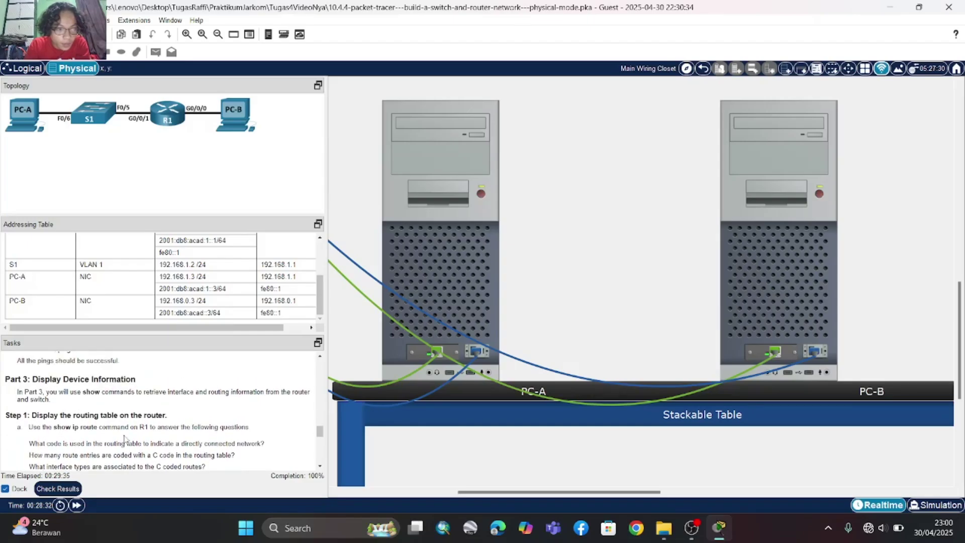
pyautogui.scroll(-1, 125, 439)
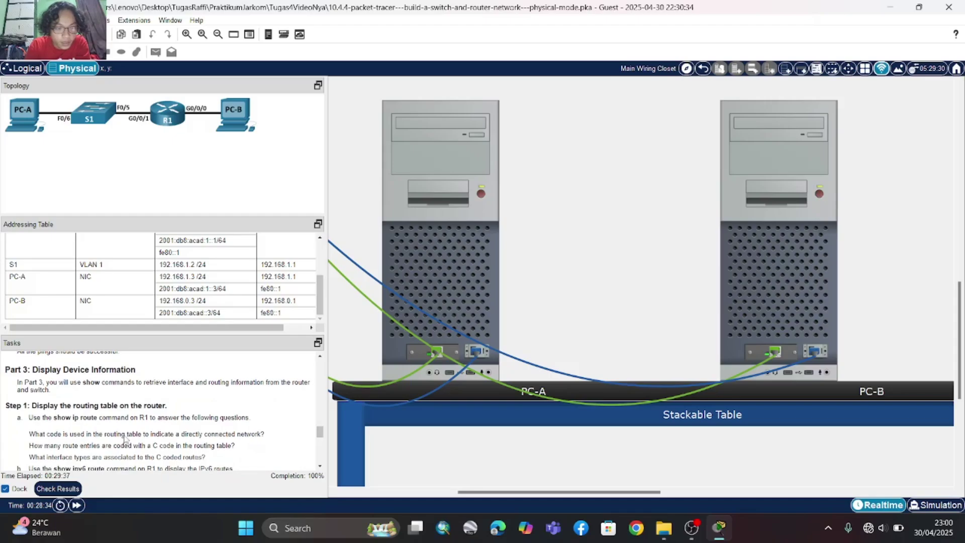
pyautogui.hscroll(-3, 452, 293)
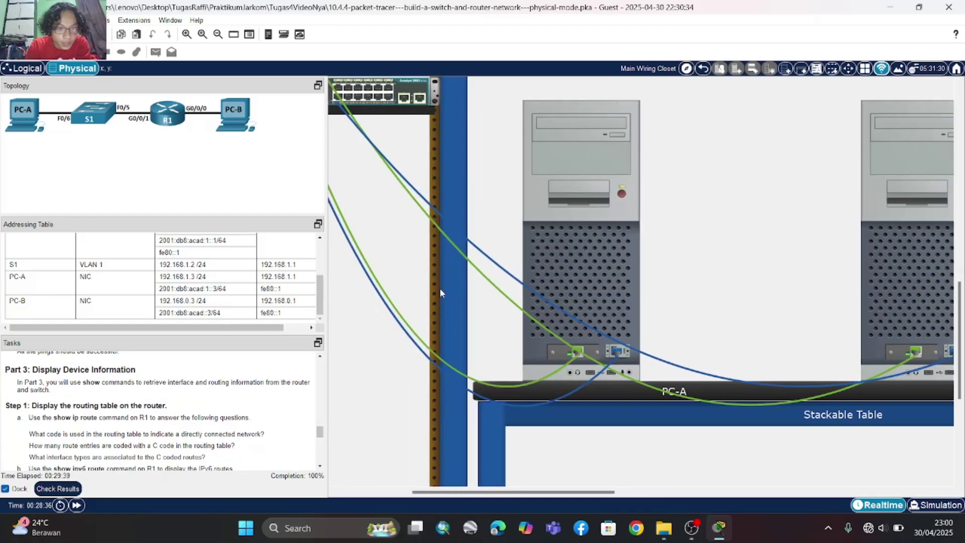
pyautogui.hscroll(-2, 441, 293)
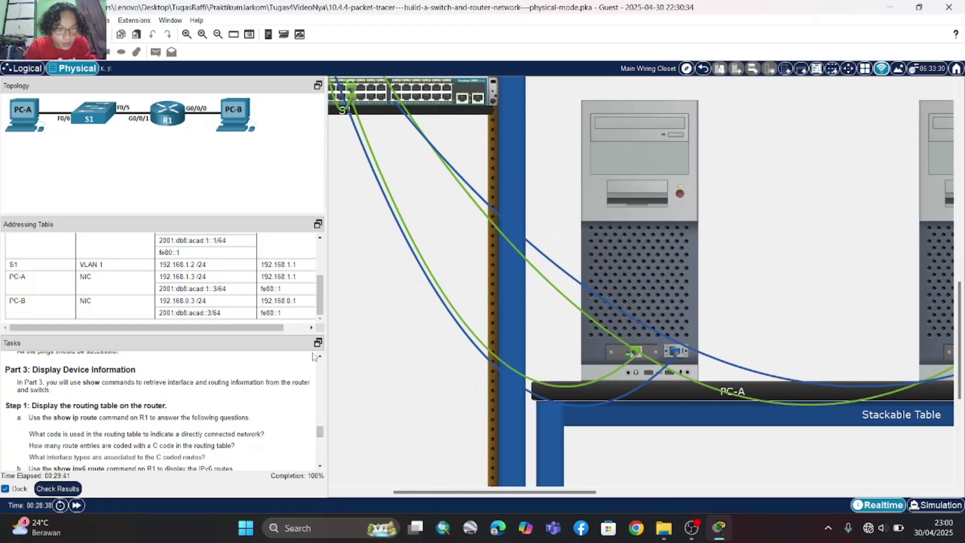
pyautogui.click(632, 259)
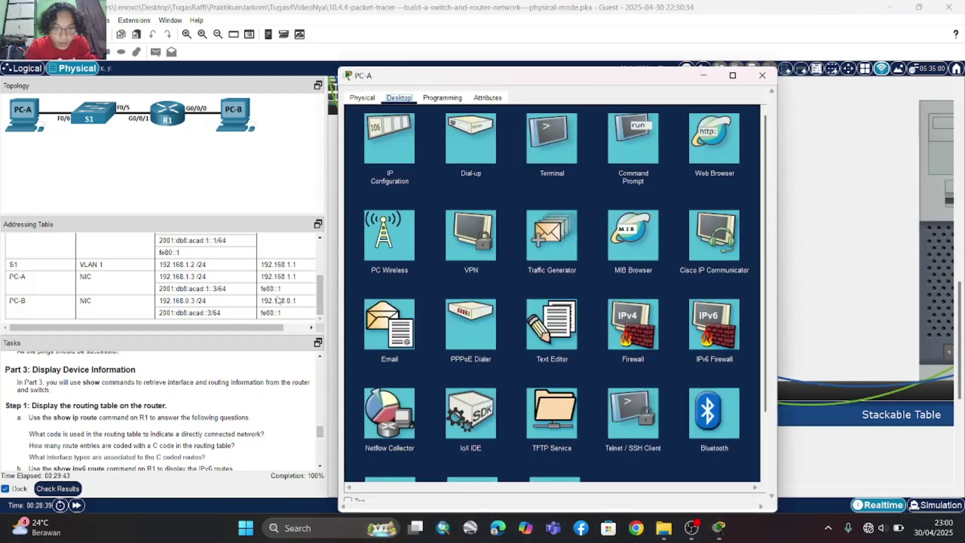
pyautogui.click(550, 146)
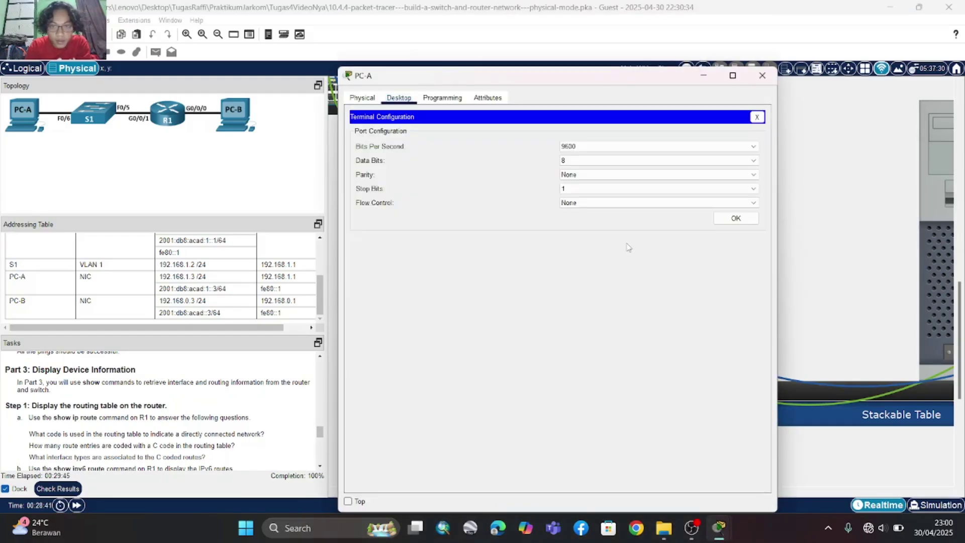
pyautogui.click(736, 218)
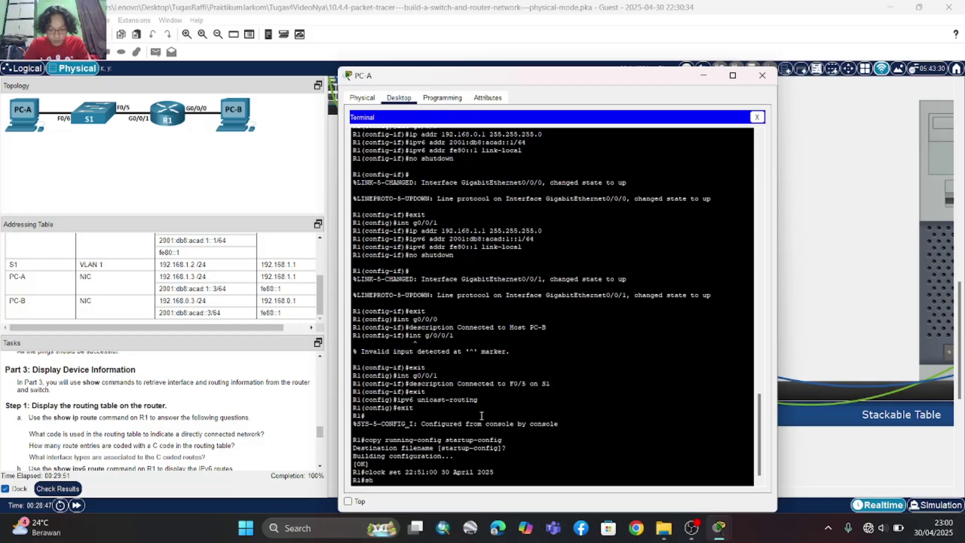
pyautogui.write('show ip ')
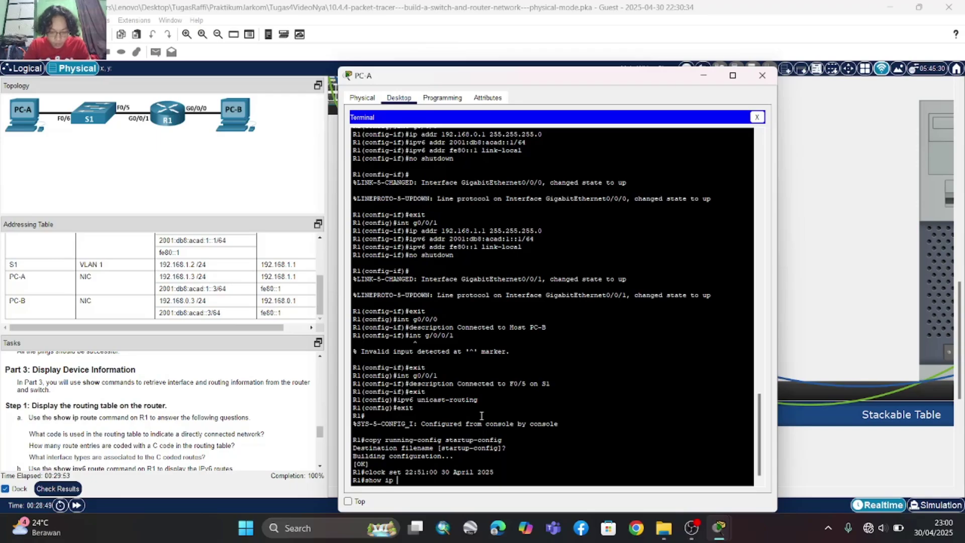
pyautogui.write('route')
pyautogui.press('Return')
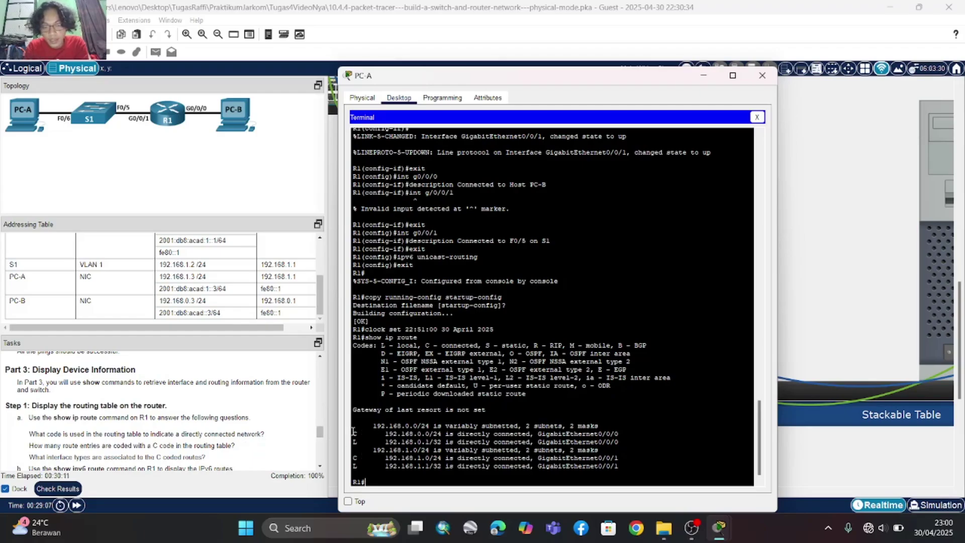
pyautogui.moveTo(355, 432); pyautogui.dragTo(467, 436)
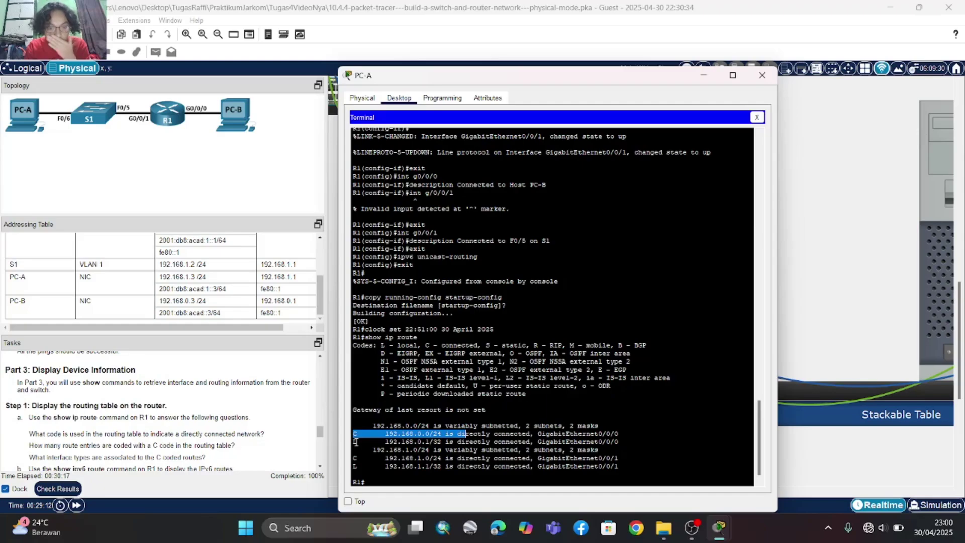
pyautogui.click(355, 443)
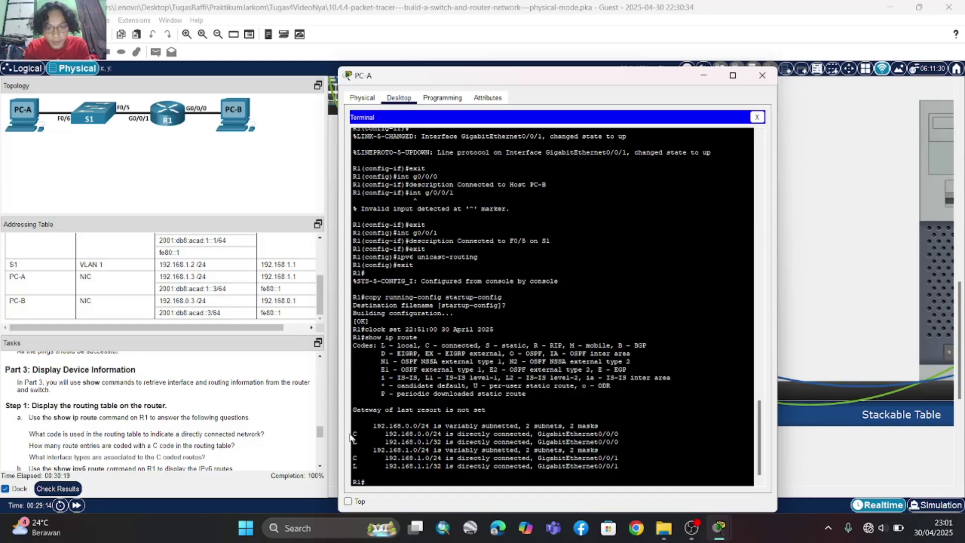
pyautogui.moveTo(354, 434); pyautogui.dragTo(623, 436)
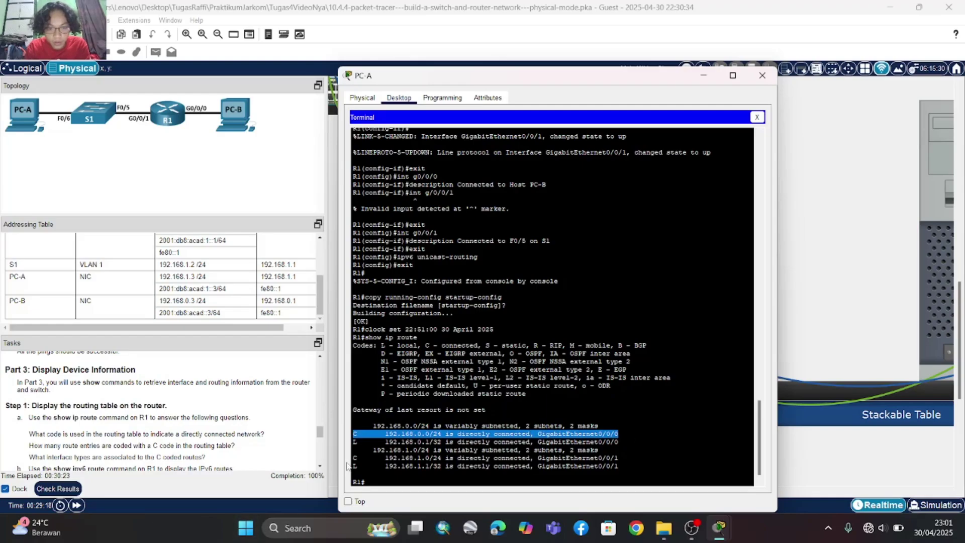
pyautogui.moveTo(356, 458); pyautogui.dragTo(620, 466)
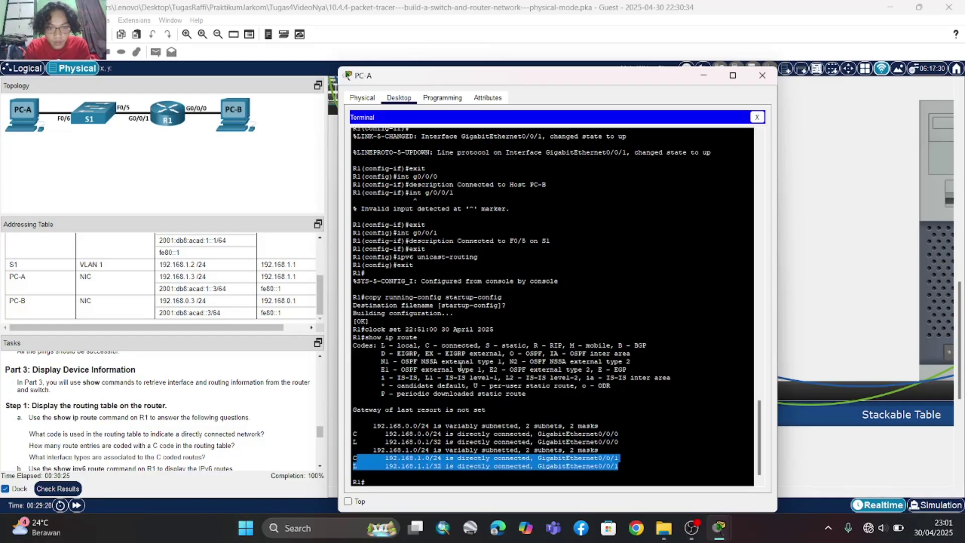
pyautogui.moveTo(425, 346); pyautogui.dragTo(478, 345)
pyautogui.scroll(-1, 96, 422)
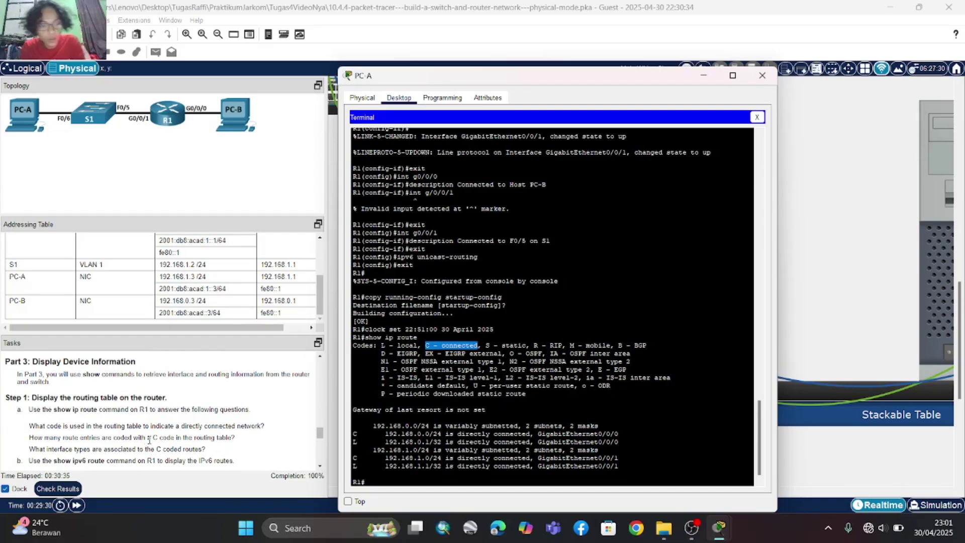
pyautogui.moveTo(354, 427); pyautogui.dragTo(635, 435)
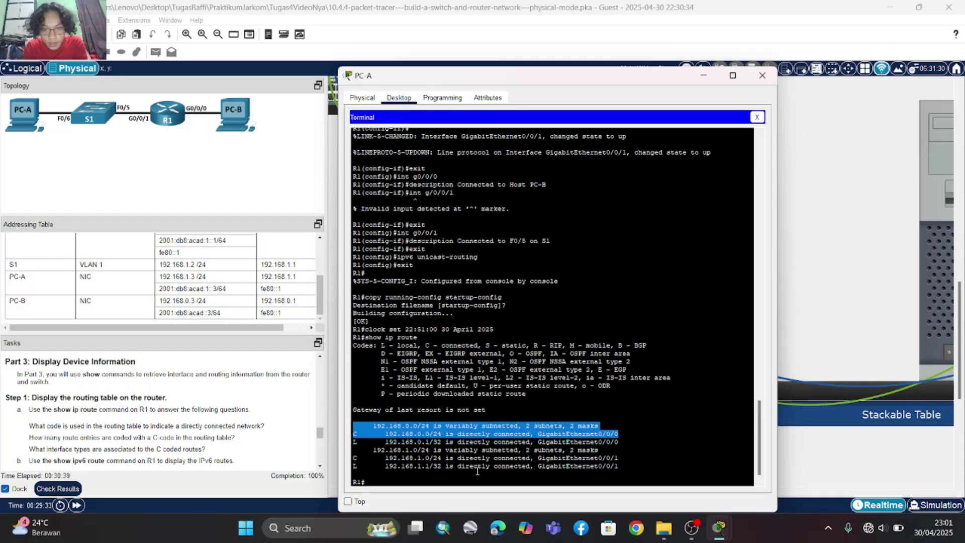
pyautogui.moveTo(354, 459); pyautogui.dragTo(621, 458)
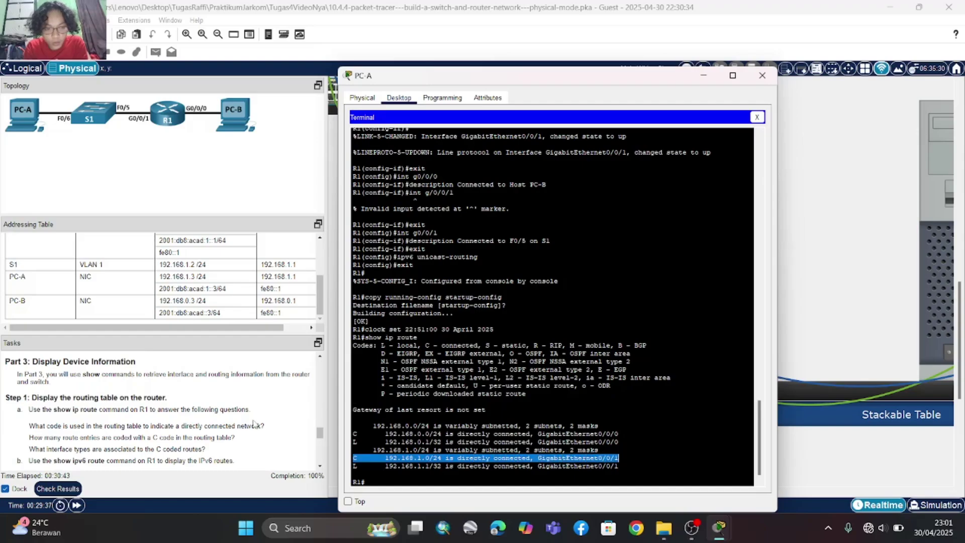
pyautogui.scroll(-2, 215, 428)
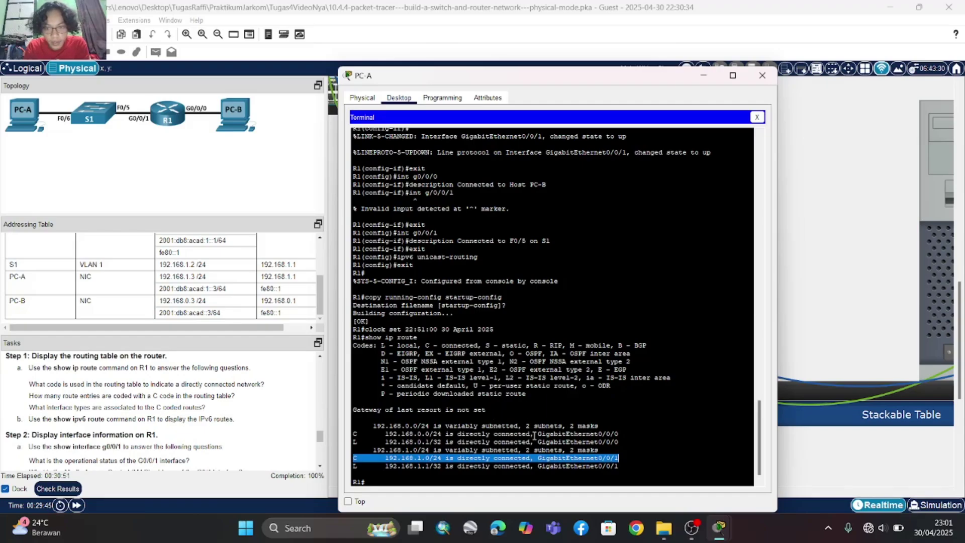
pyautogui.moveTo(536, 433); pyautogui.dragTo(622, 434)
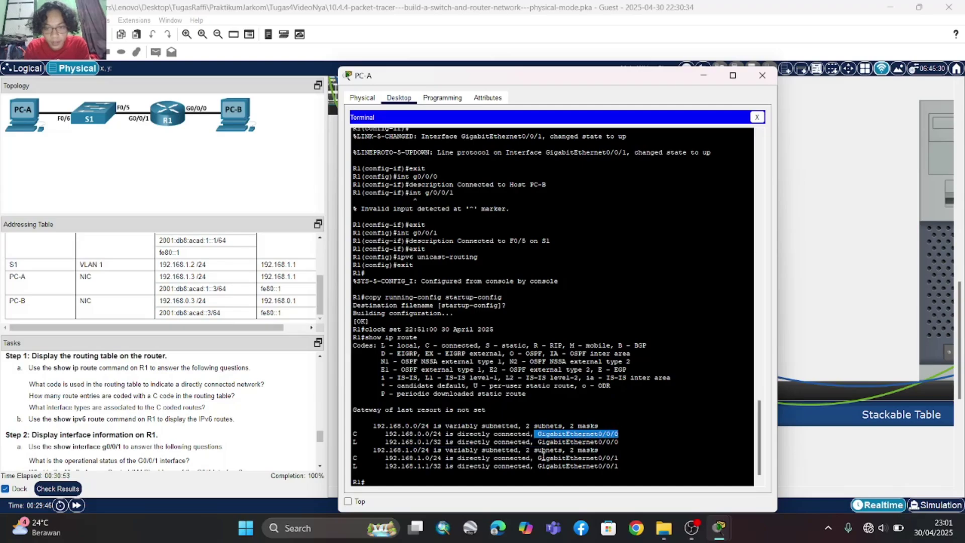
pyautogui.moveTo(543, 459); pyautogui.dragTo(629, 459)
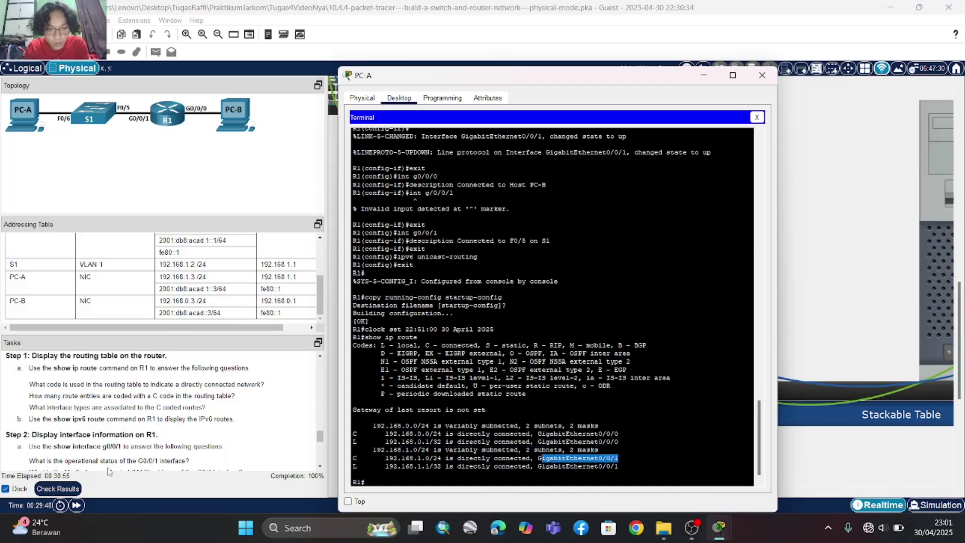
pyautogui.scroll(-3, 94, 446)
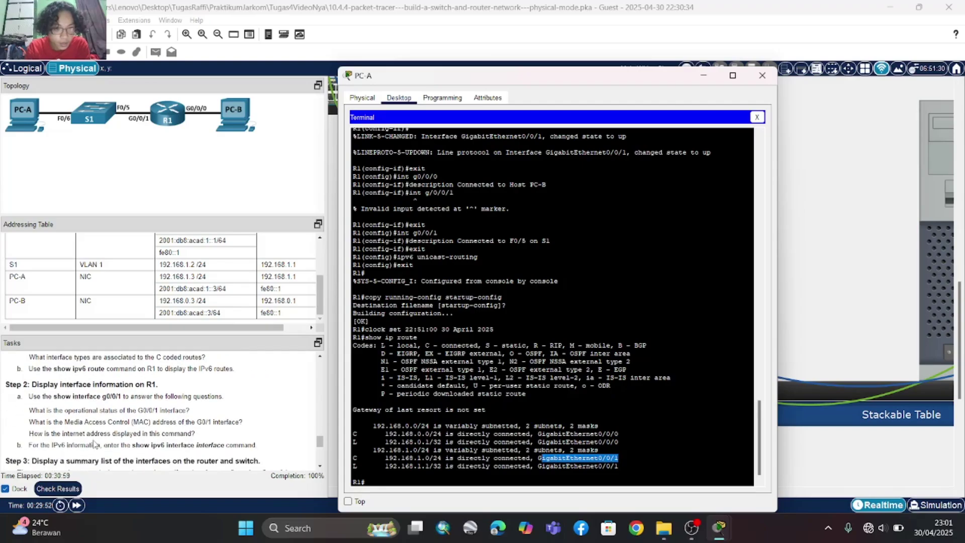
pyautogui.click(377, 480)
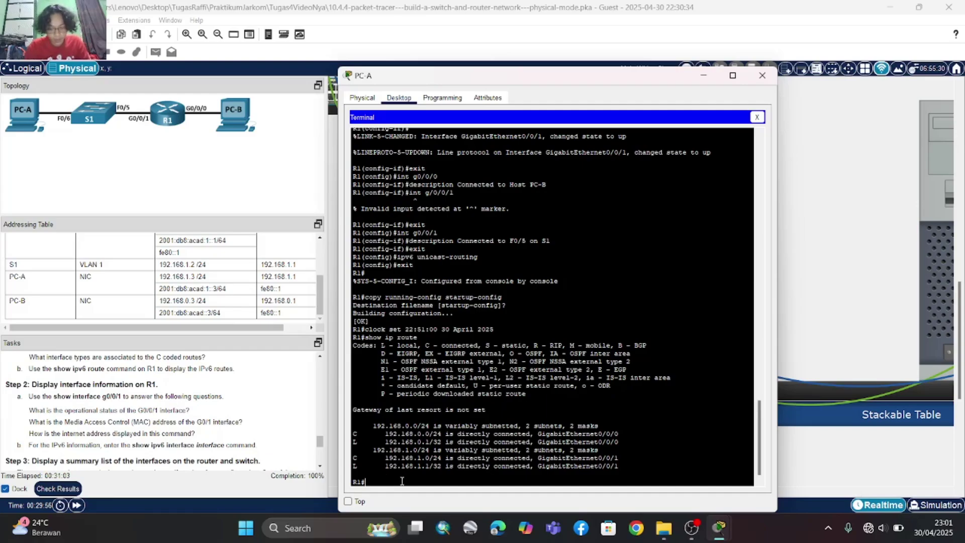
# - Display R1's IPv6 routing table with show ipv6 route
pyautogui.press('Up')
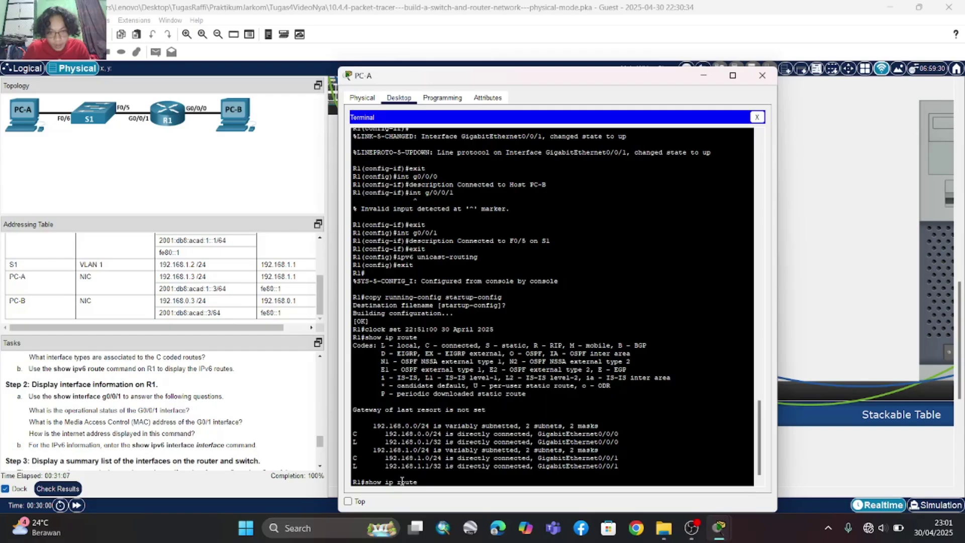
pyautogui.write('v6')
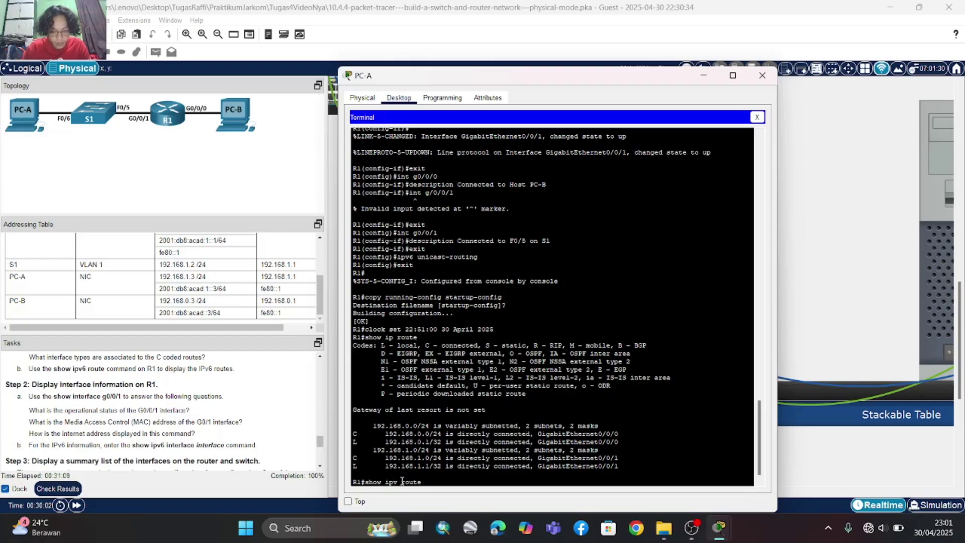
pyautogui.press('Return')
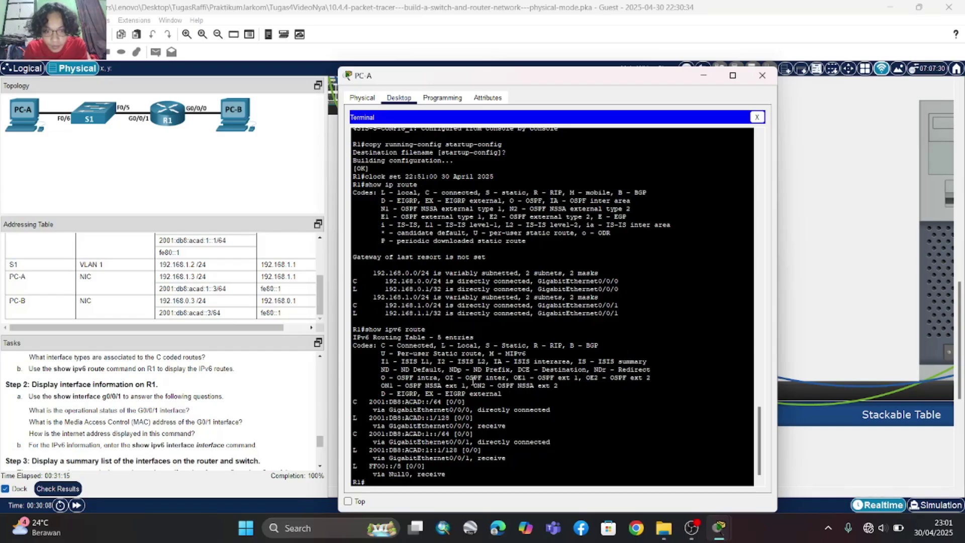
pyautogui.scroll(-1, 473, 381)
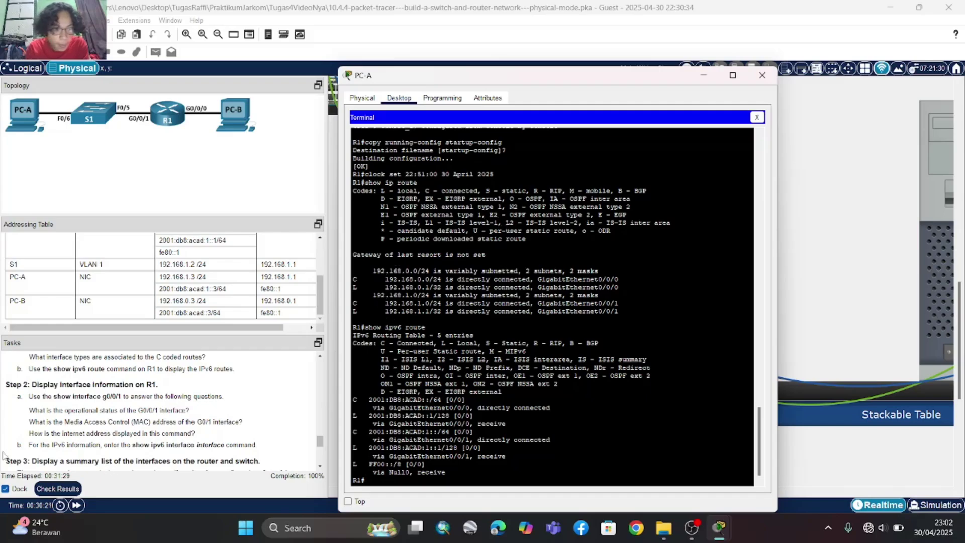
pyautogui.scroll(-3, 50, 431)
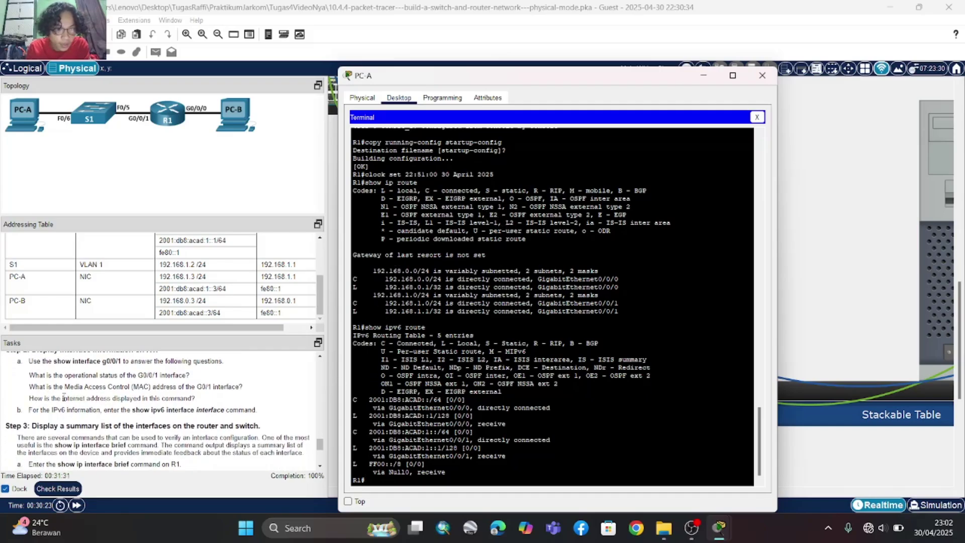
pyautogui.scroll(3, 64, 397)
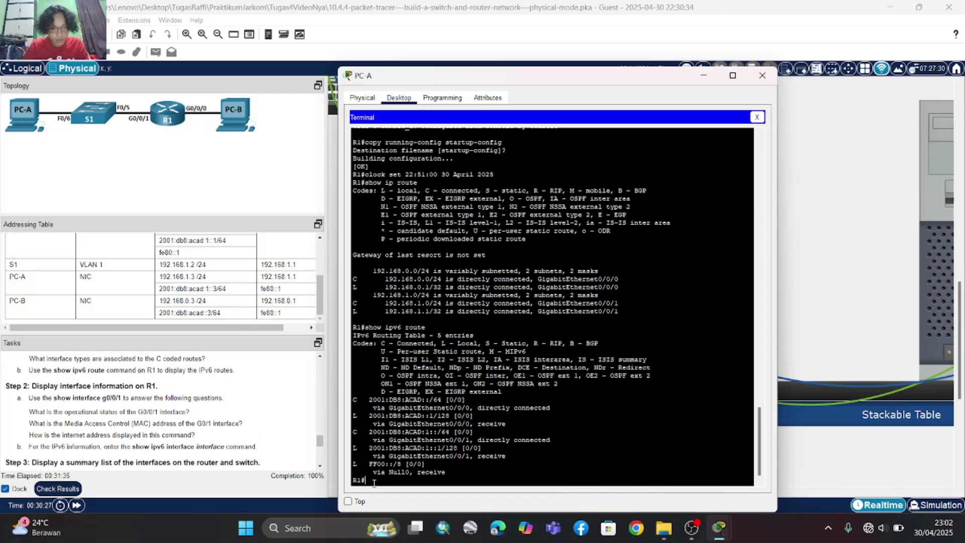
# - Display interface G0/0/1's details on R1 with show interface g0/0/1
pyautogui.write('ow')
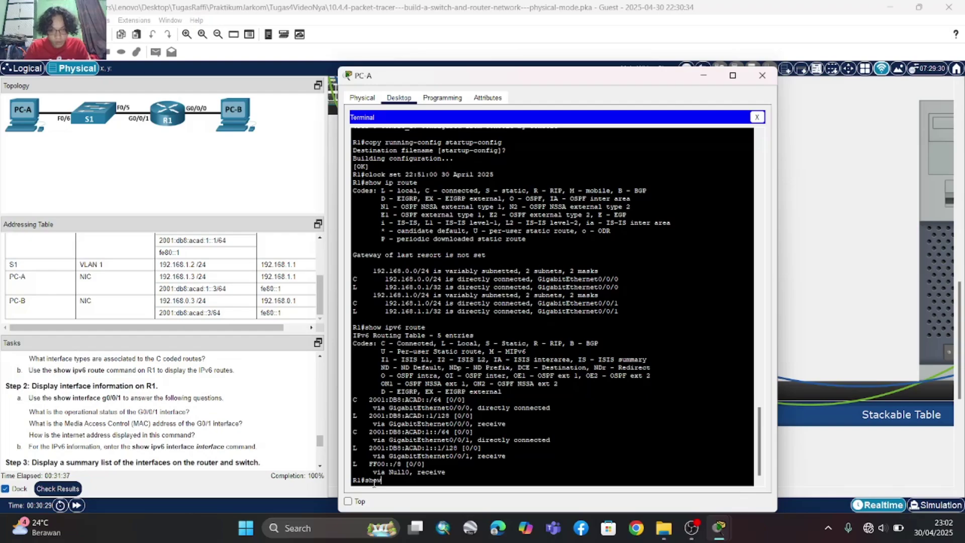
pyautogui.press('BackSpace')
pyautogui.press('BackSpace')
pyautogui.press('BackSpace')
pyautogui.press('BackSpace')
pyautogui.write('show ')
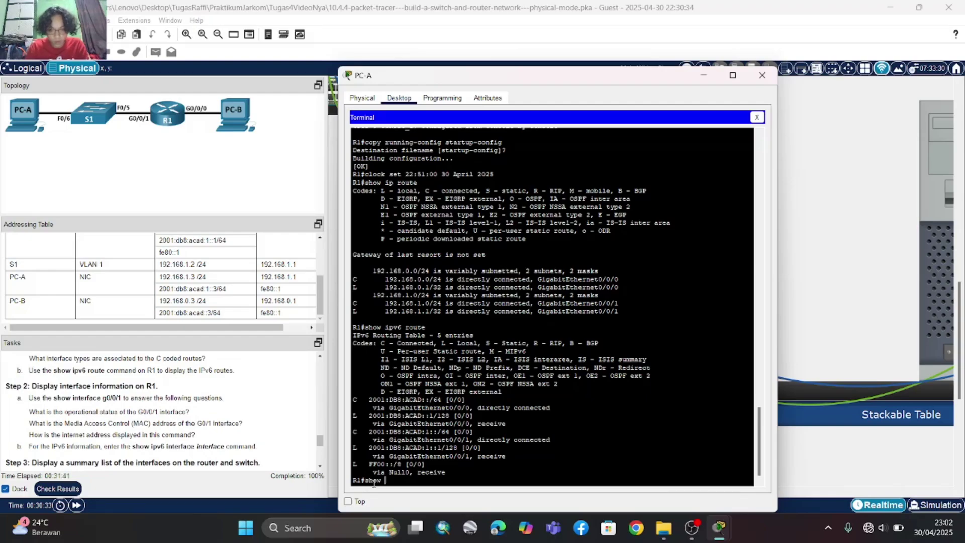
pyautogui.write('i')
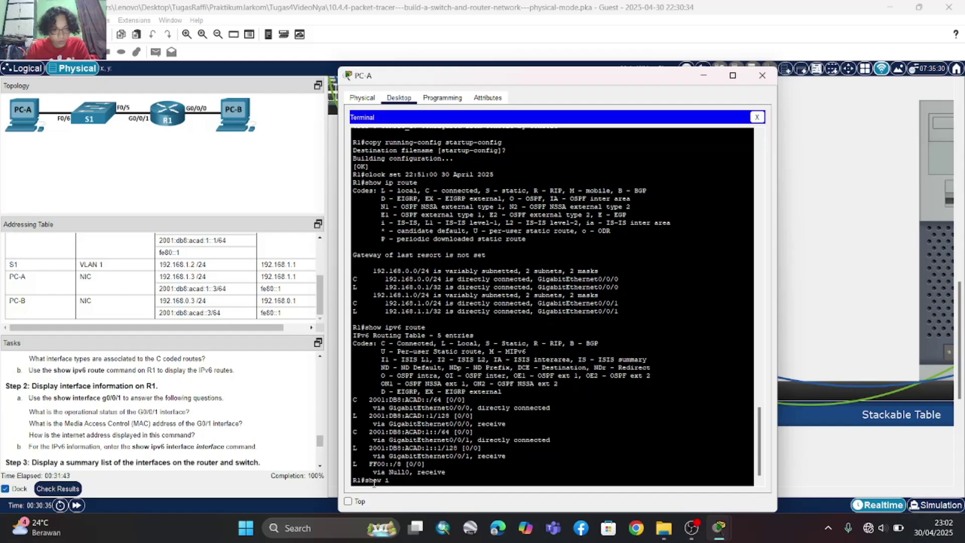
pyautogui.write('nterfa')
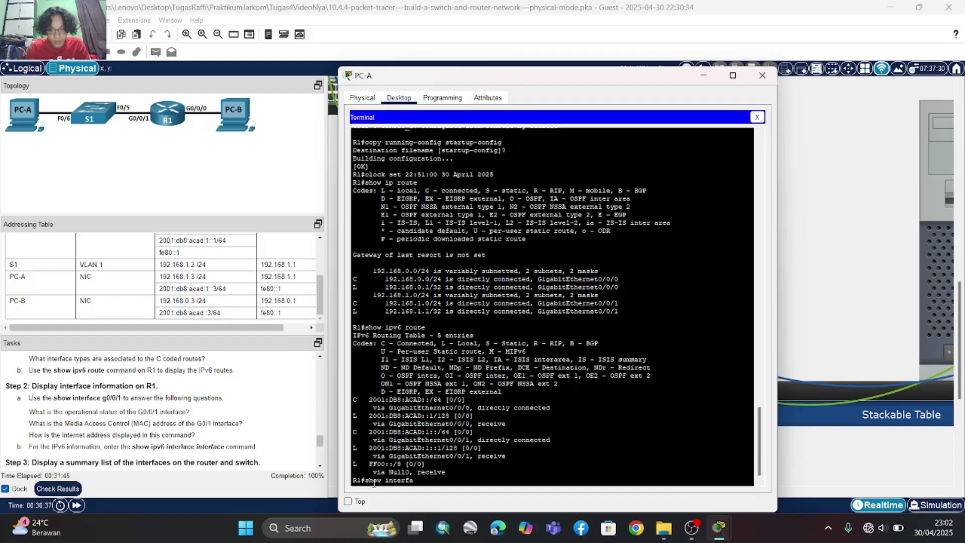
pyautogui.write('ce')
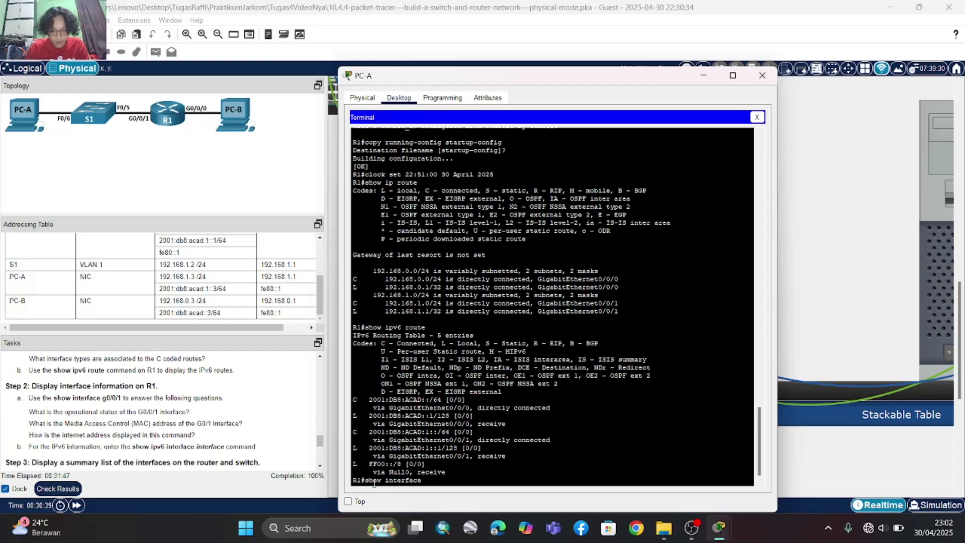
pyautogui.write(' g0')
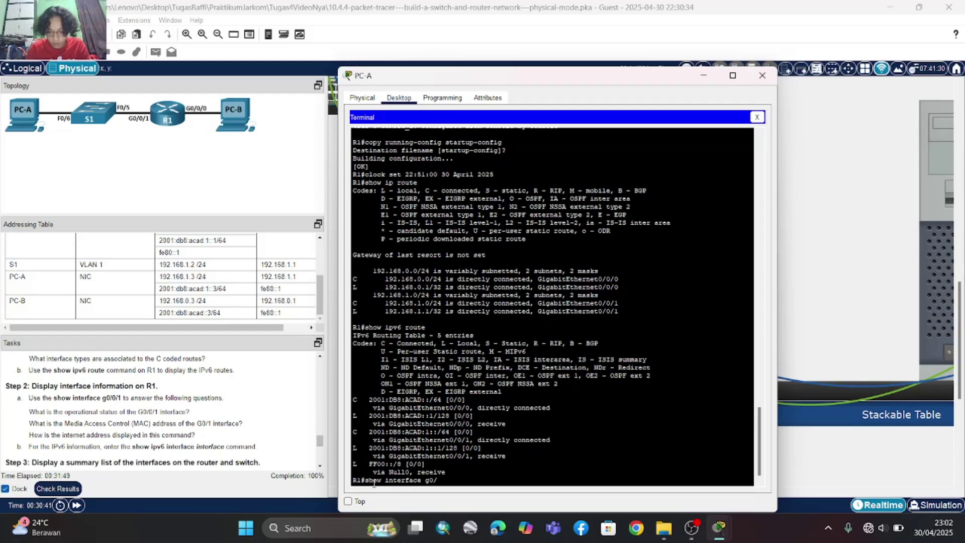
pyautogui.write('/0/1')
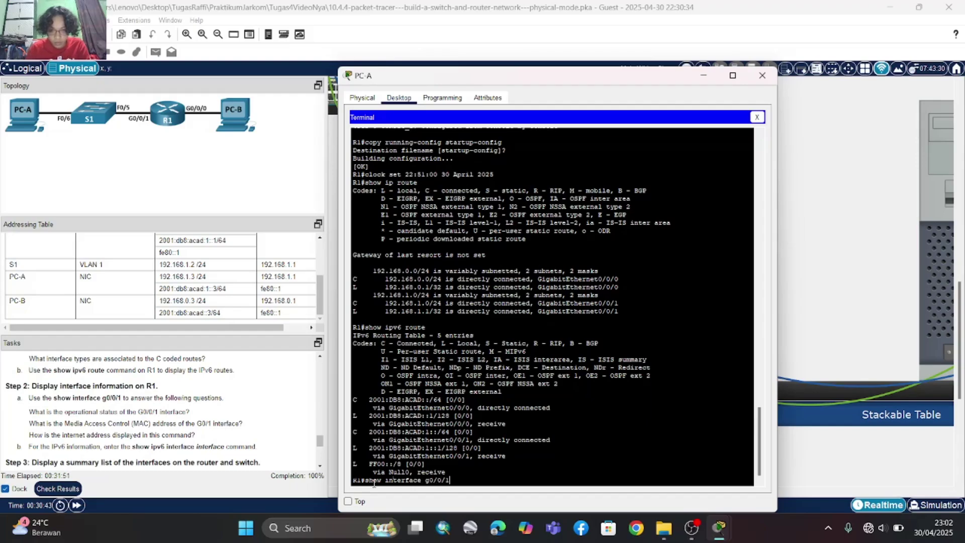
pyautogui.press('Return')
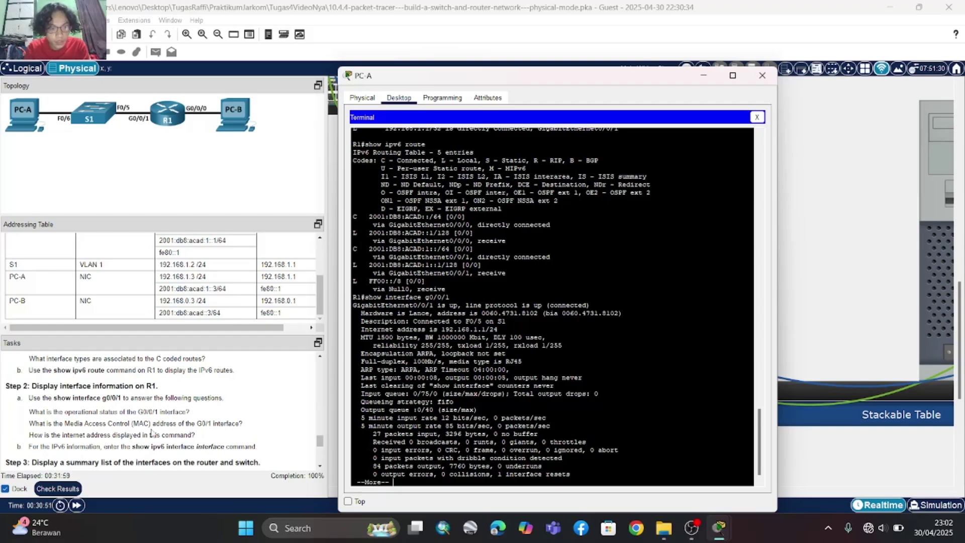
pyautogui.scroll(-2, 152, 432)
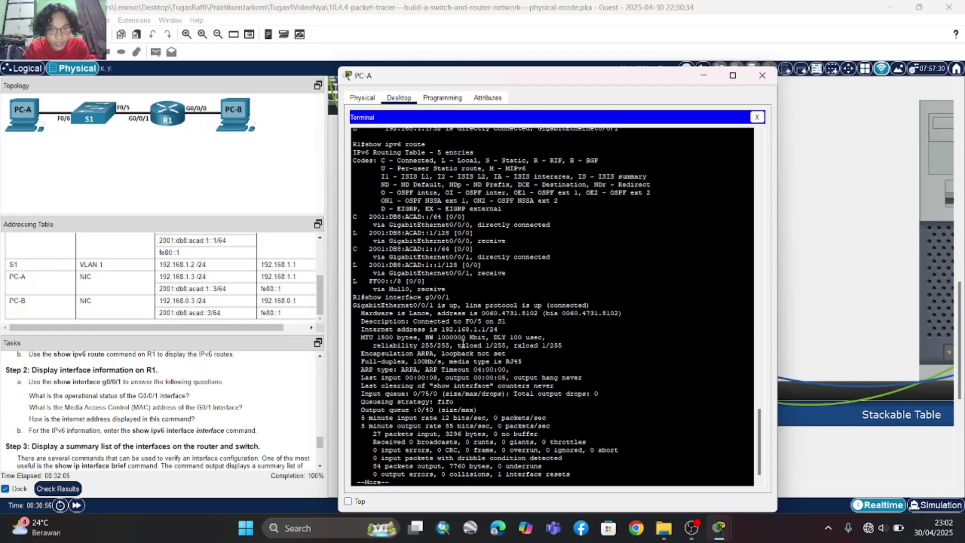
pyautogui.scroll(2, 466, 357)
pyautogui.scroll(-1, 463, 344)
pyautogui.scroll(-1, 422, 238)
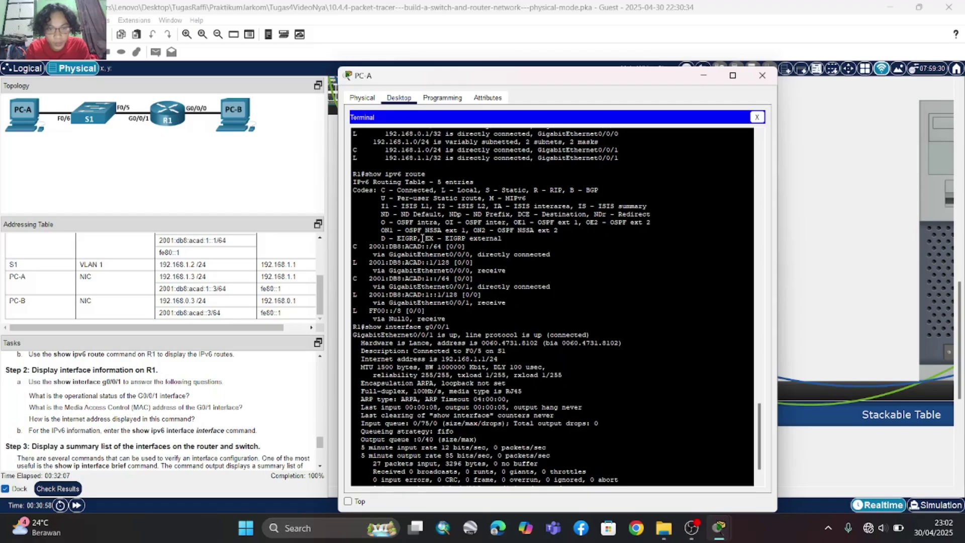
pyautogui.scroll(1, 424, 247)
pyautogui.scroll(-1, 425, 261)
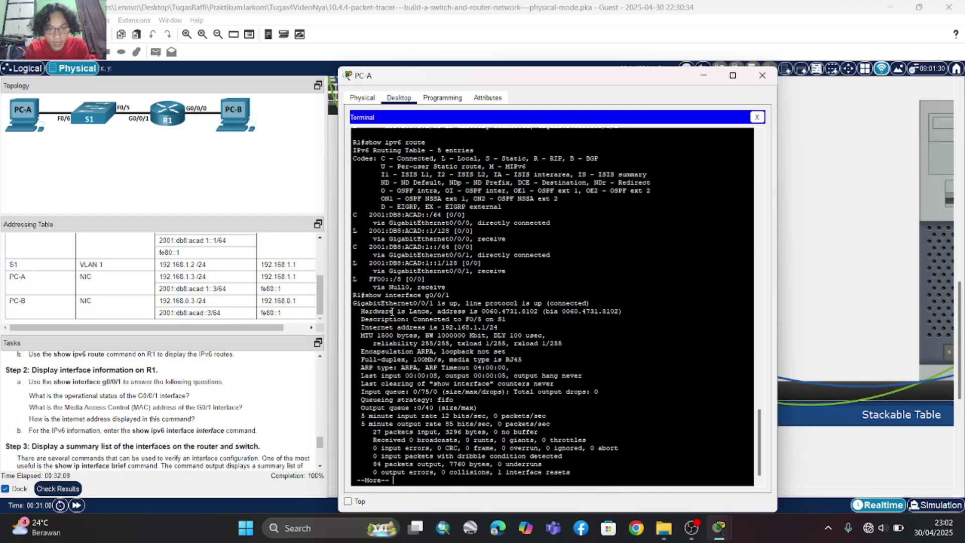
# - Highlight G0/0/1's up status, hardware line, MAC 0060.4731.8102 and 192.168.1.1/24 address
pyautogui.moveTo(355, 305); pyautogui.dragTo(594, 305)
pyautogui.click(467, 315)
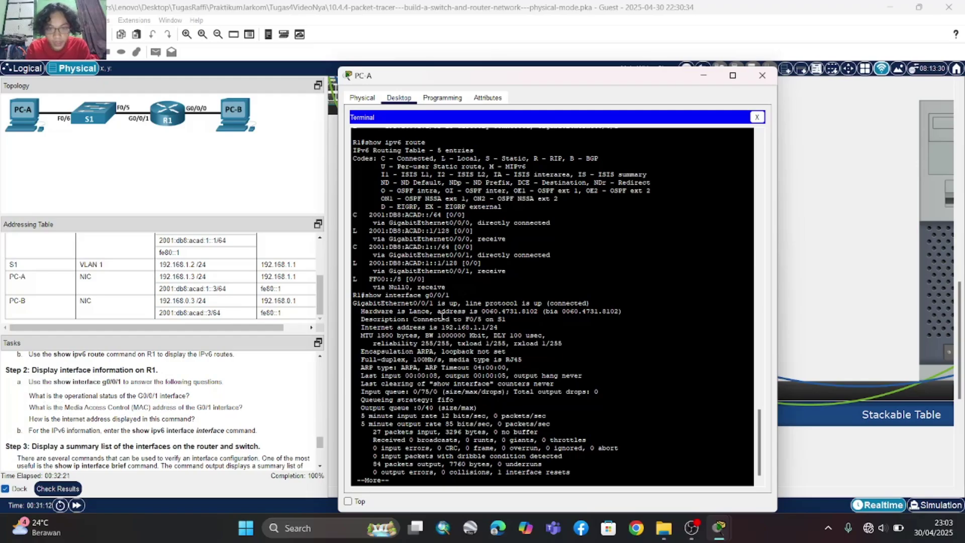
pyautogui.moveTo(361, 309); pyautogui.dragTo(623, 312)
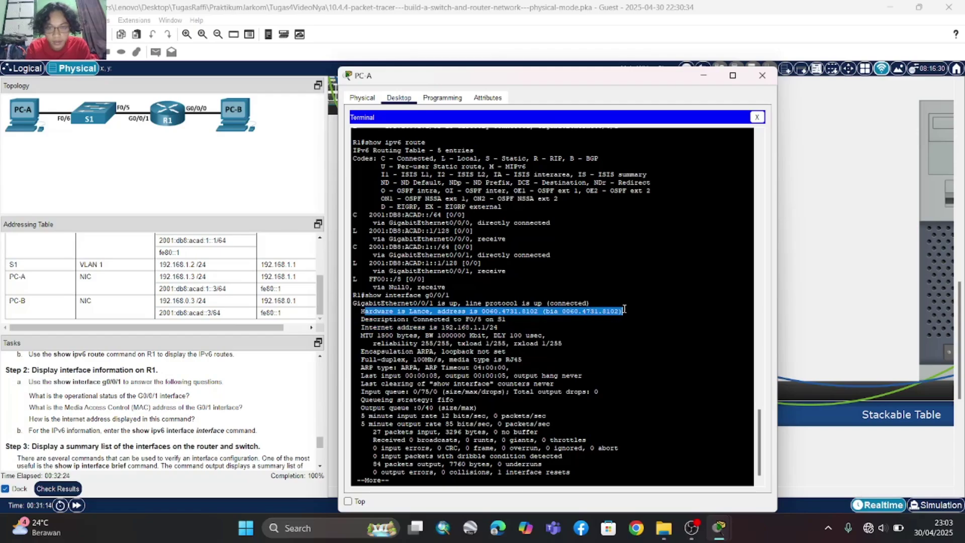
pyautogui.click(508, 311)
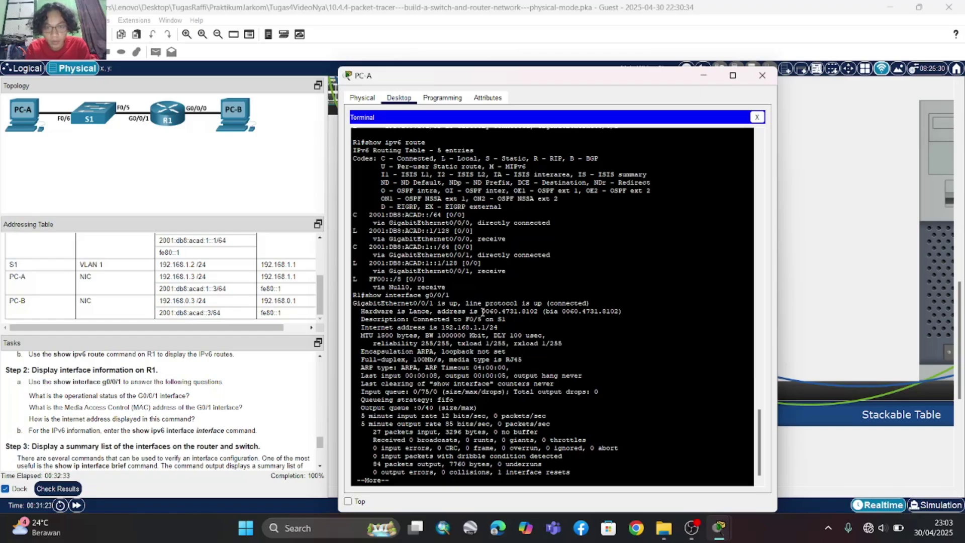
pyautogui.moveTo(483, 312); pyautogui.dragTo(538, 312)
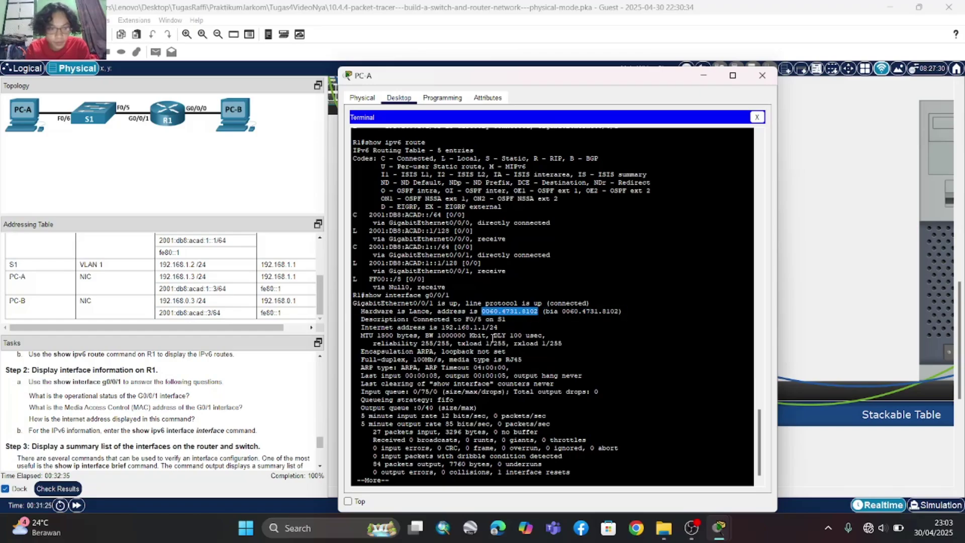
pyautogui.click(493, 338)
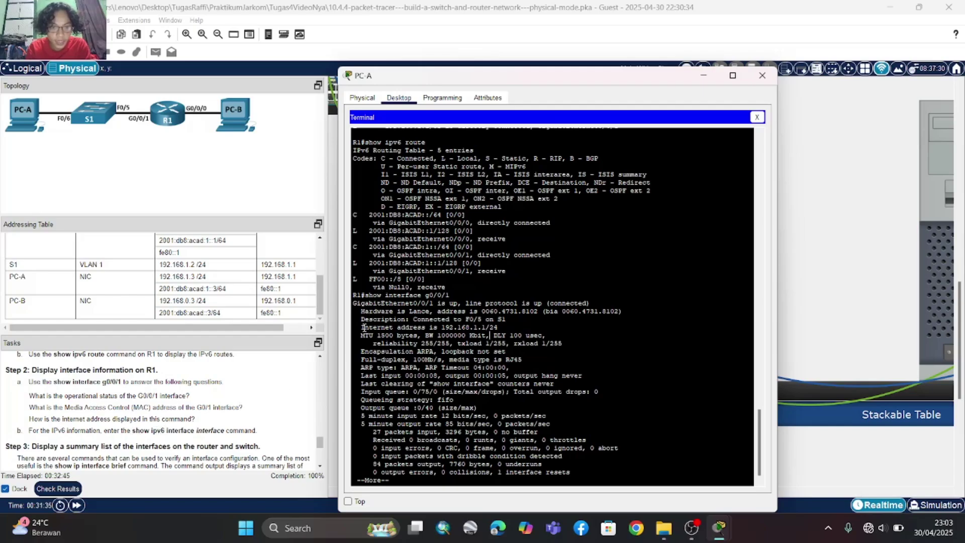
pyautogui.moveTo(364, 327); pyautogui.dragTo(507, 329)
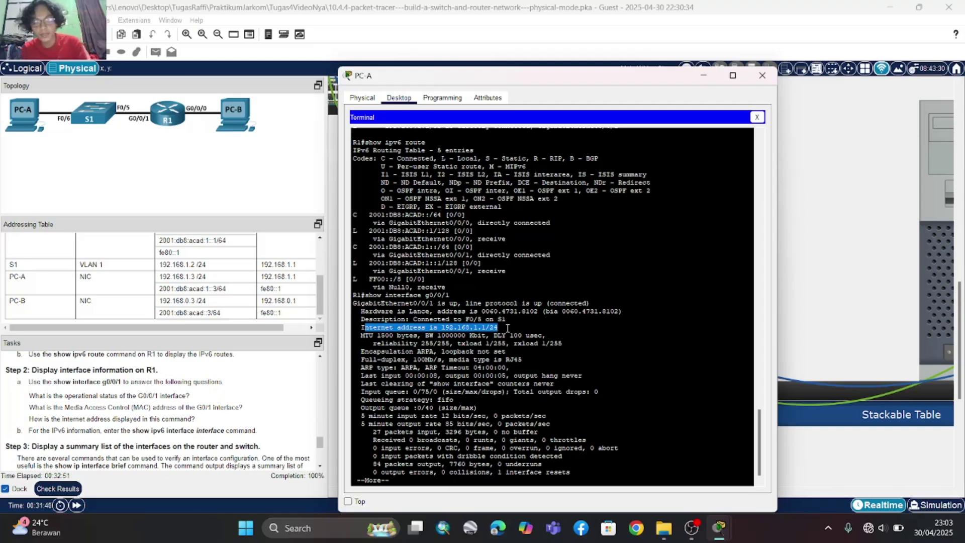
pyautogui.click(507, 327)
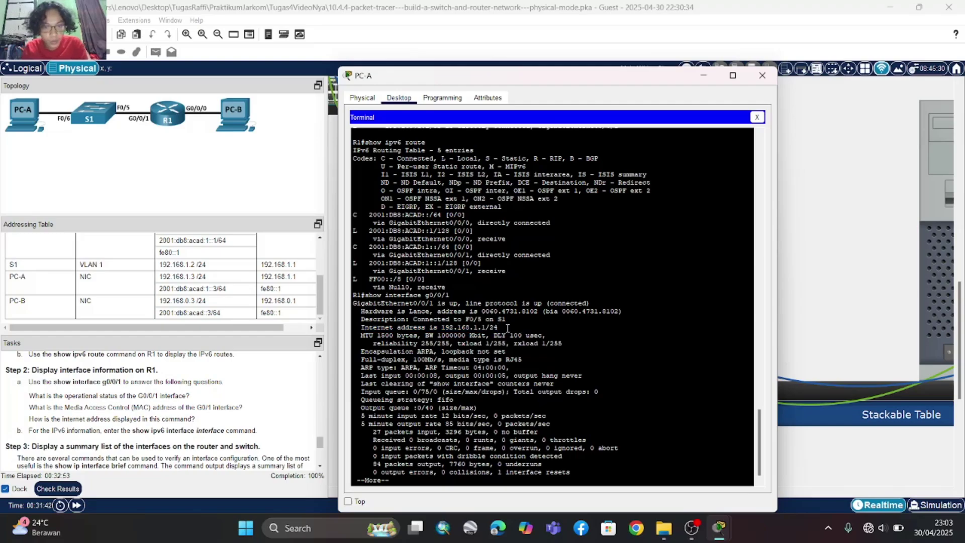
# - Show the rest of the interface output and recall the command for editing
pyautogui.scroll(-1, 37, 431)
pyautogui.scroll(-1, 38, 432)
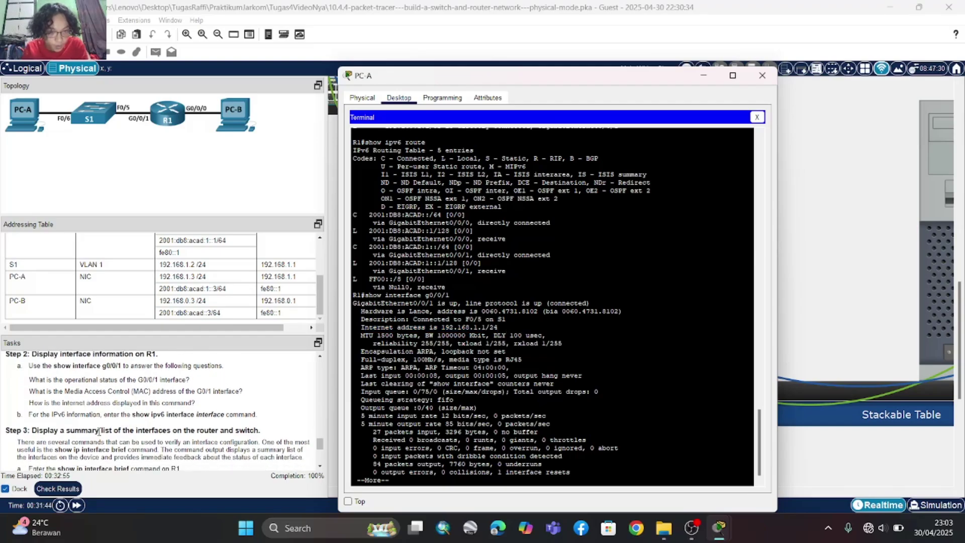
pyautogui.press('space')
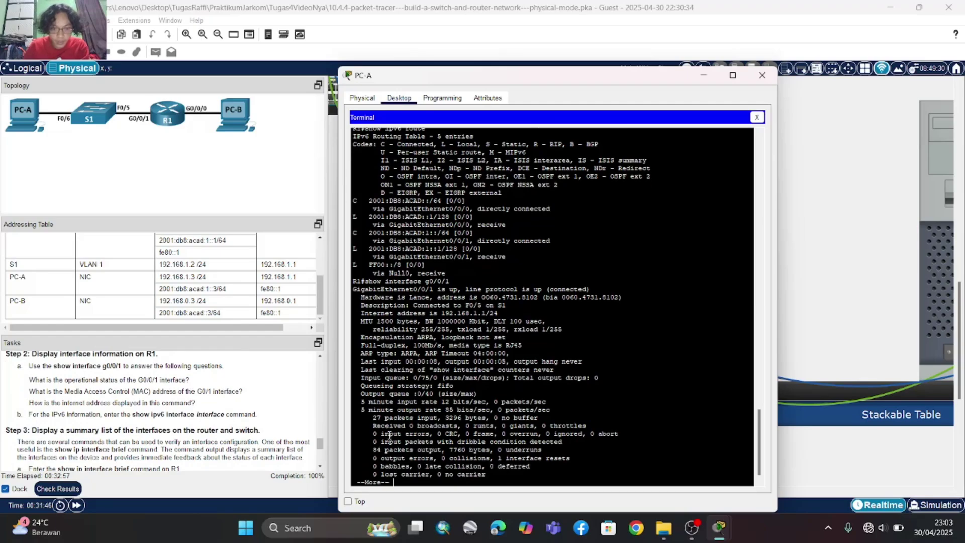
pyautogui.press('Up')
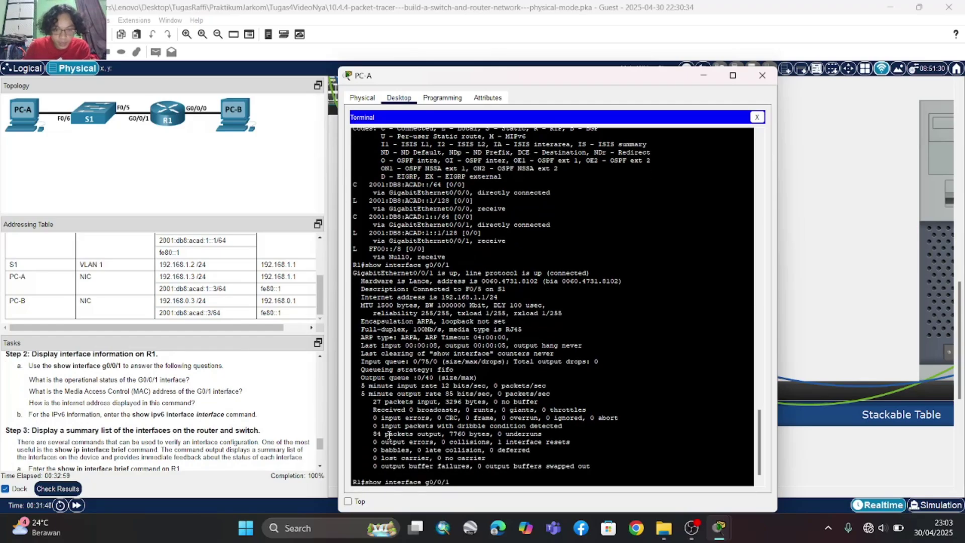
pyautogui.press('Left')
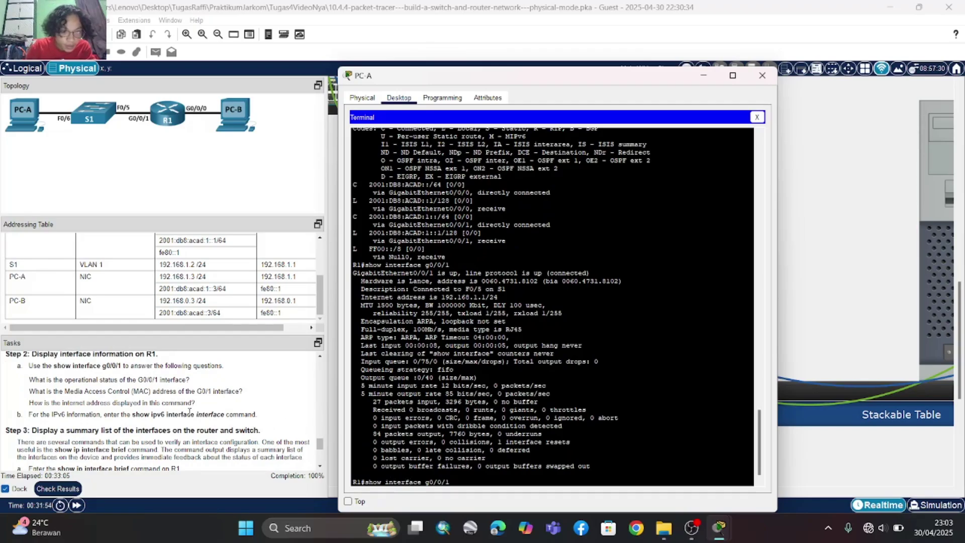
pyautogui.scroll(1, 189, 411)
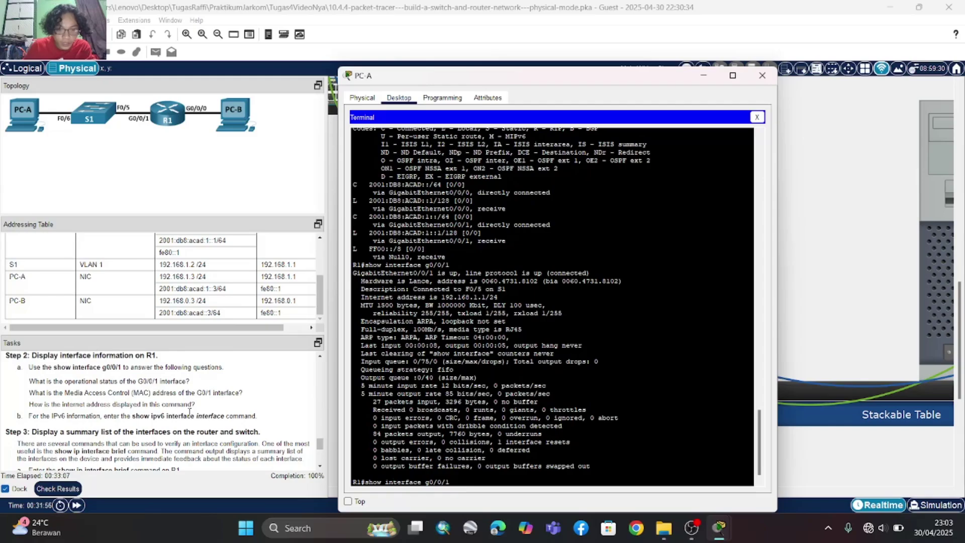
# - Run show ipv6 interface g0/0/1 and highlight link-local address FE80::1
pyautogui.write('ipv6')
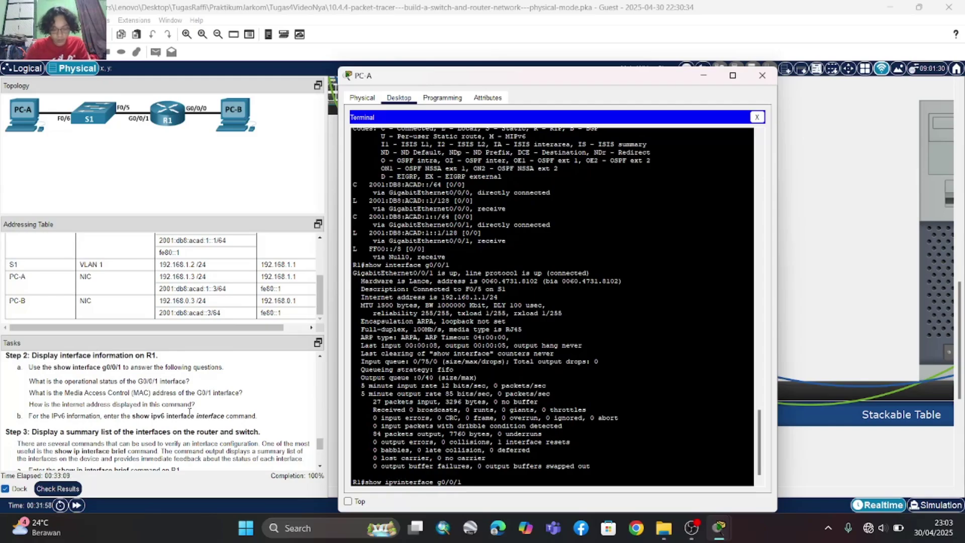
pyautogui.press('Return')
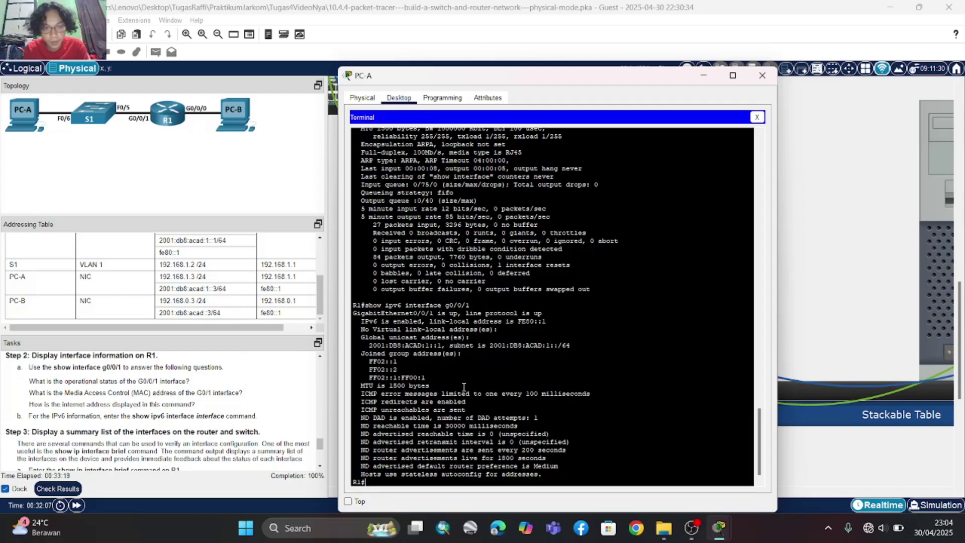
pyautogui.moveTo(369, 314); pyautogui.dragTo(548, 323)
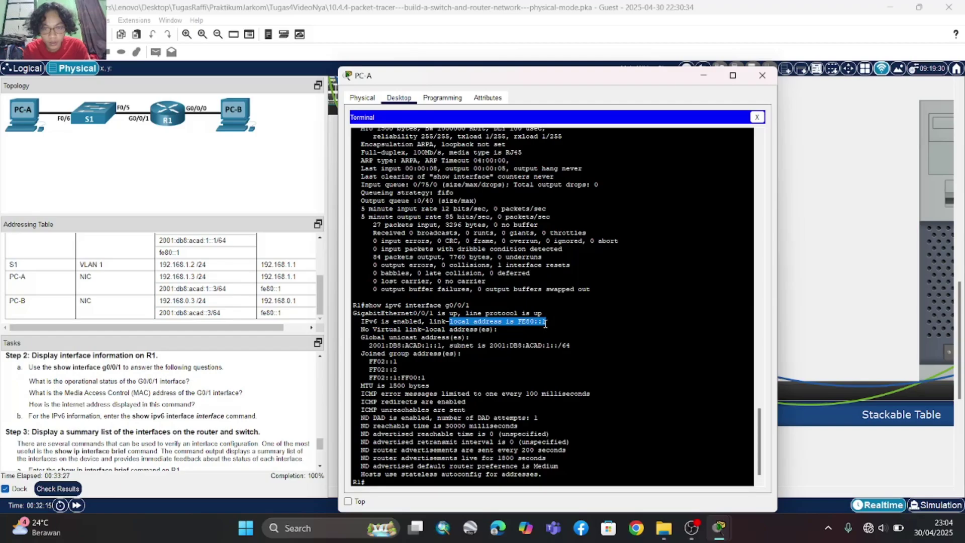
pyautogui.click(546, 323)
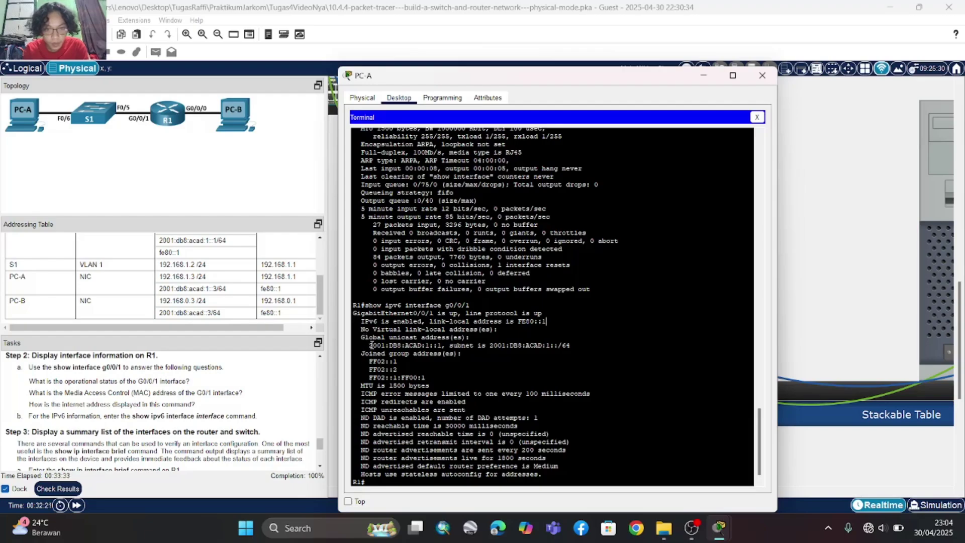
# - Highlight global address 2001:DB8:ACAD:1::1 and subnet 2001:DB8:ACAD:1::/64
pyautogui.moveTo(372, 345); pyautogui.dragTo(547, 347)
pyautogui.click(473, 355)
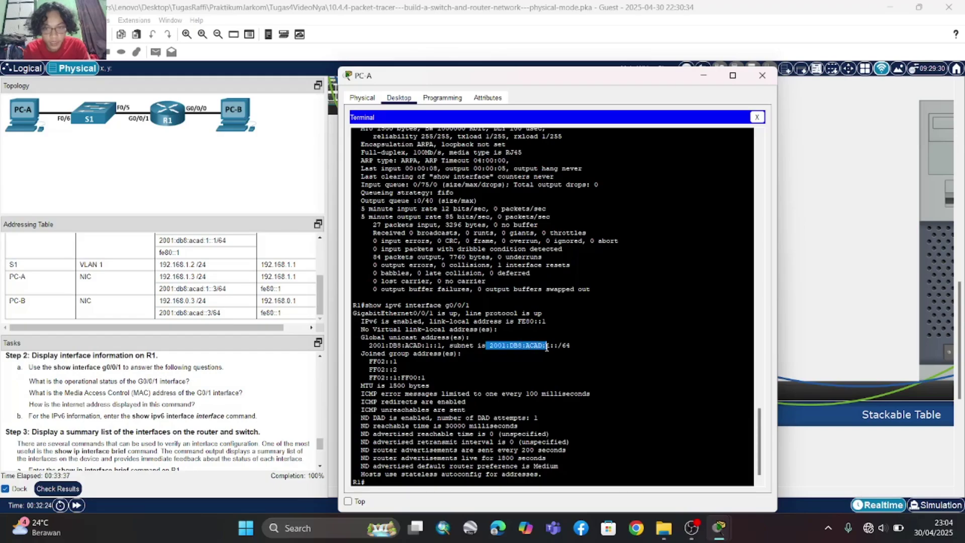
pyautogui.click(567, 353)
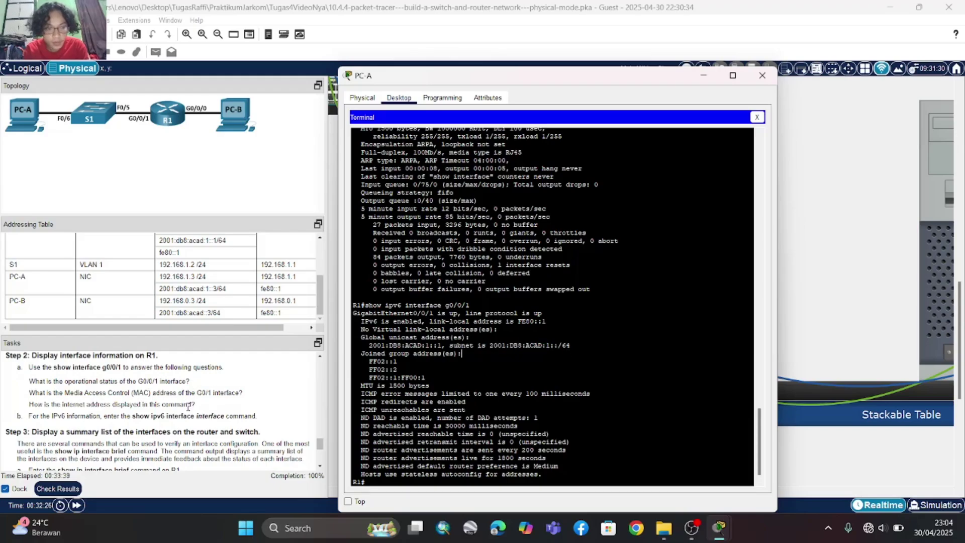
pyautogui.scroll(-3, 186, 418)
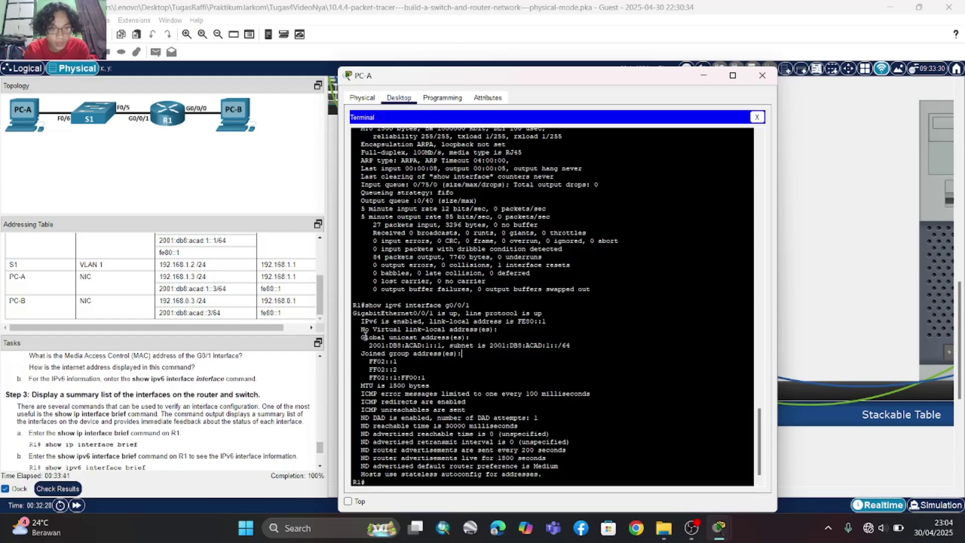
pyautogui.scroll(-3, 129, 444)
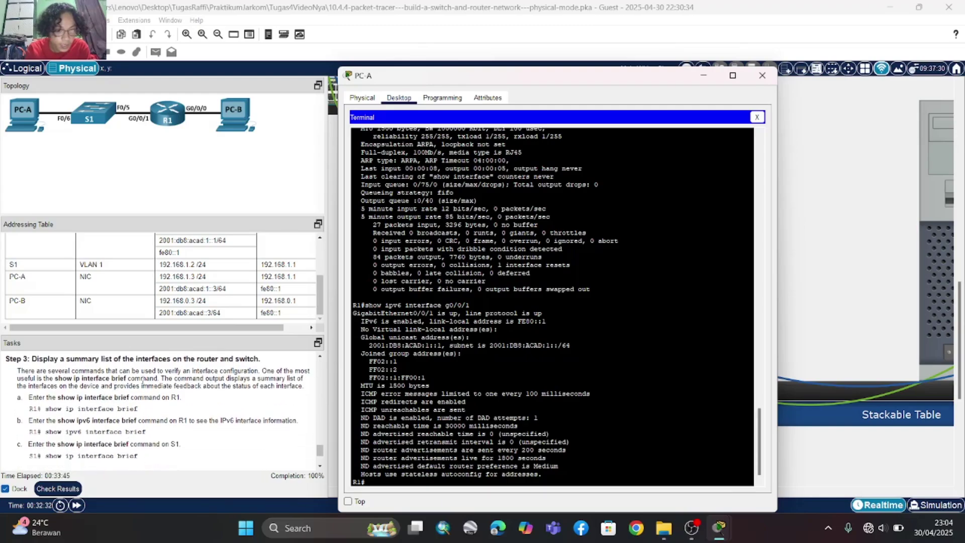
pyautogui.scroll(-1, 414, 456)
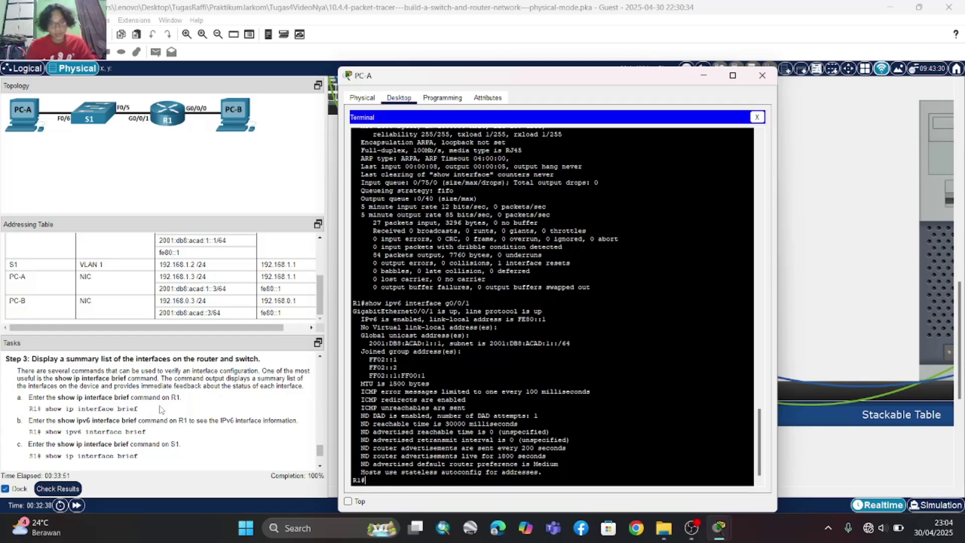
# - Run show ip interface brief on R1: G0/0/0 192.168.0.1 and G0/0/1 192.168.1.1 up
pyautogui.write('show')
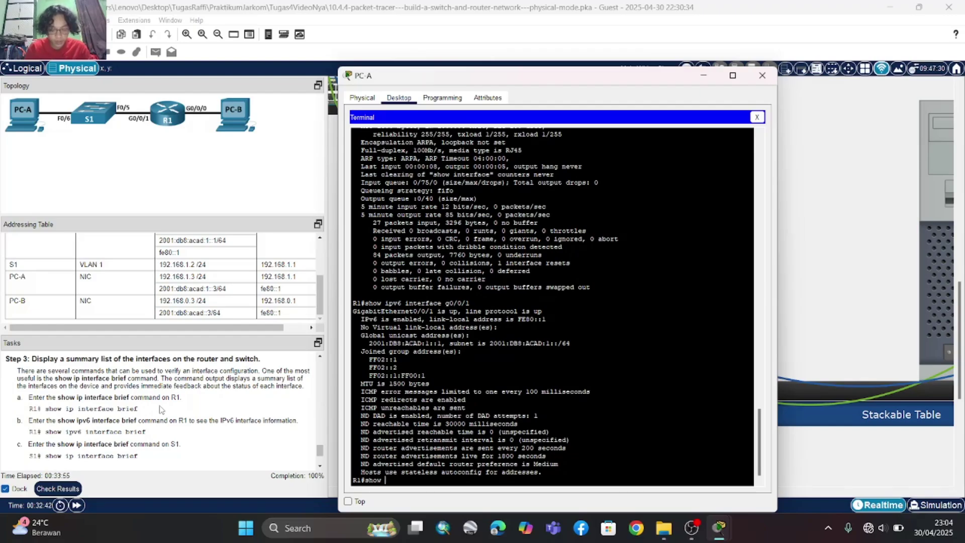
pyautogui.write(' interfave')
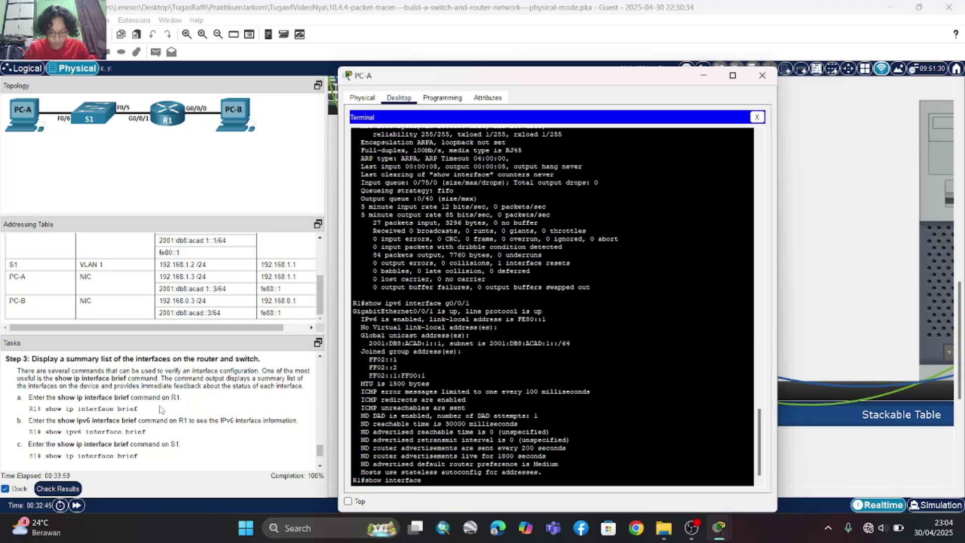
pyautogui.write(' brief')
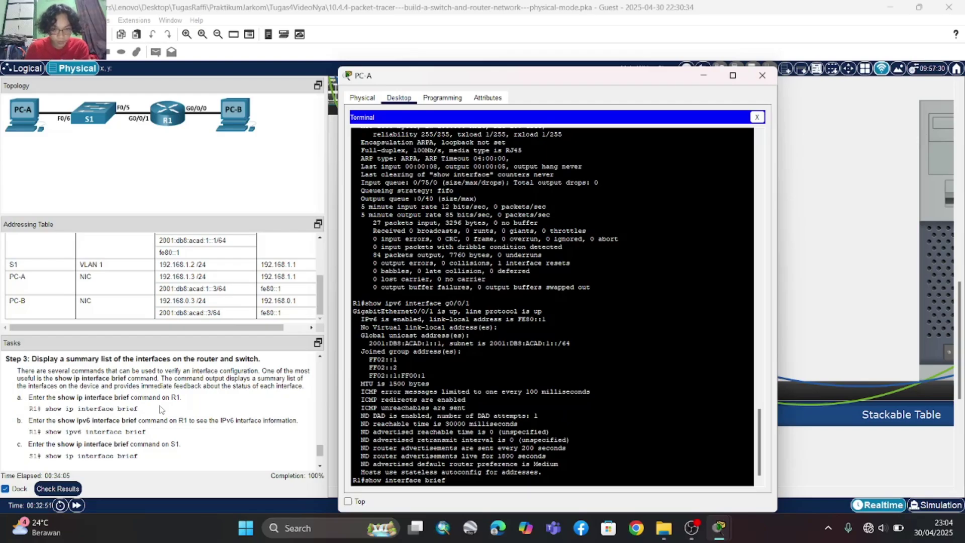
pyautogui.write('ip')
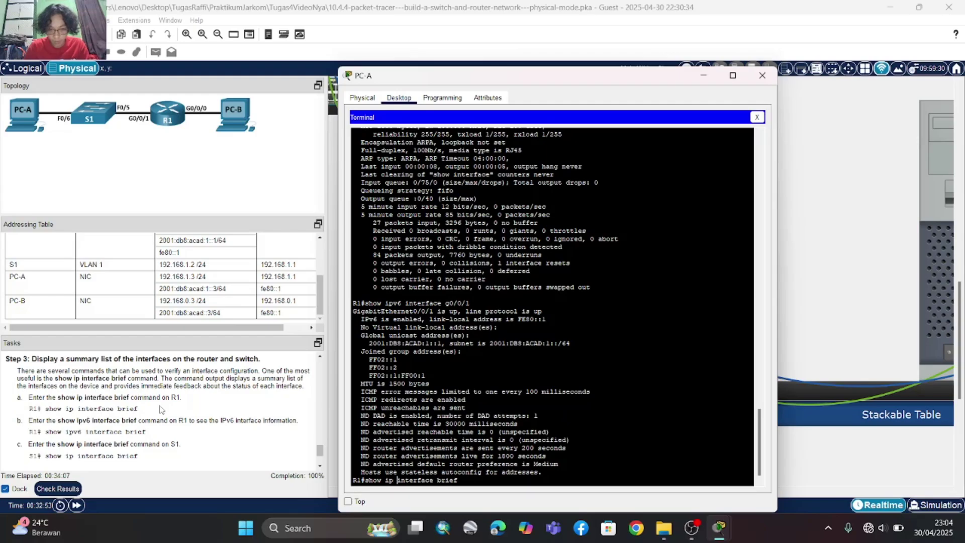
pyautogui.press('Return')
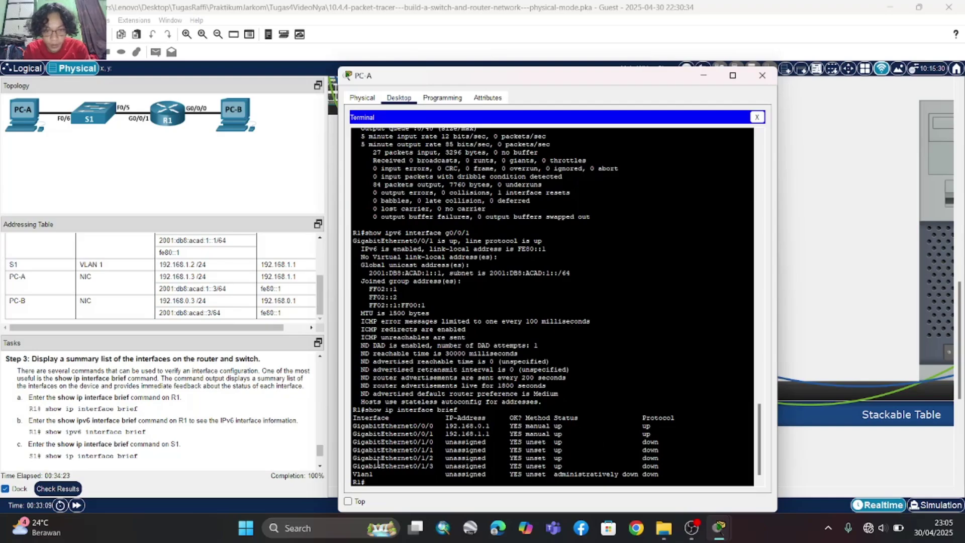
pyautogui.scroll(-1, 432, 471)
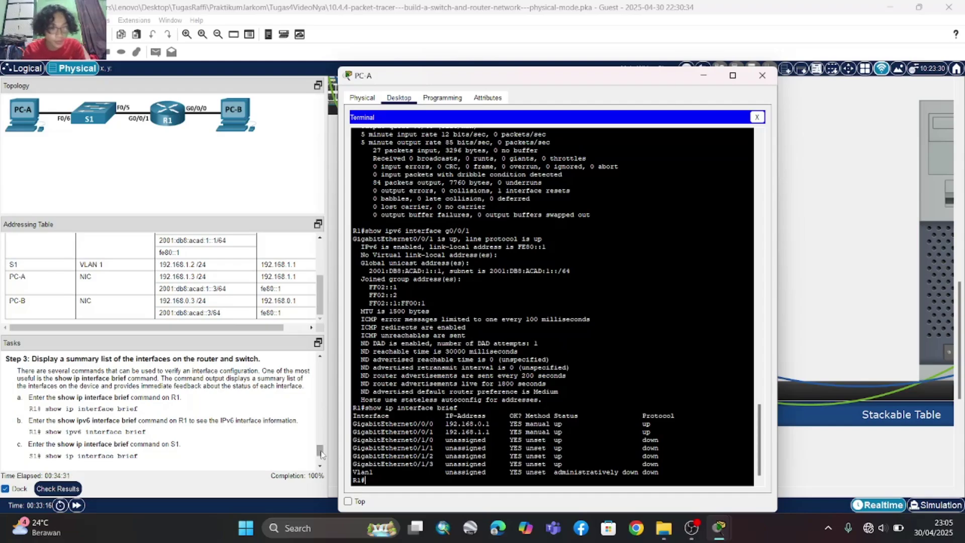
pyautogui.scroll(-1, 121, 452)
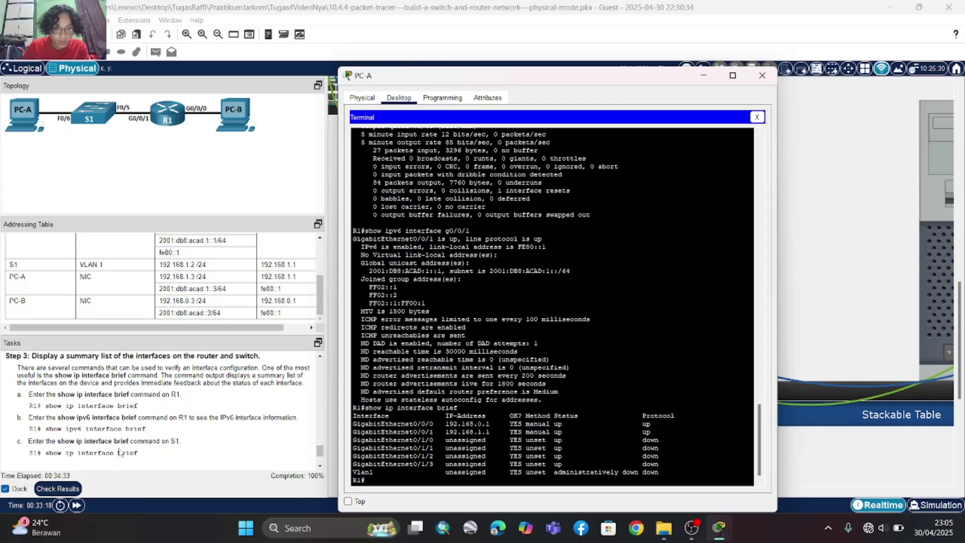
pyautogui.press('Up')
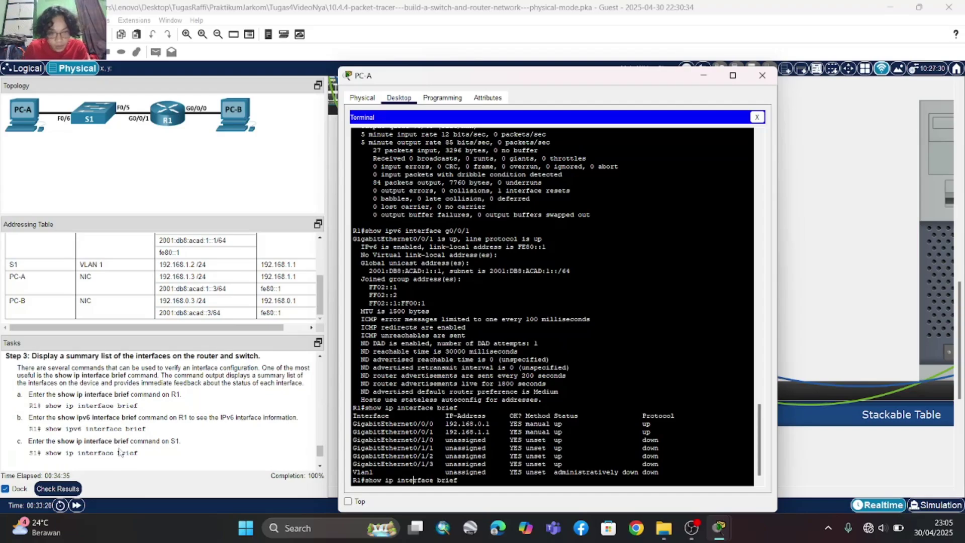
pyautogui.write('v6')
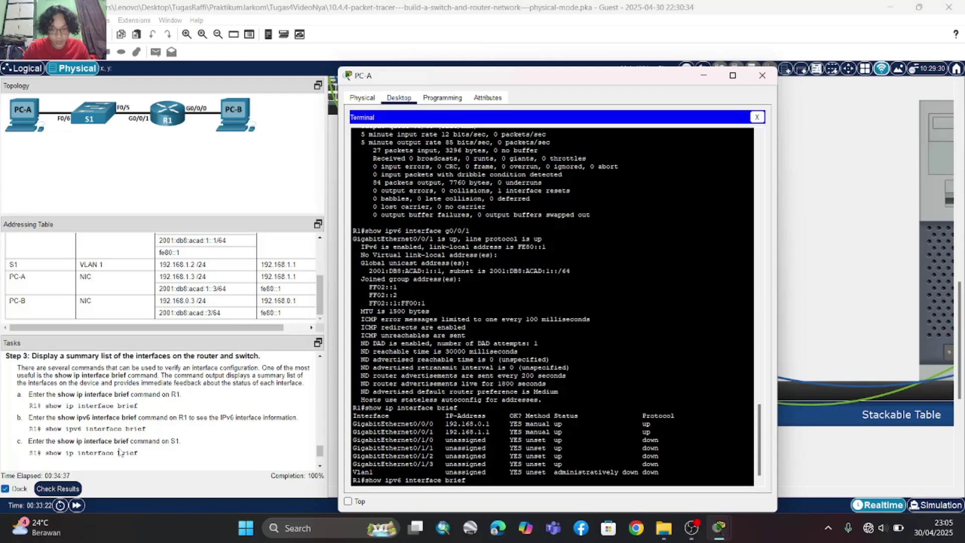
pyautogui.press('Return')
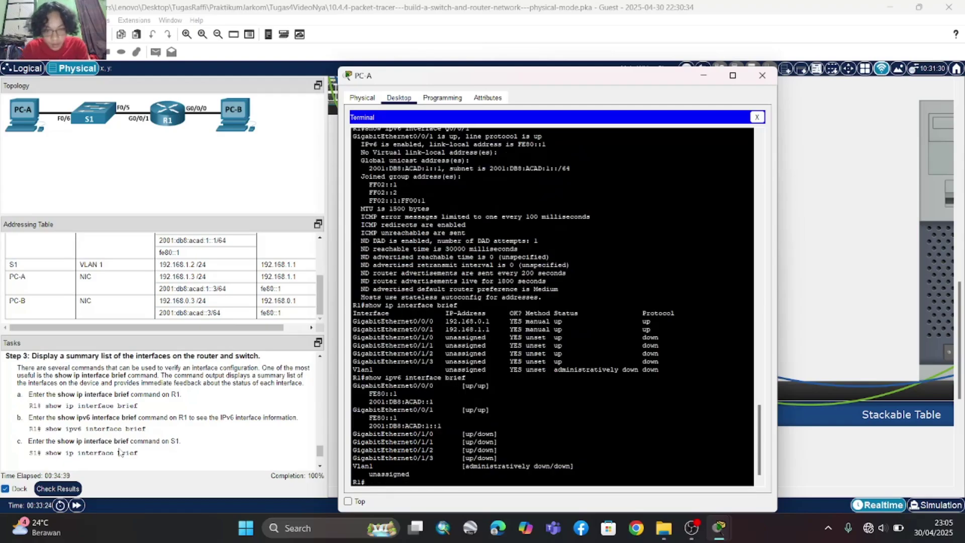
pyautogui.press('Return')
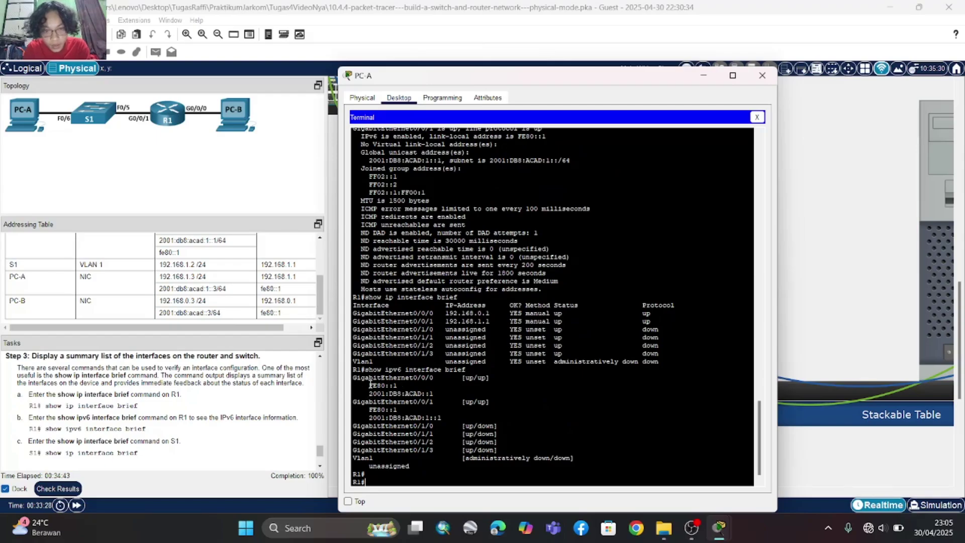
pyautogui.moveTo(369, 385); pyautogui.dragTo(445, 397)
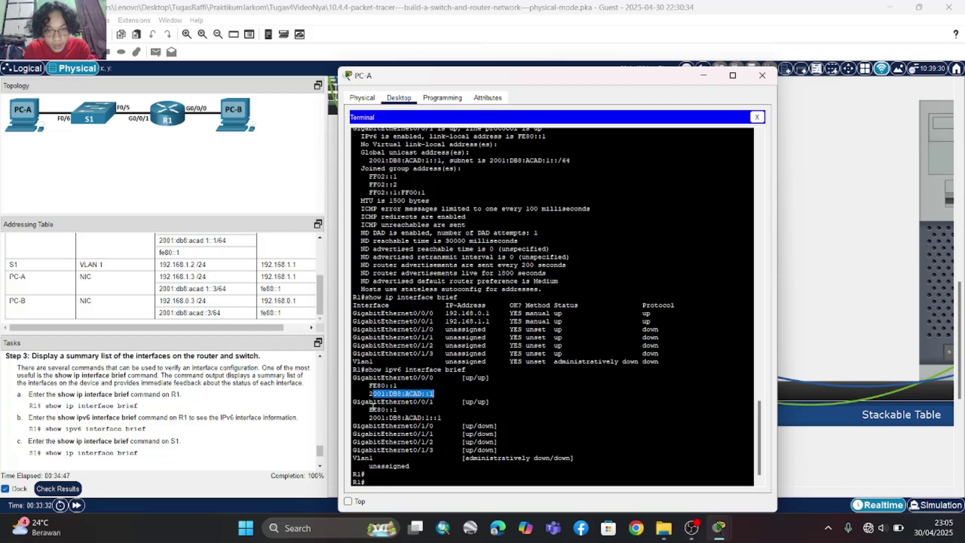
pyautogui.moveTo(368, 418); pyautogui.dragTo(450, 427)
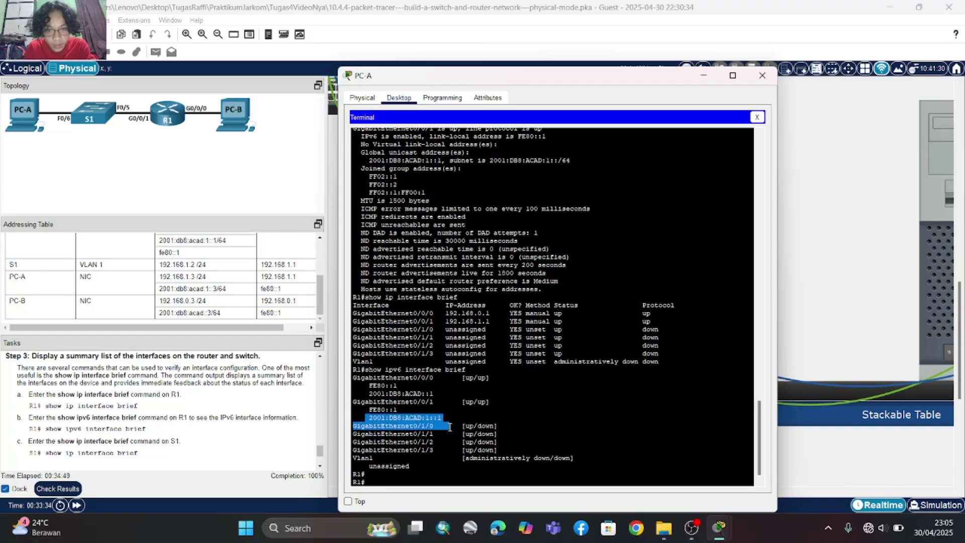
pyautogui.click(450, 426)
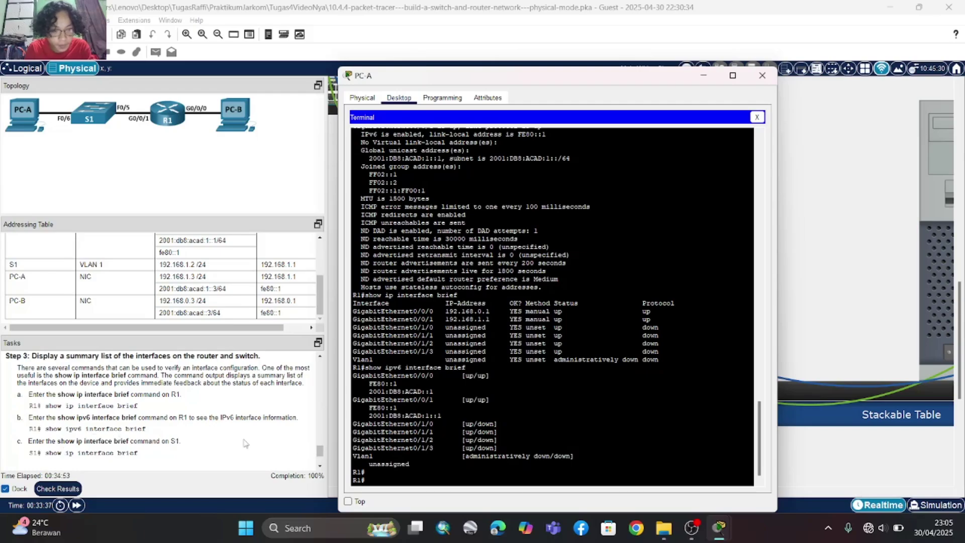
pyautogui.scroll(-2, 245, 443)
pyautogui.scroll(2, 189, 392)
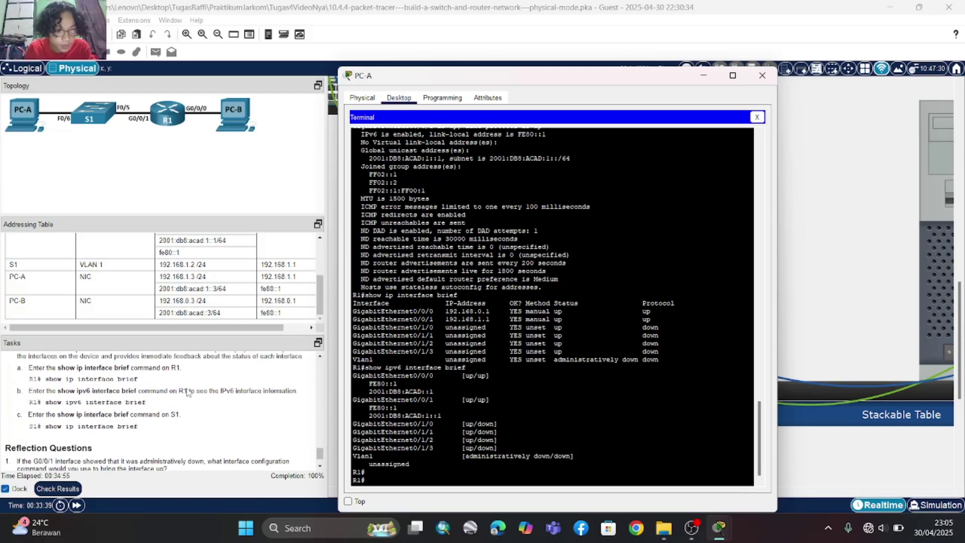
pyautogui.scroll(-2, 189, 392)
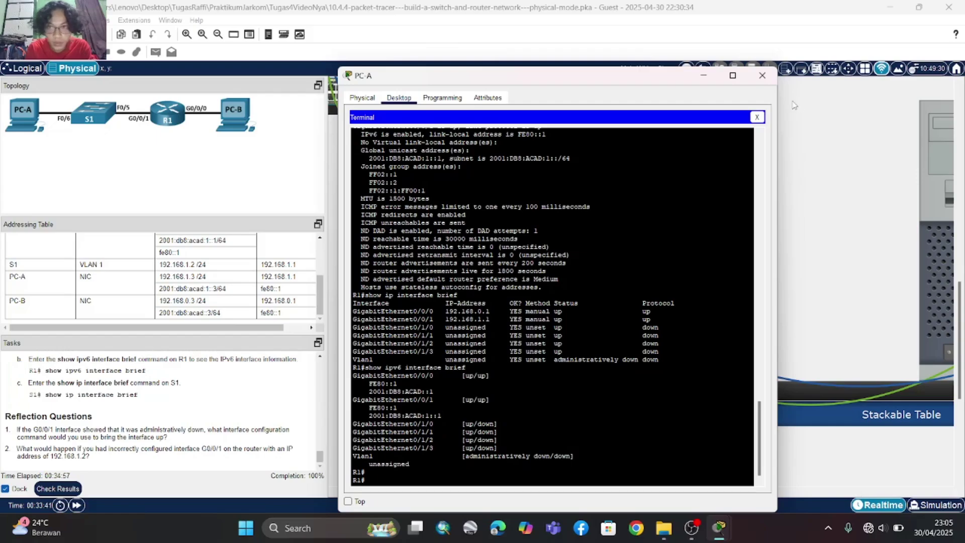
# - Close PC-A and open S1's console terminal from PC-B with default settings
pyautogui.click(763, 76)
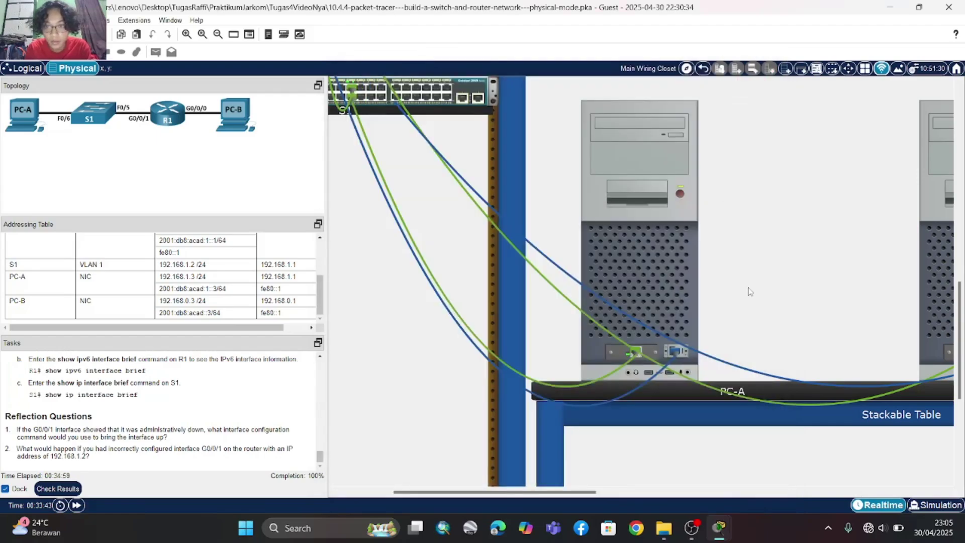
pyautogui.hscroll(5, 573, 299)
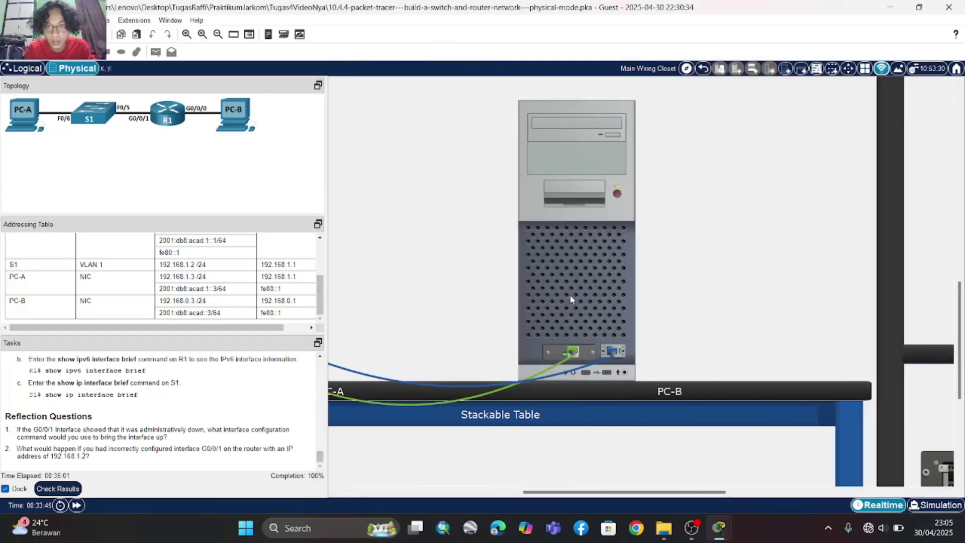
pyautogui.click(571, 299)
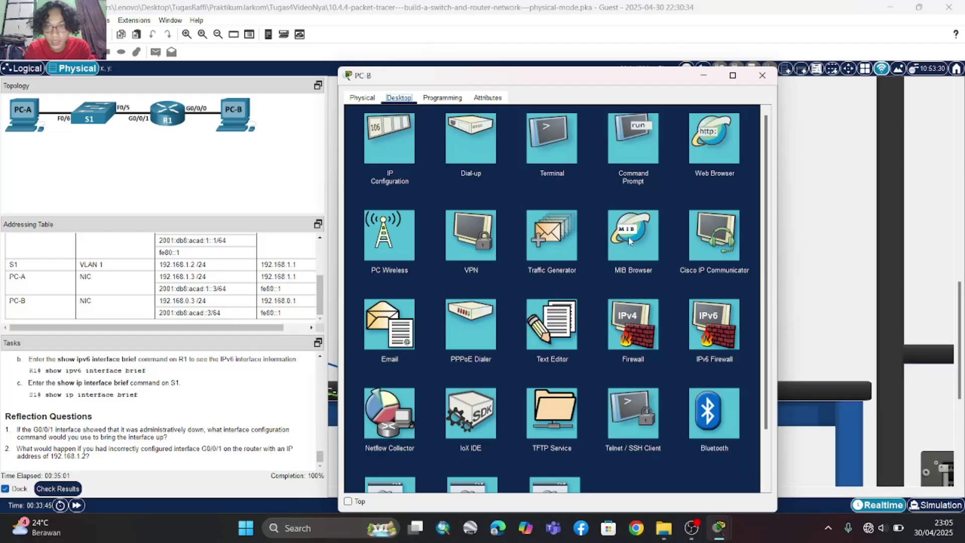
pyautogui.click(531, 149)
pyautogui.click(751, 224)
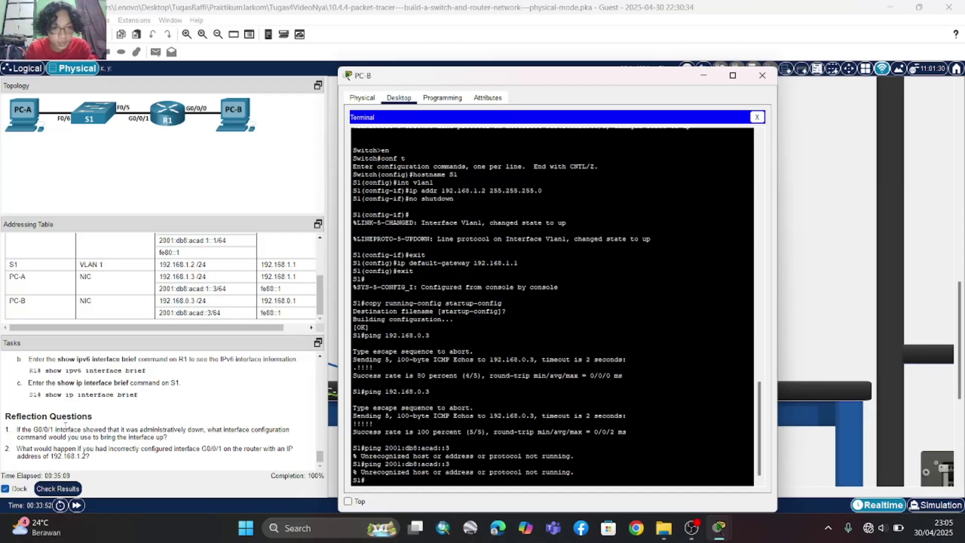
# - Run show ip interface brief on S1, showing Vlan1 at 192.168.1.2 up
pyautogui.write('show')
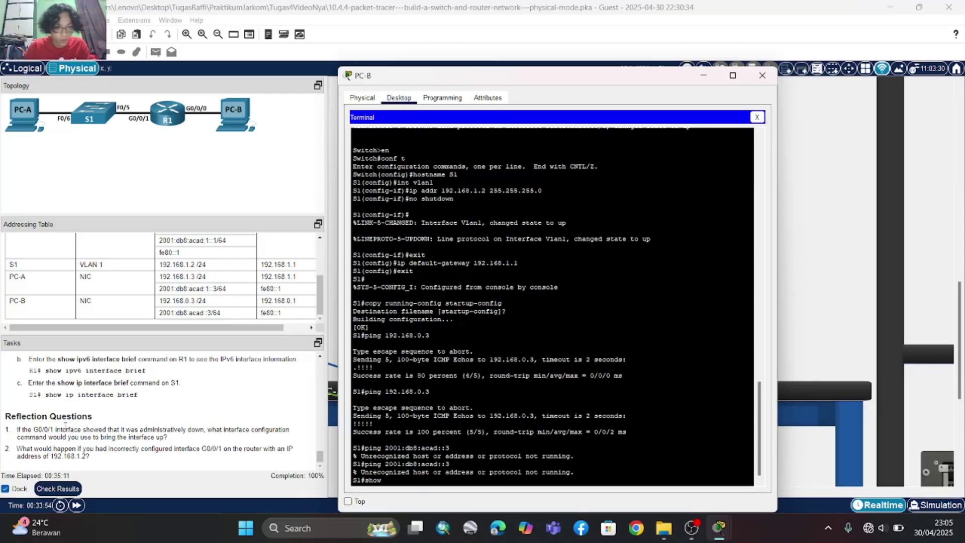
pyautogui.write(' ip ')
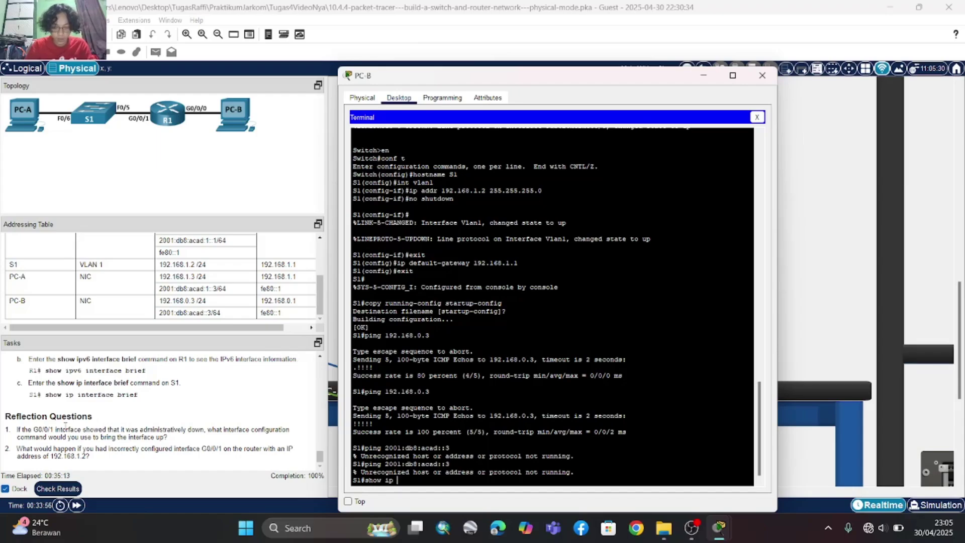
pyautogui.write('o')
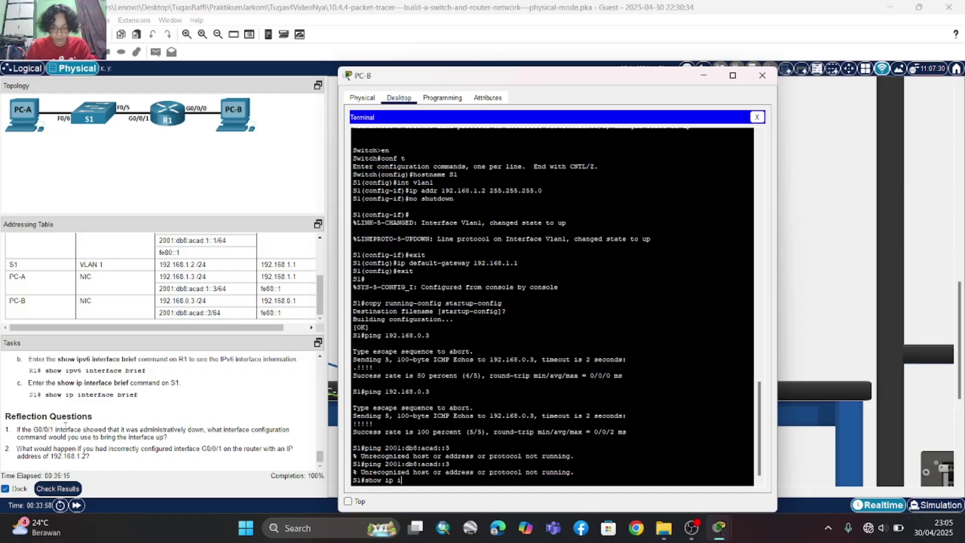
pyautogui.write('nterfa')
pyautogui.write('ce bro')
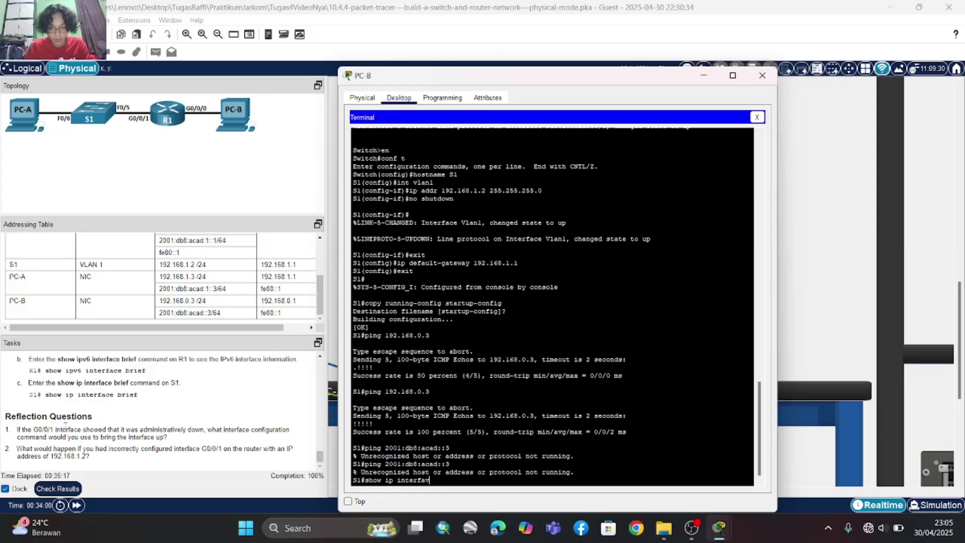
pyautogui.write('ief')
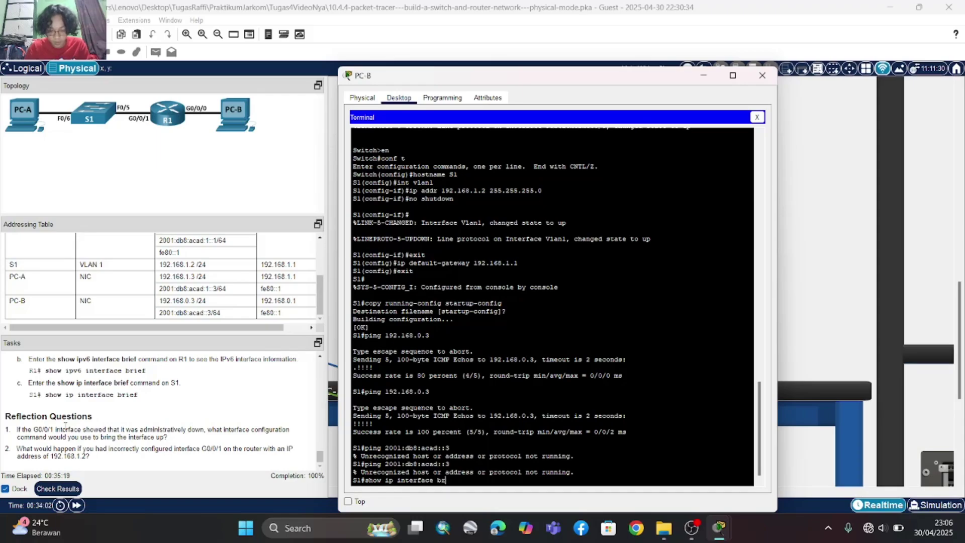
pyautogui.press('Return')
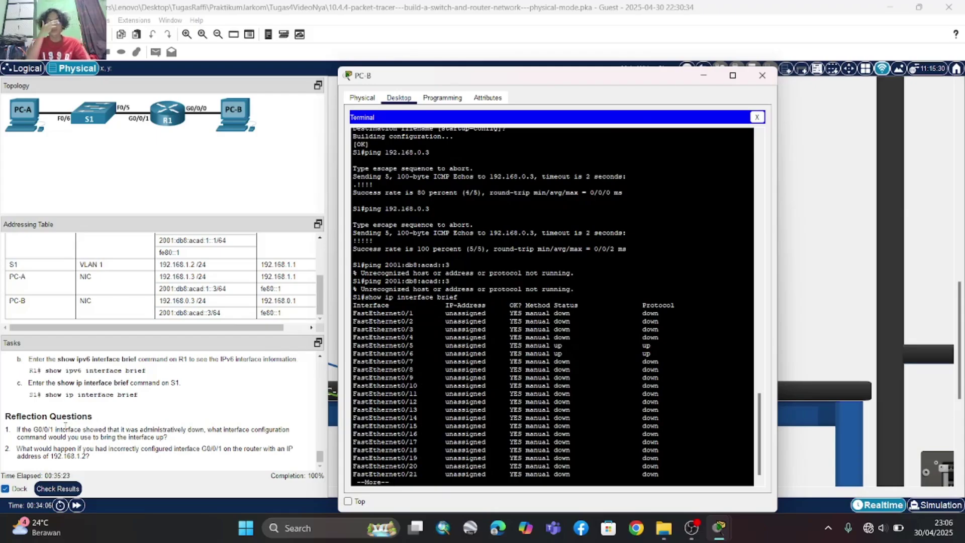
pyautogui.press('Return')
pyautogui.press('Return')
pyautogui.press('Return')
pyautogui.press('Return')
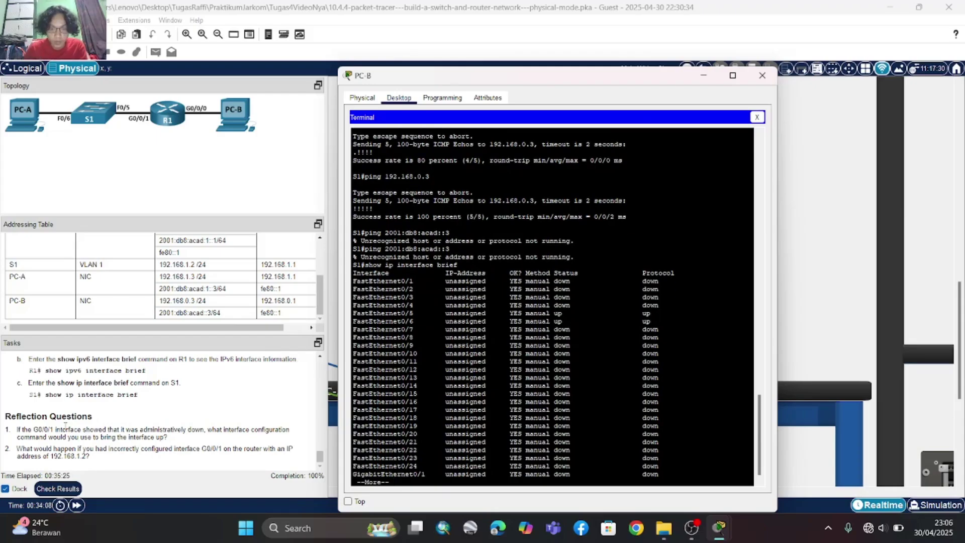
pyautogui.press('Return')
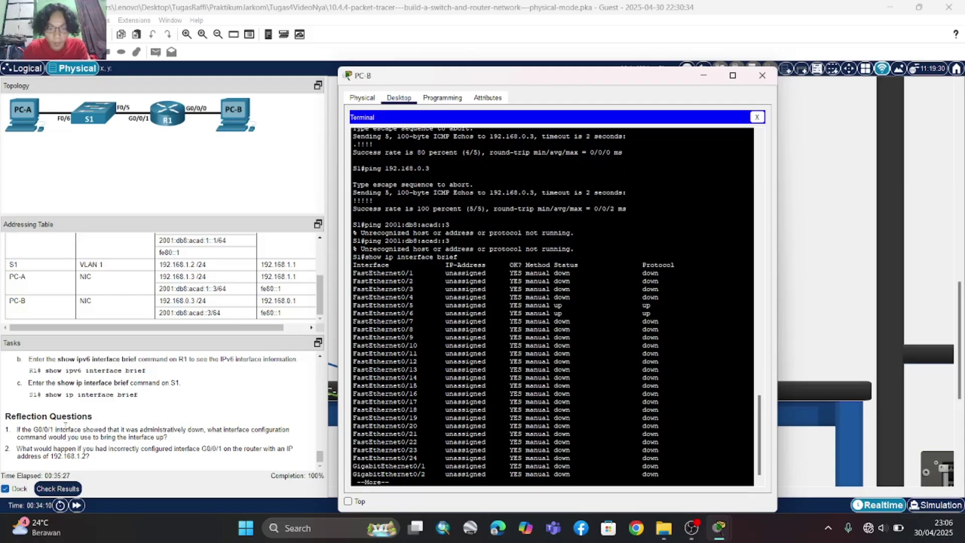
pyautogui.press('Return')
pyautogui.press('Return')
pyautogui.press('Return')
pyautogui.press('Return')
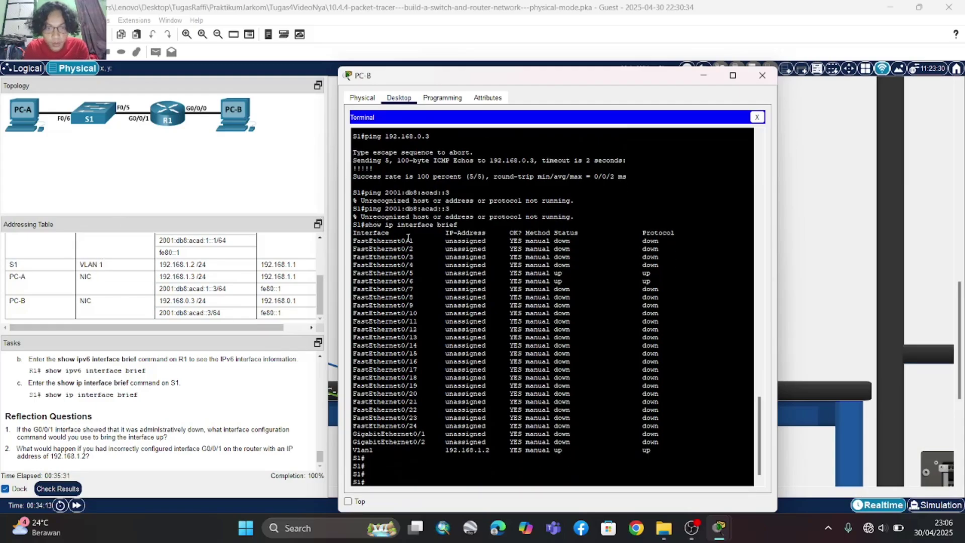
pyautogui.scroll(1, 409, 235)
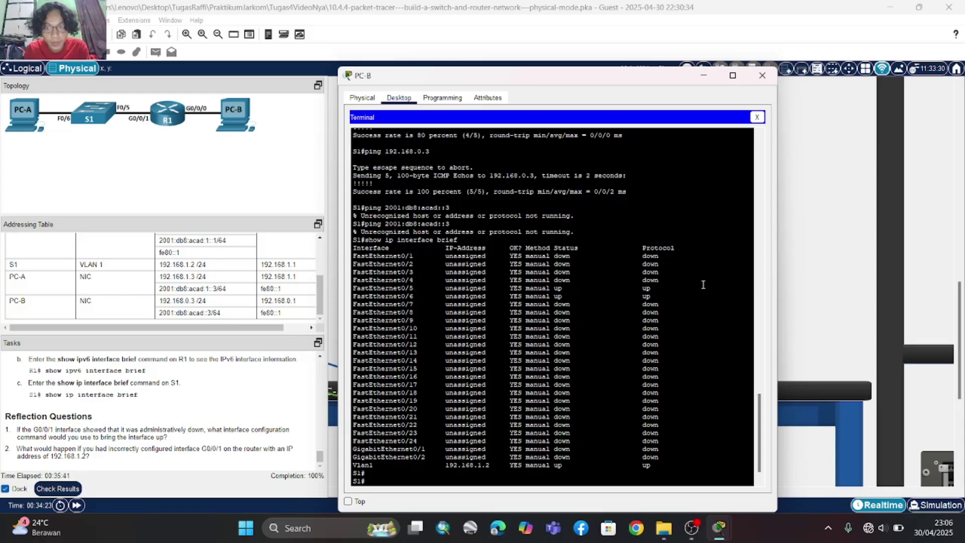
pyautogui.click(817, 273)
# - Hide PC-B's window and inspect S1's cabling in the physical layout
pyautogui.click(568, 236)
pyautogui.click(837, 152)
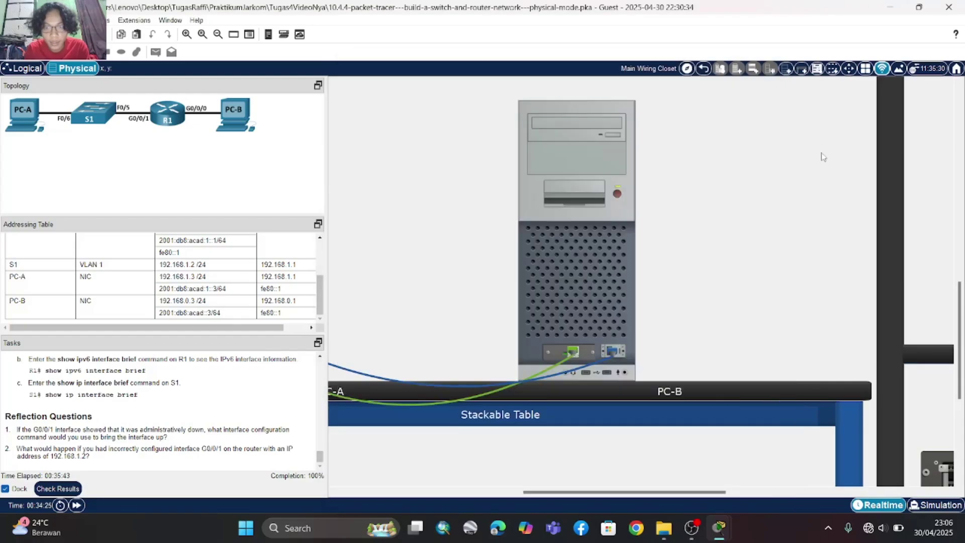
pyautogui.hscroll(-5, 486, 209)
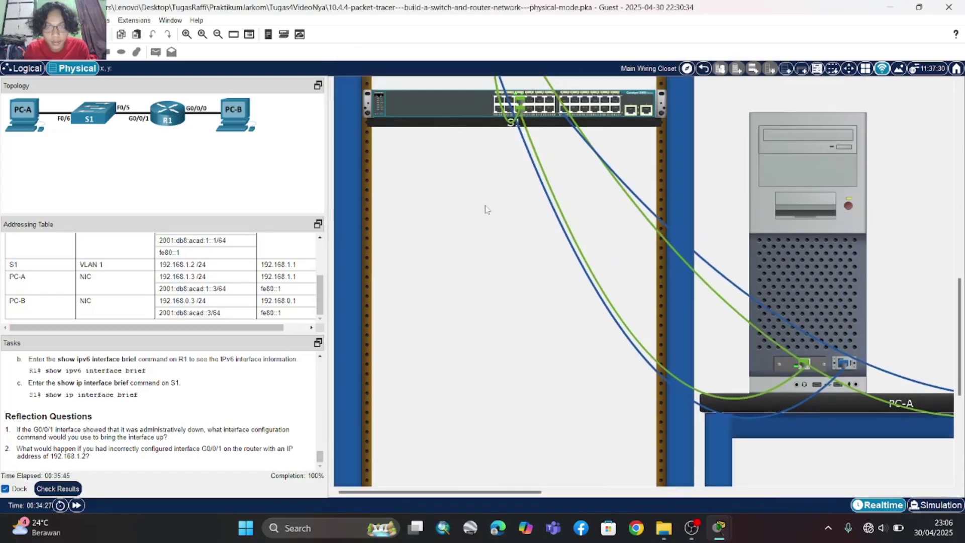
pyautogui.scroll(5, 503, 211)
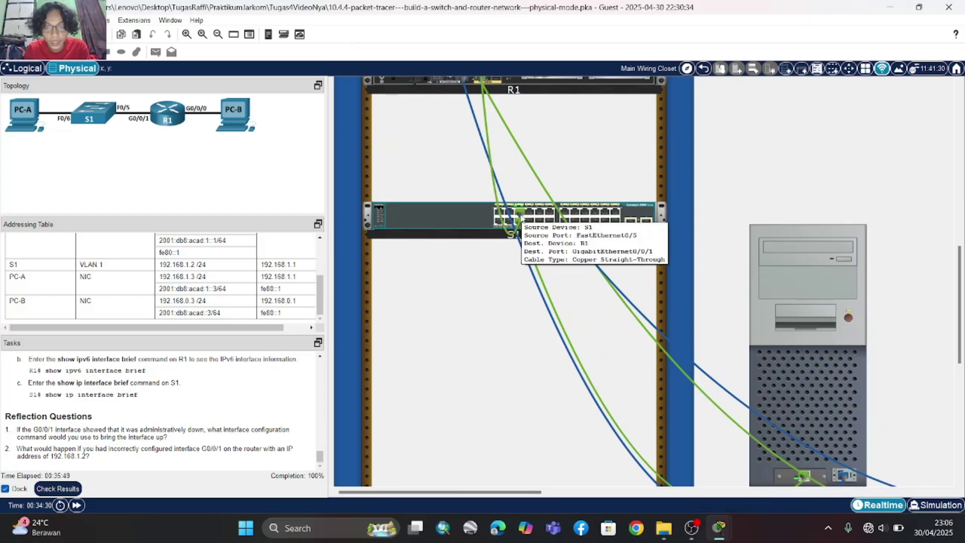
pyautogui.moveTo(521, 218)
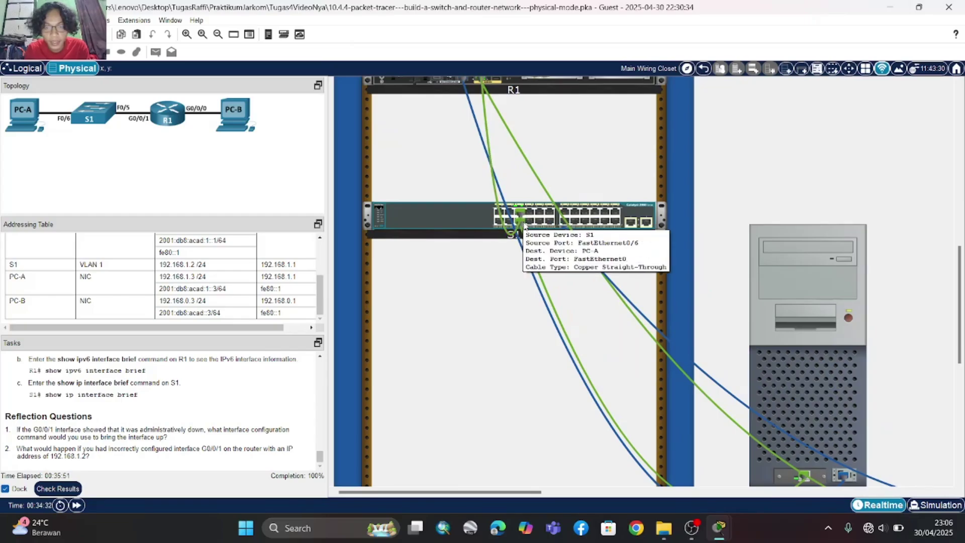
pyautogui.hscroll(3, 625, 290)
pyautogui.hscroll(10, 626, 291)
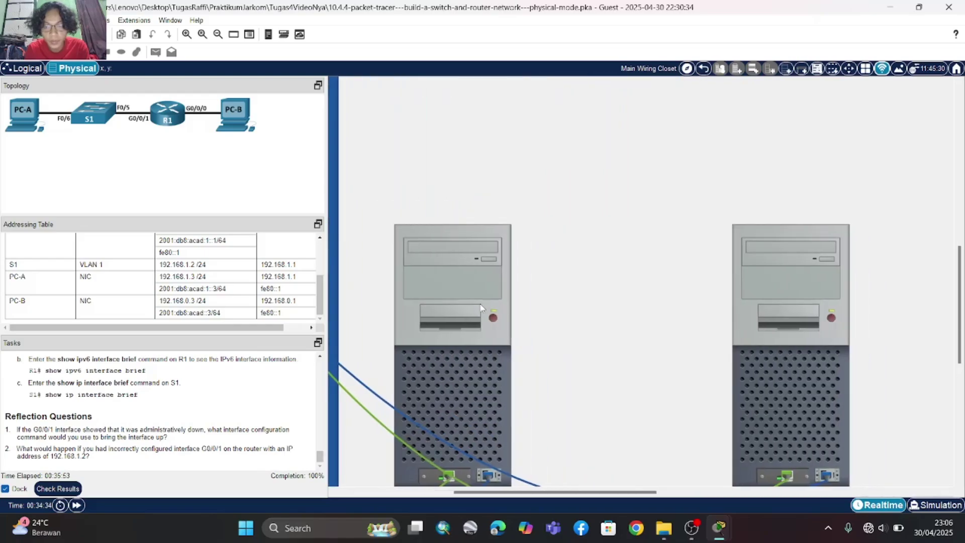
pyautogui.scroll(-3, 795, 349)
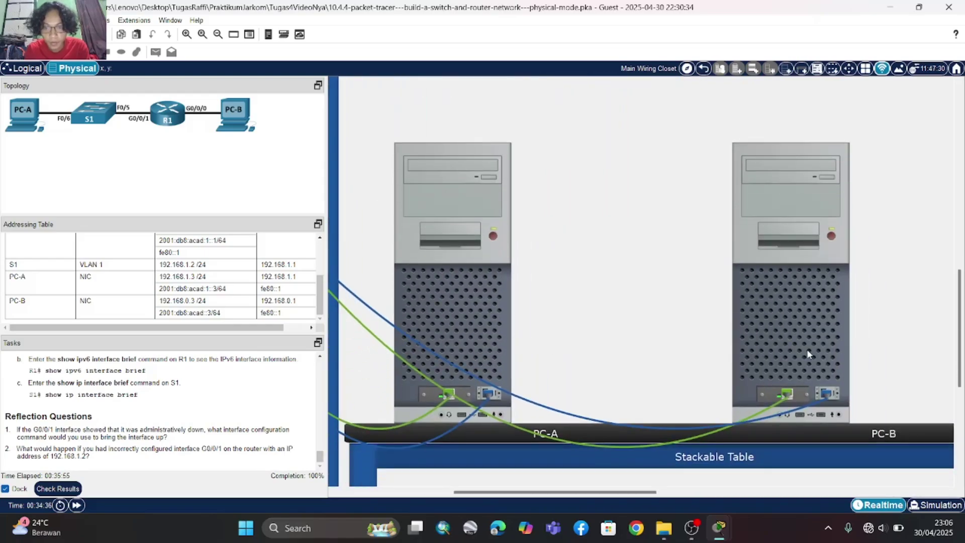
# - Reopen PC-B's window, highlight Vlan1 at 192.168.1.2 up, and return to the reflection questions
pyautogui.click(807, 349)
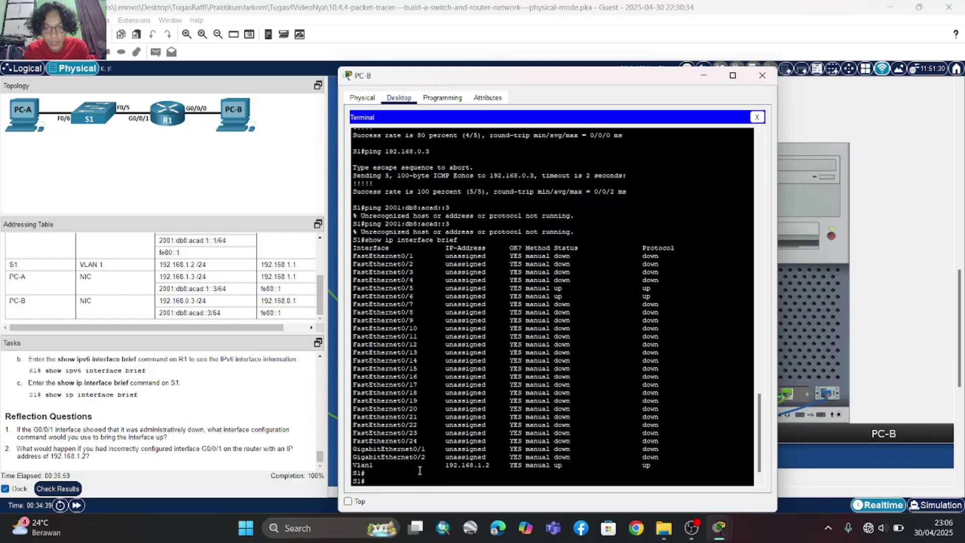
pyautogui.moveTo(354, 465); pyautogui.dragTo(639, 466)
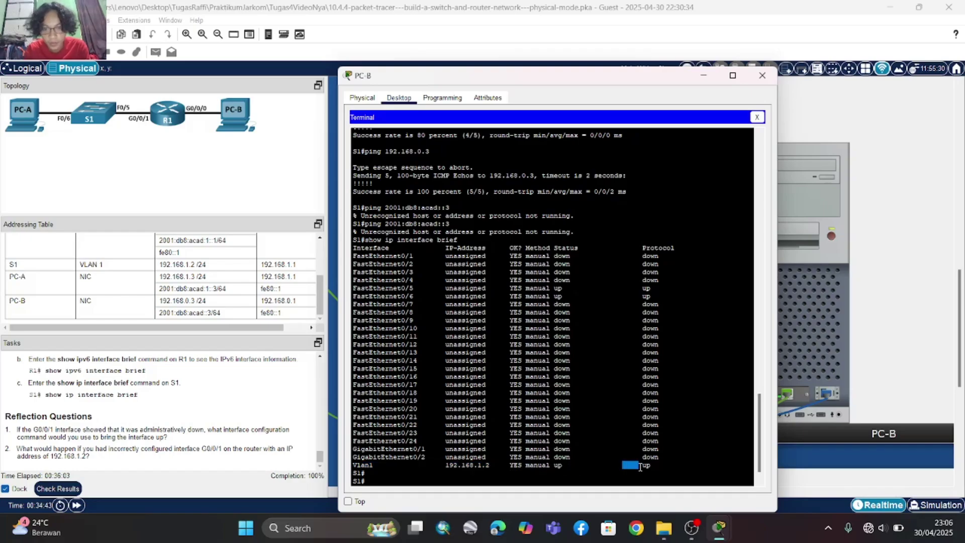
pyautogui.click(153, 426)
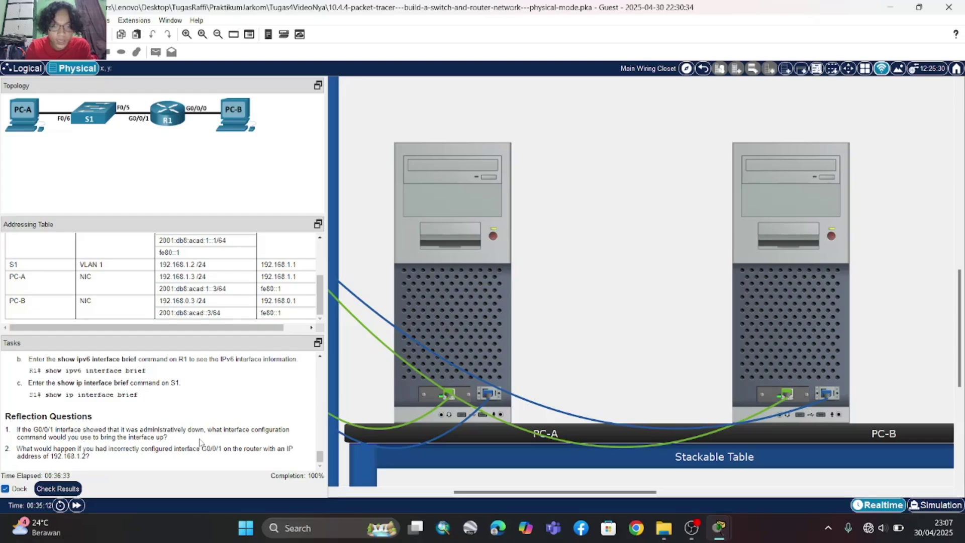
# - Close PC-B and open R1's console terminal from PC-A with default settings
pyautogui.click(777, 320)
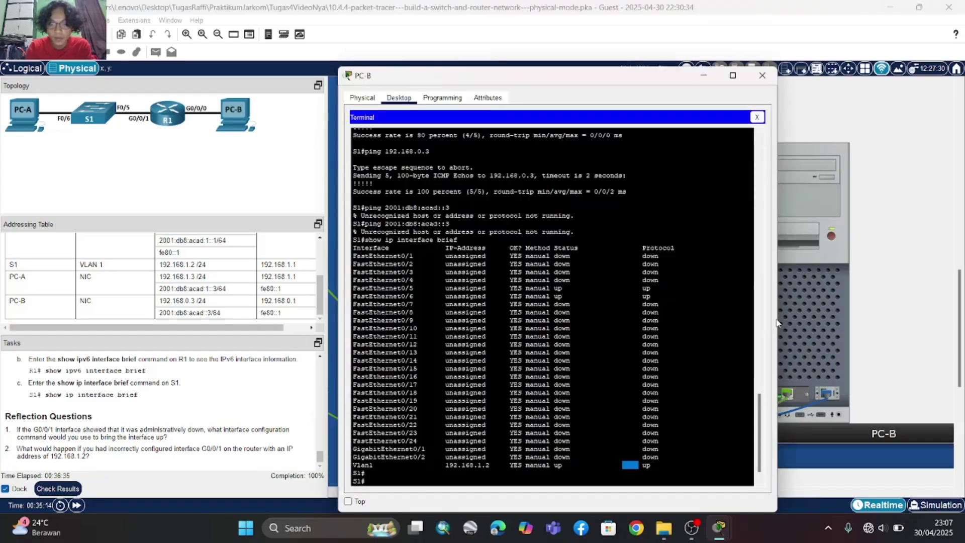
pyautogui.click(762, 75)
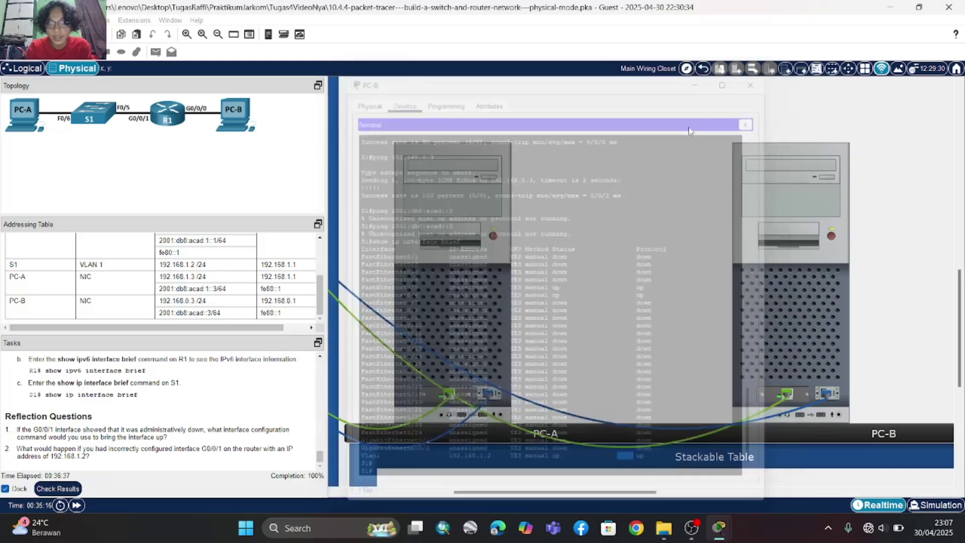
pyautogui.click(486, 309)
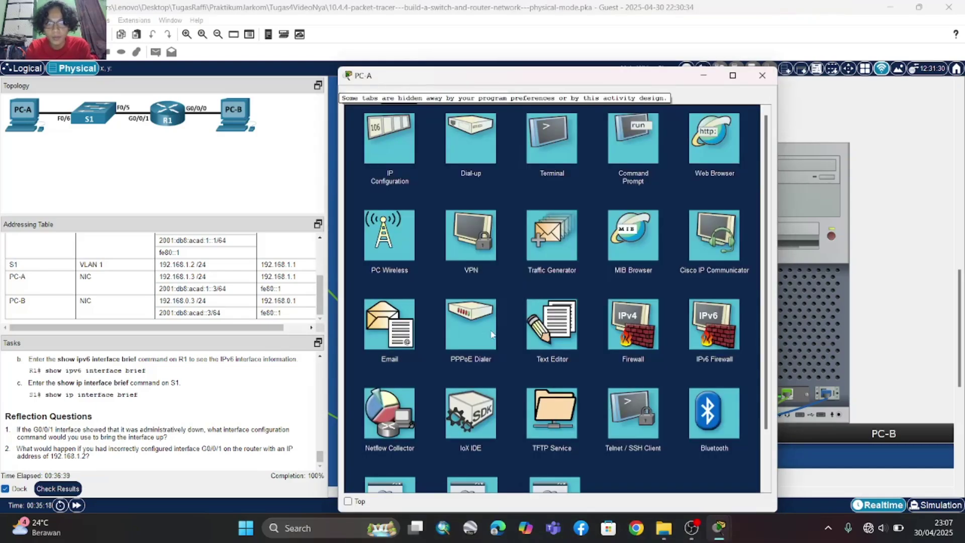
pyautogui.click(559, 161)
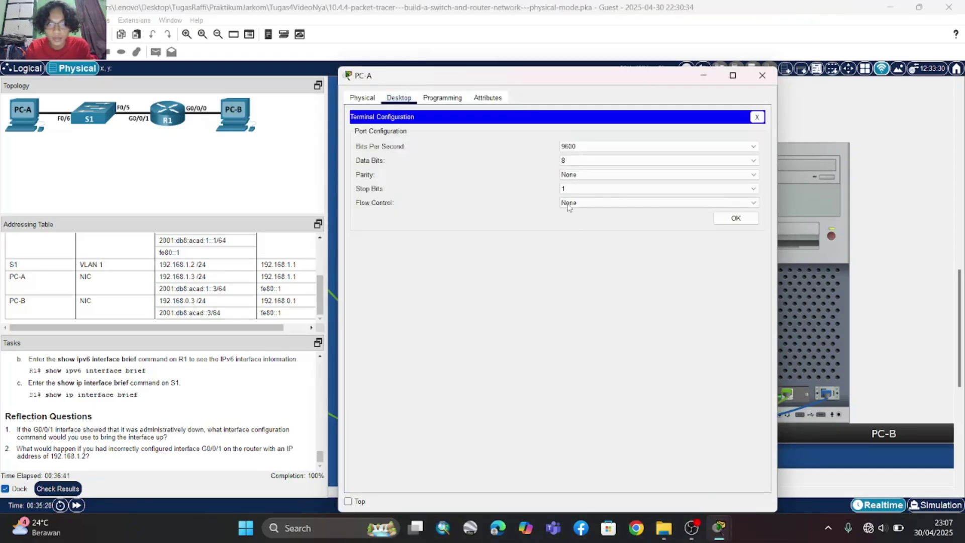
pyautogui.click(736, 218)
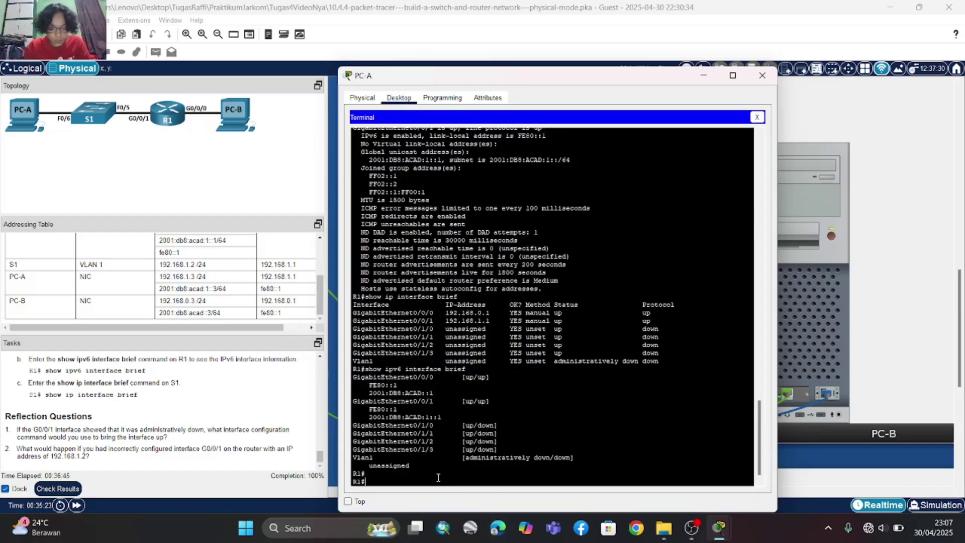
# - Enter global configuration mode on R1 with conf t
pyautogui.write('int')
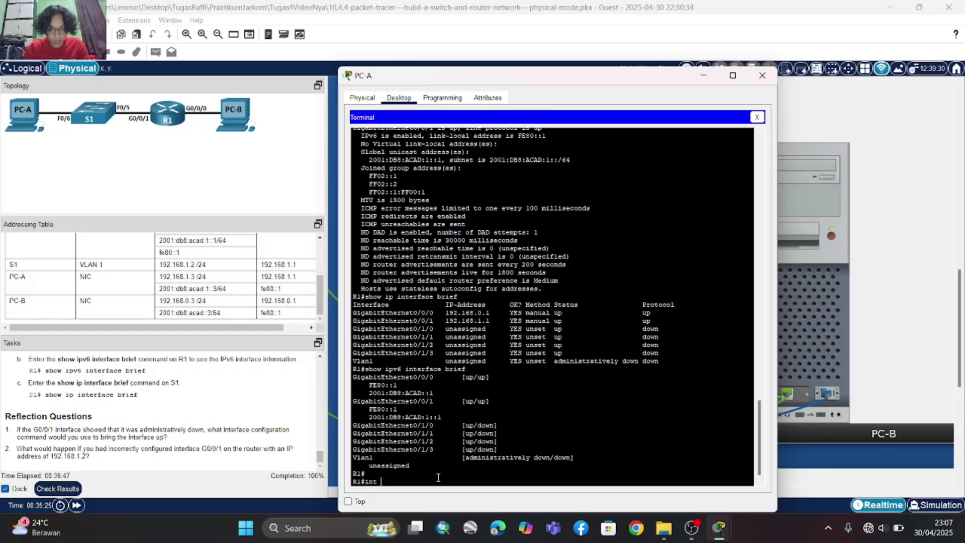
pyautogui.write(' g')
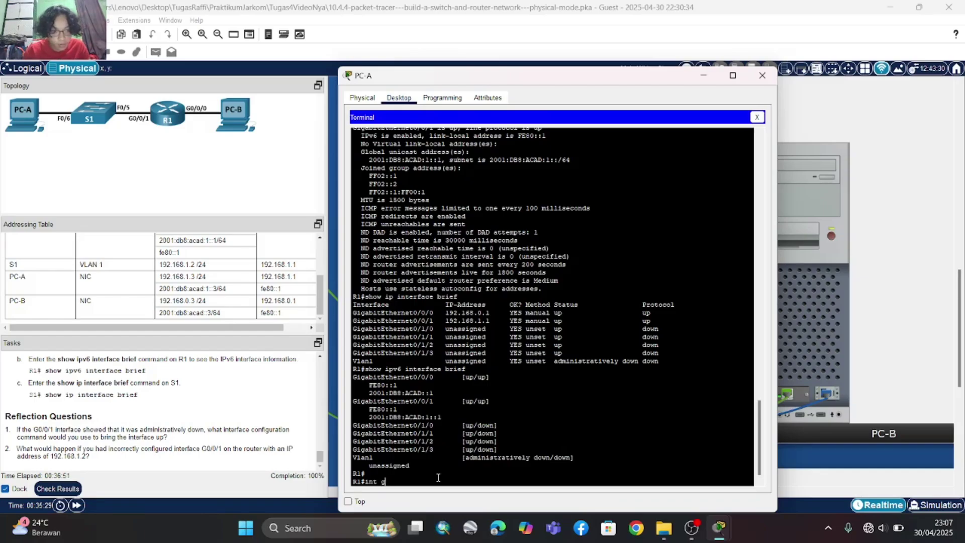
pyautogui.write('0/0/1')
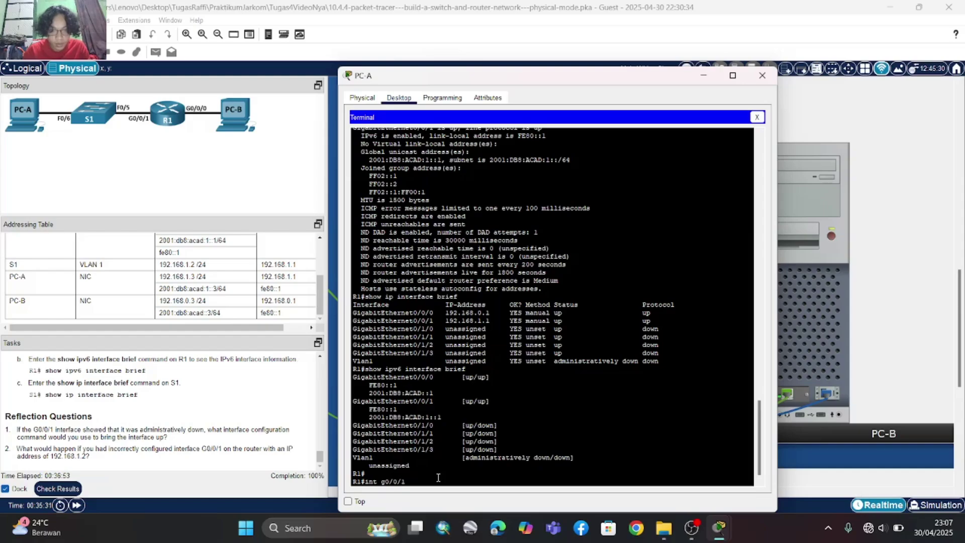
pyautogui.press('Return')
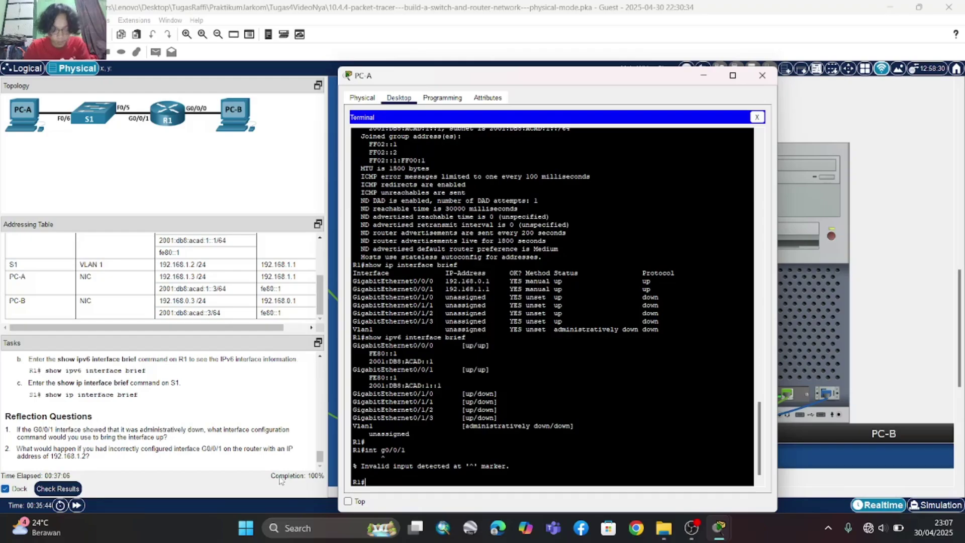
pyautogui.write('conf t')
pyautogui.press('Return')
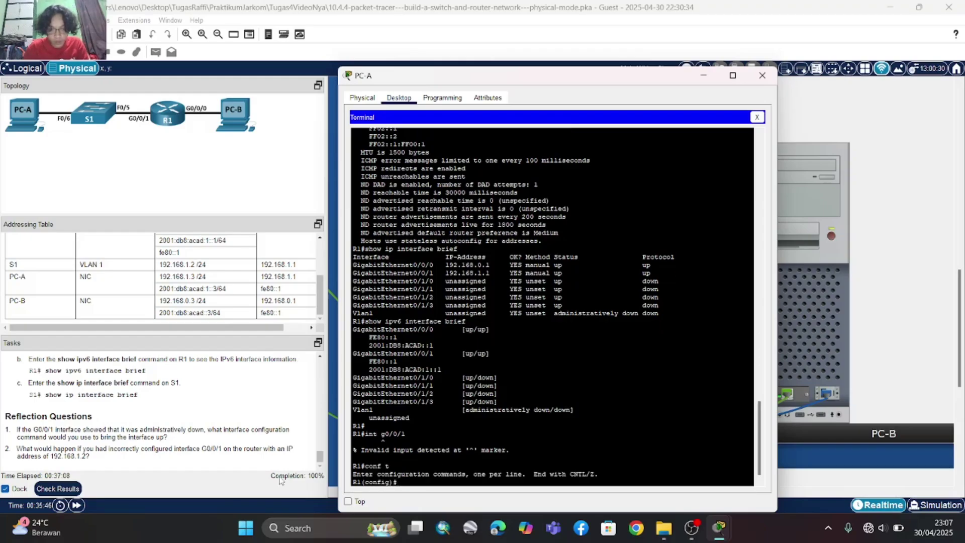
pyautogui.write('exit')
pyautogui.press('Up')
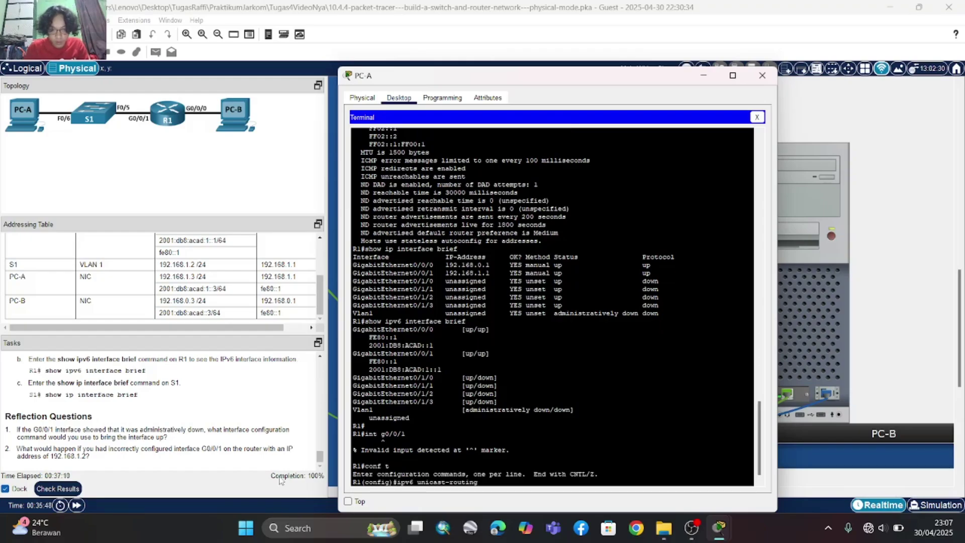
pyautogui.press('Down')
# - Enter interface configuration for G0/0/1 on R1, then close PC-A's window
pyautogui.write('int ')
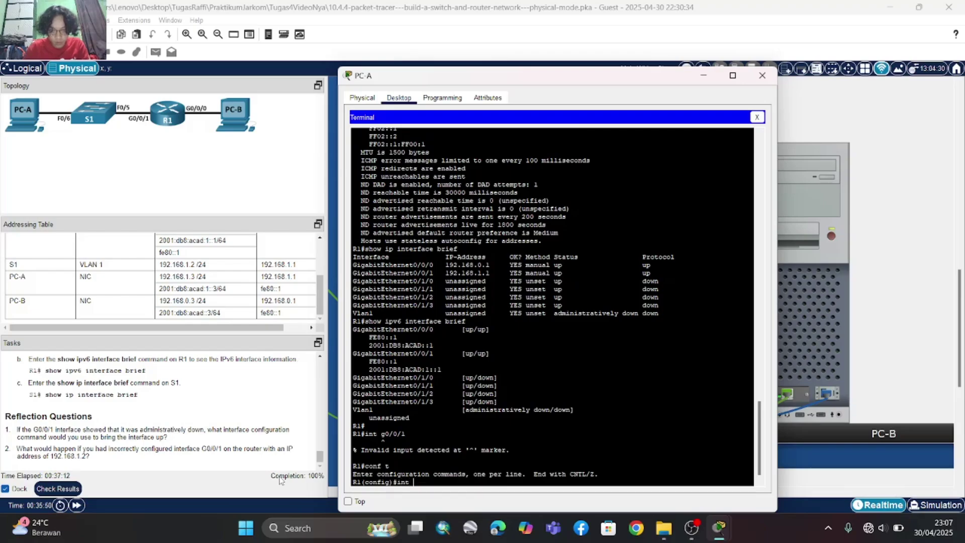
pyautogui.write('g0')
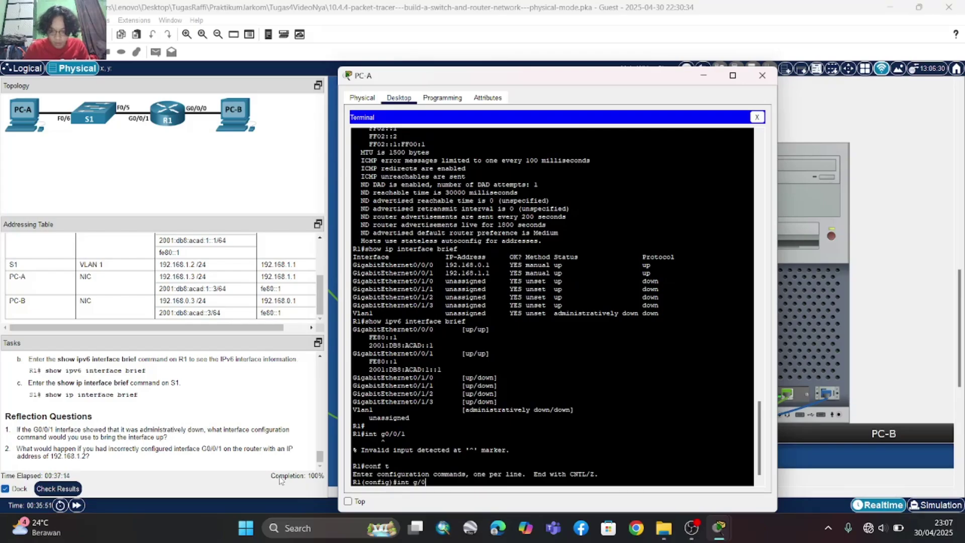
pyautogui.write('/0/0/1')
pyautogui.press('Return')
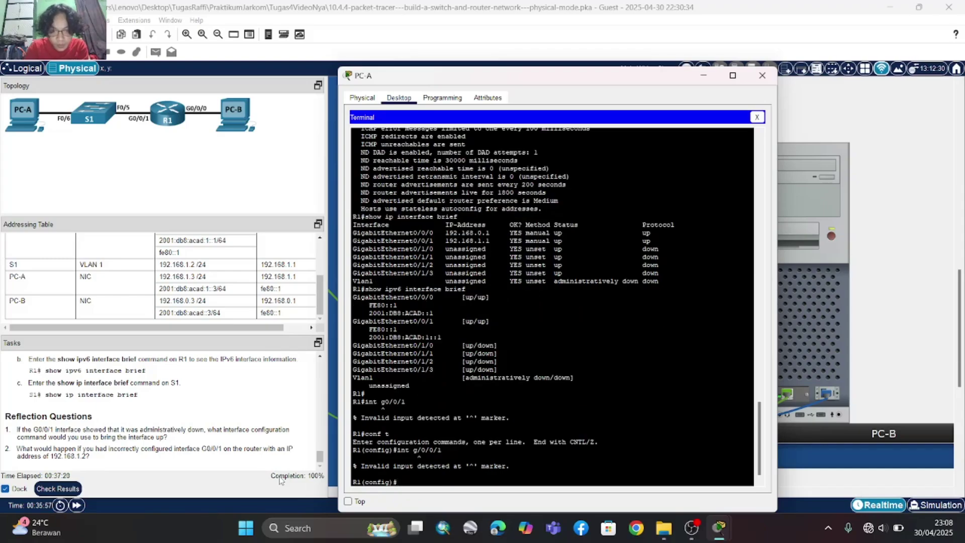
pyautogui.write('int g0/0/1')
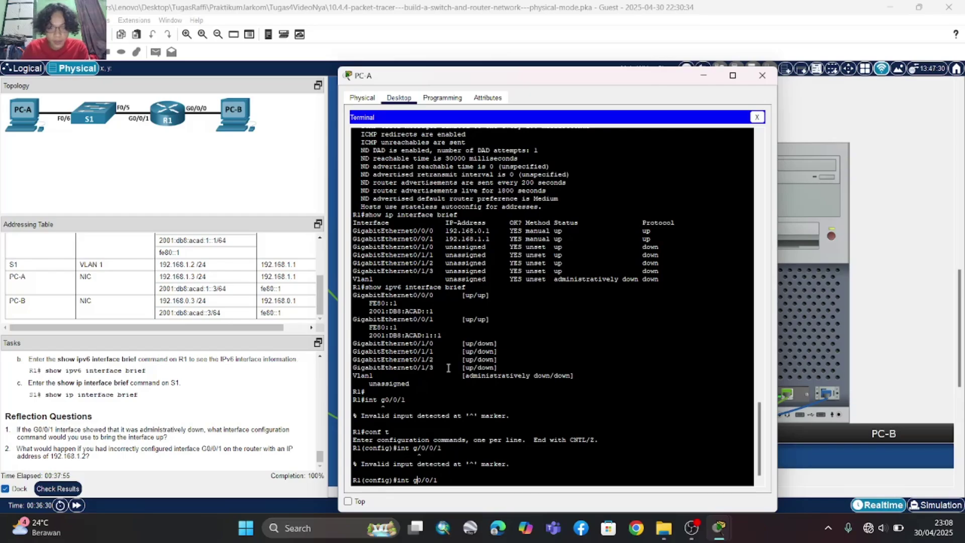
pyautogui.press('Return')
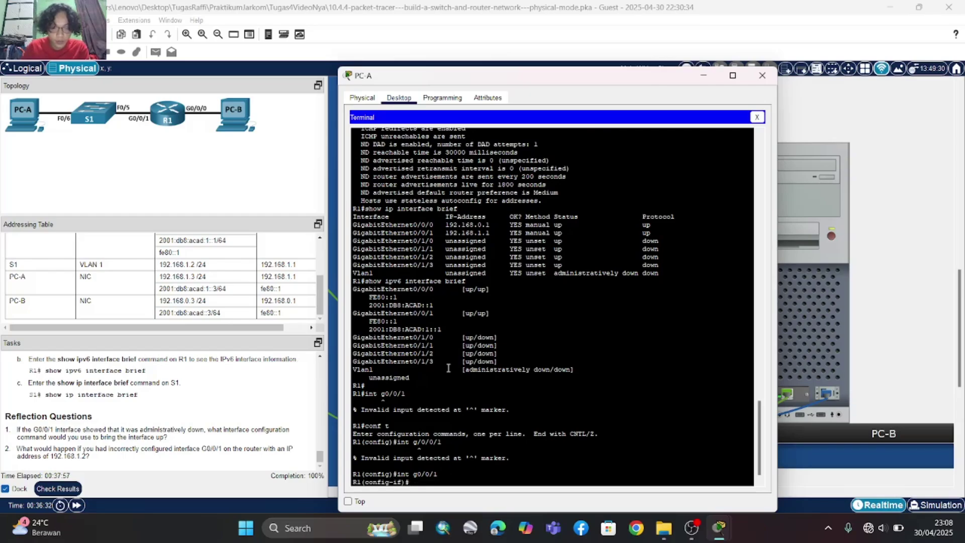
pyautogui.write('n')
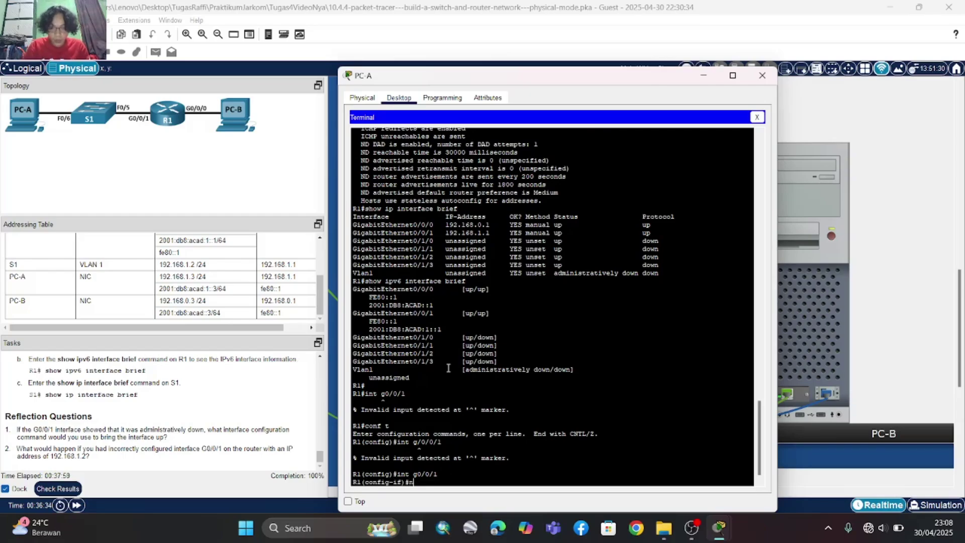
pyautogui.write('o shutdow')
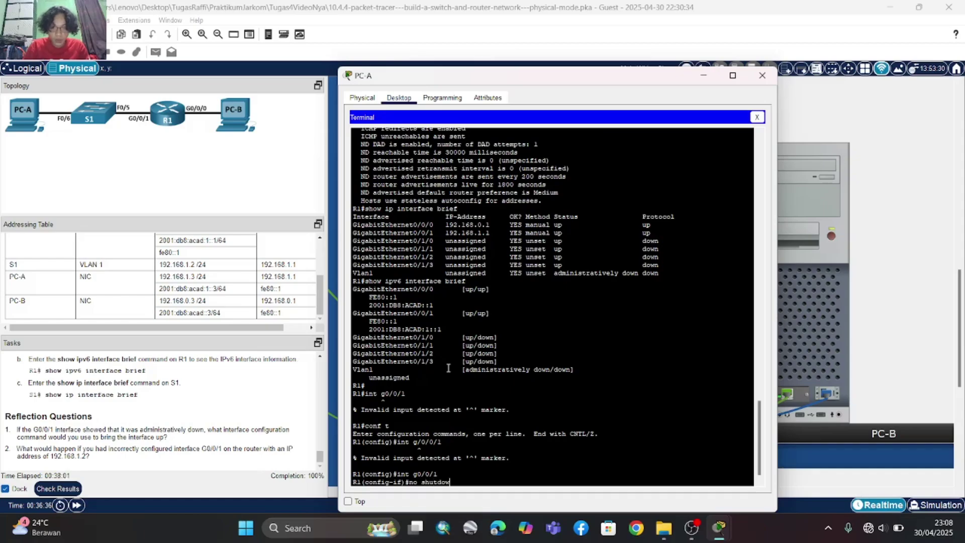
pyautogui.write('n')
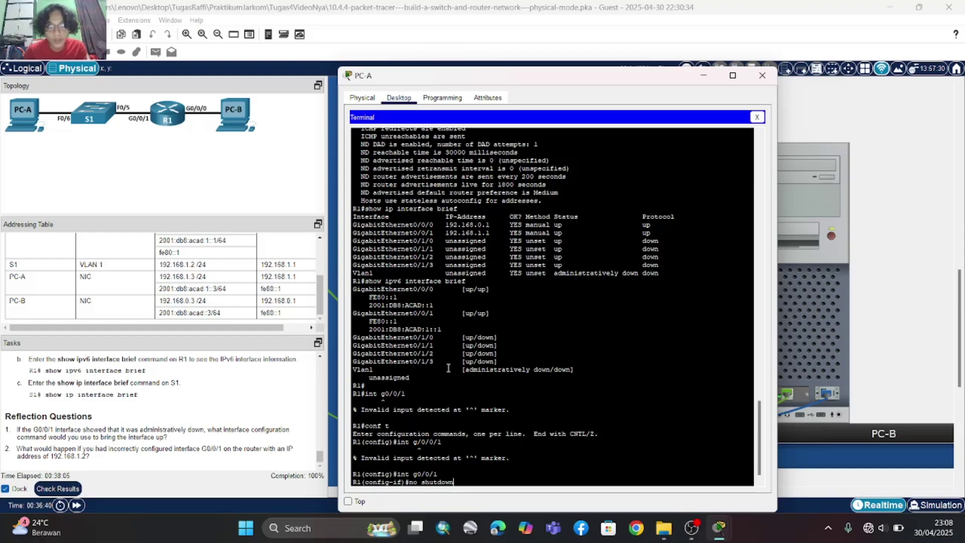
pyautogui.press('BackSpace')
pyautogui.press('BackSpace')
pyautogui.press('BackSpace')
pyautogui.press('BackSpace')
pyautogui.press('BackSpace')
pyautogui.press('BackSpace')
pyautogui.press('BackSpace')
pyautogui.press('BackSpace')
pyautogui.press('BackSpace')
pyautogui.press('BackSpace')
pyautogui.press('BackSpace')
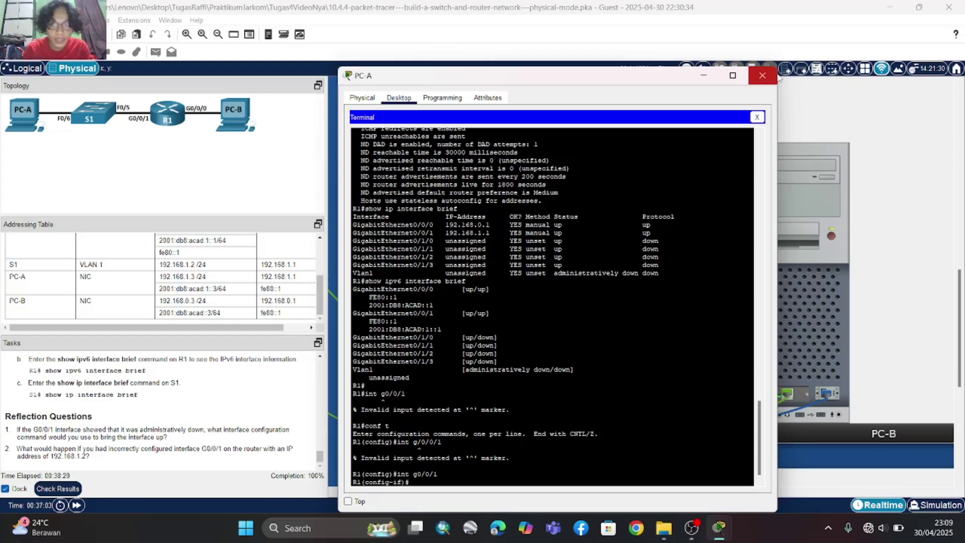
pyautogui.click(762, 77)
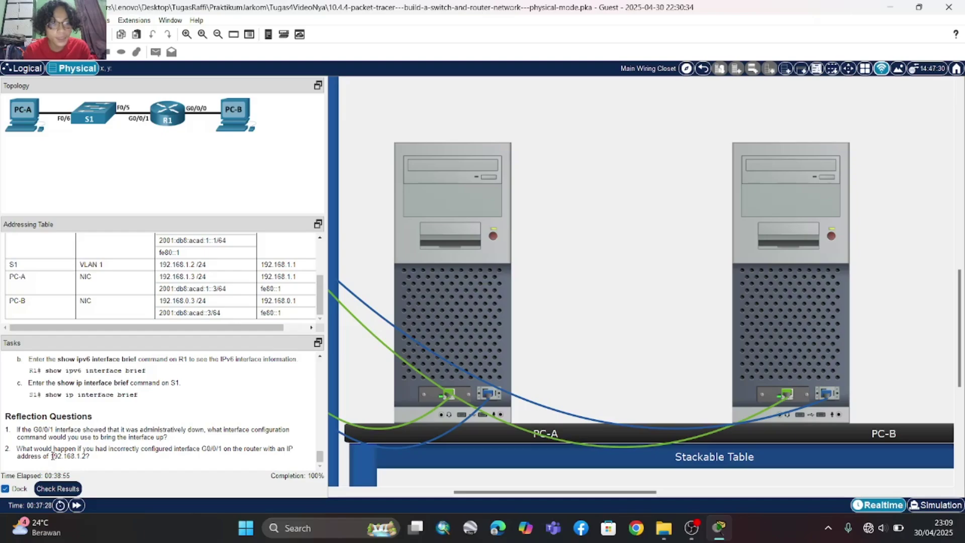
# - Highlight 192.168.1.2 in reflection question 2, then switch to OBS
pyautogui.moveTo(52, 456); pyautogui.dragTo(86, 465)
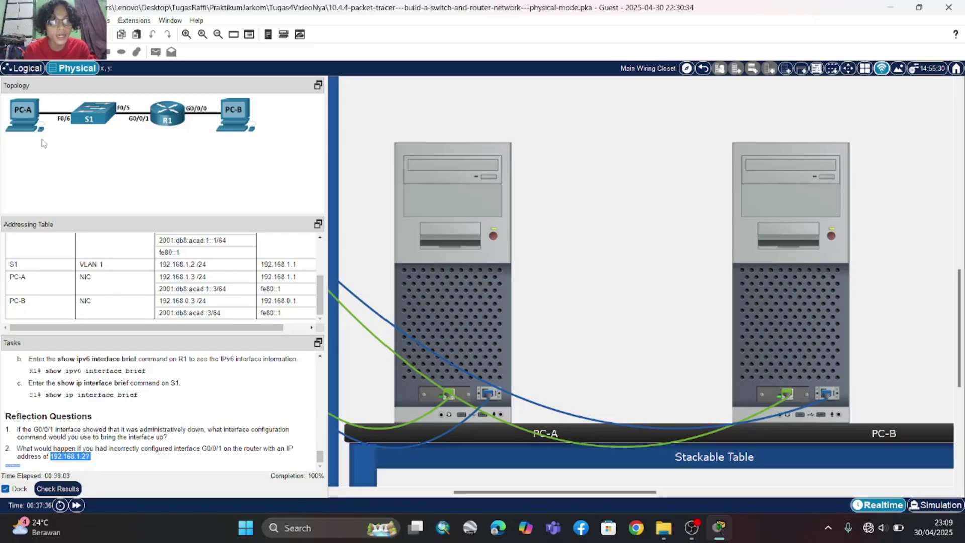
pyautogui.click(55, 156)
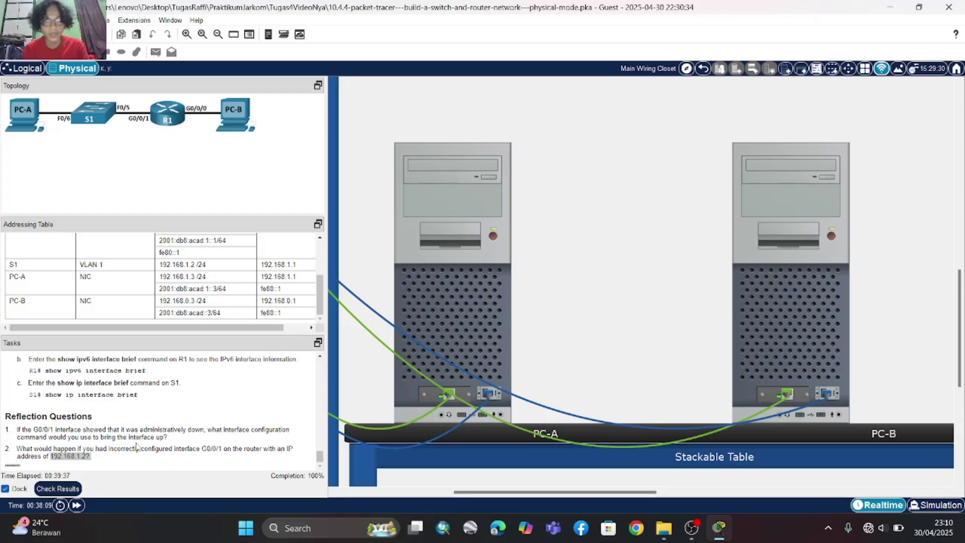
pyautogui.click(691, 534)
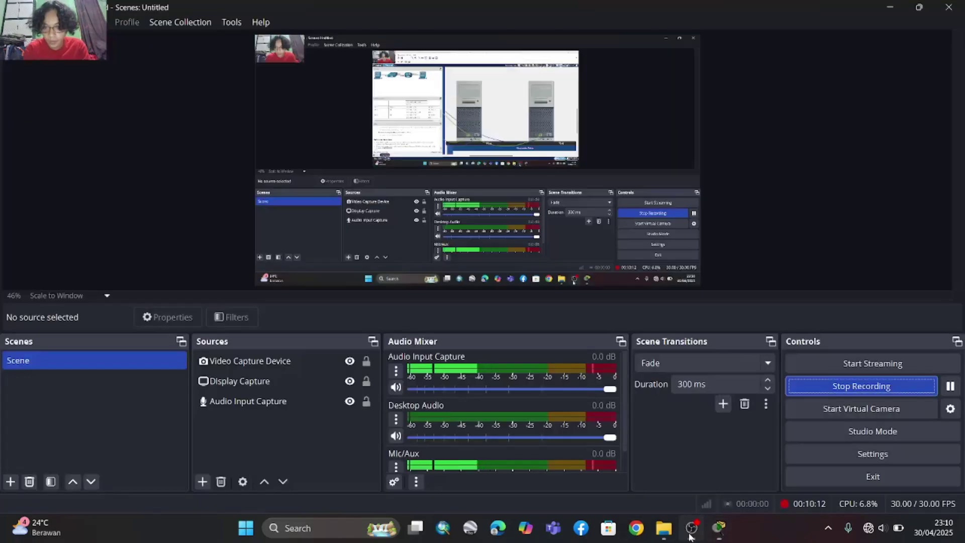